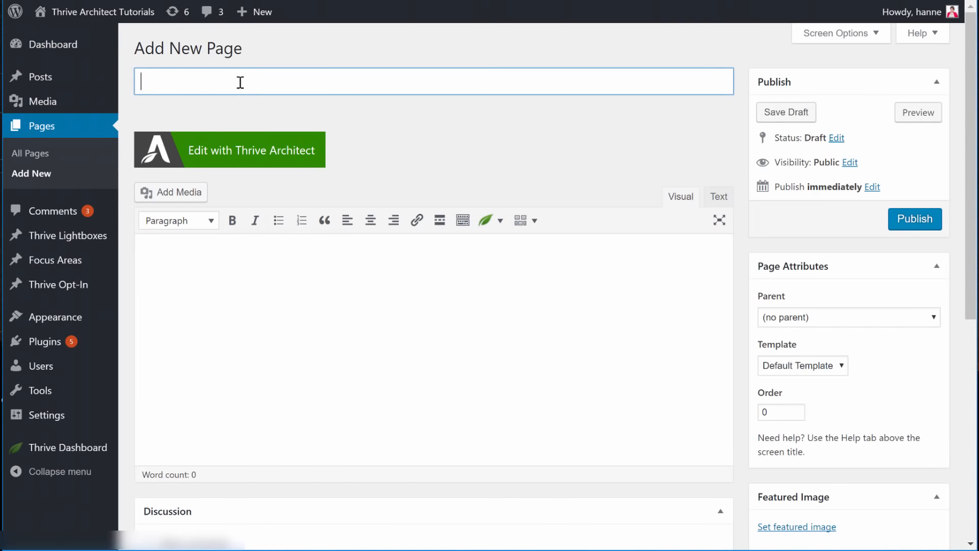
Title the new page "Upside Down Homepage", save it as a draft, and open it for editing with Thrive Architect
{"action": "type", "text": "Upside Down Homepage"}
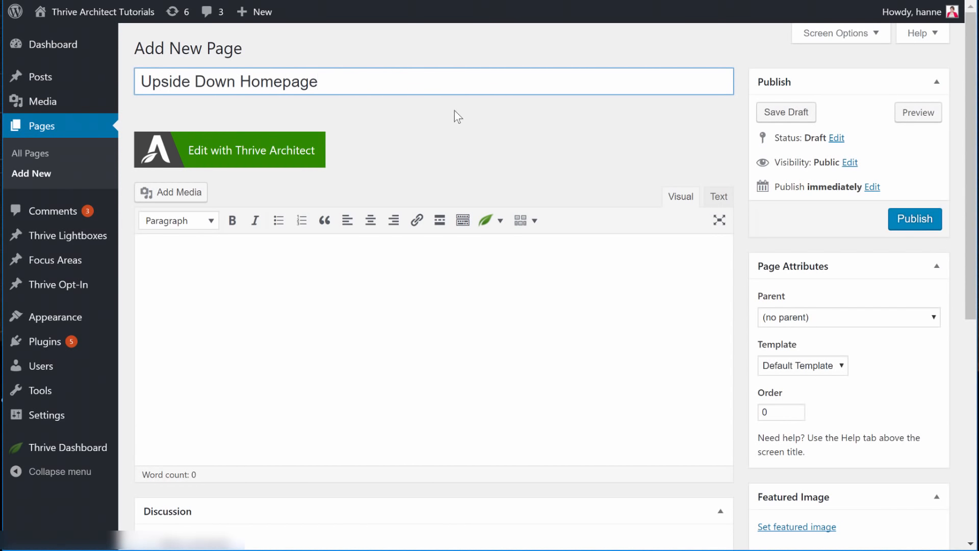
{"action": "left_click", "coordinate": [798, 118]}
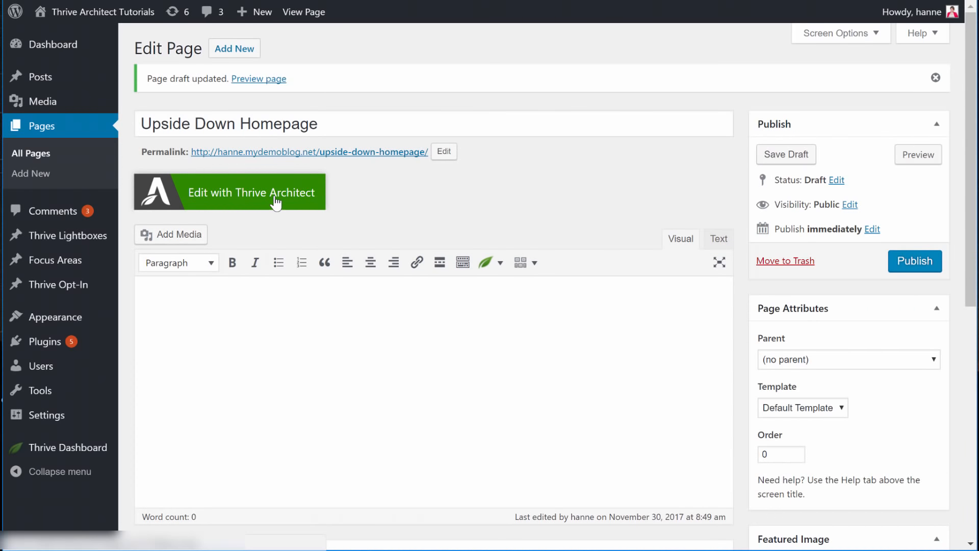
{"action": "left_click", "coordinate": [276, 202]}
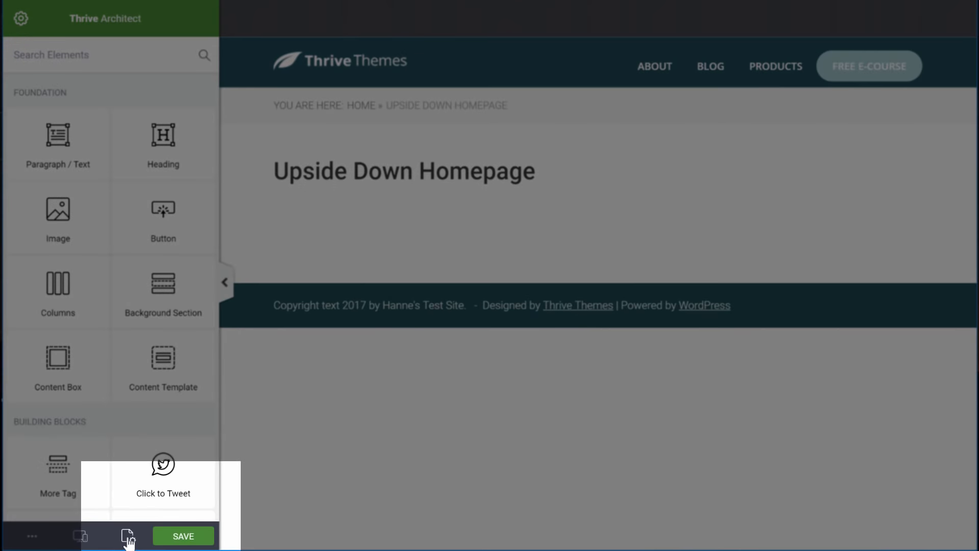
Apply the Blank Page v2 landing page template from the Blank set to the page
{"action": "left_click", "coordinate": [128, 539]}
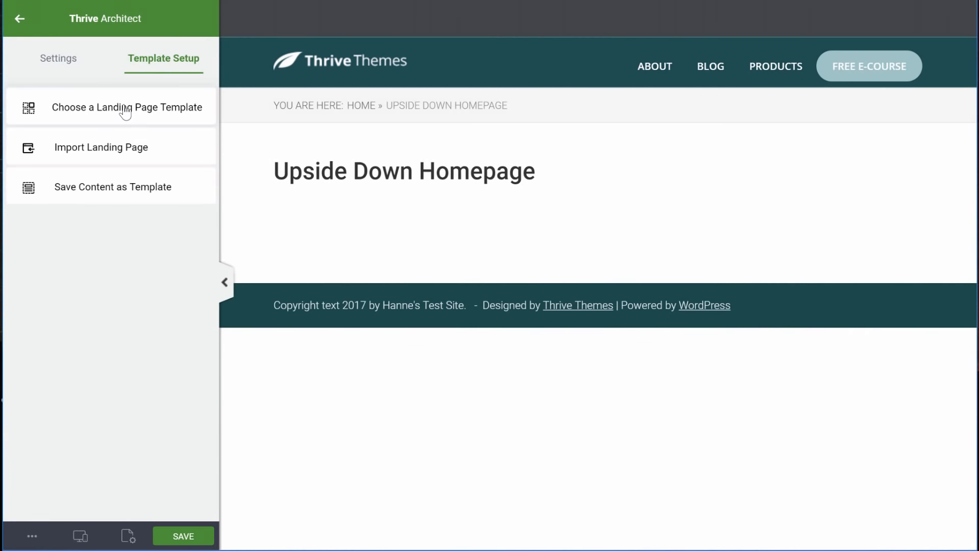
{"action": "left_click", "coordinate": [125, 111]}
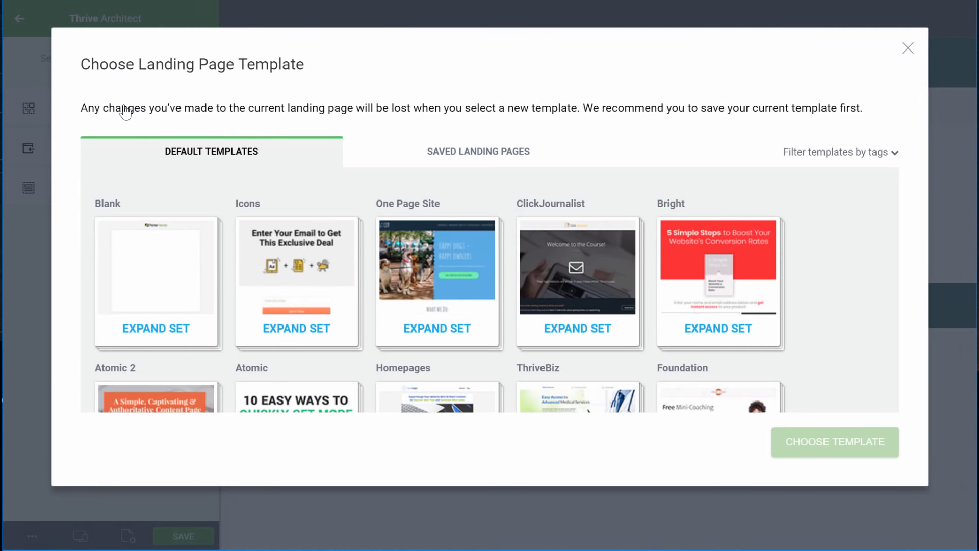
{"action": "left_click", "coordinate": [162, 263]}
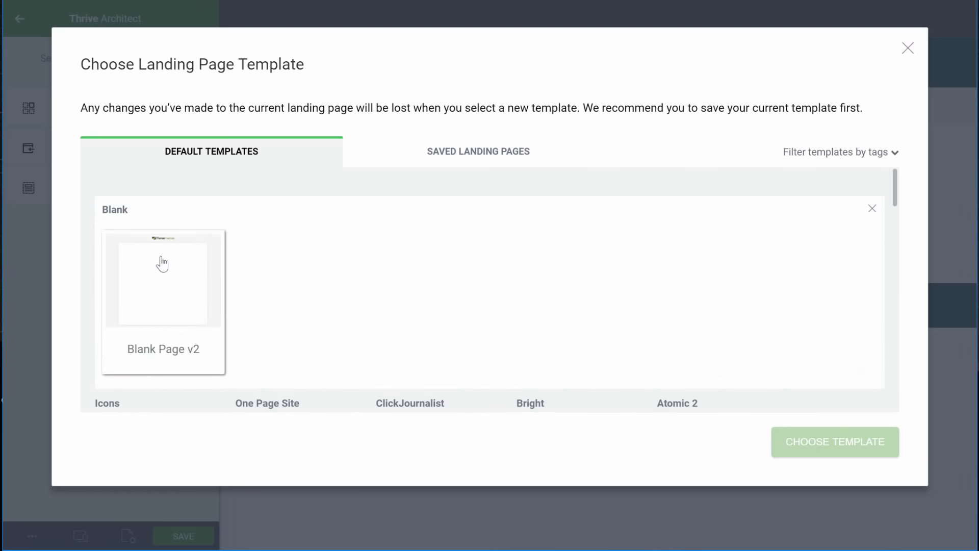
{"action": "left_click", "coordinate": [187, 261]}
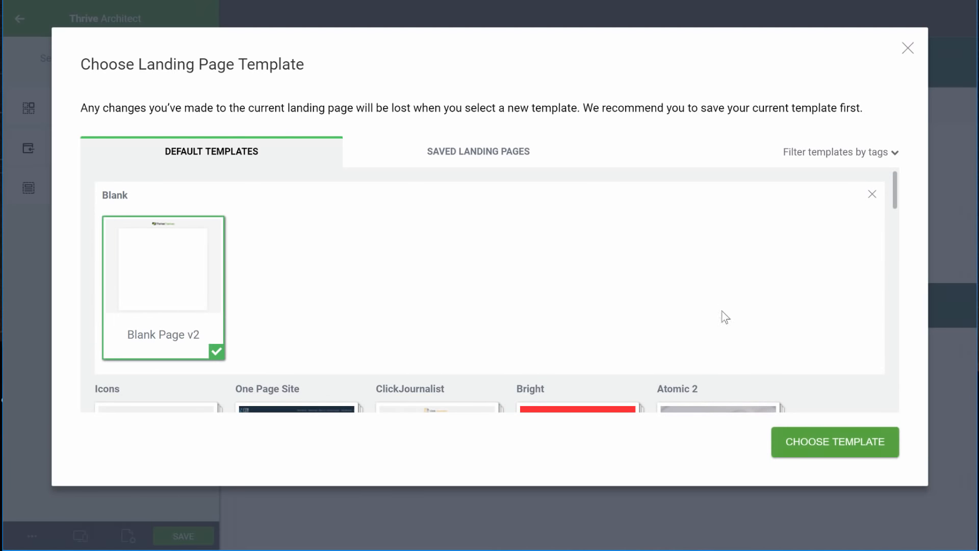
{"action": "left_click", "coordinate": [859, 449]}
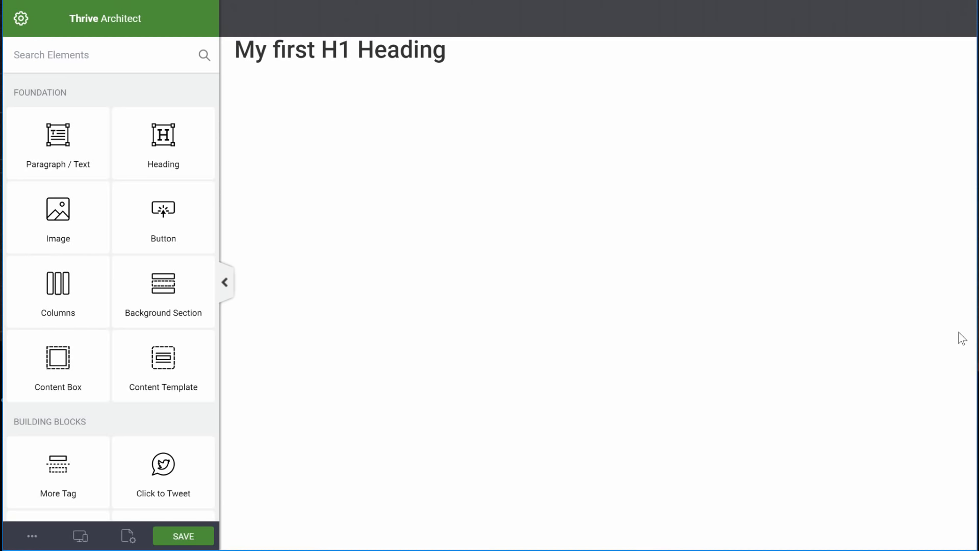
In the landing page settings, make the content cover the entire screen width
{"action": "left_click", "coordinate": [128, 536]}
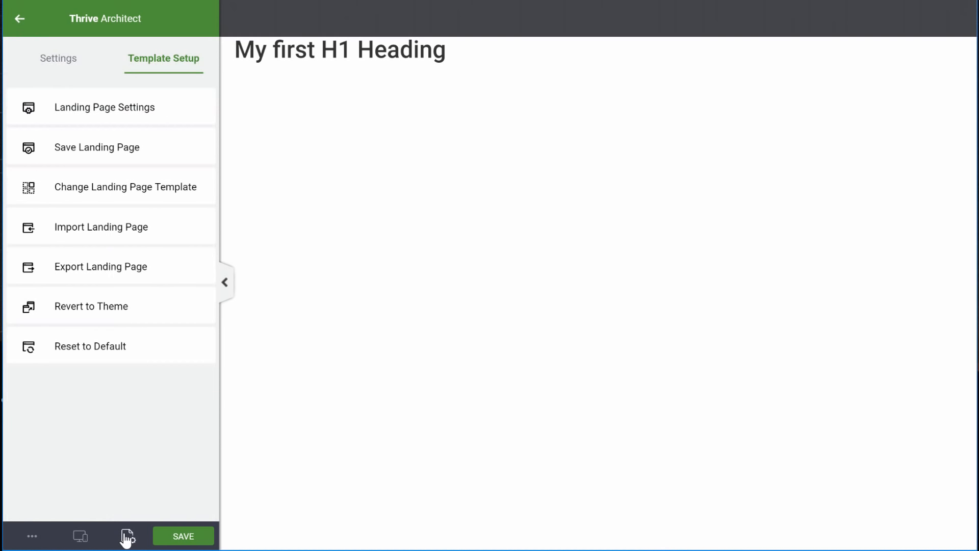
{"action": "left_click", "coordinate": [131, 109]}
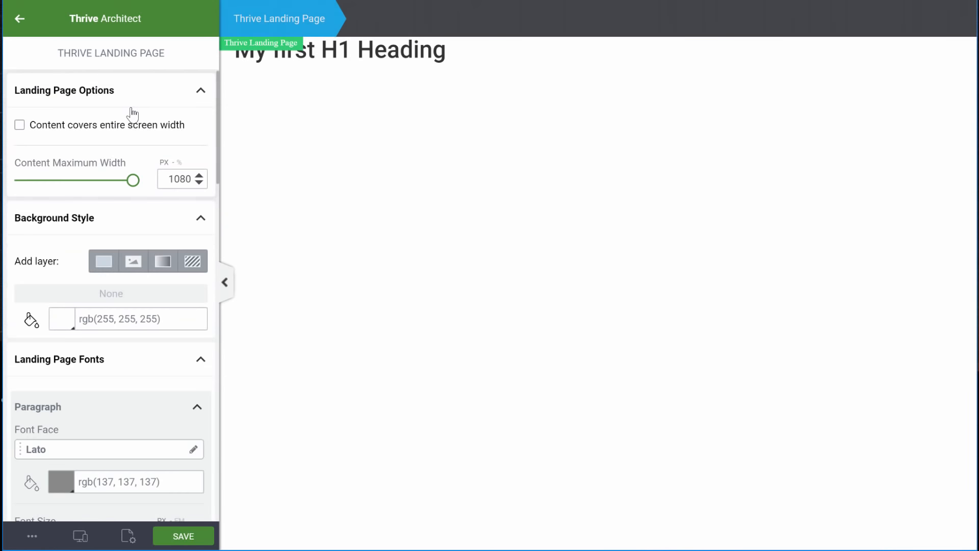
{"action": "left_click", "coordinate": [20, 125]}
Change the landing page's Heading 1 font face to Roboto from Google Fonts
{"action": "scroll", "coordinate": [20, 131], "scroll_direction": "down", "scroll_amount": 3}
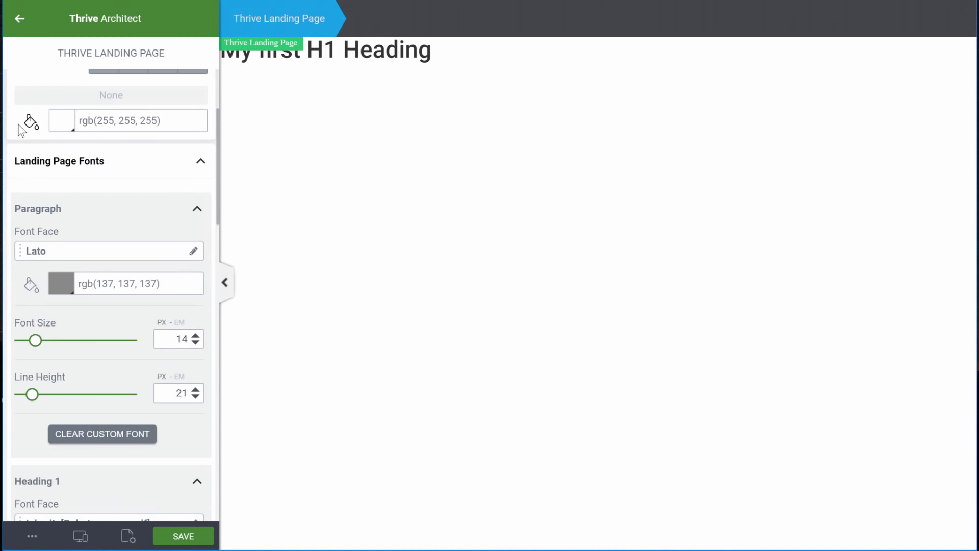
{"action": "left_click", "coordinate": [195, 209]}
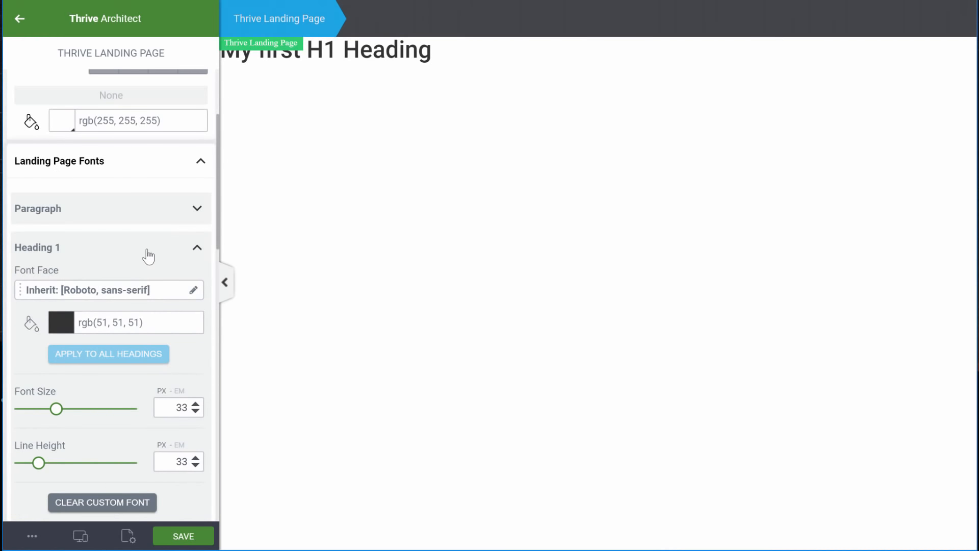
{"action": "scroll", "coordinate": [148, 255], "scroll_direction": "down", "scroll_amount": 2}
{"action": "left_click", "coordinate": [167, 219]}
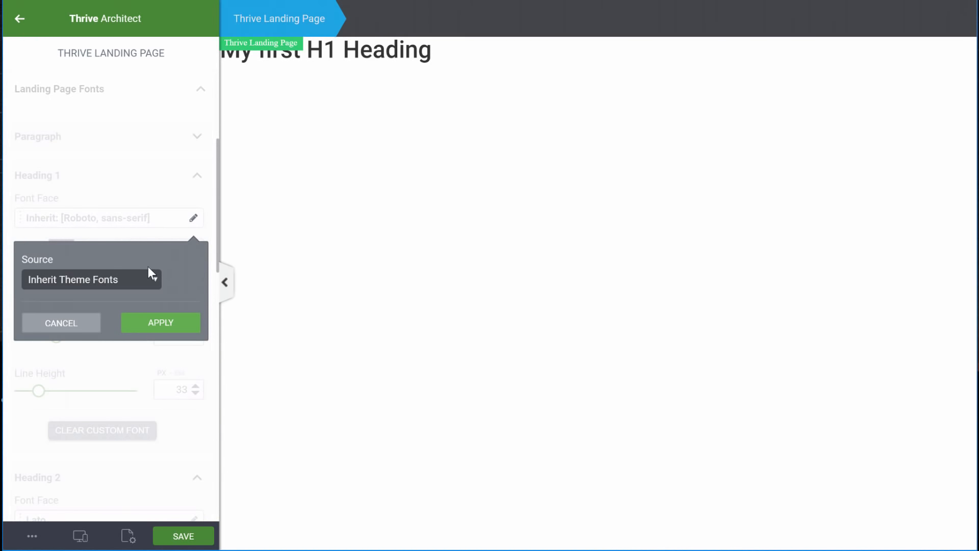
{"action": "left_click", "coordinate": [148, 280]}
{"action": "left_click", "coordinate": [121, 299]}
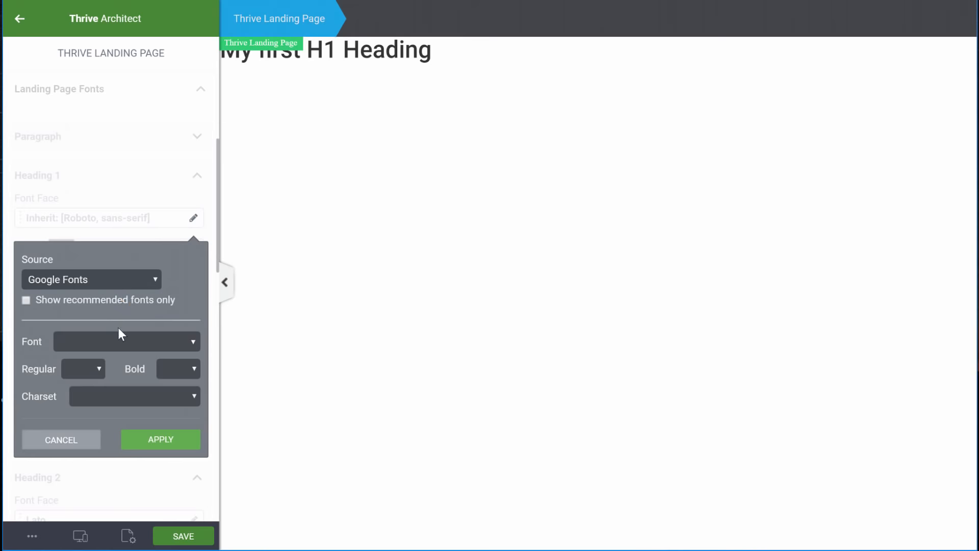
{"action": "type", "text": "rob"}
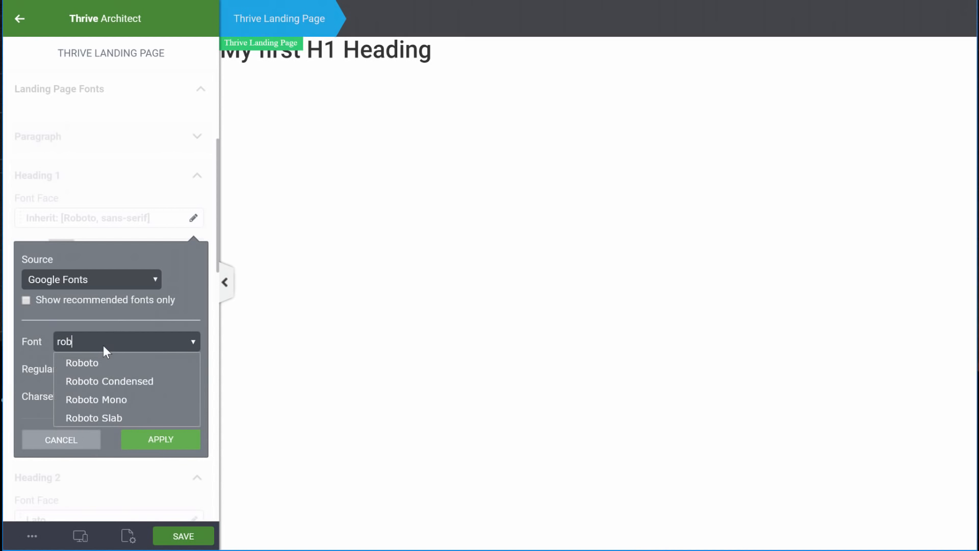
{"action": "left_click", "coordinate": [93, 369]}
Set the Heading 1 font weights to regular 400 and bold 700, and apply the font to all headings
{"action": "left_click", "coordinate": [93, 370]}
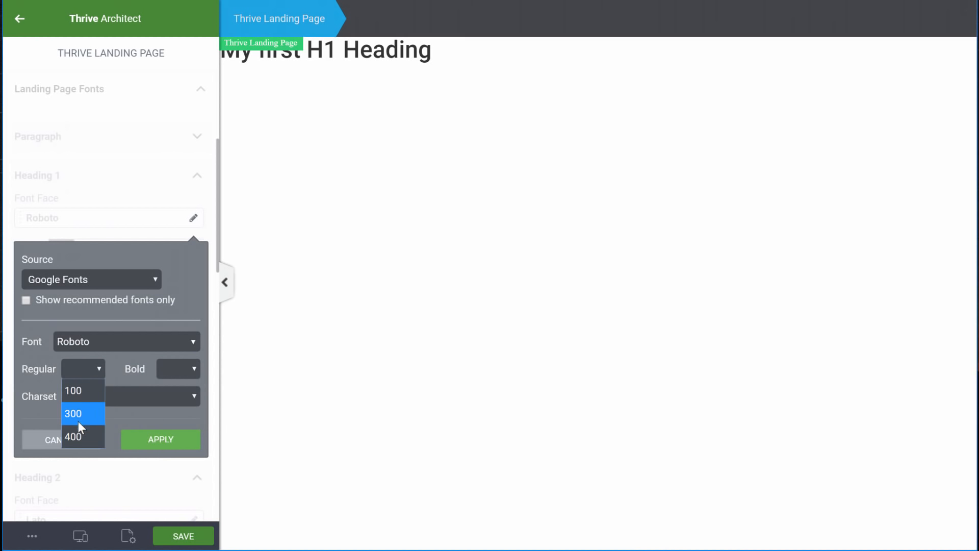
{"action": "left_click", "coordinate": [76, 437]}
{"action": "left_click", "coordinate": [193, 370]}
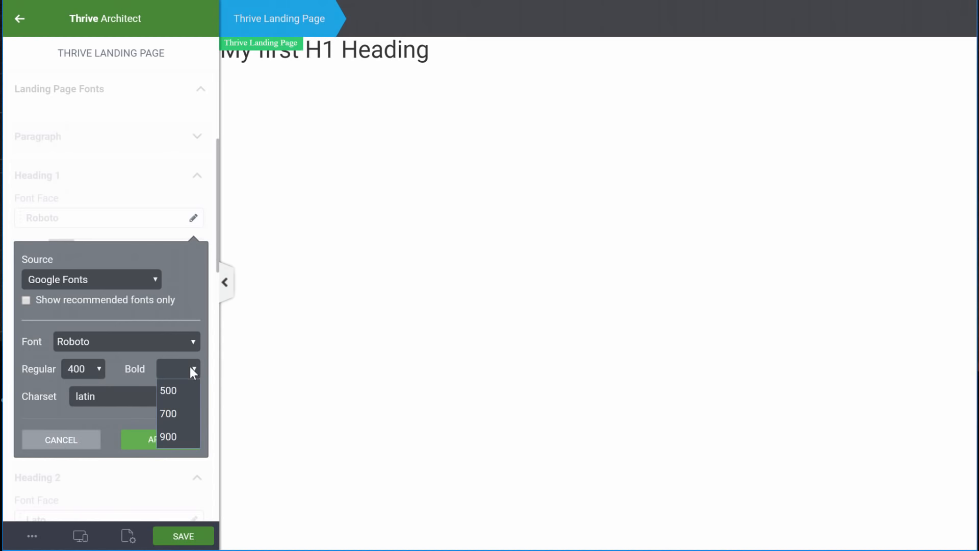
{"action": "left_click", "coordinate": [183, 414]}
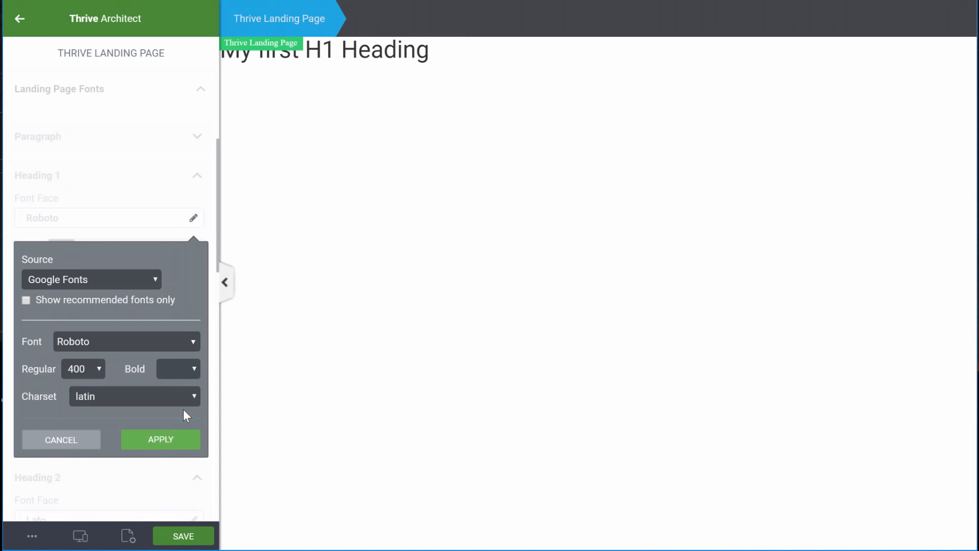
{"action": "left_click", "coordinate": [159, 440]}
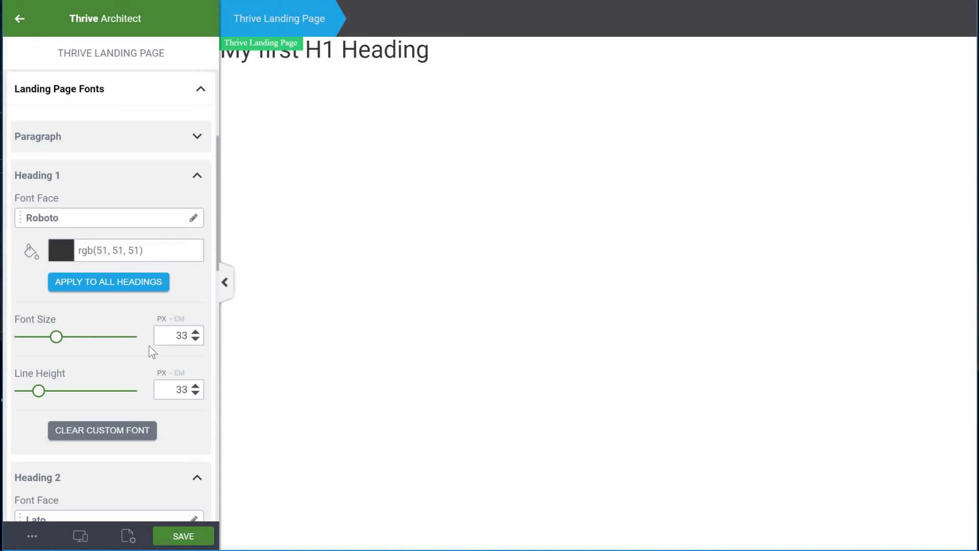
{"action": "left_click", "coordinate": [109, 288]}
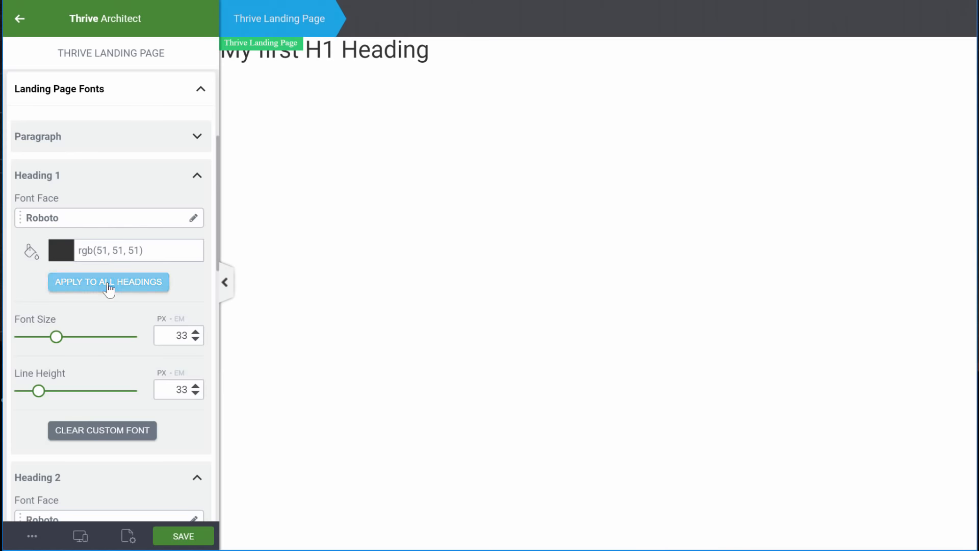
Change the landing page's paragraph font face to Roboto from Google Fonts
{"action": "left_click", "coordinate": [196, 138]}
{"action": "left_click", "coordinate": [83, 183]}
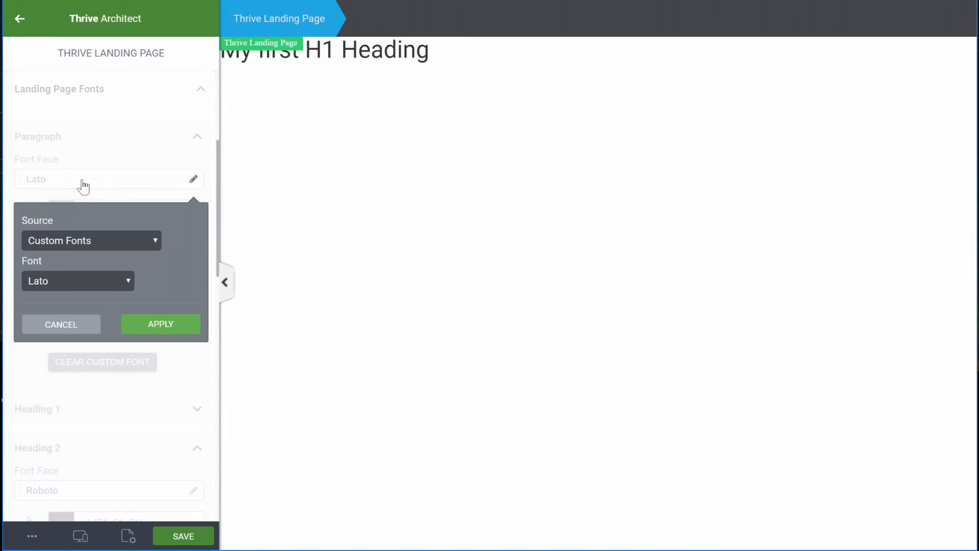
{"action": "left_click", "coordinate": [103, 240]}
{"action": "left_click", "coordinate": [97, 265]}
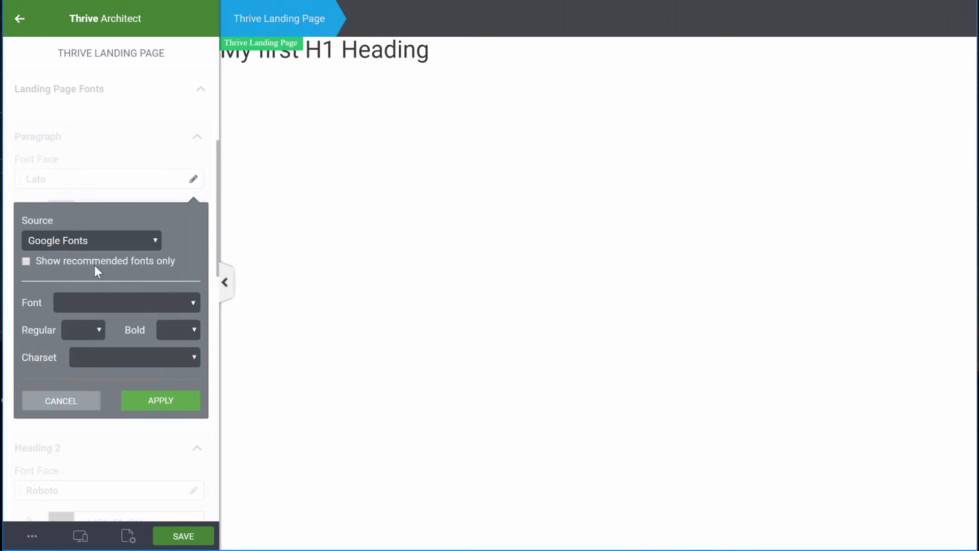
{"action": "left_click", "coordinate": [87, 301]}
{"action": "type", "text": "rob"}
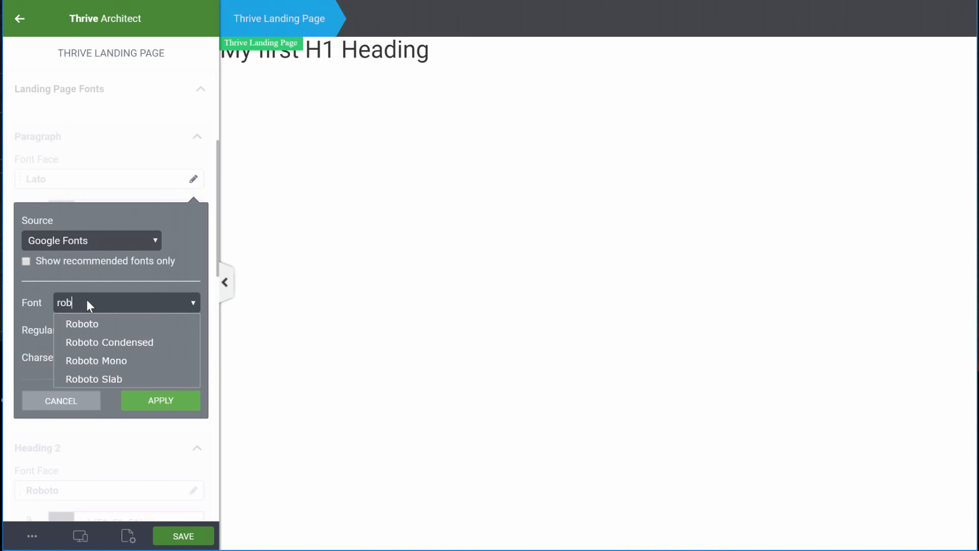
{"action": "left_click", "coordinate": [84, 329]}
Set the paragraph font weights to regular 300 and bold 500, apply them, and return to the elements list
{"action": "left_click", "coordinate": [95, 333]}
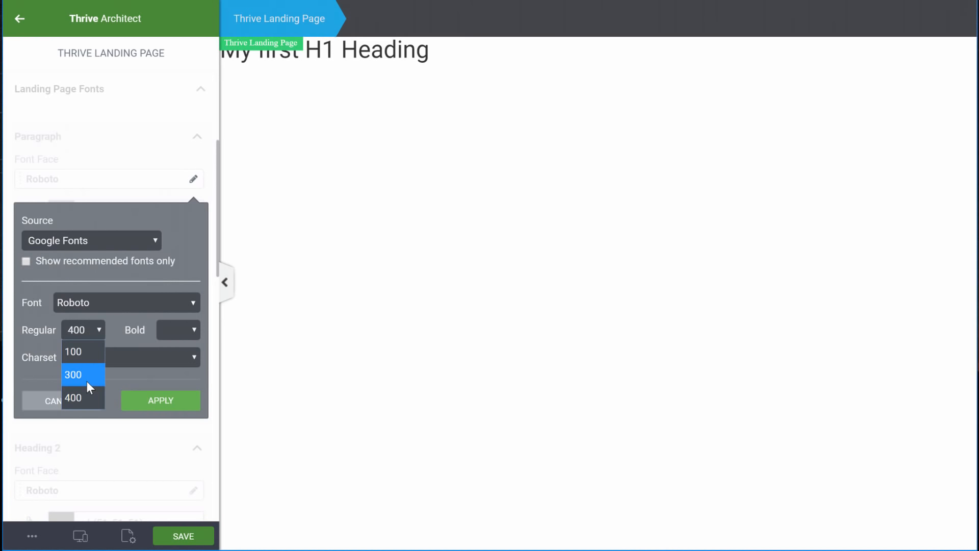
{"action": "left_click", "coordinate": [87, 380]}
{"action": "left_click", "coordinate": [183, 331]}
{"action": "left_click", "coordinate": [187, 356]}
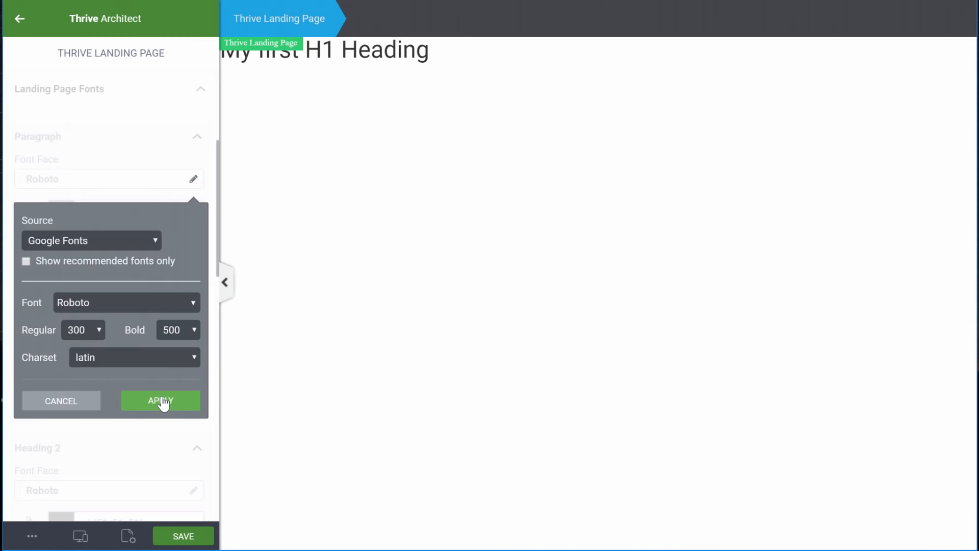
{"action": "left_click", "coordinate": [162, 402]}
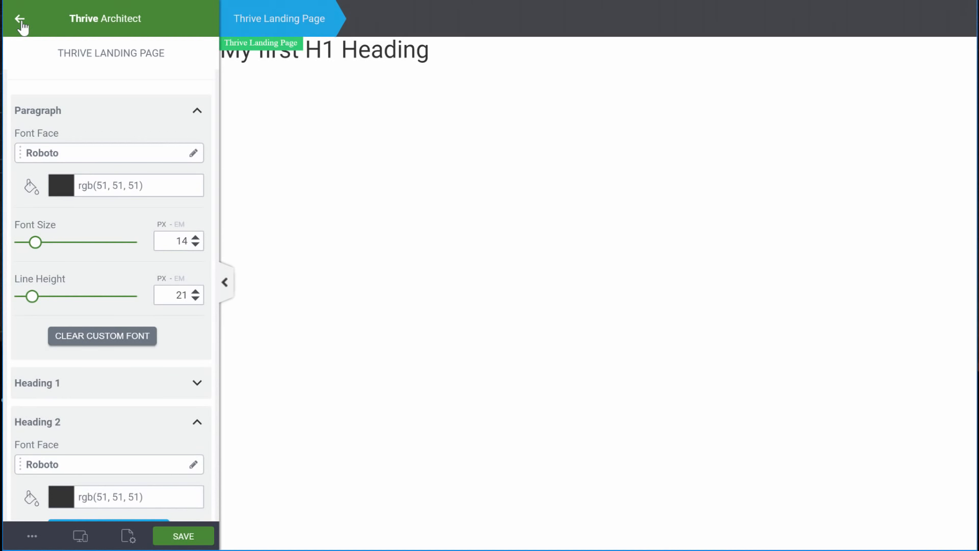
{"action": "left_click", "coordinate": [20, 22]}
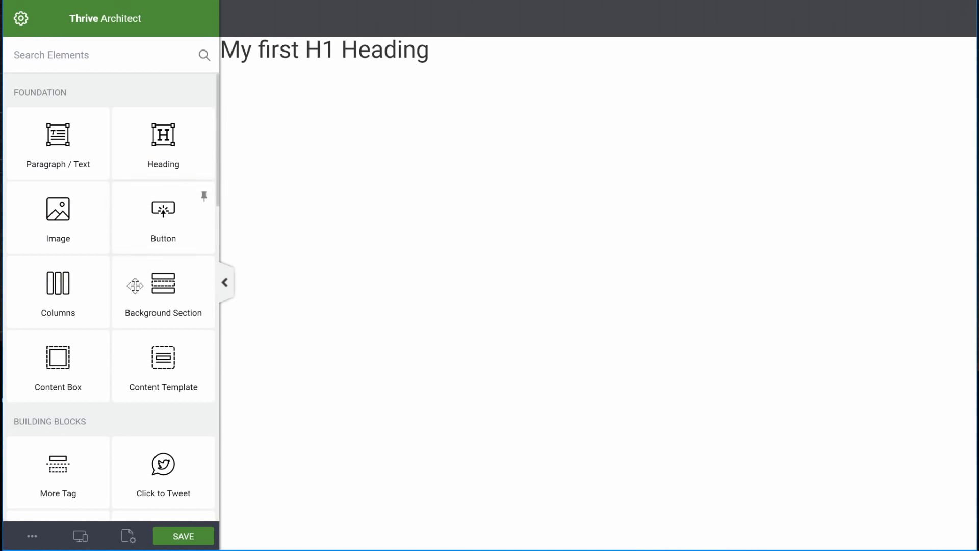
Add a background section above the H1 heading, stretched to fit the screen width, with a content maximum width of 1110 px
{"action": "left_click_drag", "start_coordinate": [153, 286], "coordinate": [312, 62]}
{"action": "left_click", "coordinate": [173, 154]}
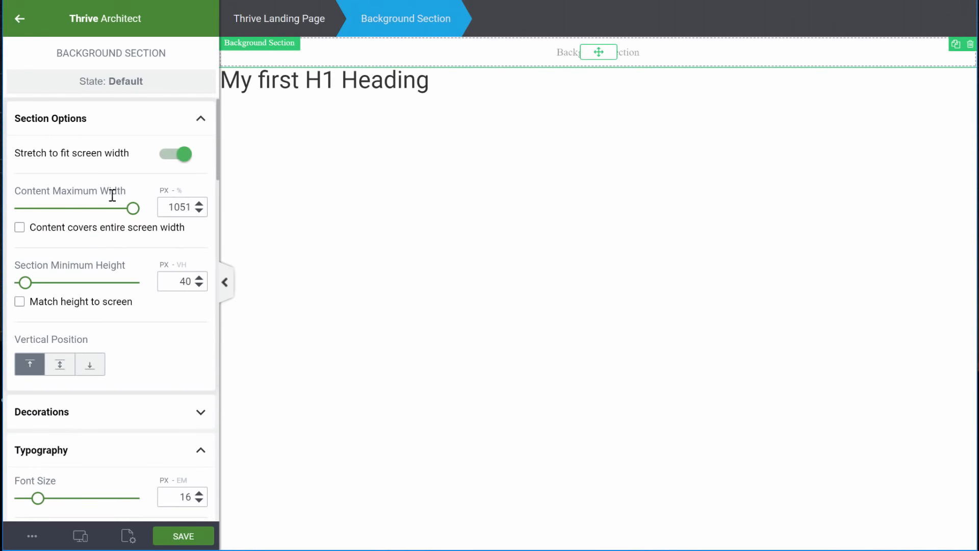
{"action": "double_click", "coordinate": [178, 208]}
{"action": "type", "text": "11"}
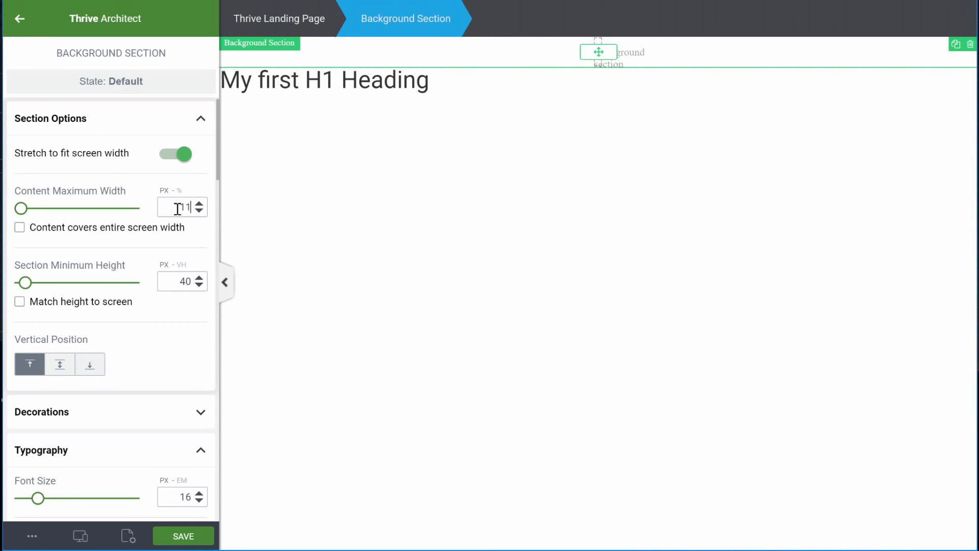
{"action": "type", "text": "10"}
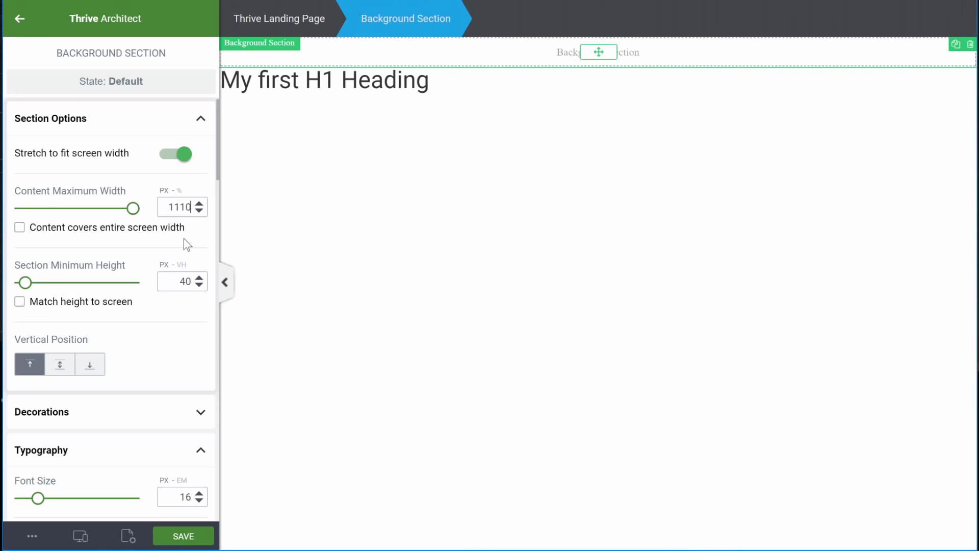
Set the background section's left and right padding to 20
{"action": "scroll", "coordinate": [184, 237], "scroll_direction": "down", "scroll_amount": 5}
{"action": "scroll", "coordinate": [184, 238], "scroll_direction": "down", "scroll_amount": 10}
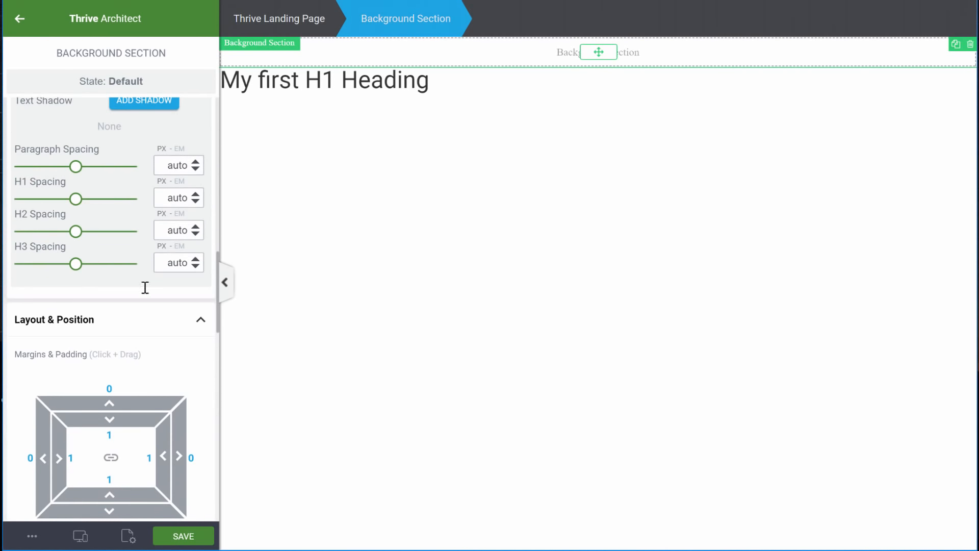
{"action": "left_click", "coordinate": [69, 458]}
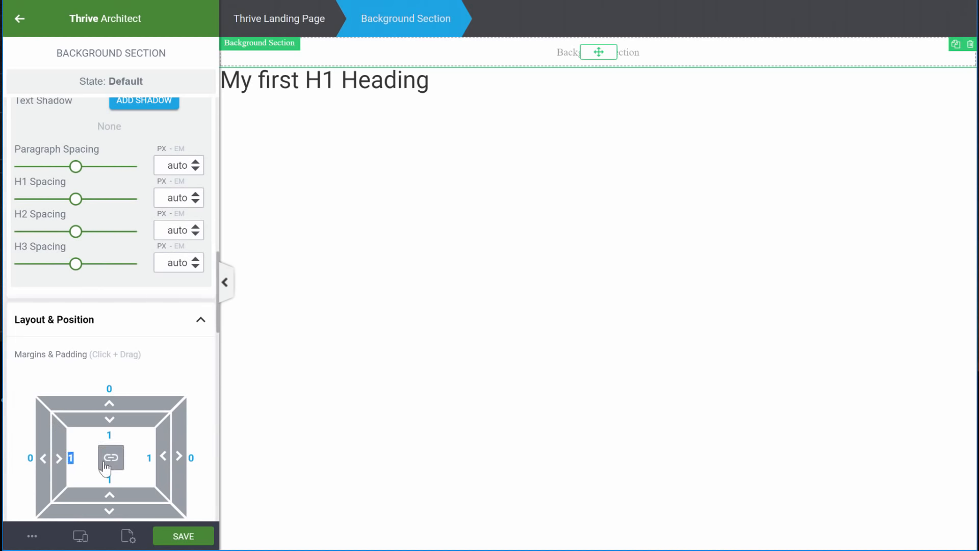
{"action": "type", "text": "20"}
{"action": "left_click", "coordinate": [148, 457]}
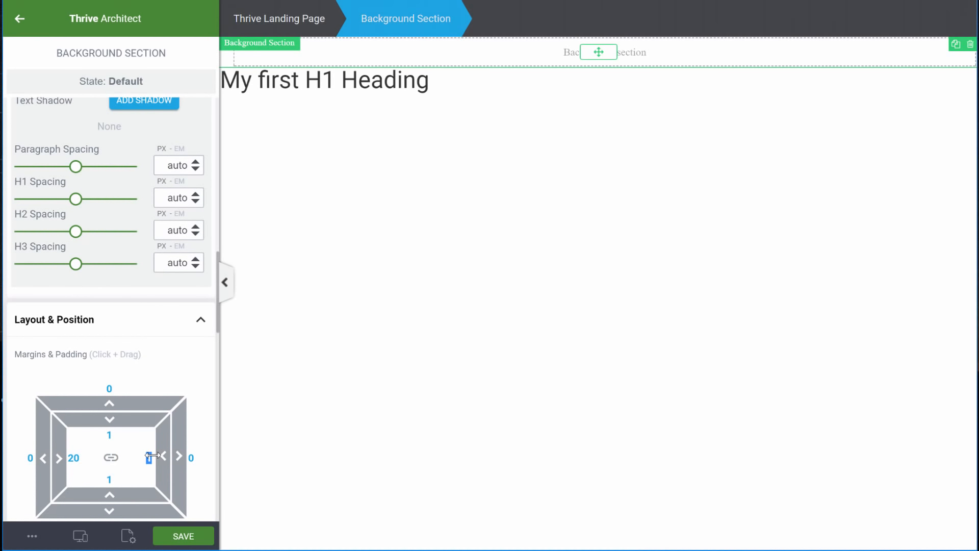
{"action": "type", "text": "20"}
{"action": "scroll", "coordinate": [87, 206], "scroll_direction": "up", "scroll_amount": 1}
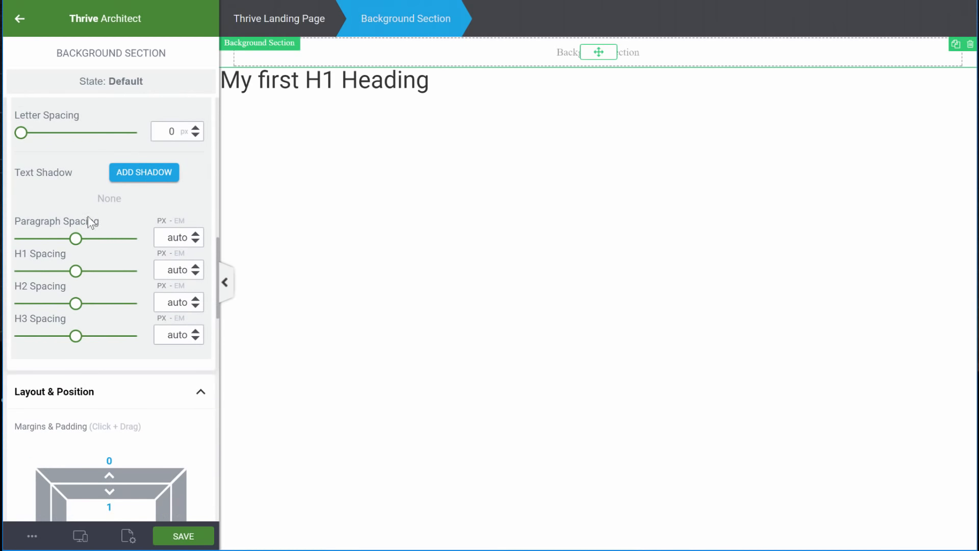
{"action": "scroll", "coordinate": [124, 278], "scroll_direction": "up", "scroll_amount": 2}
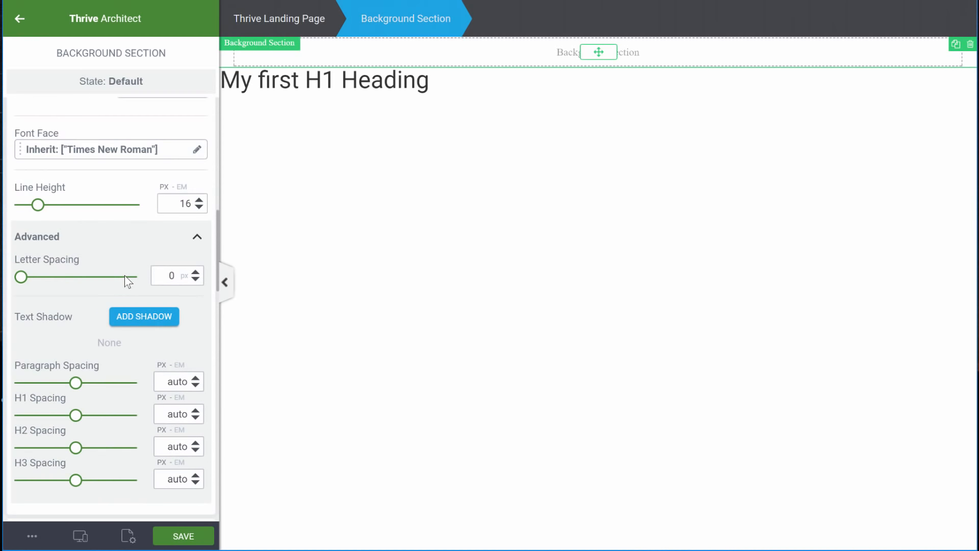
Set the background section's paragraph, H1, H2 and H3 spacing to 0 in its advanced typography settings
{"action": "scroll", "coordinate": [125, 275], "scroll_direction": "down", "scroll_amount": 2}
{"action": "scroll", "coordinate": [125, 276], "scroll_direction": "up", "scroll_amount": 2}
{"action": "scroll", "coordinate": [143, 209], "scroll_direction": "up", "scroll_amount": 3}
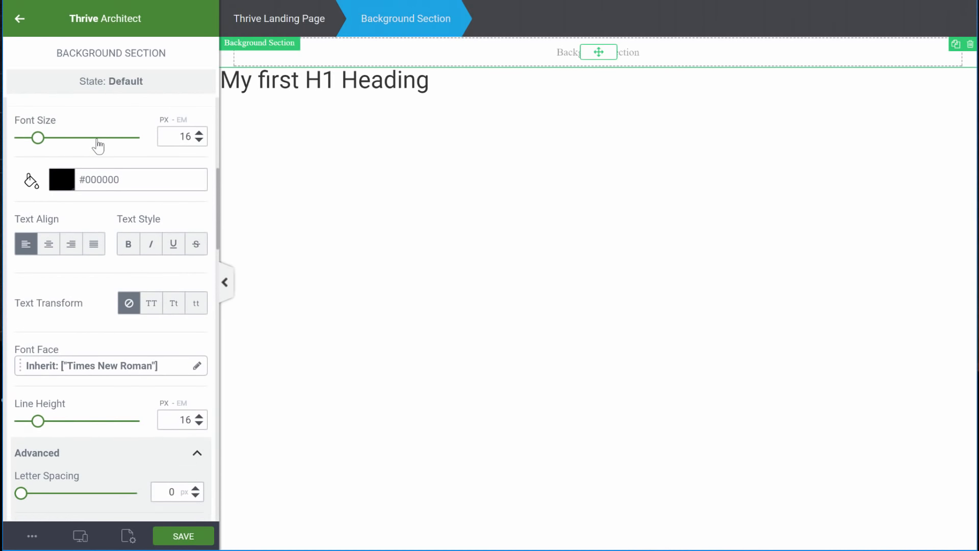
{"action": "scroll", "coordinate": [114, 182], "scroll_direction": "up", "scroll_amount": 1}
{"action": "scroll", "coordinate": [114, 179], "scroll_direction": "down", "scroll_amount": 4}
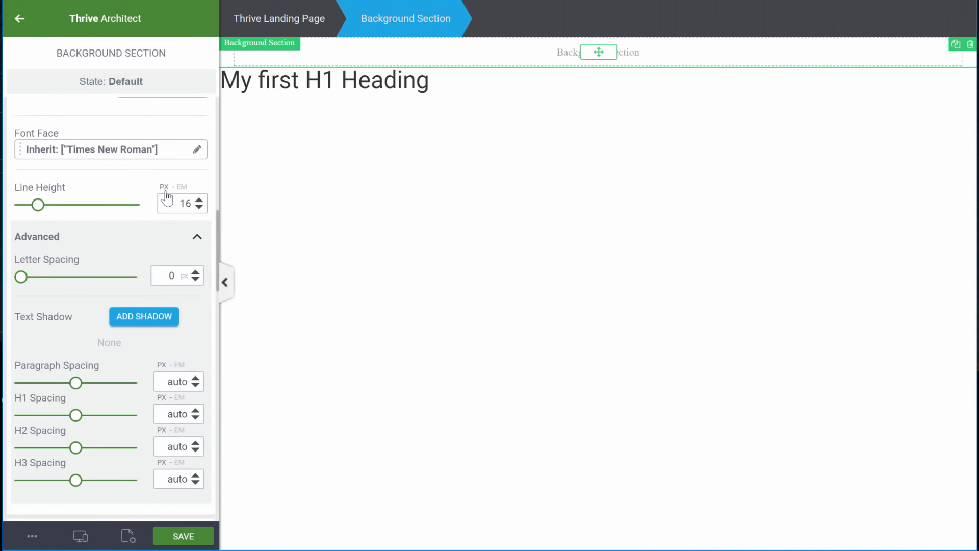
{"action": "left_click", "coordinate": [196, 236]}
{"action": "scroll", "coordinate": [139, 296], "scroll_direction": "down", "scroll_amount": 2}
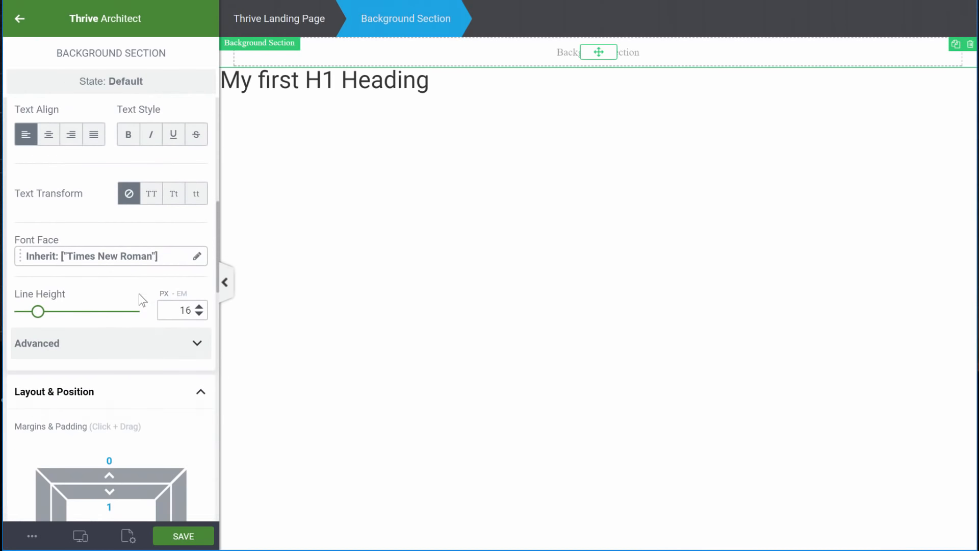
{"action": "left_click", "coordinate": [184, 347]}
{"action": "scroll", "coordinate": [122, 206], "scroll_direction": "down", "scroll_amount": 2}
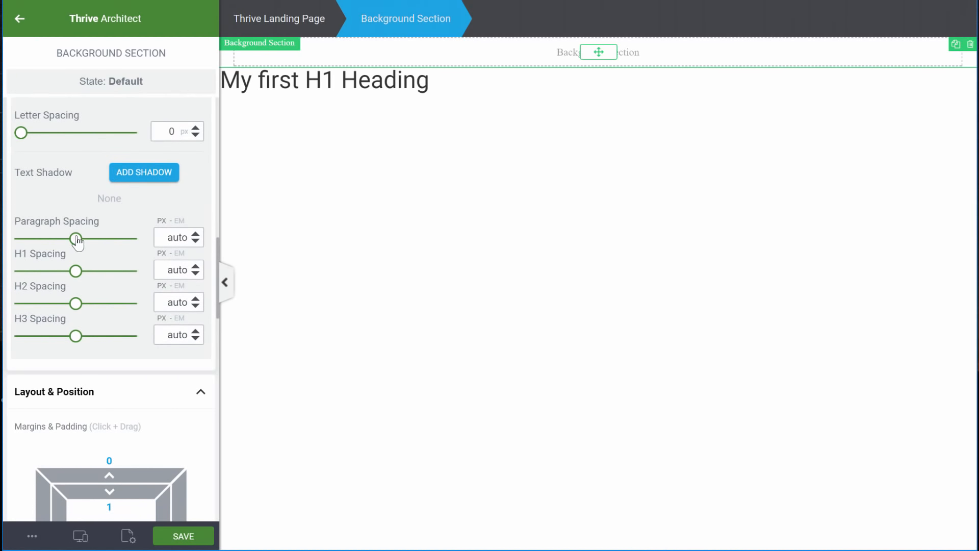
{"action": "left_click_drag", "start_coordinate": [76, 238], "coordinate": [18, 239]}
{"action": "left_click_drag", "start_coordinate": [74, 272], "coordinate": [18, 271]}
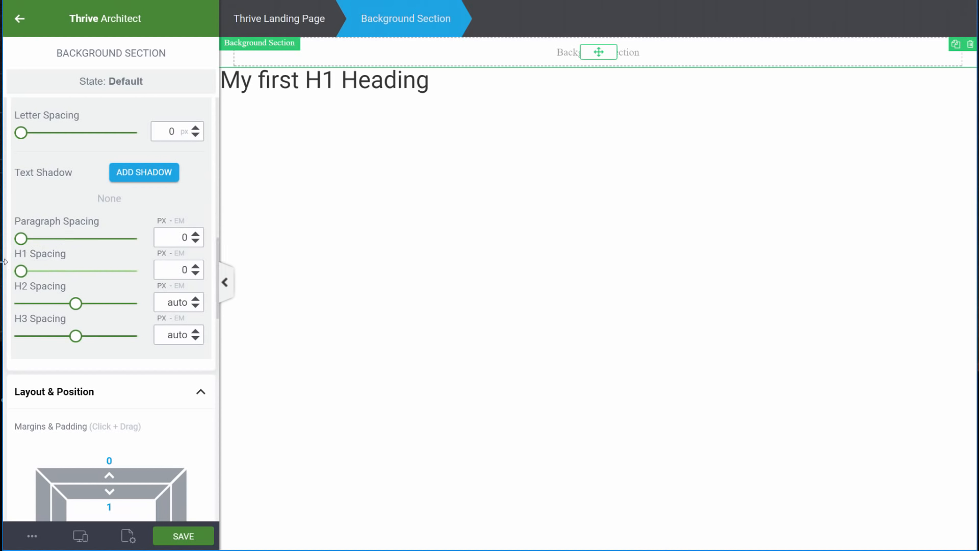
{"action": "left_click_drag", "start_coordinate": [75, 303], "coordinate": [19, 304]}
{"action": "left_click_drag", "start_coordinate": [76, 336], "coordinate": [18, 336]}
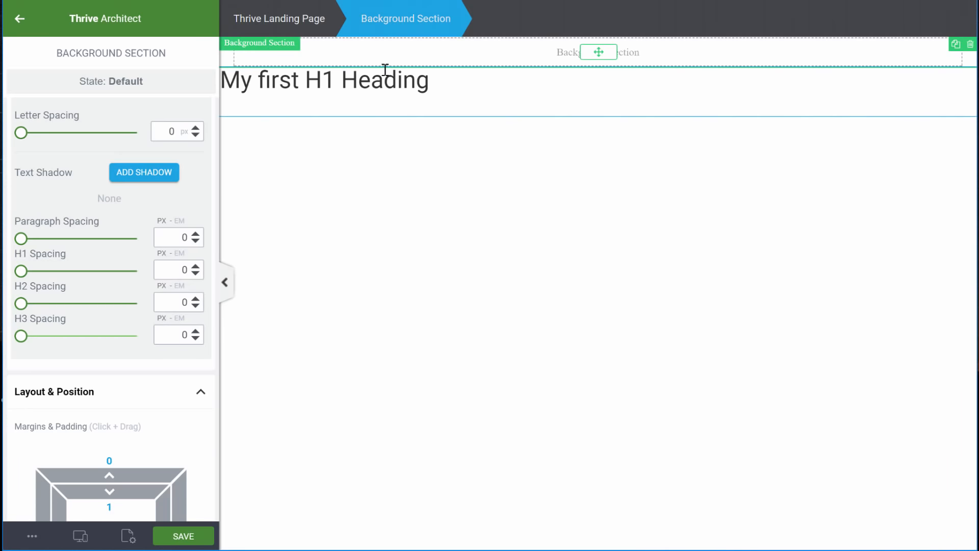
Move the H1 heading inside the background section and select the background section again
{"action": "left_click", "coordinate": [371, 80]}
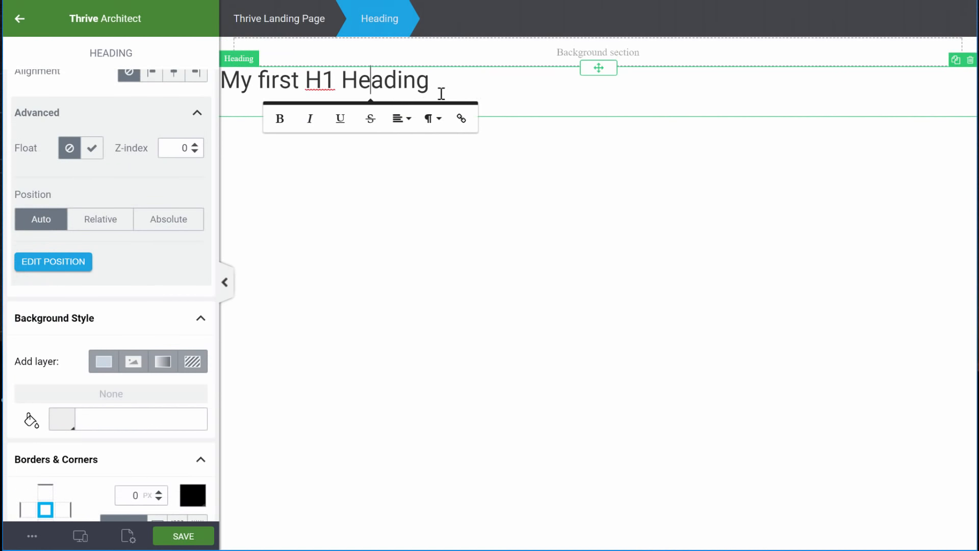
{"action": "left_click_drag", "start_coordinate": [606, 70], "coordinate": [602, 52]}
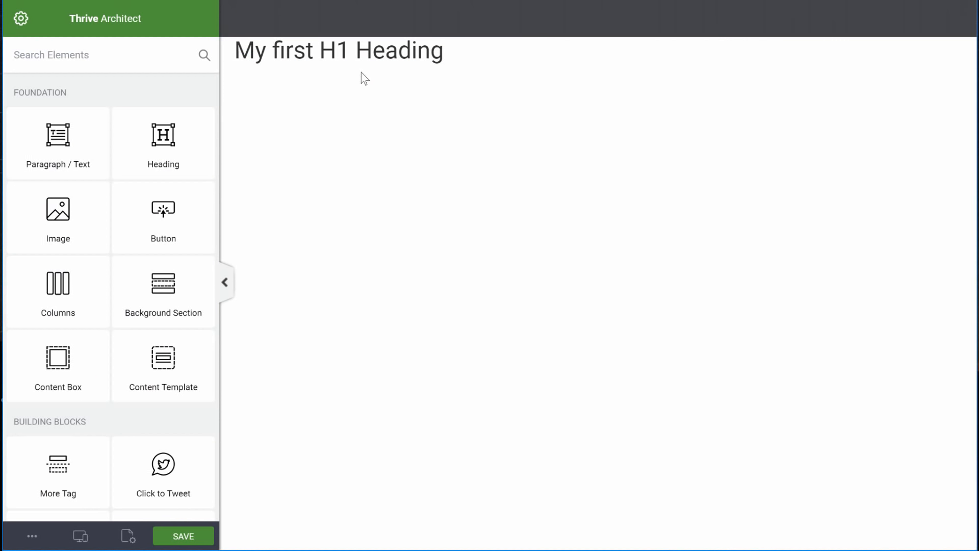
{"action": "left_click", "coordinate": [461, 57]}
{"action": "left_click", "coordinate": [387, 20]}
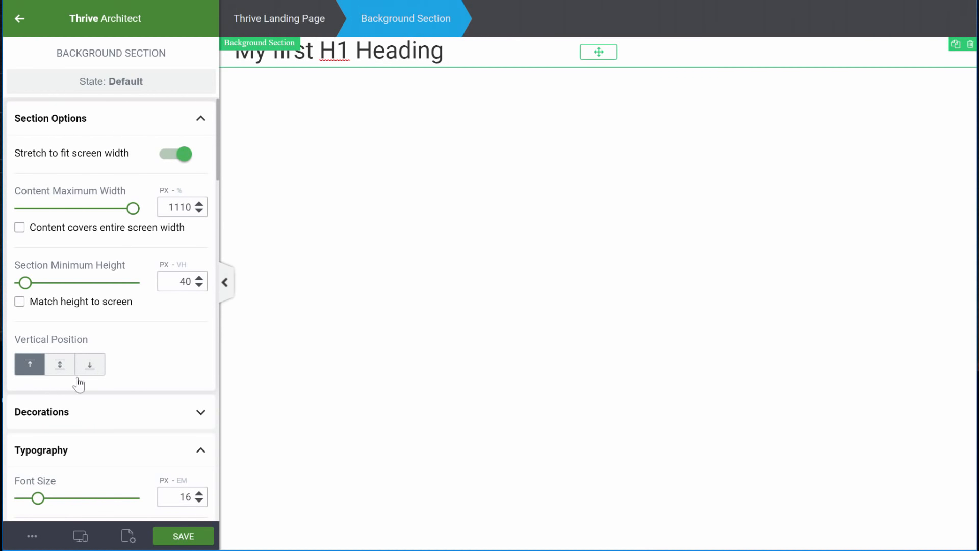
Preview the section at tablet width, and back in desktop view set its top and bottom padding to 40
{"action": "mouse_move", "coordinate": [80, 534]}
{"action": "left_click", "coordinate": [80, 483]}
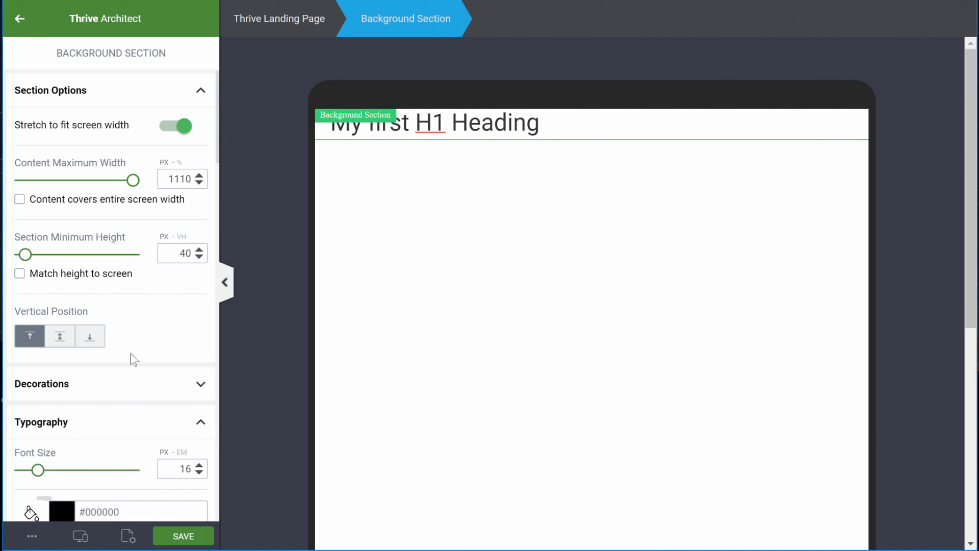
{"action": "left_click", "coordinate": [80, 536]}
{"action": "left_click", "coordinate": [82, 451]}
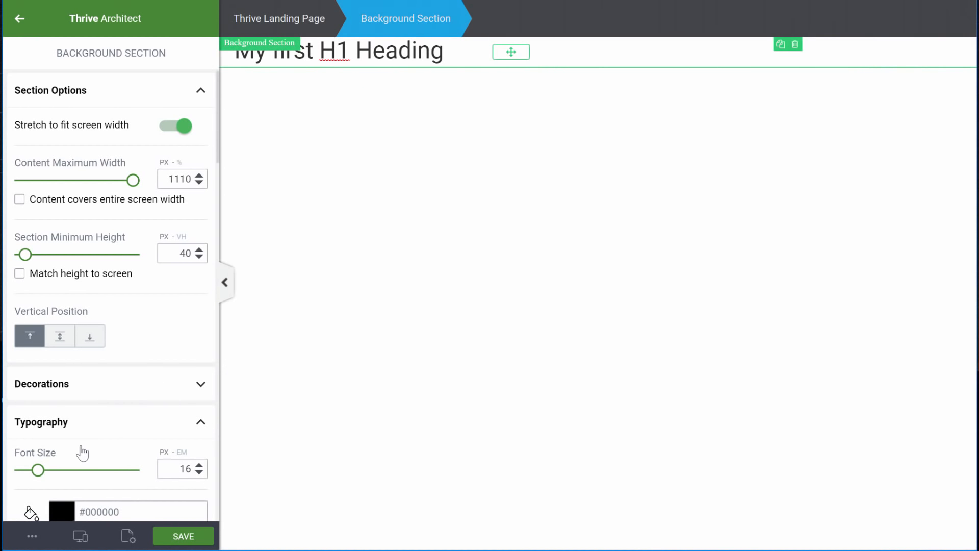
{"action": "scroll", "coordinate": [120, 295], "scroll_direction": "down", "scroll_amount": 15}
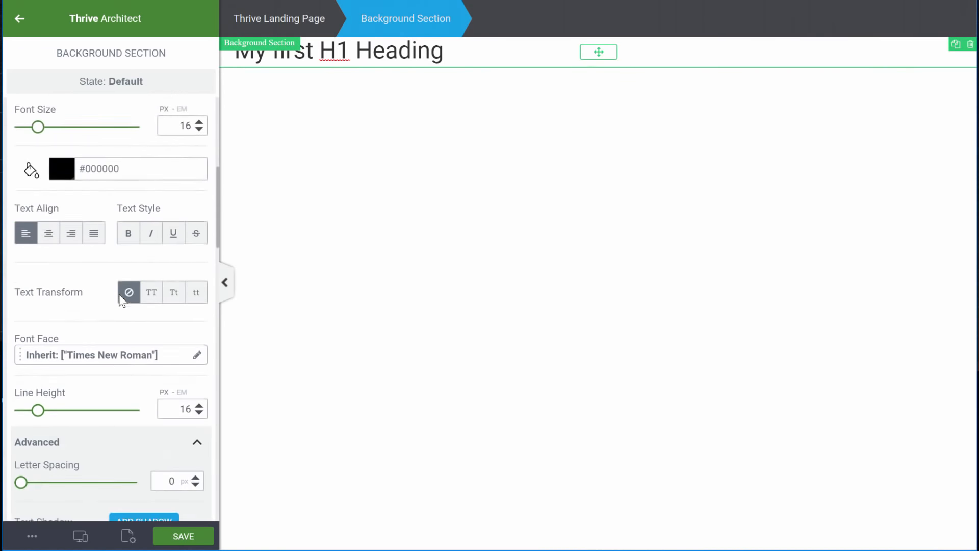
{"action": "left_click", "coordinate": [113, 290]}
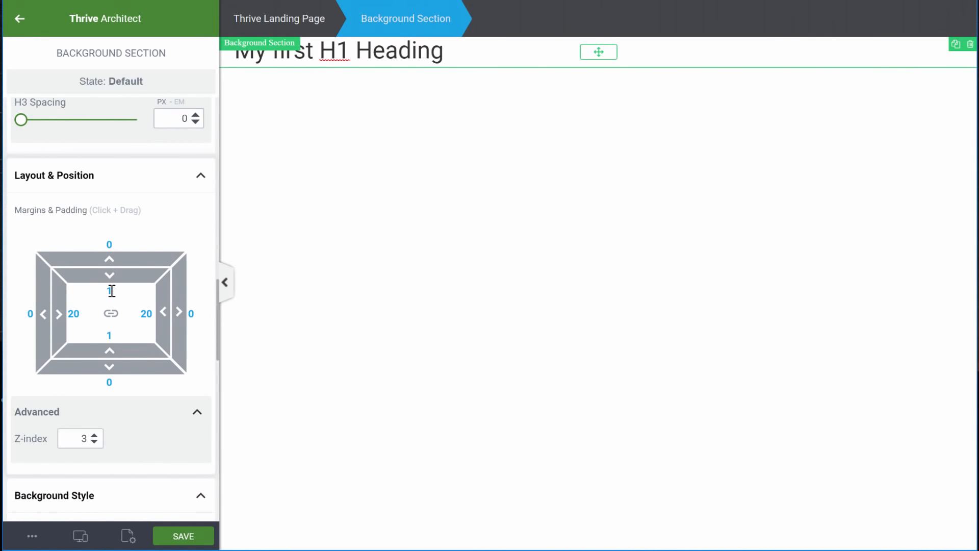
{"action": "type", "text": "40"}
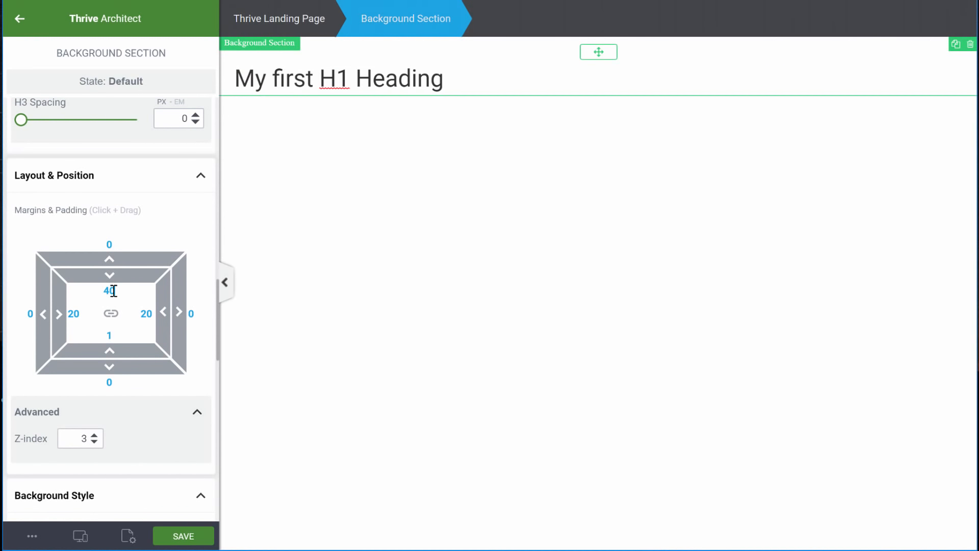
{"action": "left_click", "coordinate": [109, 334]}
{"action": "type", "text": "40"}
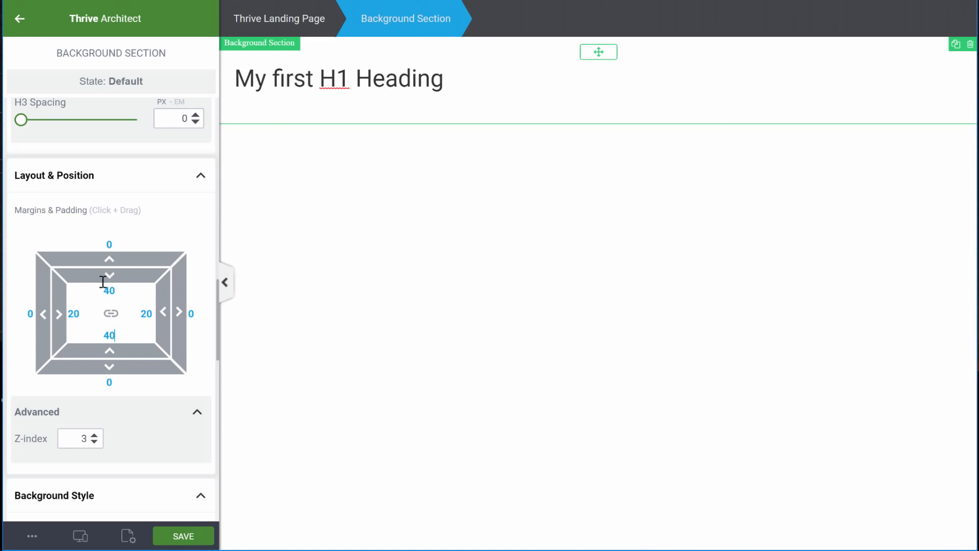
Check the section in tablet view, and in mobile view set its left and right padding to 10
{"action": "scroll", "coordinate": [146, 367], "scroll_direction": "down", "scroll_amount": 2}
{"action": "left_click", "coordinate": [80, 533]}
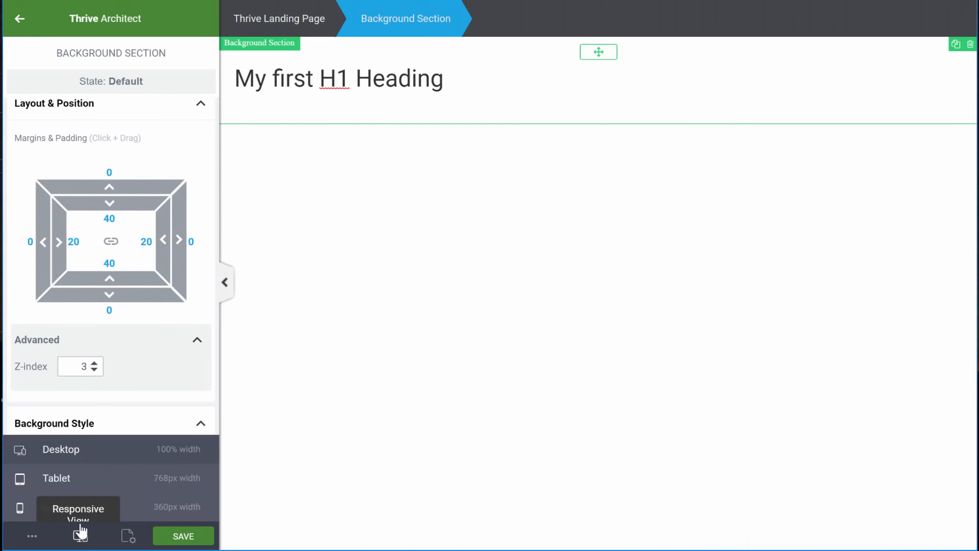
{"action": "left_click", "coordinate": [80, 482]}
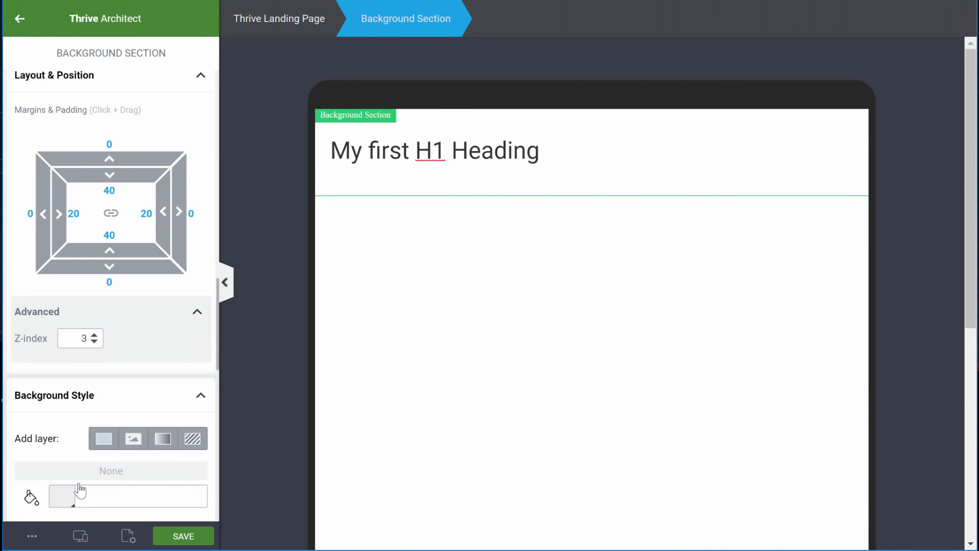
{"action": "left_click", "coordinate": [79, 537]}
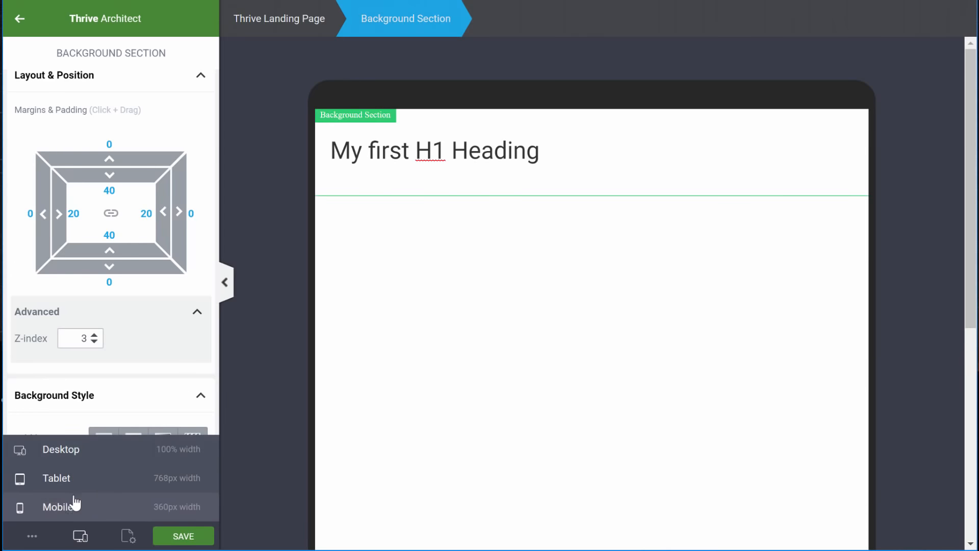
{"action": "left_click", "coordinate": [73, 508]}
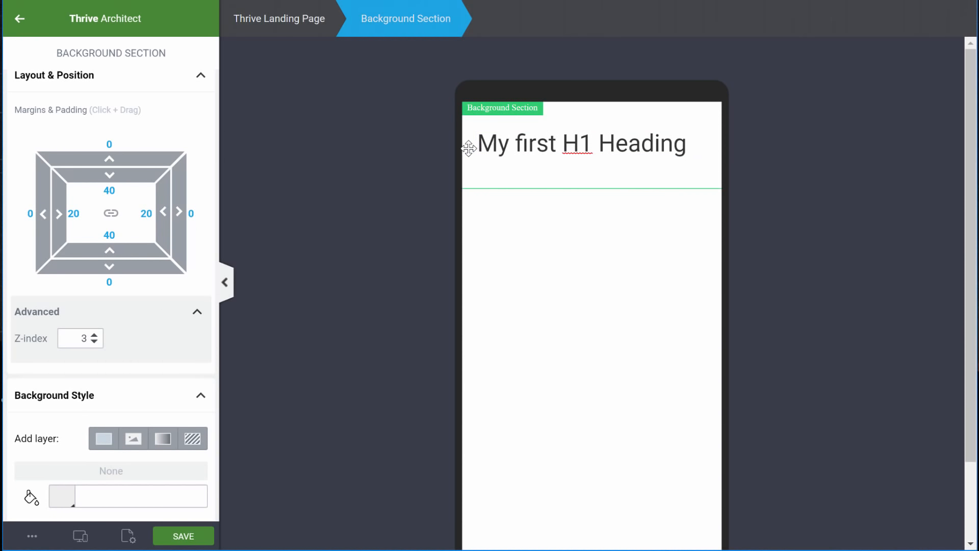
{"action": "left_click", "coordinate": [75, 214]}
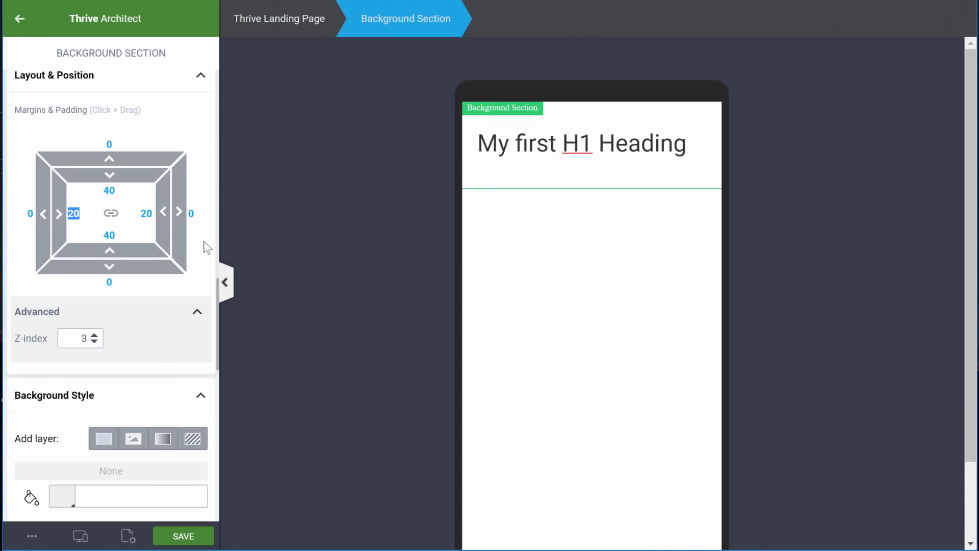
{"action": "type", "text": "10"}
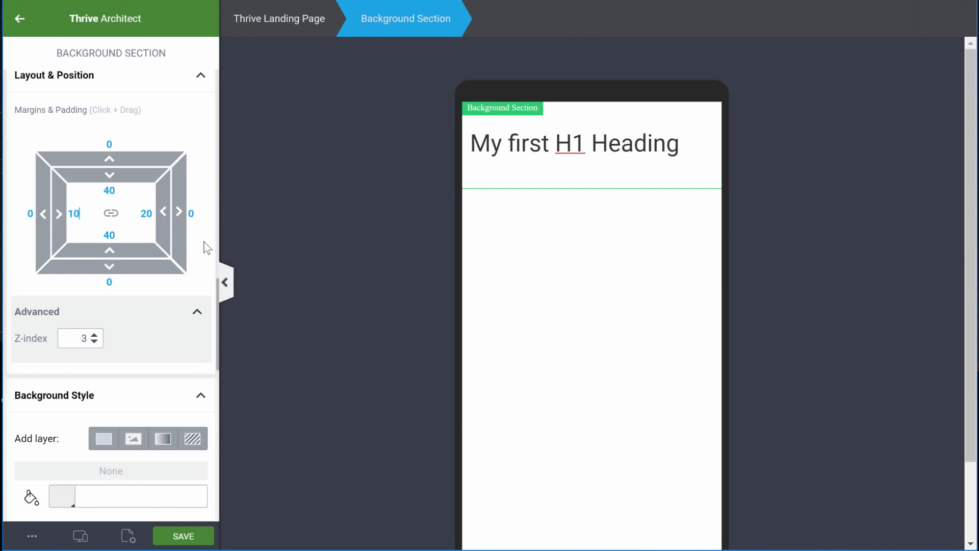
{"action": "left_click", "coordinate": [149, 214]}
{"action": "type", "text": "10"}
Set the section's top and bottom padding to 20 for mobile and return to the desktop view
{"action": "left_click", "coordinate": [109, 190]}
{"action": "type", "text": "20"}
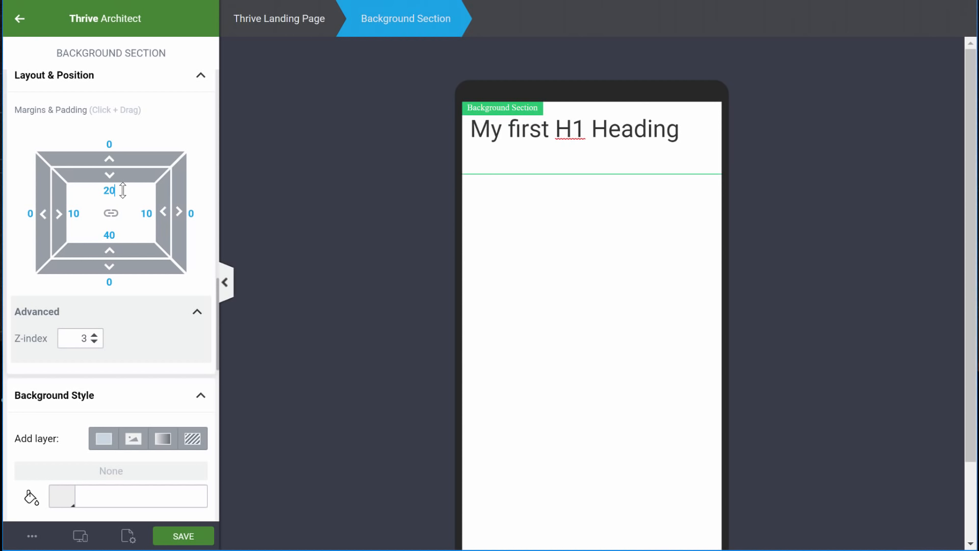
{"action": "left_click", "coordinate": [115, 234]}
{"action": "type", "text": "20"}
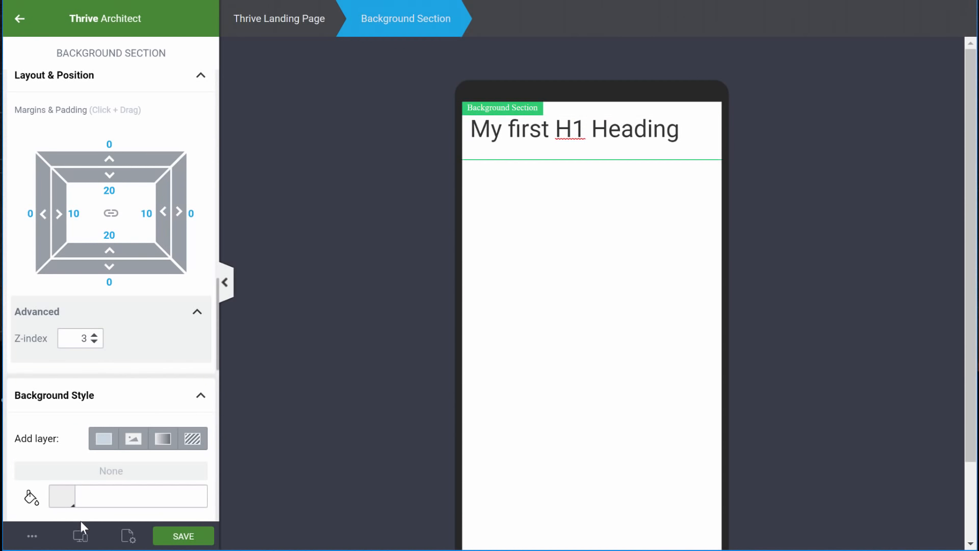
{"action": "left_click", "coordinate": [80, 536]}
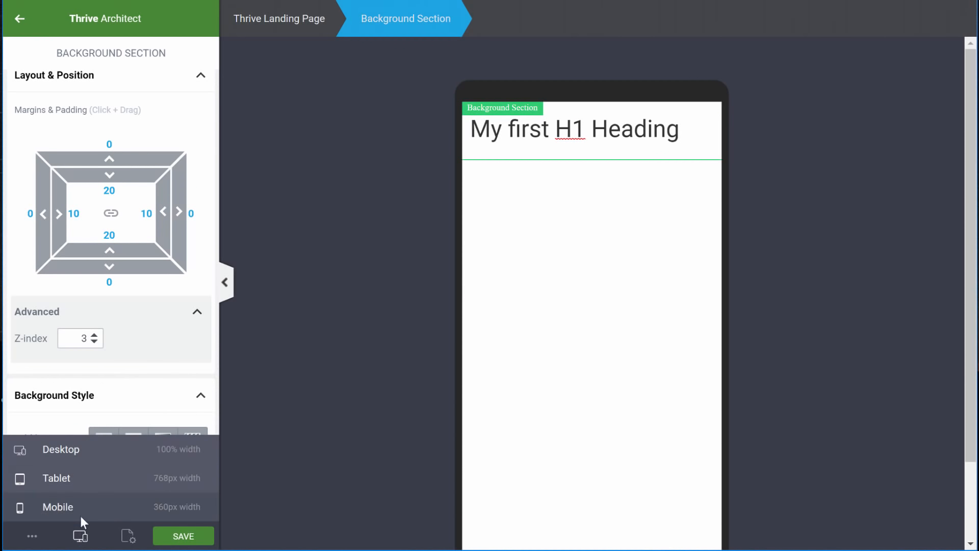
{"action": "left_click", "coordinate": [90, 457]}
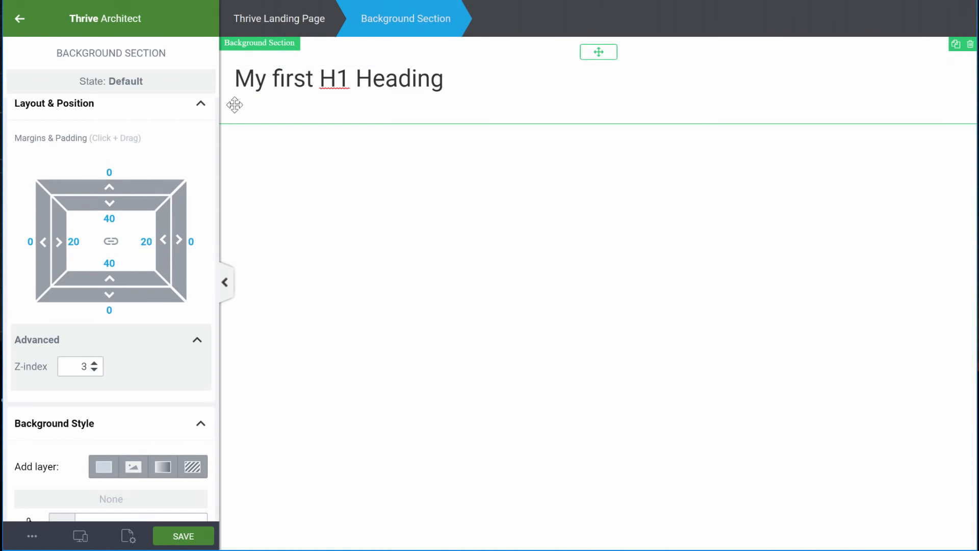
Duplicate the background section with its heading three times
{"action": "left_click", "coordinate": [956, 46]}
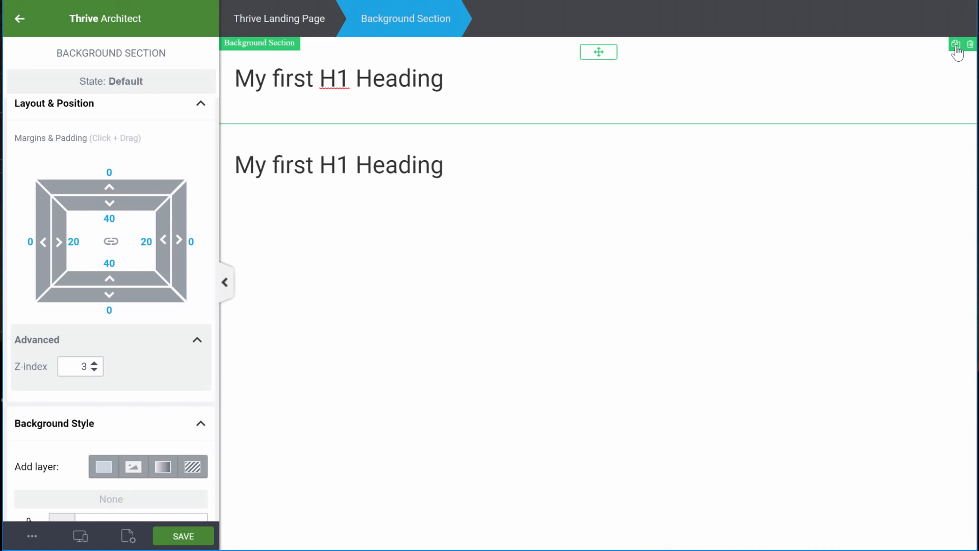
{"action": "left_click", "coordinate": [956, 46]}
{"action": "left_click", "coordinate": [956, 45]}
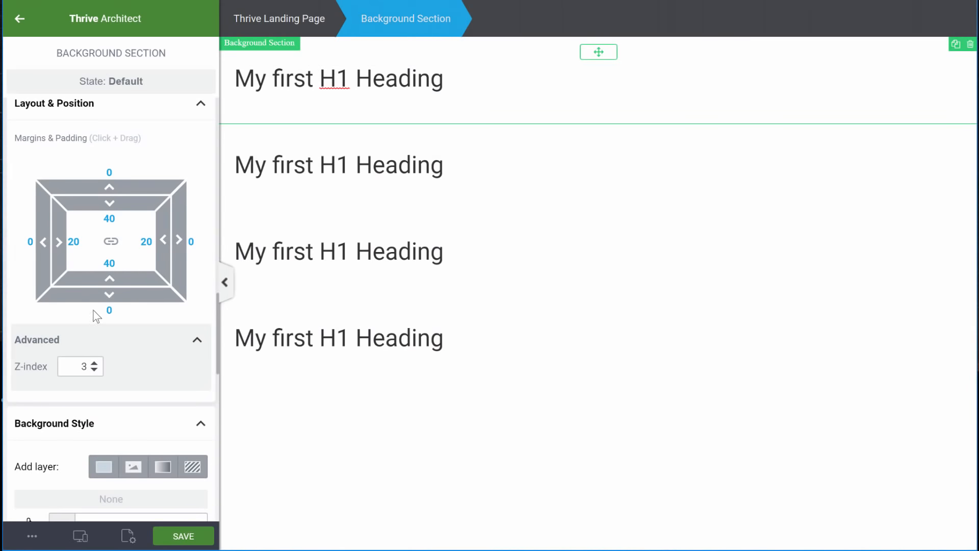
Apply Upside-down-bkg-image.jpg at Full Size – 1920 × 1080 as a background image layer on the first section, with Stretch display
{"action": "scroll", "coordinate": [95, 316], "scroll_direction": "down", "scroll_amount": 1}
{"action": "scroll", "coordinate": [95, 316], "scroll_direction": "down", "scroll_amount": 2}
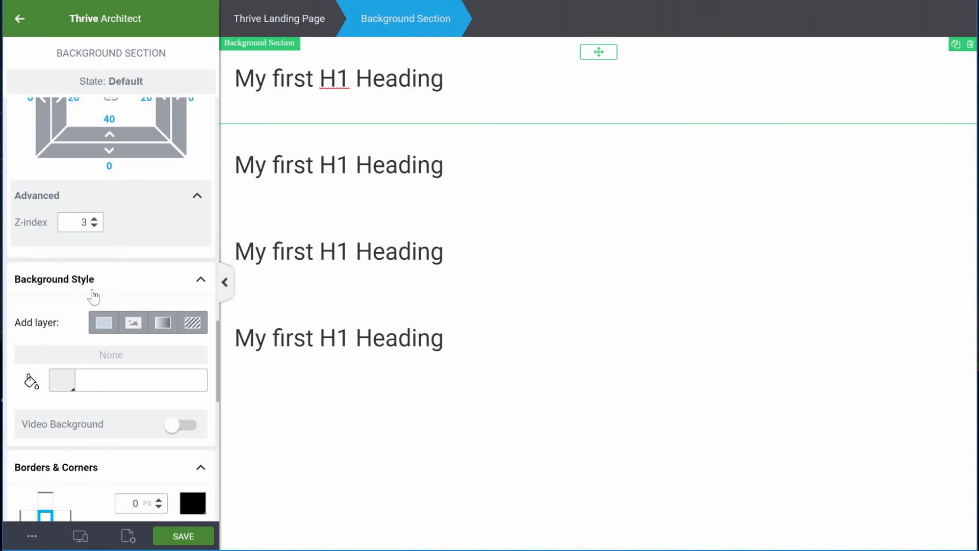
{"action": "left_click", "coordinate": [134, 323]}
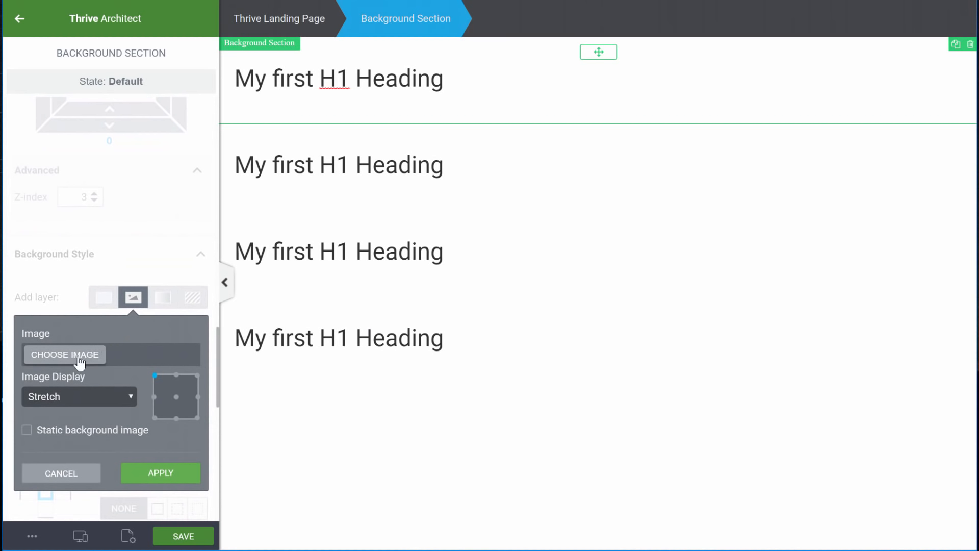
{"action": "left_click", "coordinate": [78, 358]}
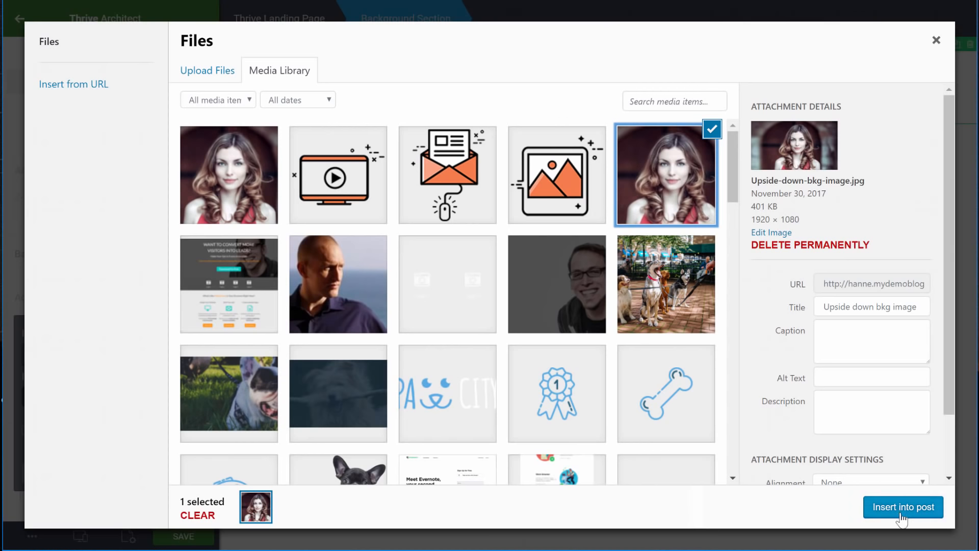
{"action": "scroll", "coordinate": [928, 434], "scroll_direction": "down", "scroll_amount": 2}
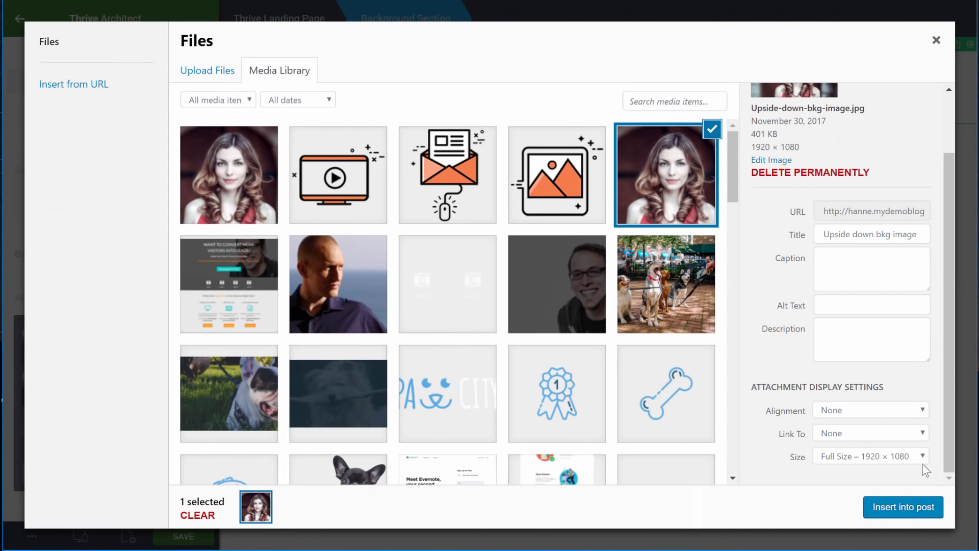
{"action": "left_click", "coordinate": [922, 462]}
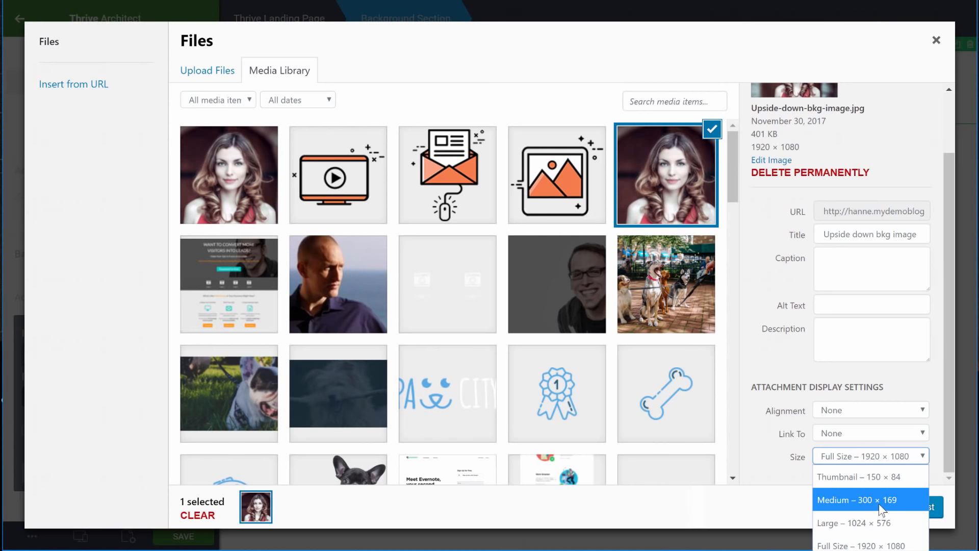
{"action": "left_click", "coordinate": [867, 545]}
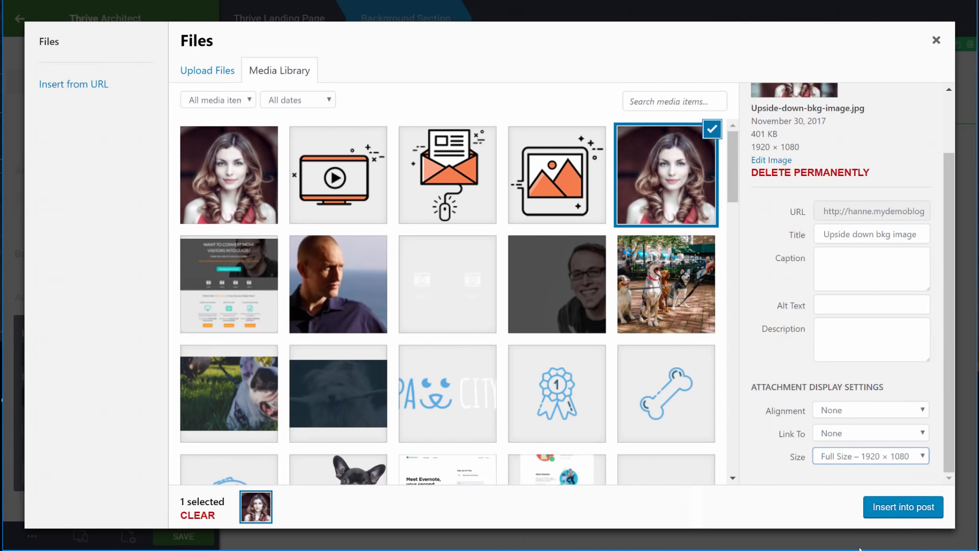
{"action": "left_click", "coordinate": [913, 510]}
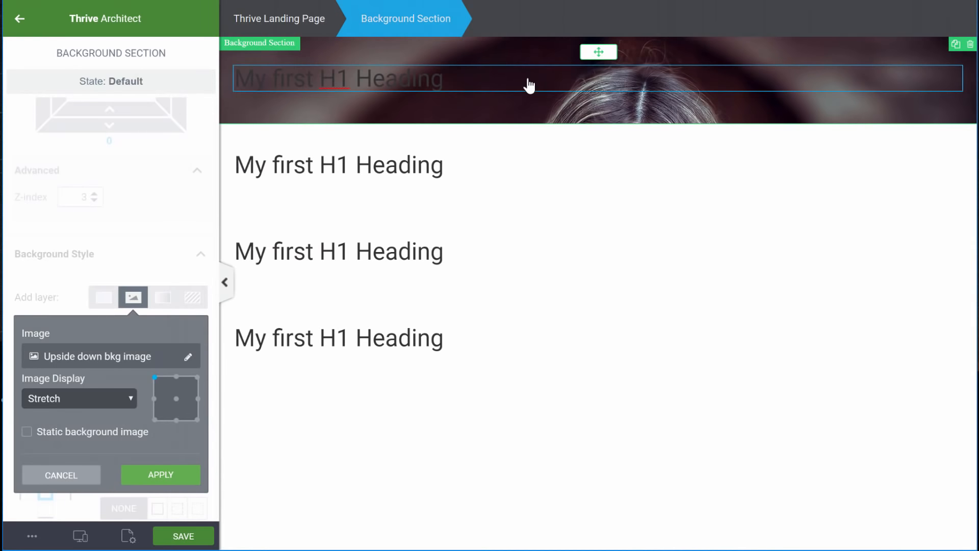
{"action": "left_click", "coordinate": [176, 477]}
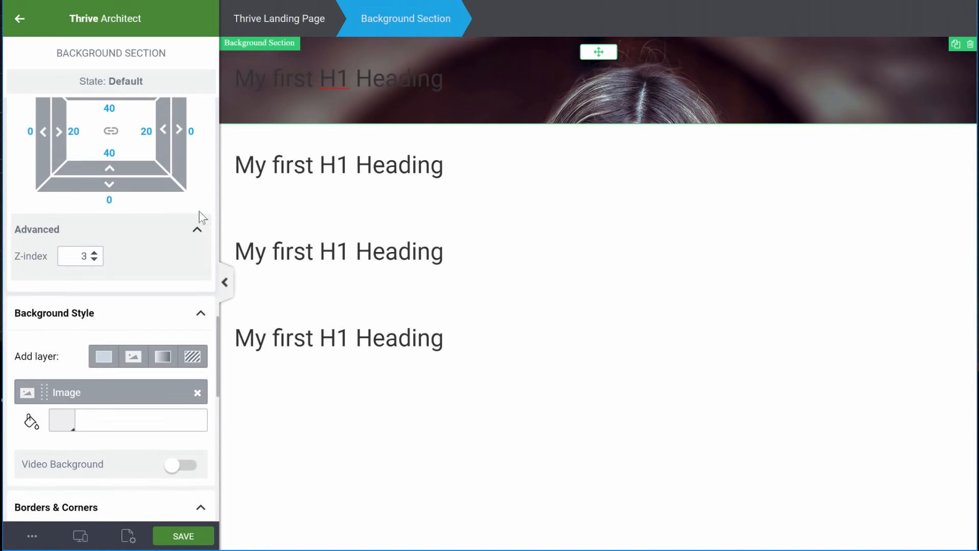
Set the first background section's minimum height to 520 px
{"action": "scroll", "coordinate": [143, 188], "scroll_direction": "up", "scroll_amount": 10}
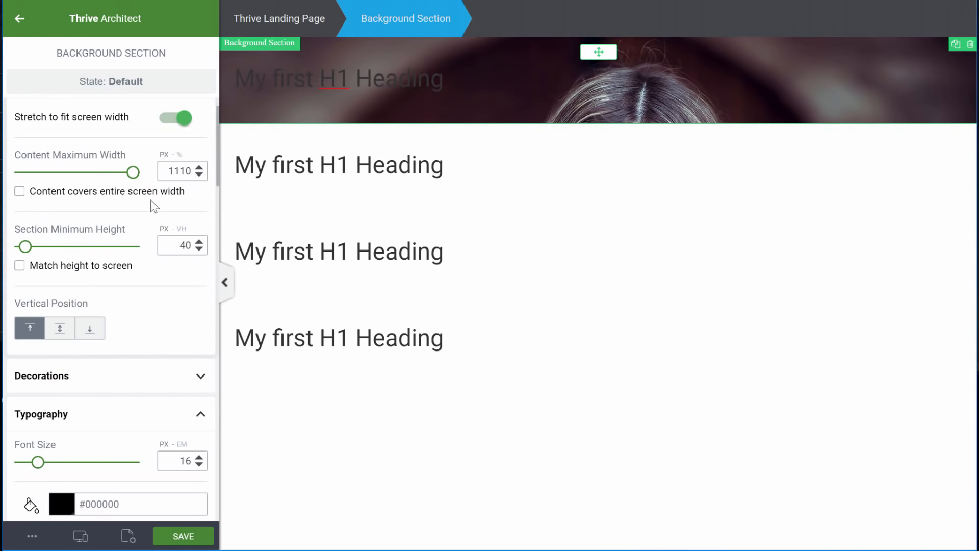
{"action": "left_click_drag", "start_coordinate": [29, 246], "coordinate": [78, 249]}
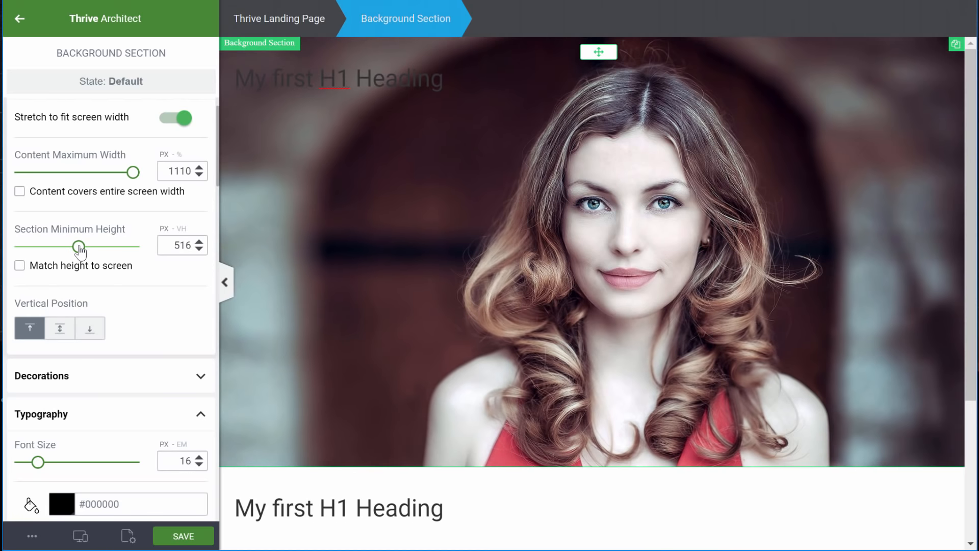
{"action": "double_click", "coordinate": [184, 246]}
{"action": "type", "text": "5"}
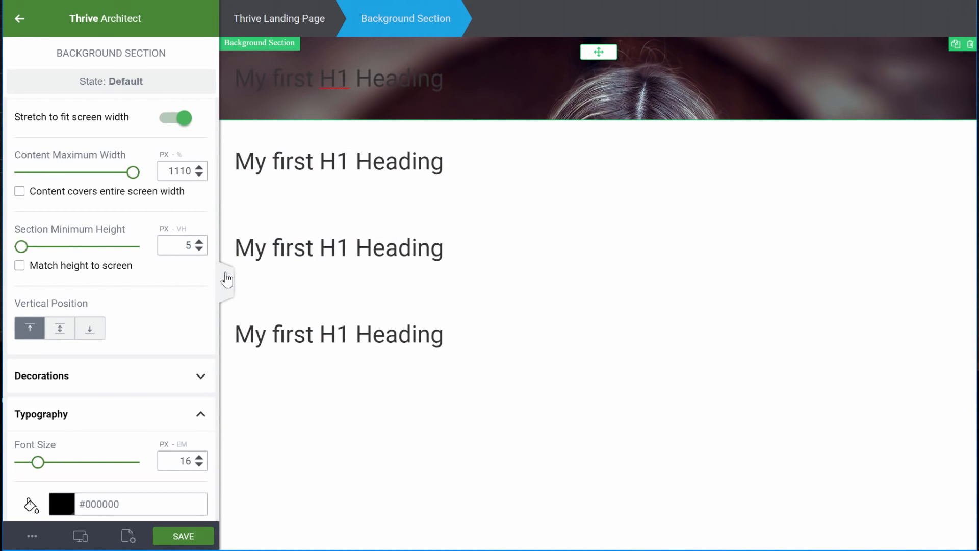
{"action": "type", "text": "20"}
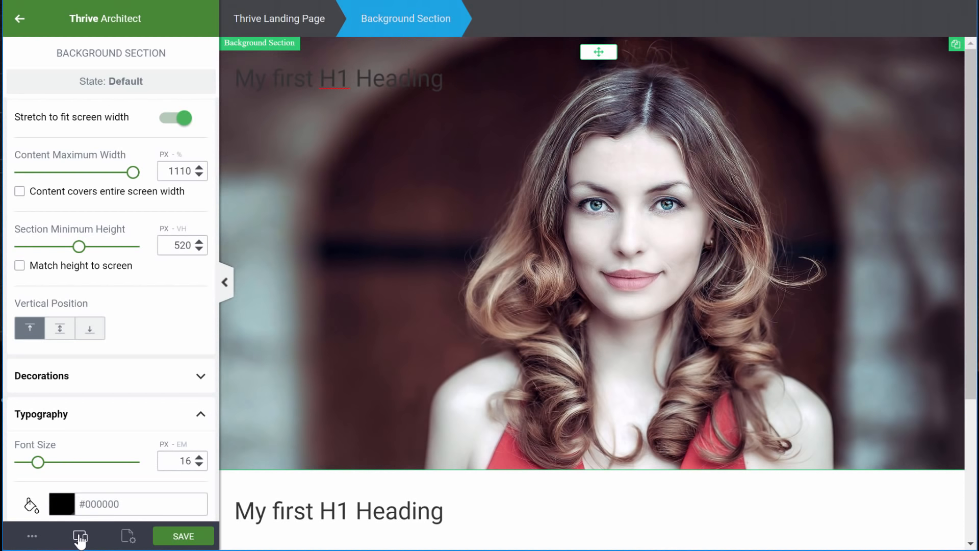
Check the section in tablet view and, in mobile view, apply a centred position to its background image
{"action": "mouse_move", "coordinate": [79, 537]}
{"action": "left_click", "coordinate": [77, 493]}
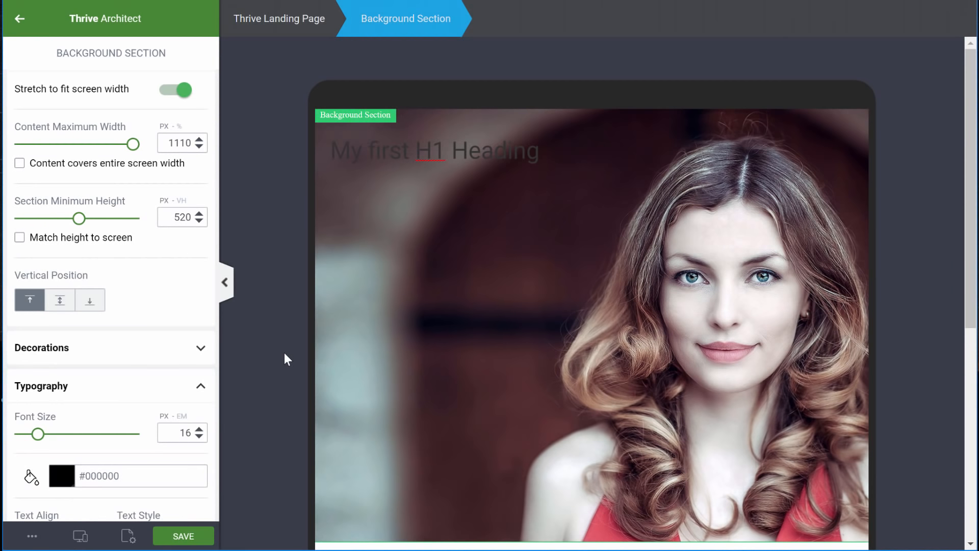
{"action": "mouse_move", "coordinate": [80, 535]}
{"action": "left_click", "coordinate": [79, 508]}
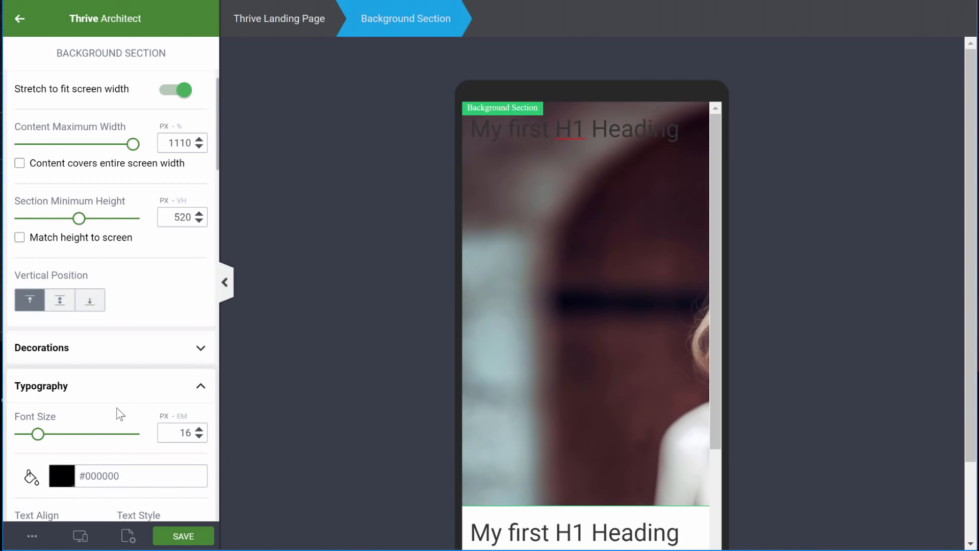
{"action": "scroll", "coordinate": [119, 414], "scroll_direction": "down", "scroll_amount": 5}
{"action": "scroll", "coordinate": [118, 413], "scroll_direction": "down", "scroll_amount": 17}
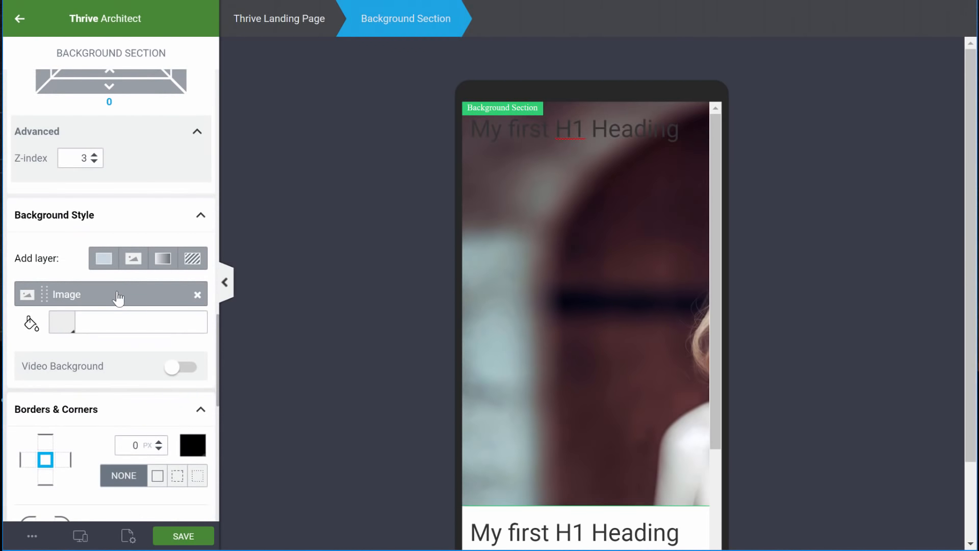
{"action": "left_click", "coordinate": [118, 296]}
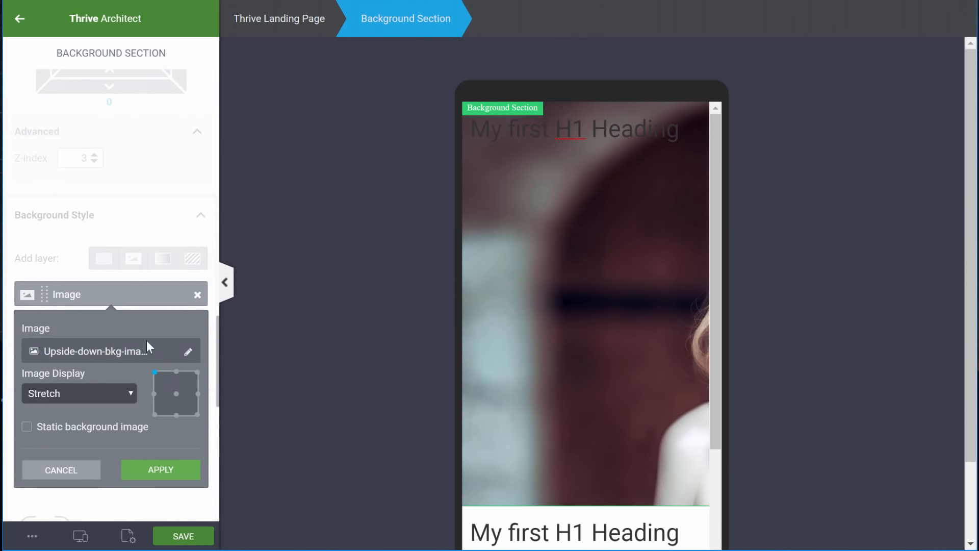
{"action": "left_click", "coordinate": [177, 394]}
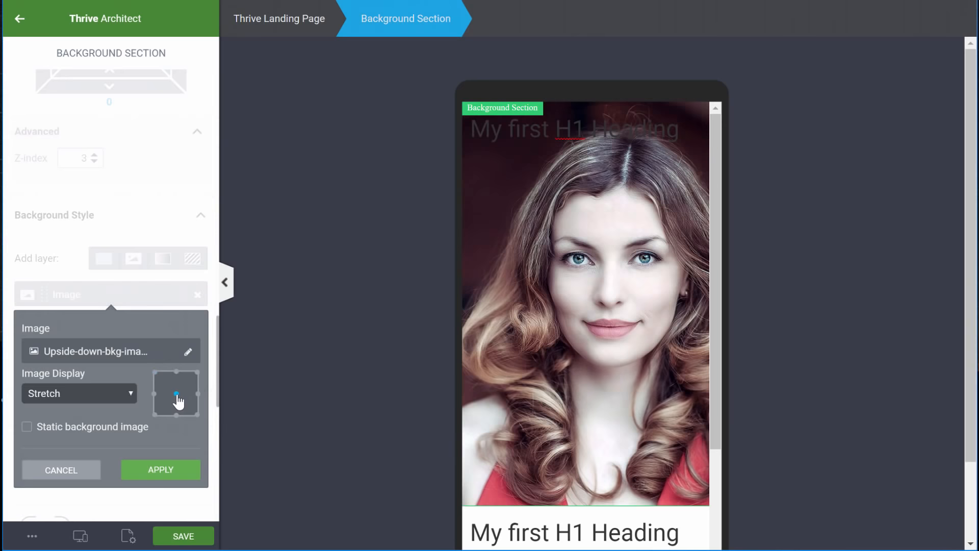
{"action": "left_click", "coordinate": [155, 470]}
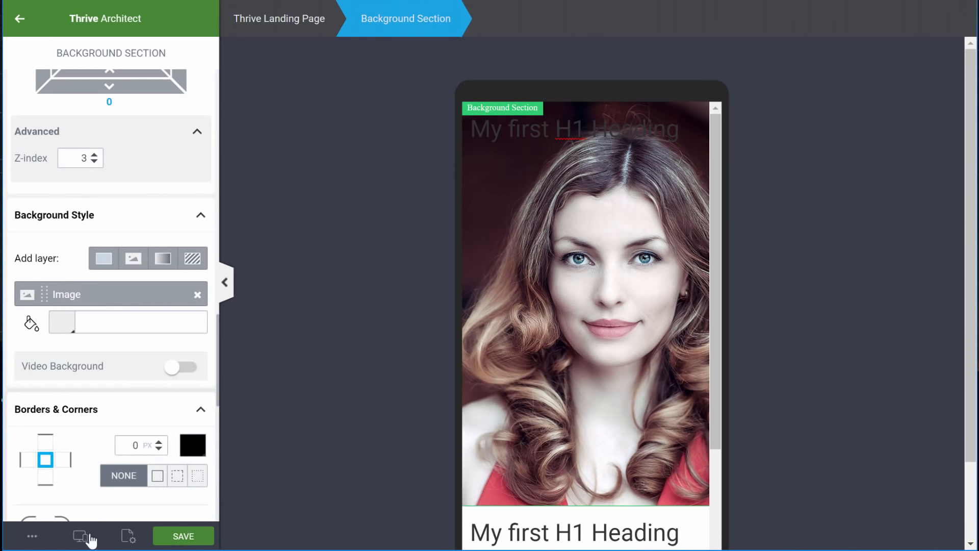
Centre the section's background image position for tablet view and return to the desktop view
{"action": "mouse_move", "coordinate": [82, 535]}
{"action": "left_click", "coordinate": [92, 485]}
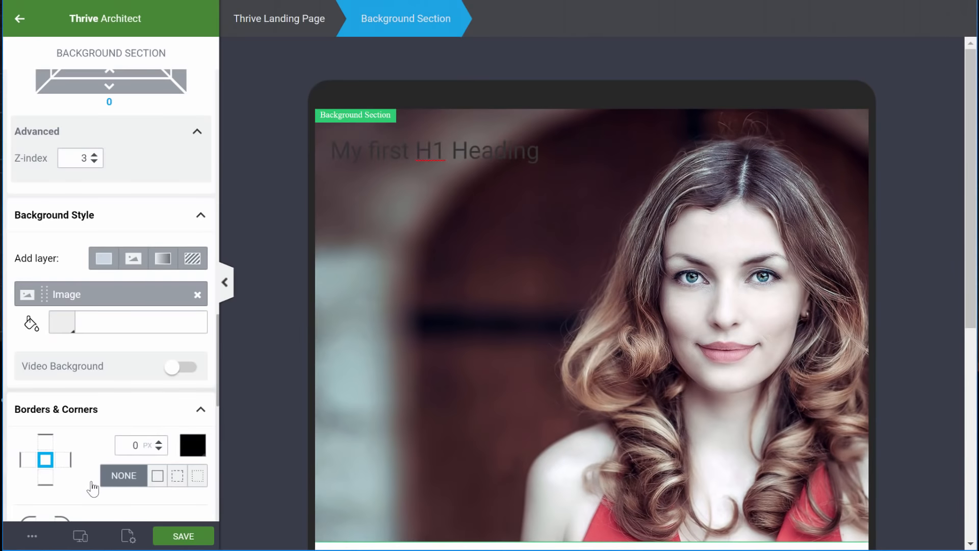
{"action": "left_click", "coordinate": [124, 297]}
{"action": "left_click", "coordinate": [176, 393]}
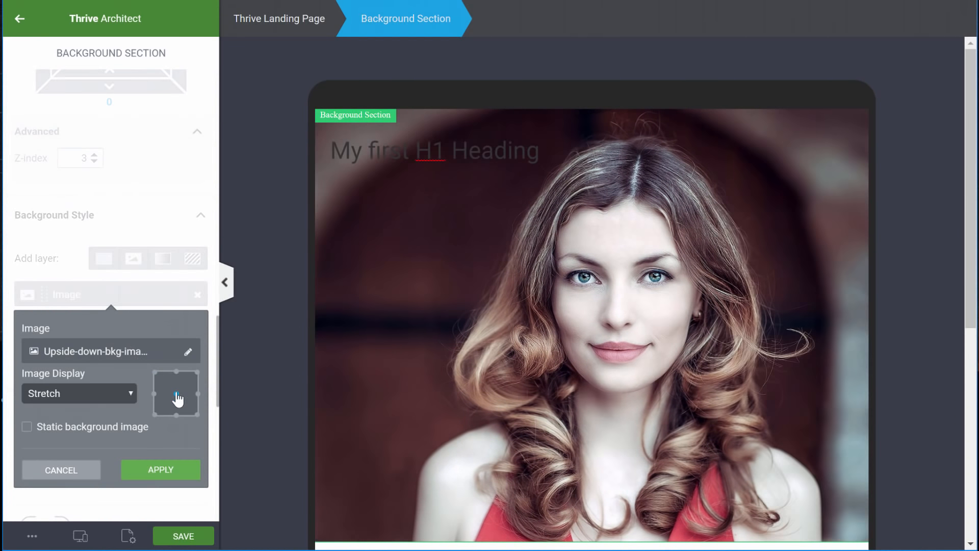
{"action": "mouse_move", "coordinate": [82, 535]}
{"action": "left_click", "coordinate": [99, 449]}
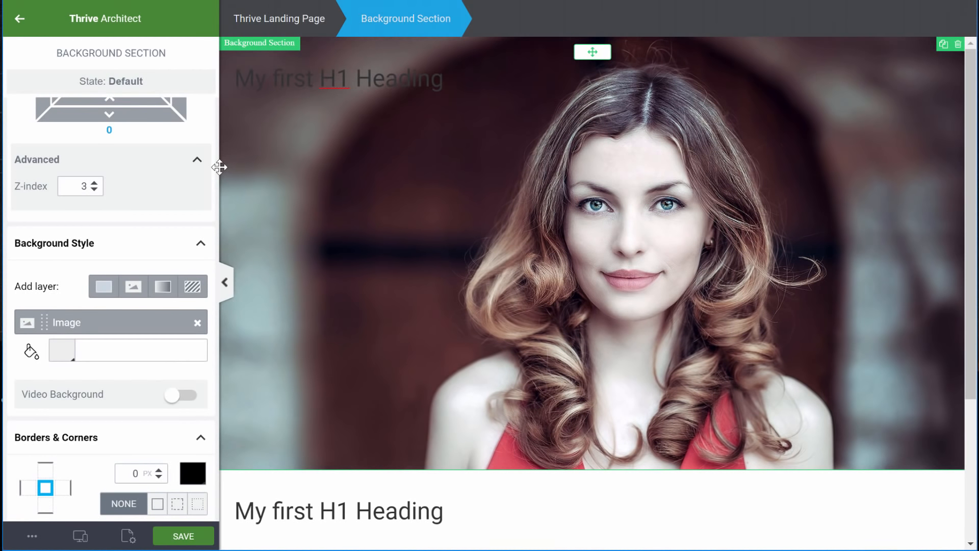
Change the font colour of the heading over the background image to white
{"action": "left_click", "coordinate": [318, 82]}
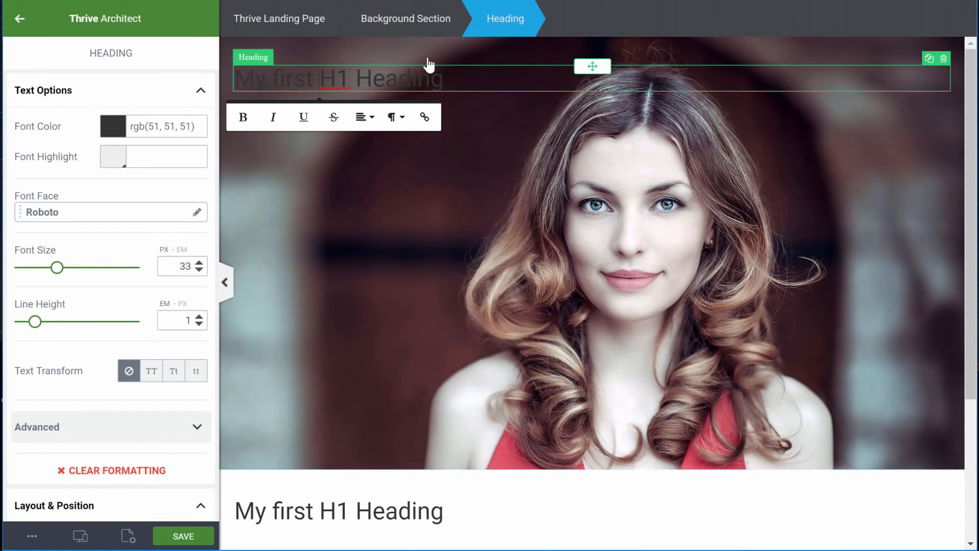
{"action": "left_click", "coordinate": [112, 126]}
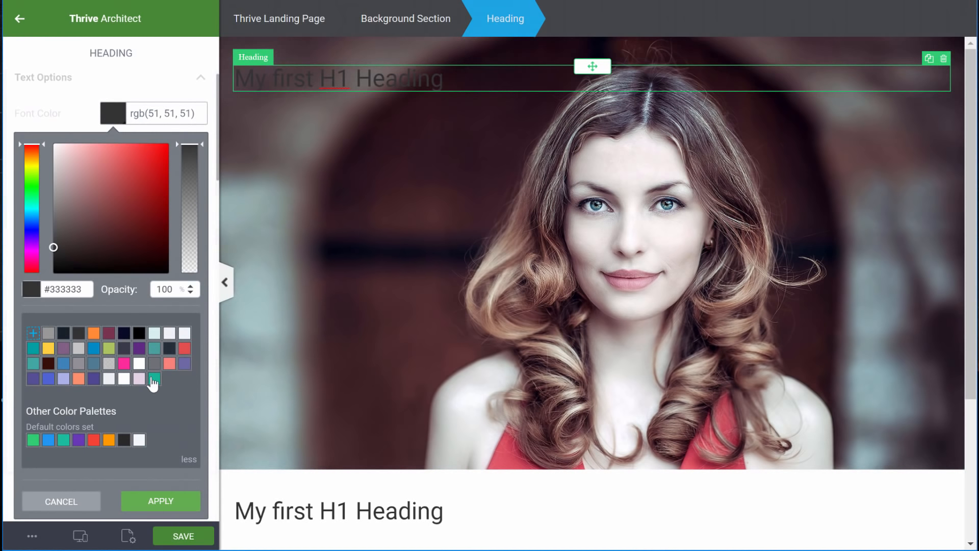
{"action": "left_click", "coordinate": [124, 379]}
{"action": "left_click", "coordinate": [153, 514]}
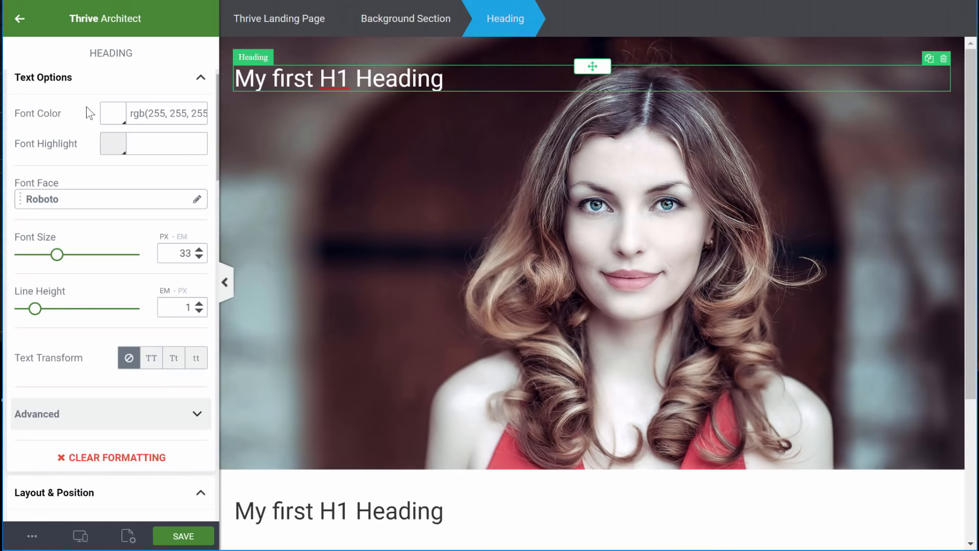
{"action": "scroll", "coordinate": [86, 106], "scroll_direction": "down", "scroll_amount": 2}
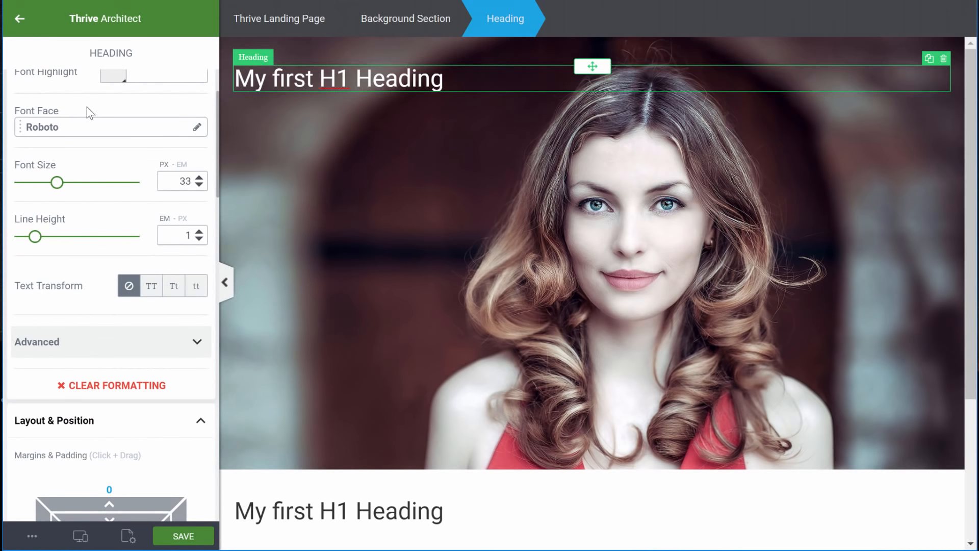
{"action": "scroll", "coordinate": [87, 108], "scroll_direction": "up", "scroll_amount": 2}
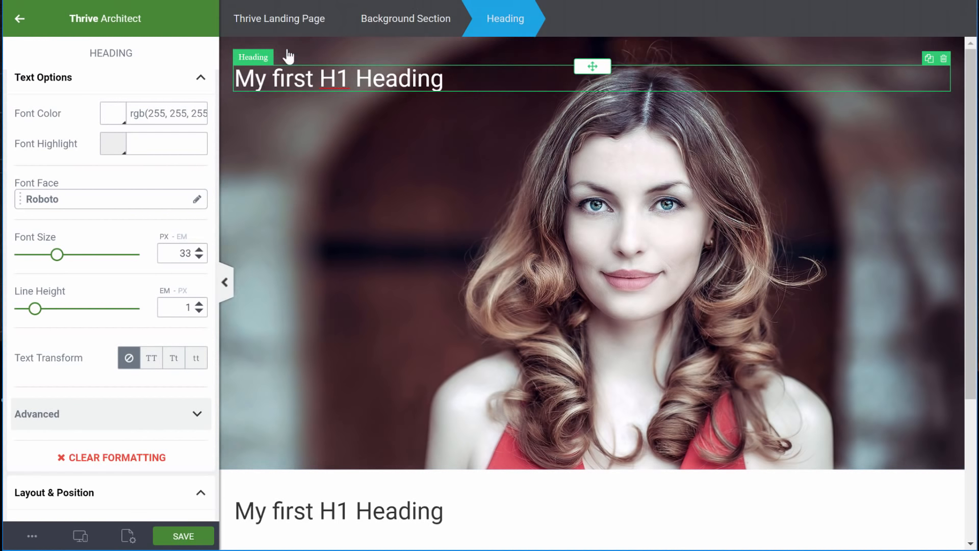
Centre the first background section's content vertically and set its text alignment to centre
{"action": "left_click", "coordinate": [408, 23]}
{"action": "scroll", "coordinate": [162, 158], "scroll_direction": "down", "scroll_amount": 1}
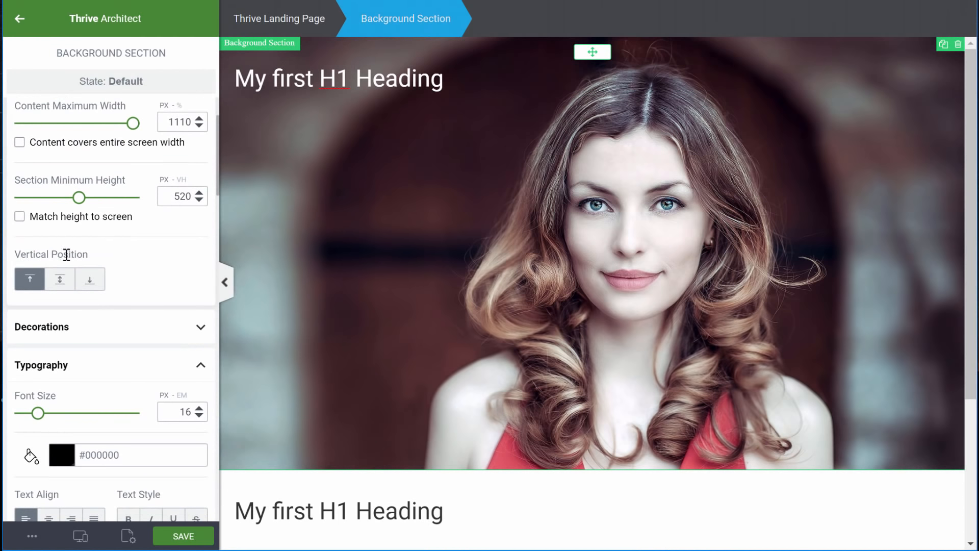
{"action": "left_click", "coordinate": [60, 280]}
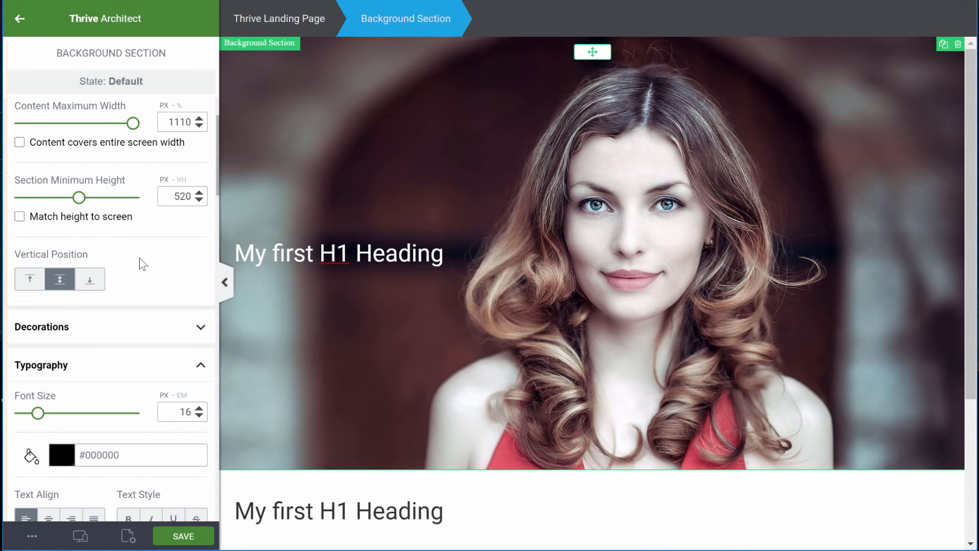
{"action": "scroll", "coordinate": [143, 264], "scroll_direction": "down", "scroll_amount": 4}
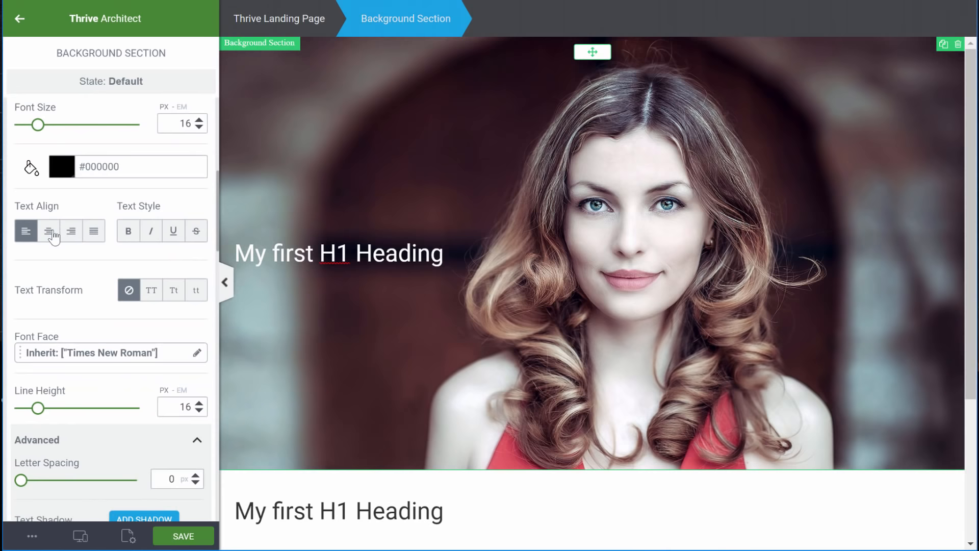
{"action": "left_click", "coordinate": [50, 232]}
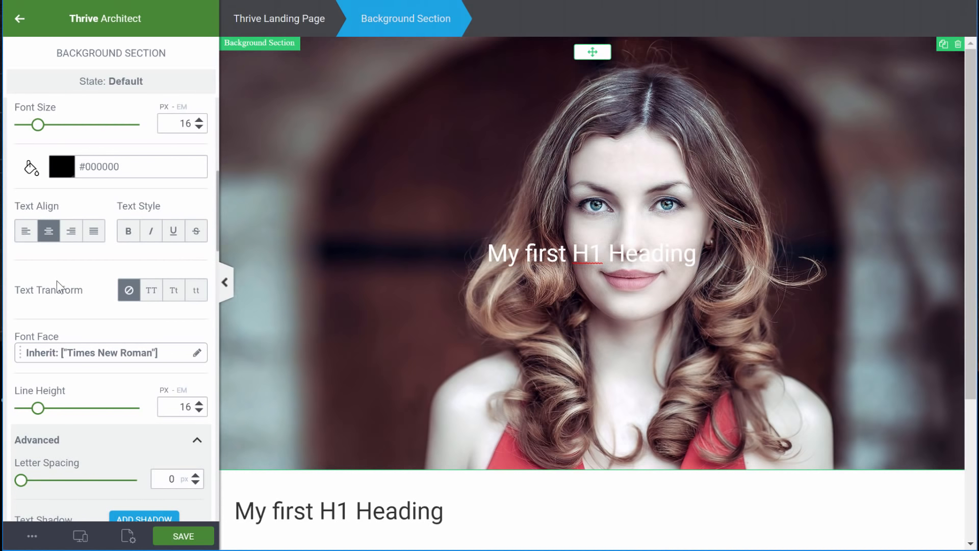
Add a solid black (#000000) colour layer at 55% opacity over the section's background image
{"action": "scroll", "coordinate": [57, 280], "scroll_direction": "down", "scroll_amount": 10}
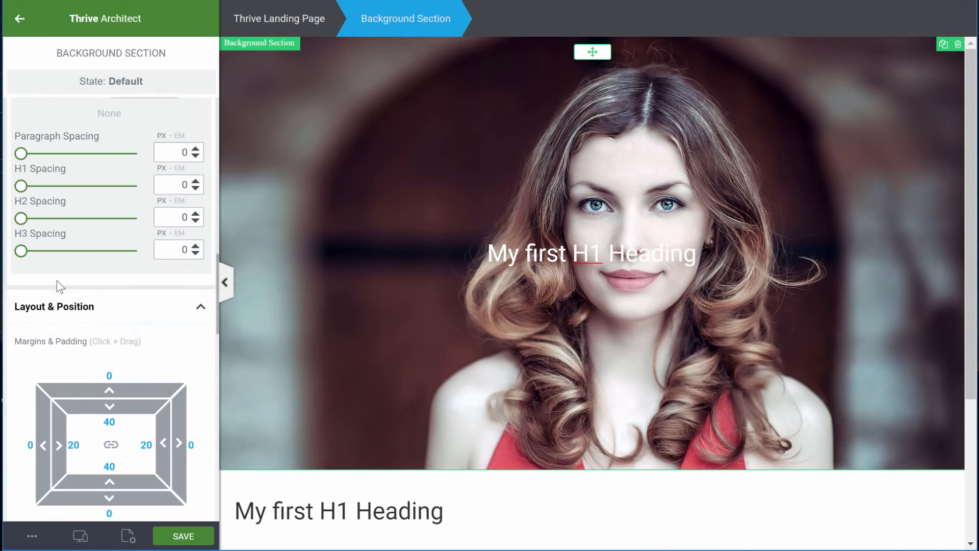
{"action": "scroll", "coordinate": [57, 280], "scroll_direction": "down", "scroll_amount": 7}
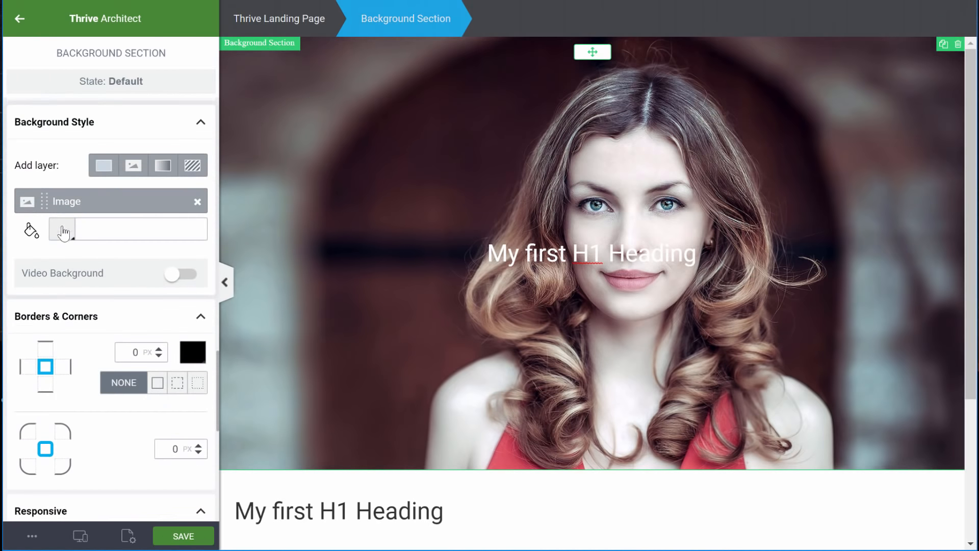
{"action": "left_click", "coordinate": [105, 169]}
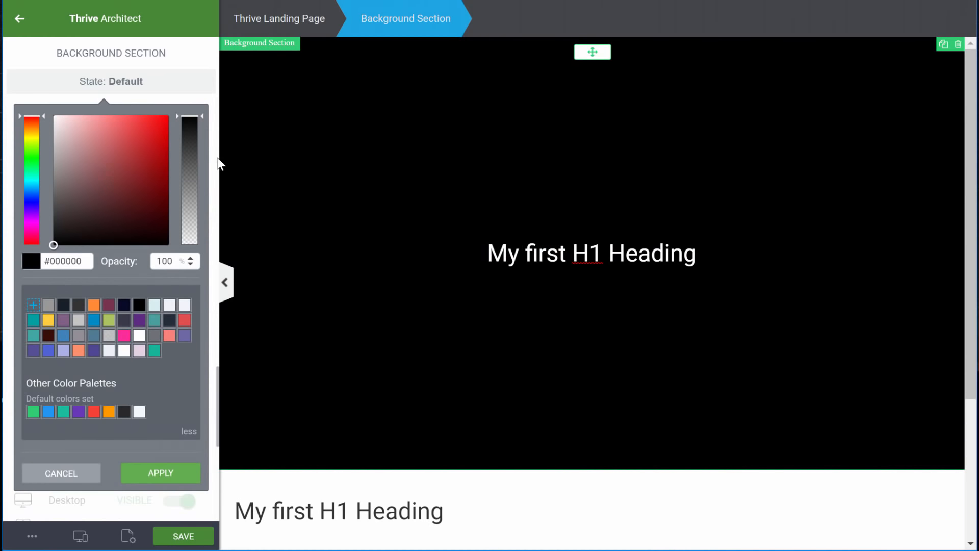
{"action": "left_click_drag", "start_coordinate": [196, 122], "coordinate": [194, 179]}
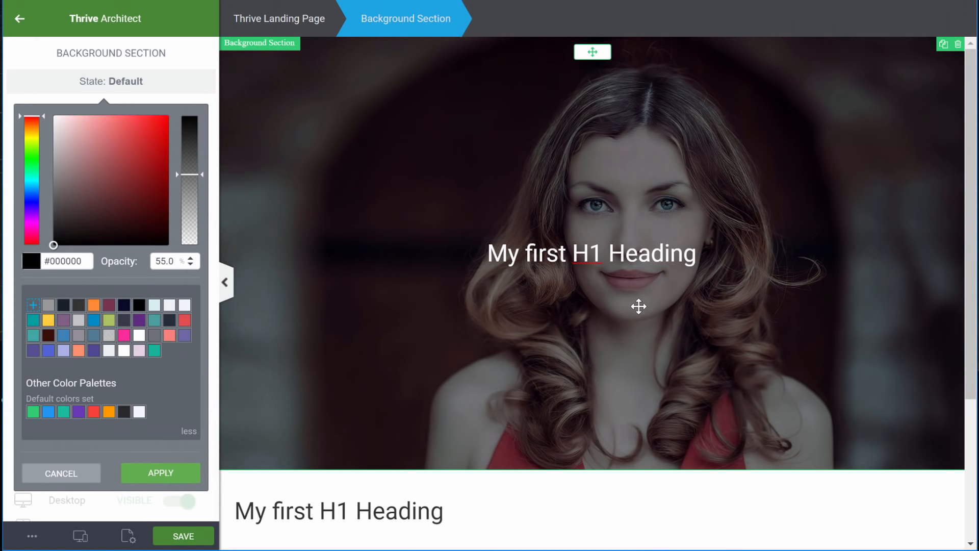
{"action": "left_click", "coordinate": [152, 474]}
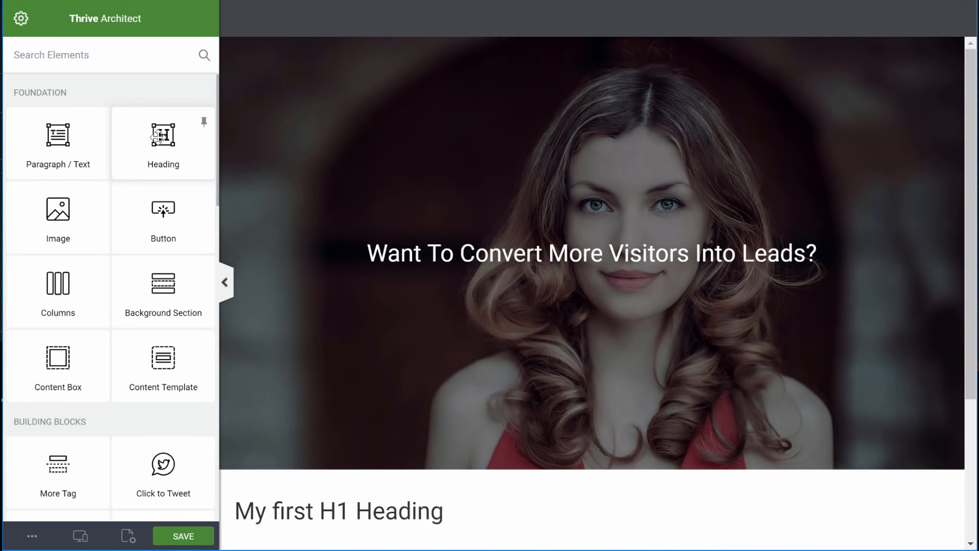
Add a heading with a smaller 30 px heading level below the main one, reading "Download the Ultimate Guide to Creating Persuasive Opt-in Forms"
{"action": "left_click_drag", "start_coordinate": [157, 137], "coordinate": [561, 260]}
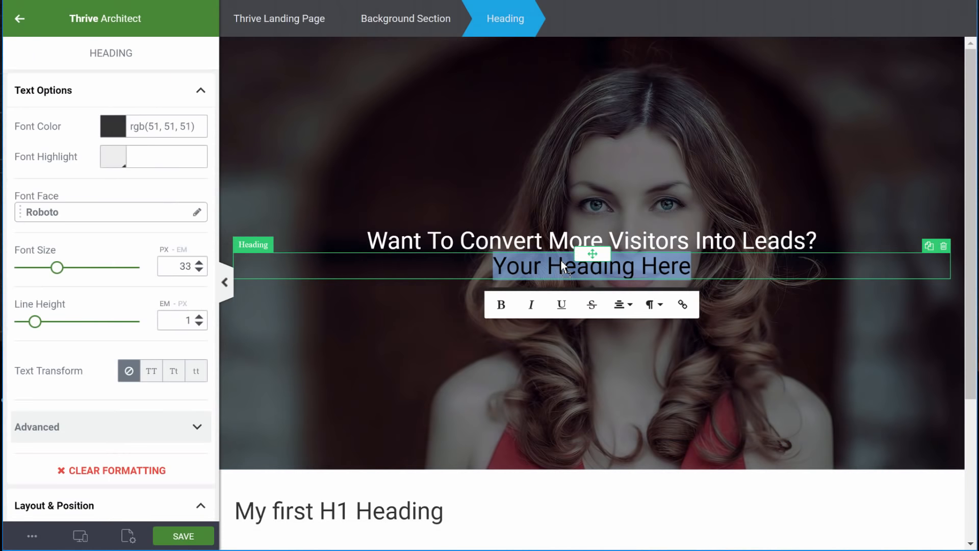
{"action": "left_click", "coordinate": [663, 304]}
{"action": "left_click", "coordinate": [707, 397]}
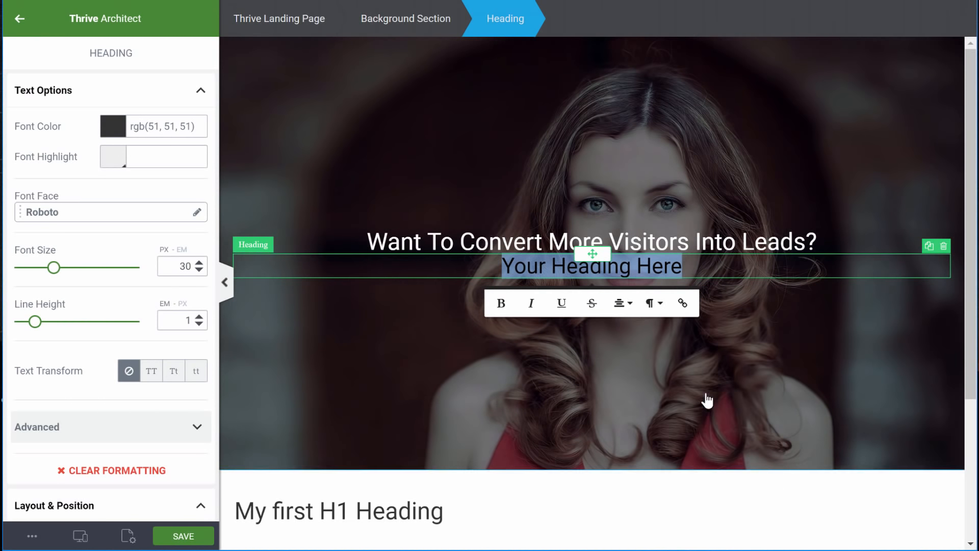
{"action": "type", "text": "Download the Ultimate Guide to Creating Persuasive Opt-in Forms"}
Change the font colour of the "Download the Ultimate Guide" subheading to white
{"action": "left_click", "coordinate": [113, 126]}
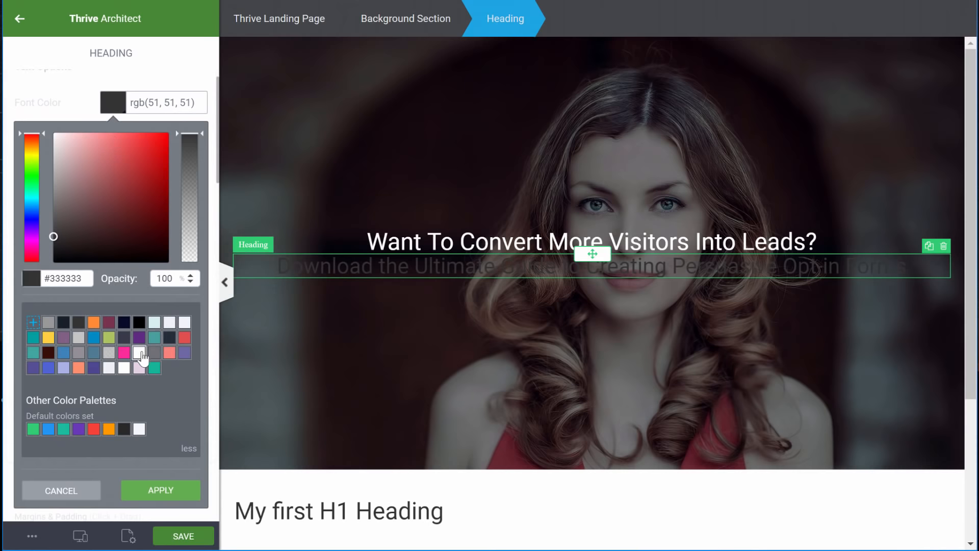
{"action": "left_click", "coordinate": [141, 357]}
{"action": "left_click", "coordinate": [159, 501]}
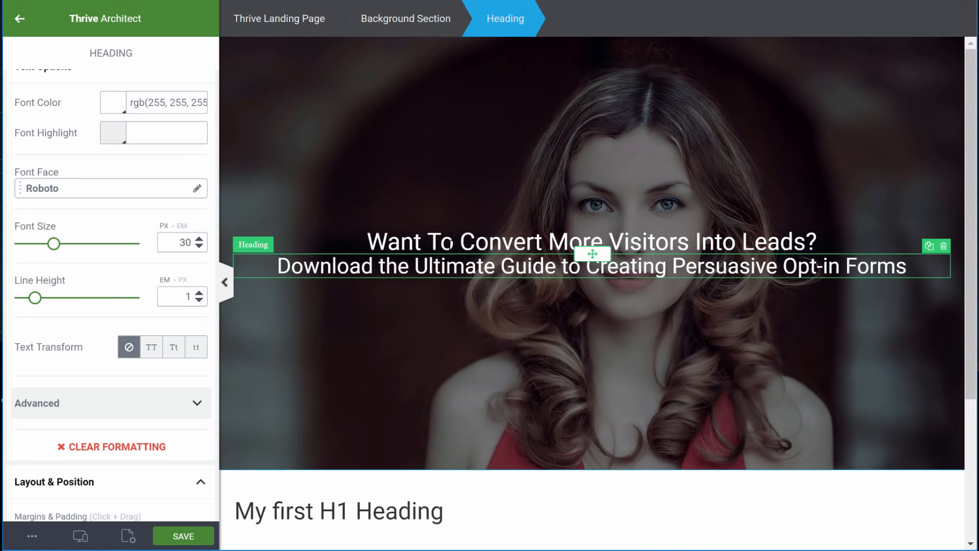
Enlarge the "Want To Convert More Visitors Into Leads?" heading to about 50 px and reduce the section's content maximum width to about 894 px
{"action": "left_click", "coordinate": [450, 243]}
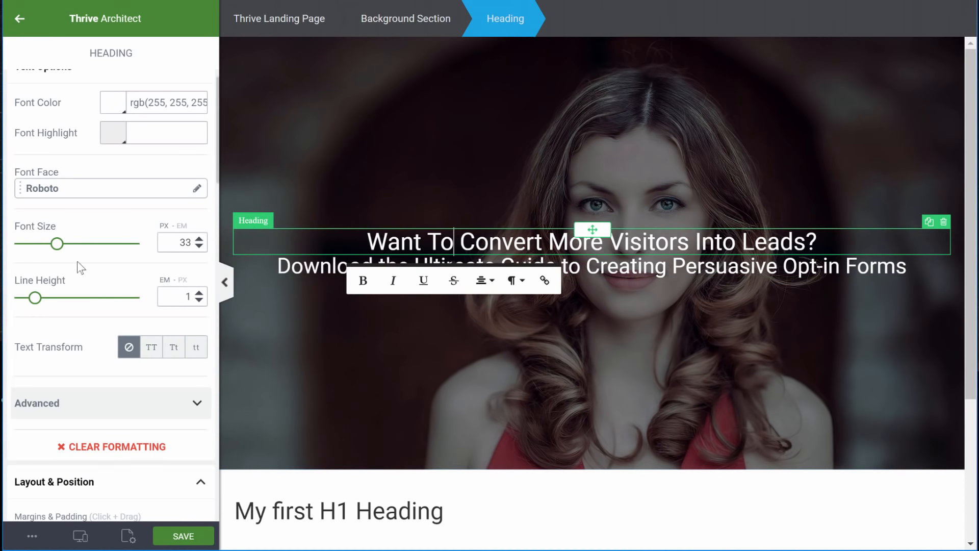
{"action": "left_click_drag", "start_coordinate": [59, 250], "coordinate": [77, 251]}
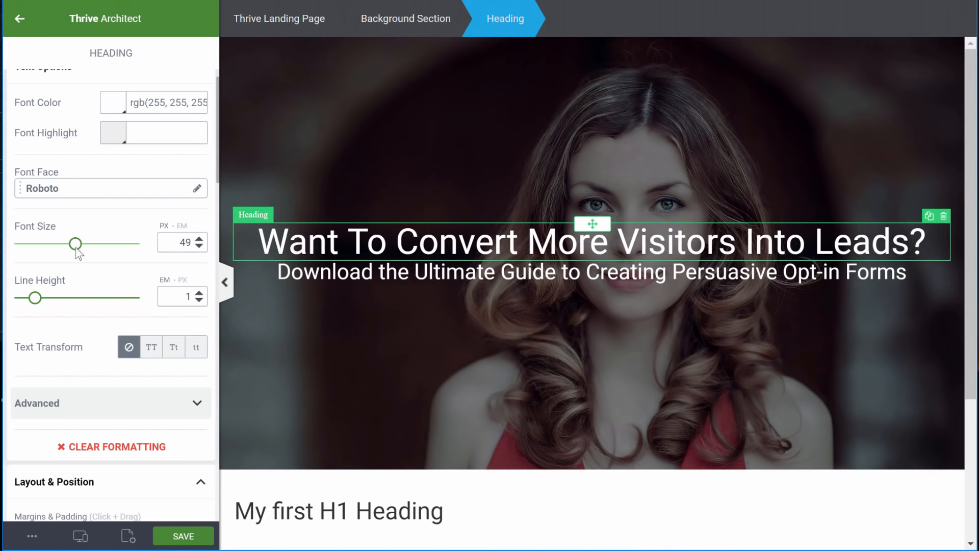
{"action": "left_click", "coordinate": [347, 110]}
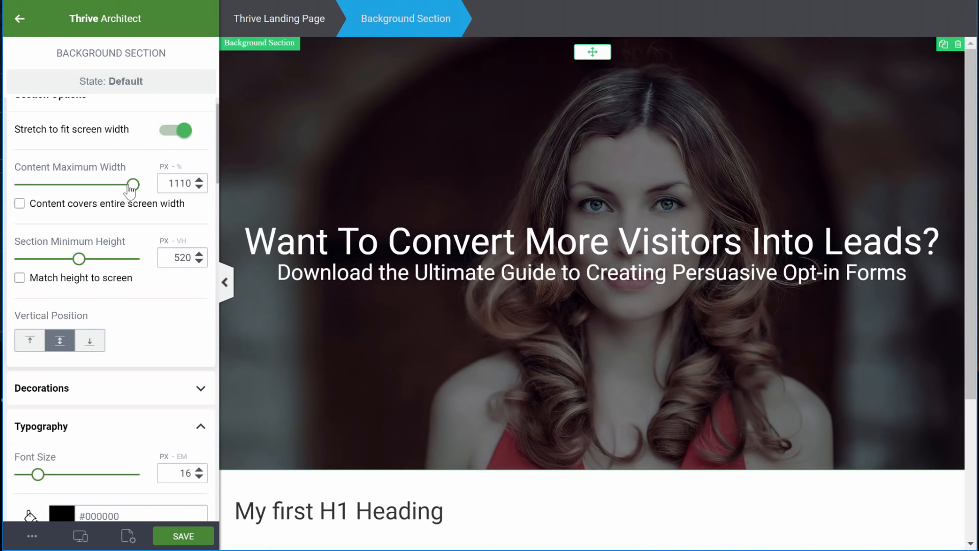
{"action": "left_click_drag", "start_coordinate": [133, 185], "coordinate": [121, 187]}
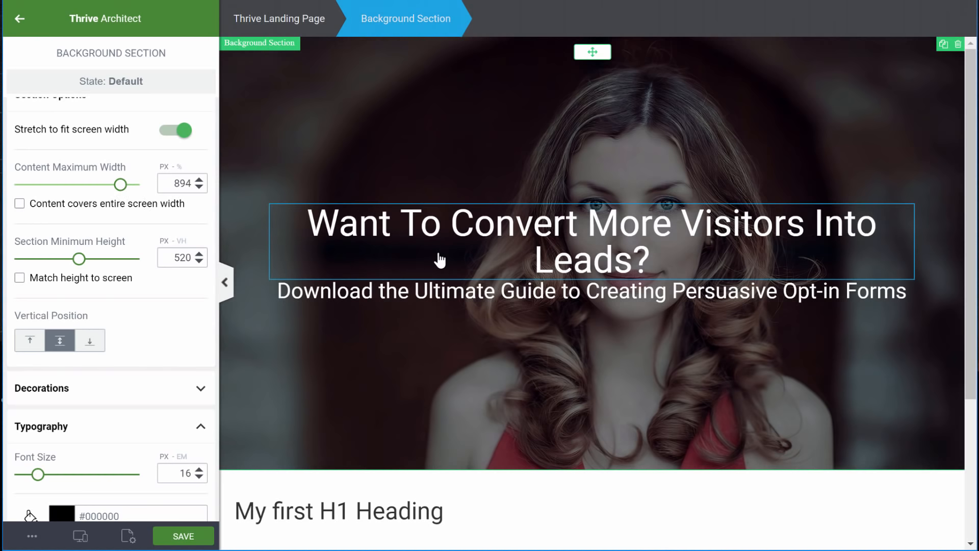
Increase the bottom margin of the "Want To Convert More Visitors Into Leads?" heading to separate it from the subheading
{"action": "left_click", "coordinate": [557, 249]}
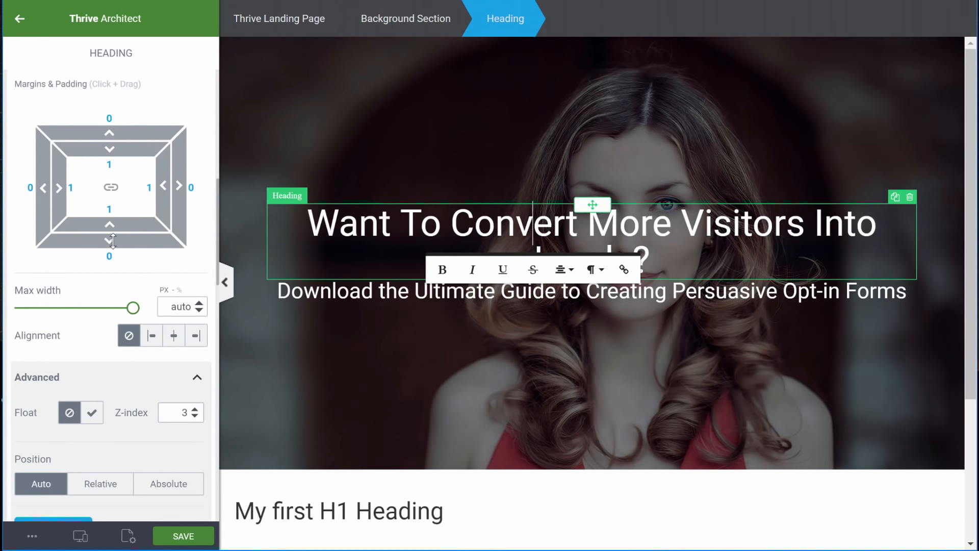
{"action": "left_click_drag", "start_coordinate": [109, 249], "coordinate": [105, 304]}
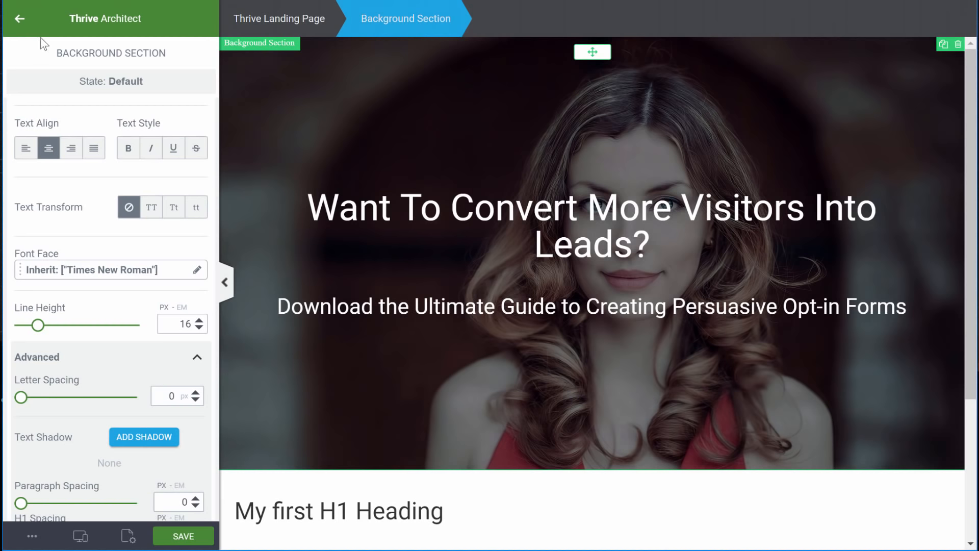
{"action": "left_click", "coordinate": [20, 20]}
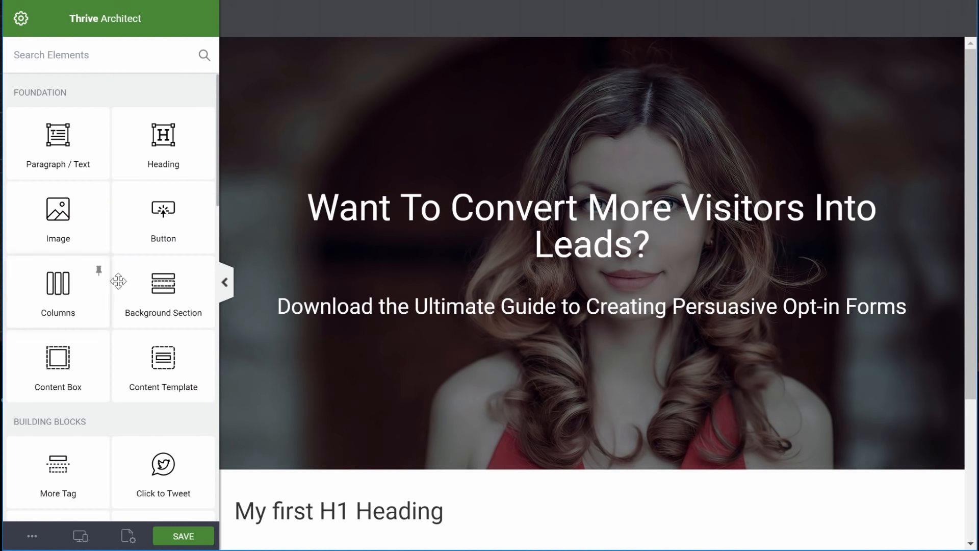
Add a button below the subheading, colour it orange (#ff7c4e) and save that colour to the favourites
{"action": "left_click_drag", "start_coordinate": [156, 215], "coordinate": [586, 332]}
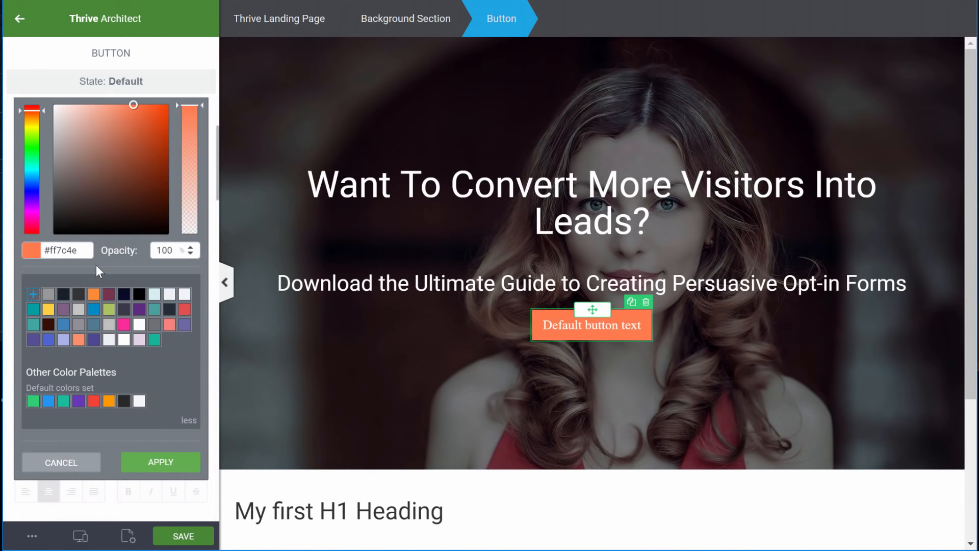
{"action": "left_click", "coordinate": [32, 295]}
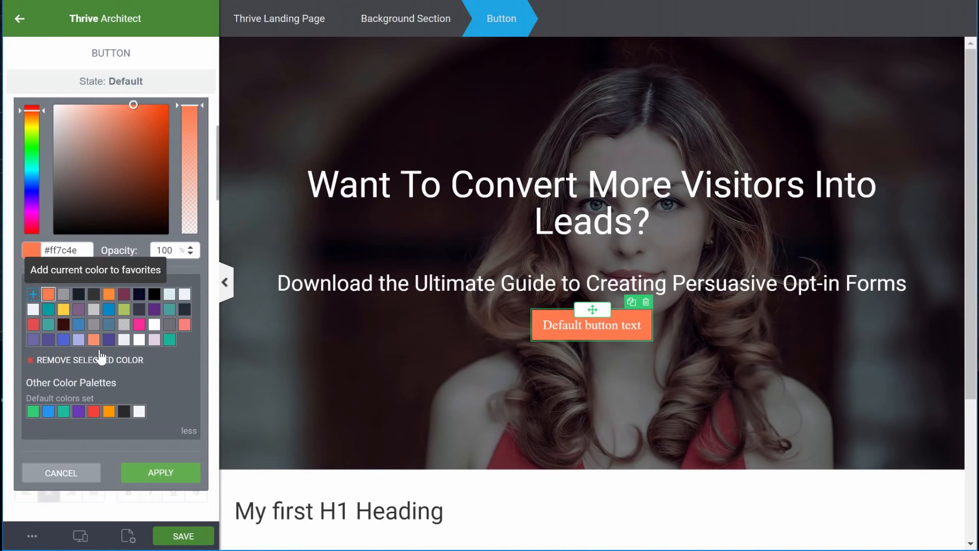
{"action": "left_click", "coordinate": [160, 473]}
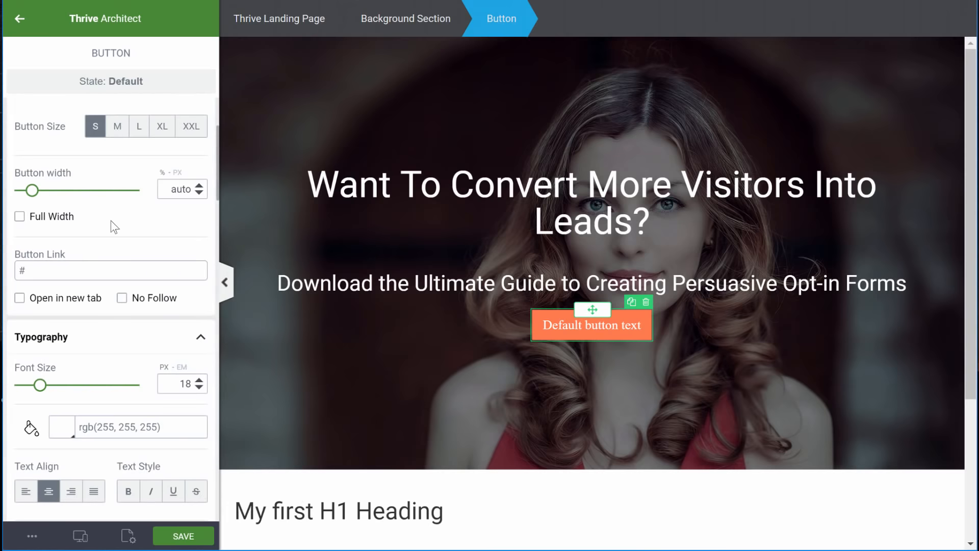
Add a linear gradient layer to the button's background, running from white (#ffffff) at 30% opacity to fully transparent black
{"action": "scroll", "coordinate": [111, 221], "scroll_direction": "down", "scroll_amount": 15}
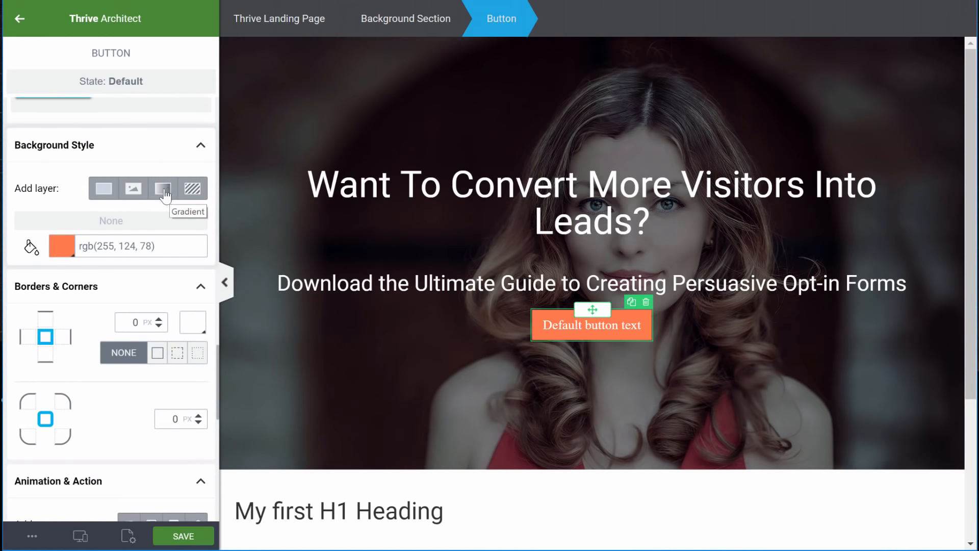
{"action": "left_click", "coordinate": [164, 193]}
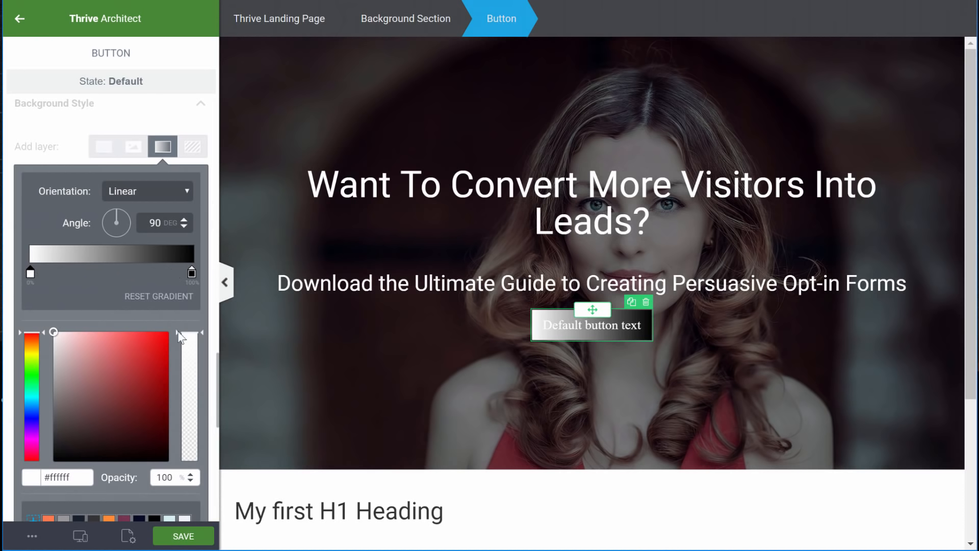
{"action": "left_click_drag", "start_coordinate": [189, 333], "coordinate": [193, 438]}
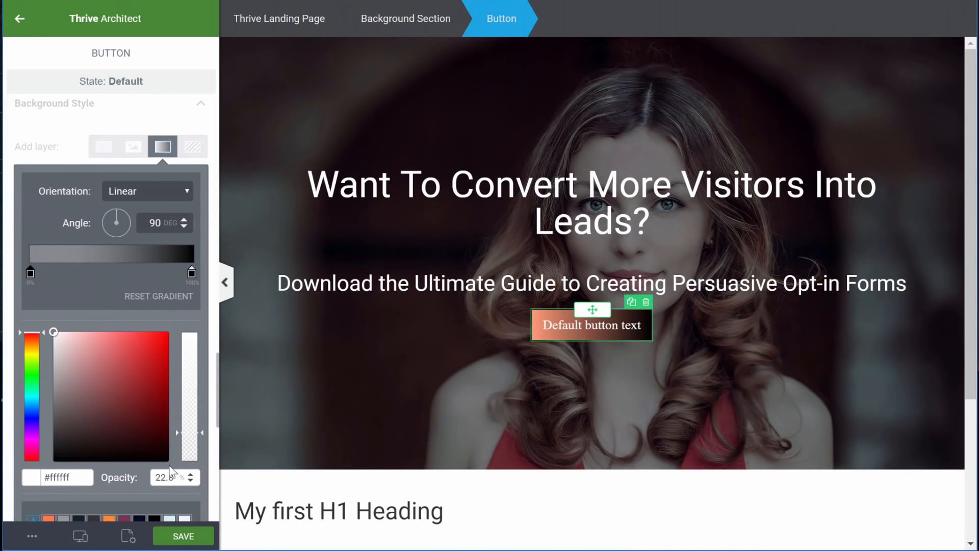
{"action": "left_click_drag", "start_coordinate": [175, 476], "coordinate": [136, 474]}
{"action": "type", "text": "3"}
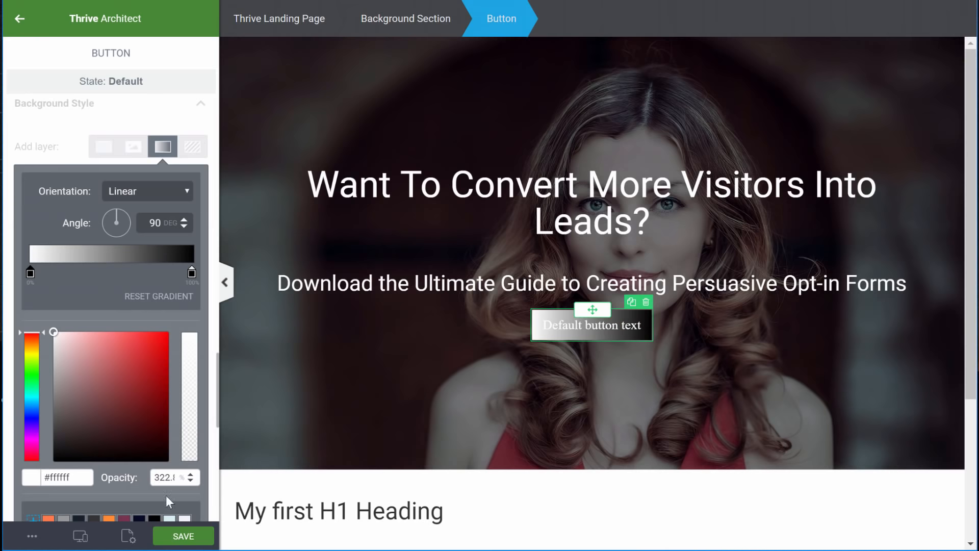
{"action": "left_click", "coordinate": [191, 274]}
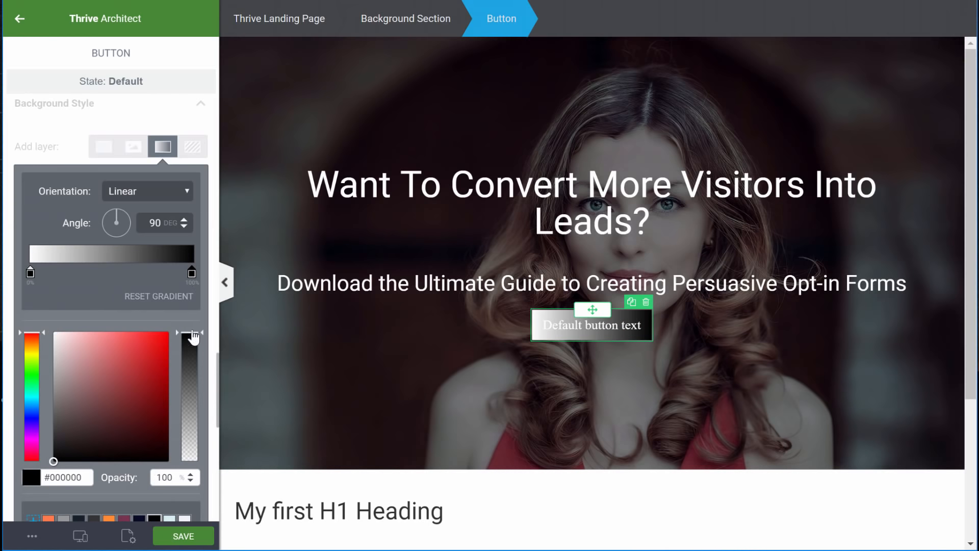
{"action": "left_click_drag", "start_coordinate": [192, 334], "coordinate": [191, 467]}
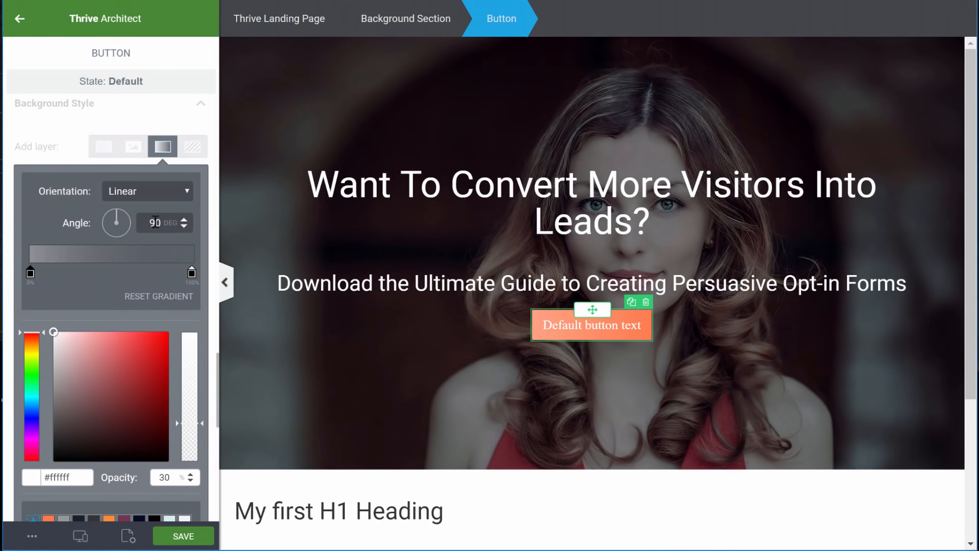
Set the button gradient's angle to 180 degrees and apply the layer
{"action": "double_click", "coordinate": [155, 223]}
{"action": "type", "text": "180"}
{"action": "left_click", "coordinate": [87, 238]}
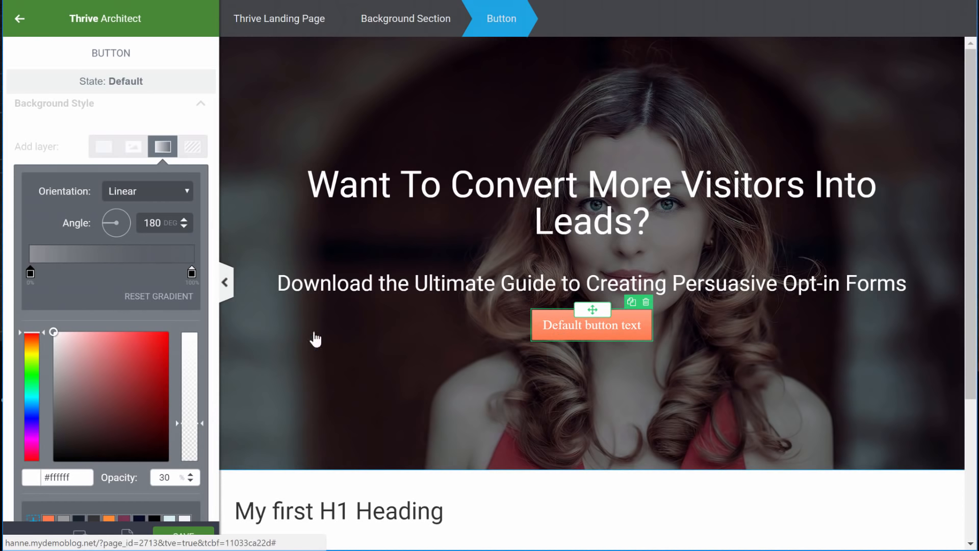
{"action": "scroll", "coordinate": [152, 384], "scroll_direction": "down", "scroll_amount": 3}
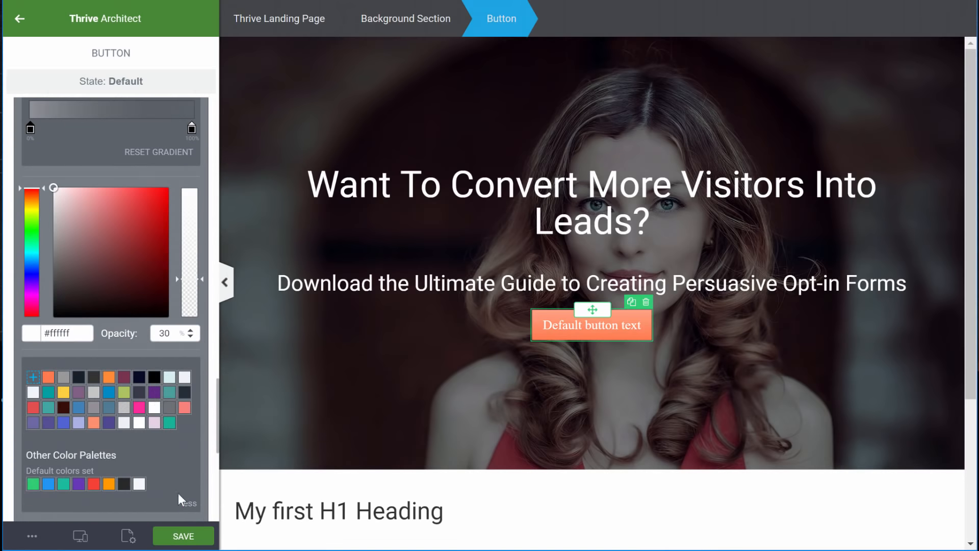
{"action": "scroll", "coordinate": [171, 478], "scroll_direction": "down", "scroll_amount": 3}
{"action": "left_click", "coordinate": [156, 405]}
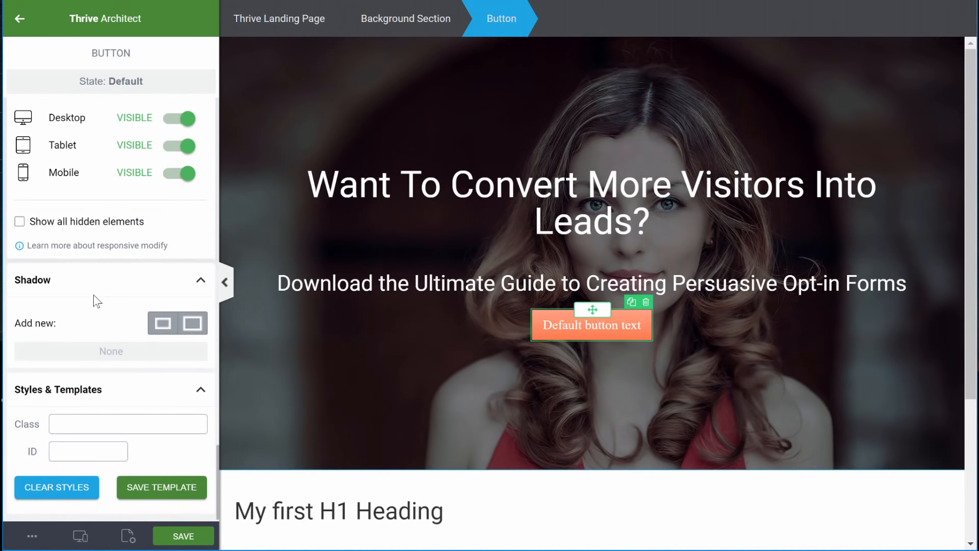
Add a drop shadow to the button with a 270-degree angle, 2 px distance and 2 px blur
{"action": "left_click", "coordinate": [197, 329]}
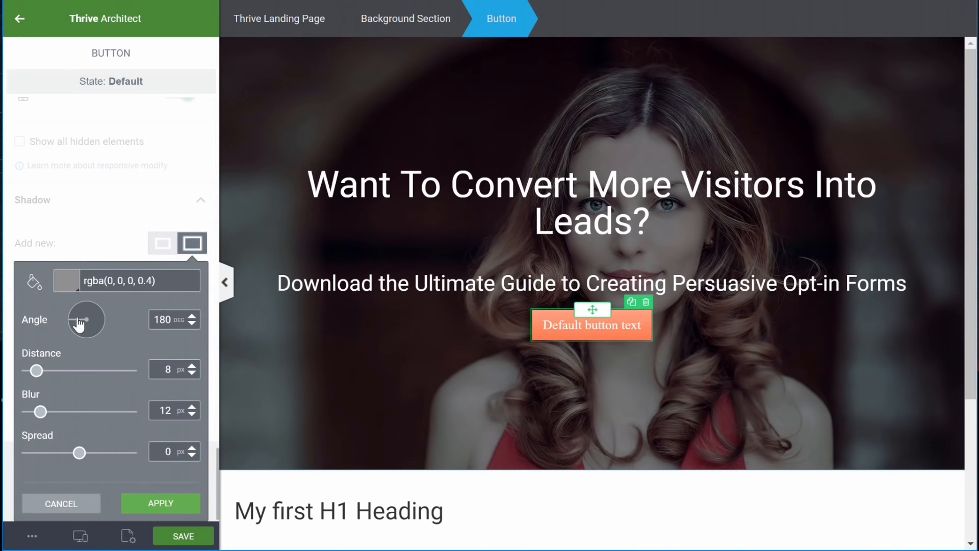
{"action": "left_click_drag", "start_coordinate": [79, 323], "coordinate": [89, 347]}
{"action": "left_click", "coordinate": [169, 320]}
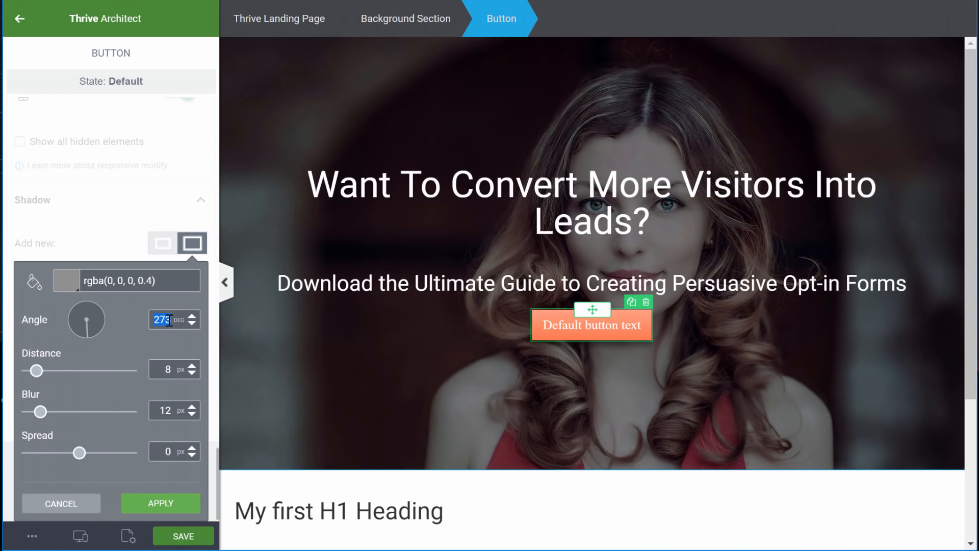
{"action": "type", "text": "270"}
{"action": "left_click", "coordinate": [172, 374]}
{"action": "type", "text": "2"}
{"action": "left_click", "coordinate": [186, 416]}
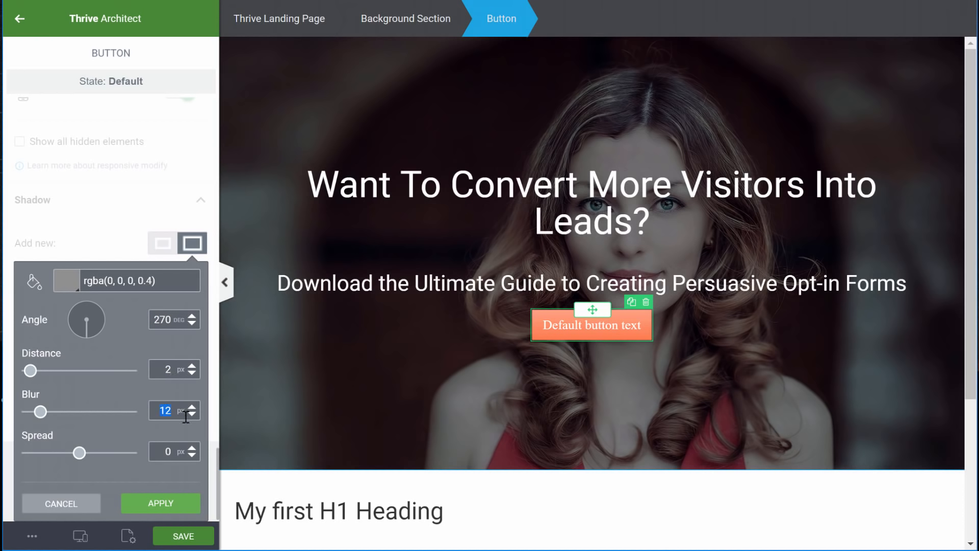
{"action": "type", "text": "2"}
{"action": "left_click", "coordinate": [159, 504]}
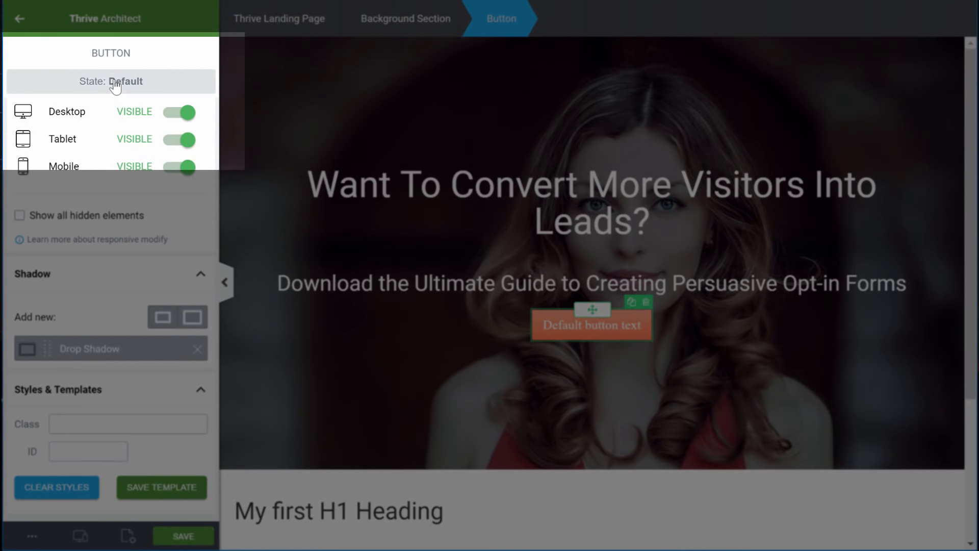
In the button's hover state, reduce the linear gradient's white opacity to 20%, then return to the default state
{"action": "left_click", "coordinate": [116, 84]}
{"action": "left_click", "coordinate": [38, 152]}
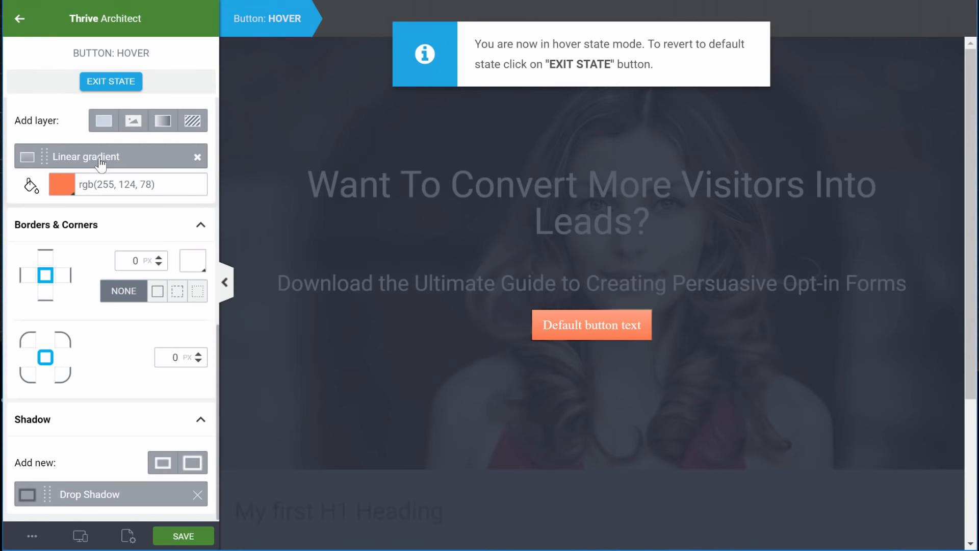
{"action": "left_click", "coordinate": [102, 158]}
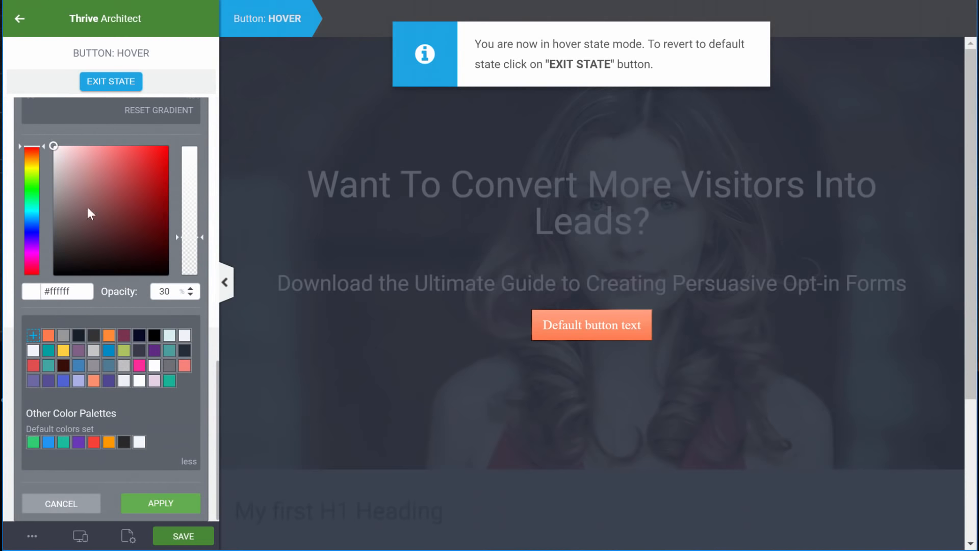
{"action": "scroll", "coordinate": [145, 243], "scroll_direction": "up", "scroll_amount": 3}
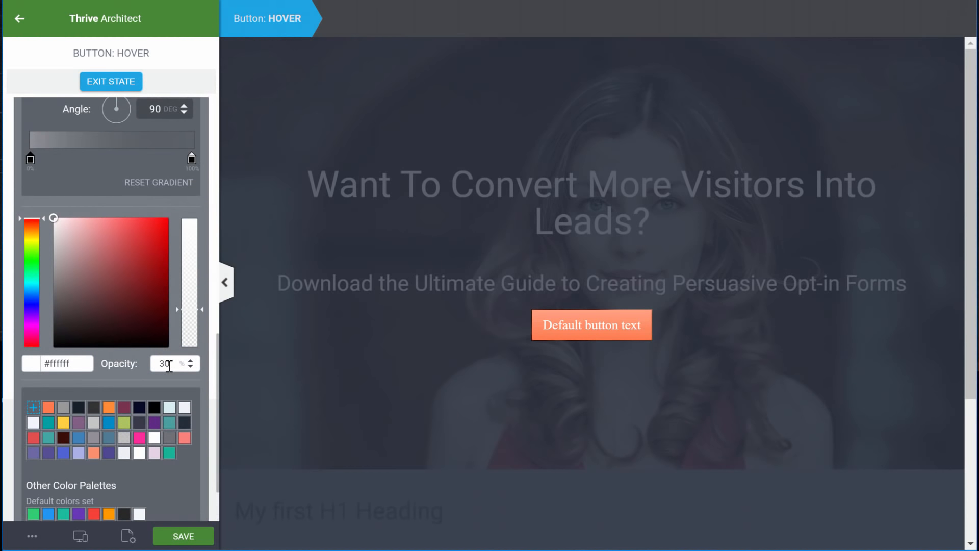
{"action": "left_click_drag", "start_coordinate": [170, 364], "coordinate": [153, 361]}
{"action": "type", "text": "20"}
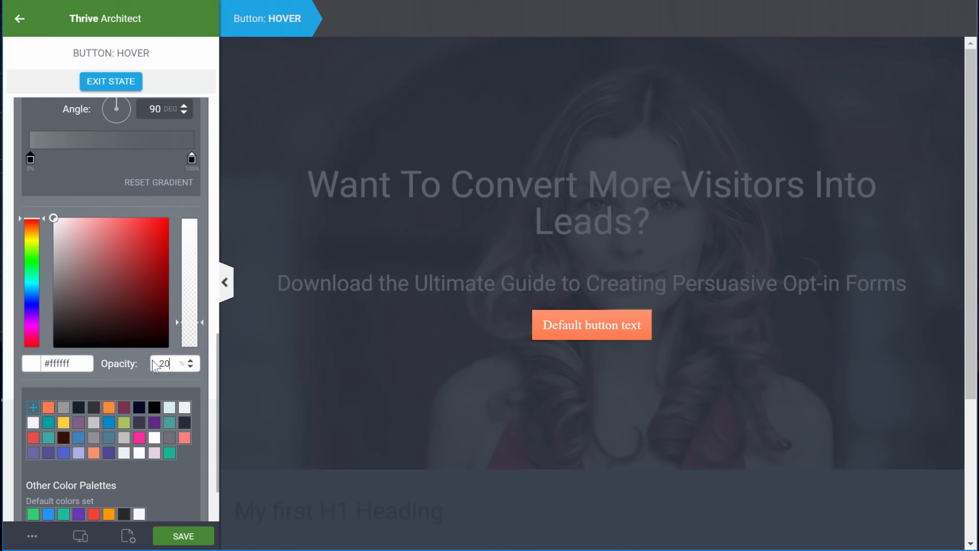
{"action": "scroll", "coordinate": [159, 365], "scroll_direction": "down", "scroll_amount": 2}
{"action": "left_click", "coordinate": [170, 506]}
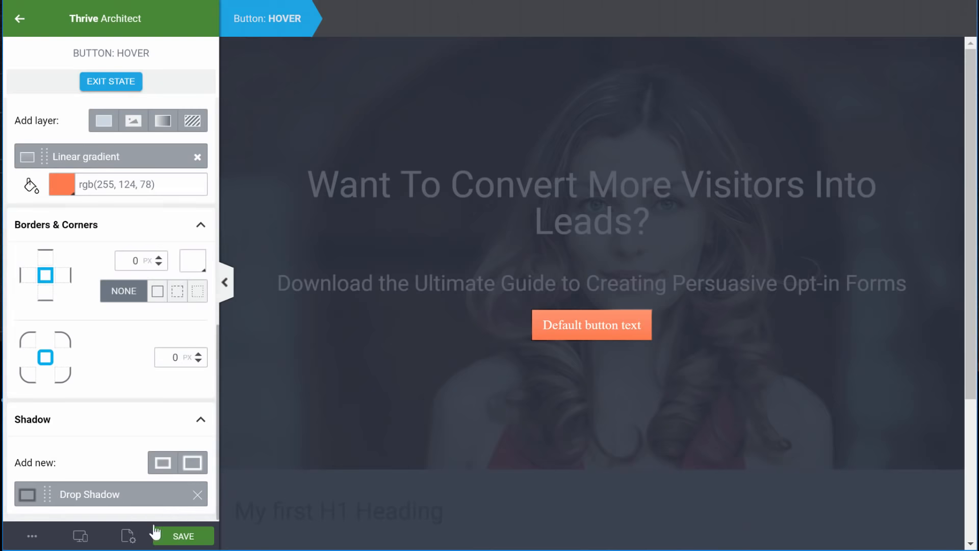
{"action": "left_click", "coordinate": [111, 84]}
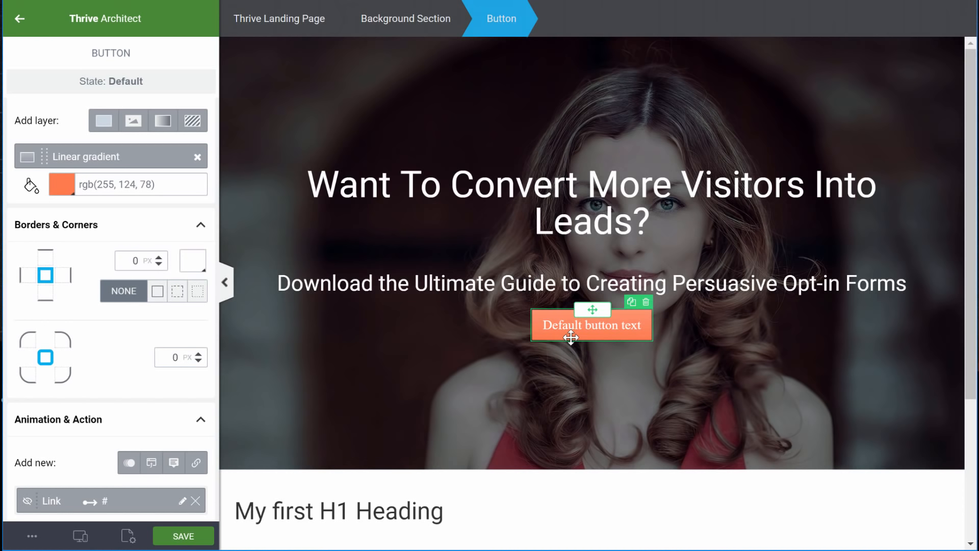
Replace the button text with "Download the Free Guide Now"
{"action": "left_click", "coordinate": [544, 325]}
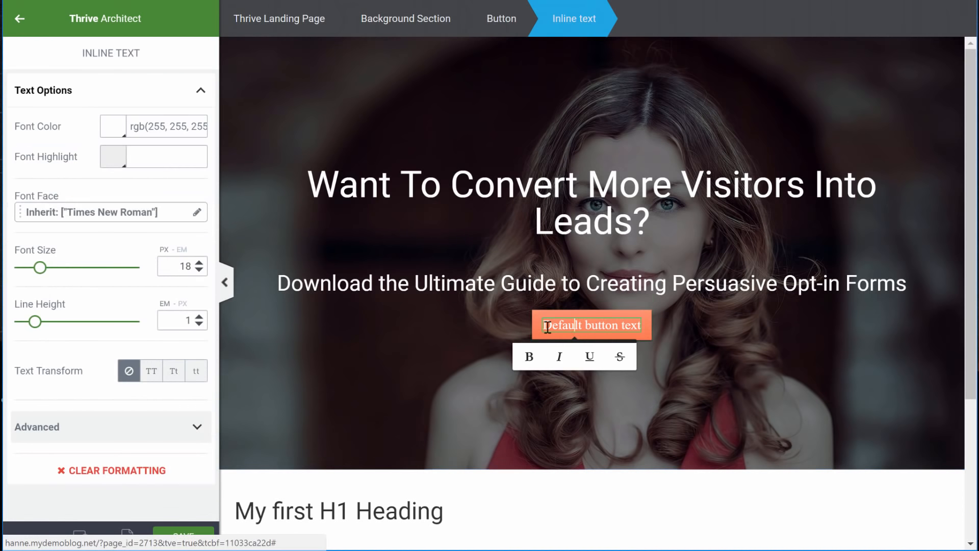
{"action": "left_click_drag", "start_coordinate": [544, 325], "coordinate": [643, 327]}
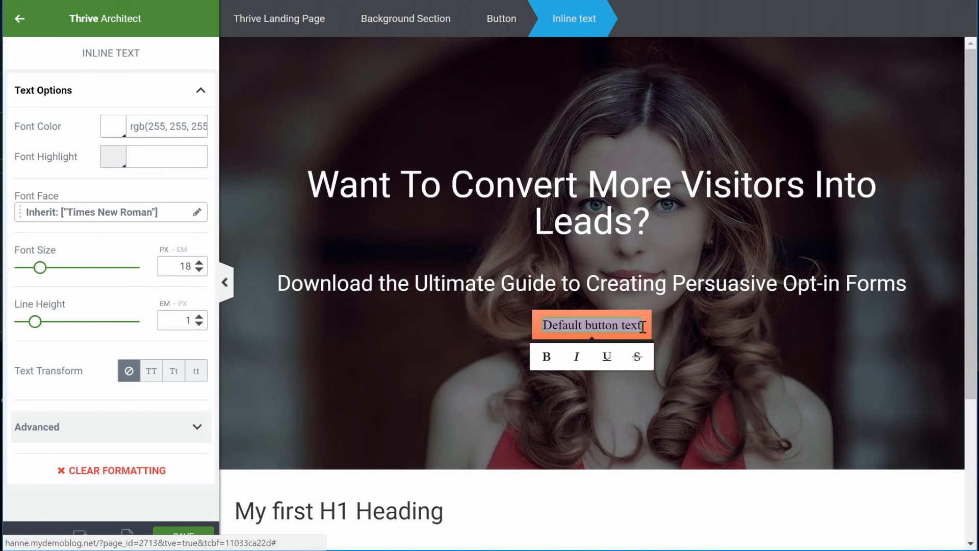
{"action": "type", "text": "Download t"}
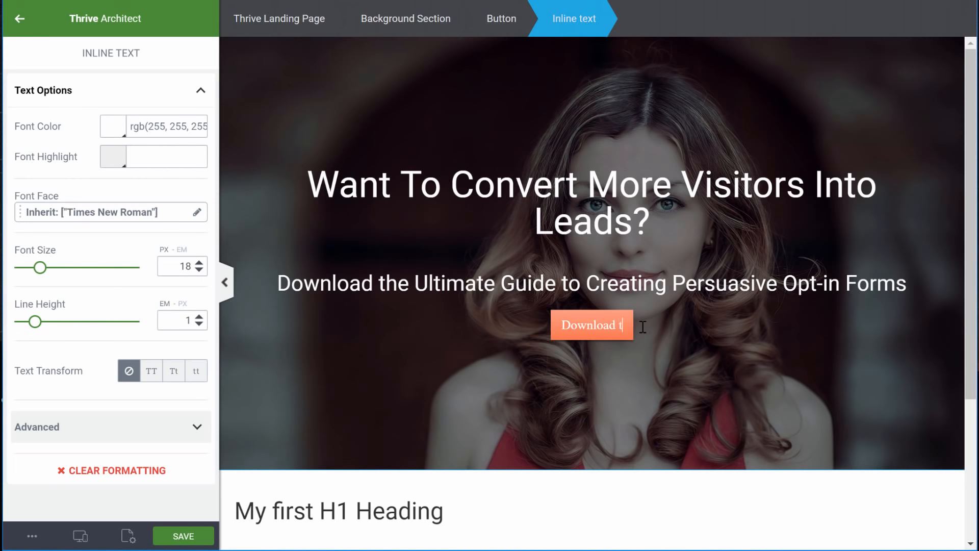
Set the button text's font to Roboto from Google Fonts, with regular weight 400 and bold weight 700
{"action": "left_click", "coordinate": [196, 212]}
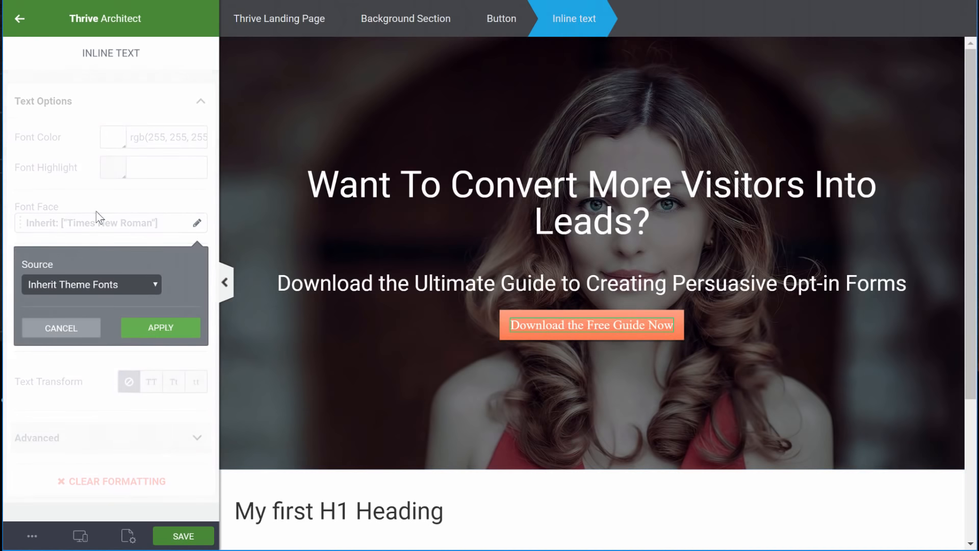
{"action": "left_click", "coordinate": [92, 280]}
{"action": "left_click", "coordinate": [87, 306]}
{"action": "left_click", "coordinate": [81, 345]}
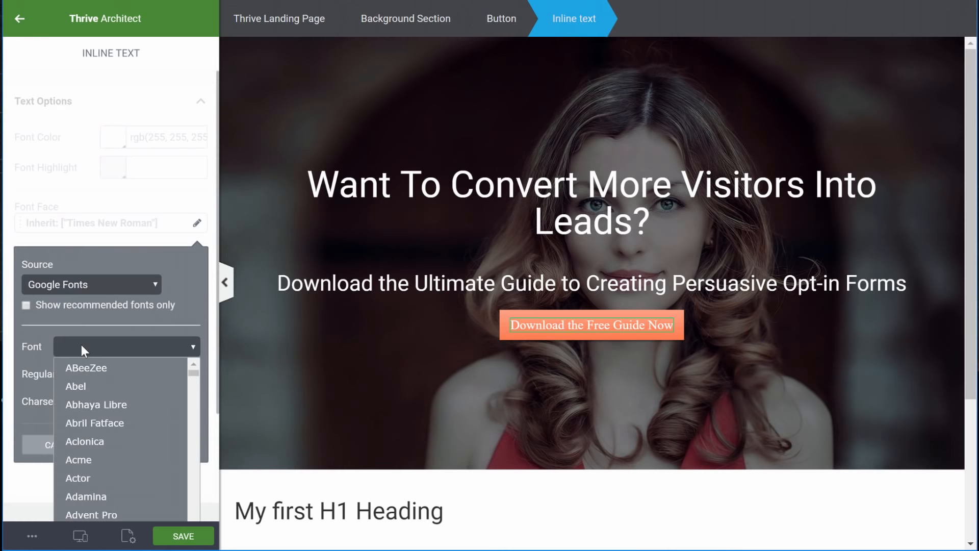
{"action": "type", "text": "rob"}
{"action": "key", "text": "Return"}
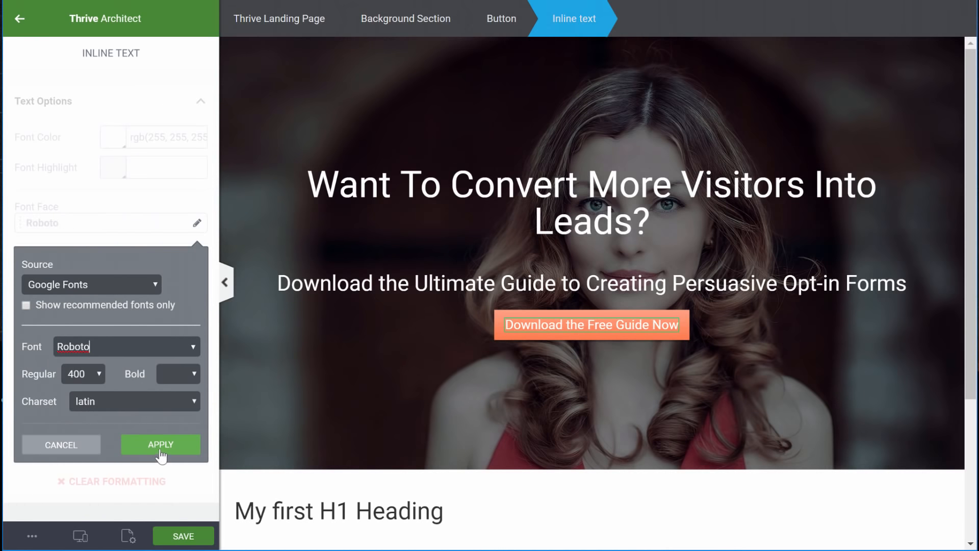
{"action": "left_click", "coordinate": [184, 372]}
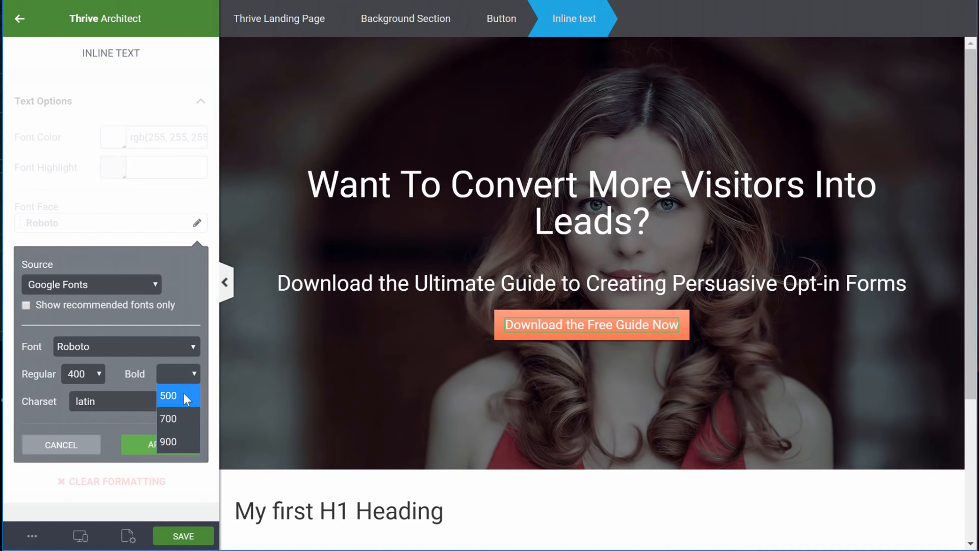
{"action": "left_click", "coordinate": [174, 418]}
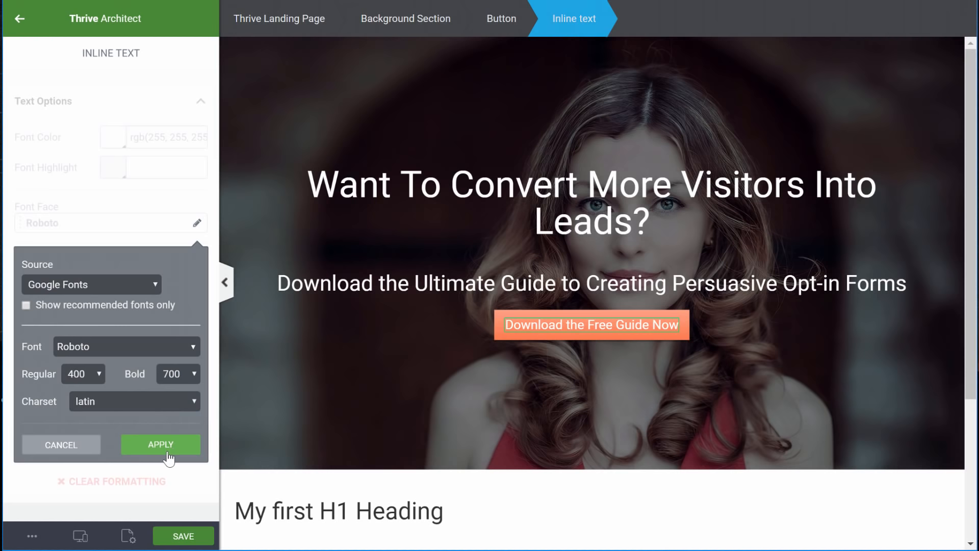
{"action": "left_click", "coordinate": [165, 448]}
{"action": "key", "text": "Escape"}
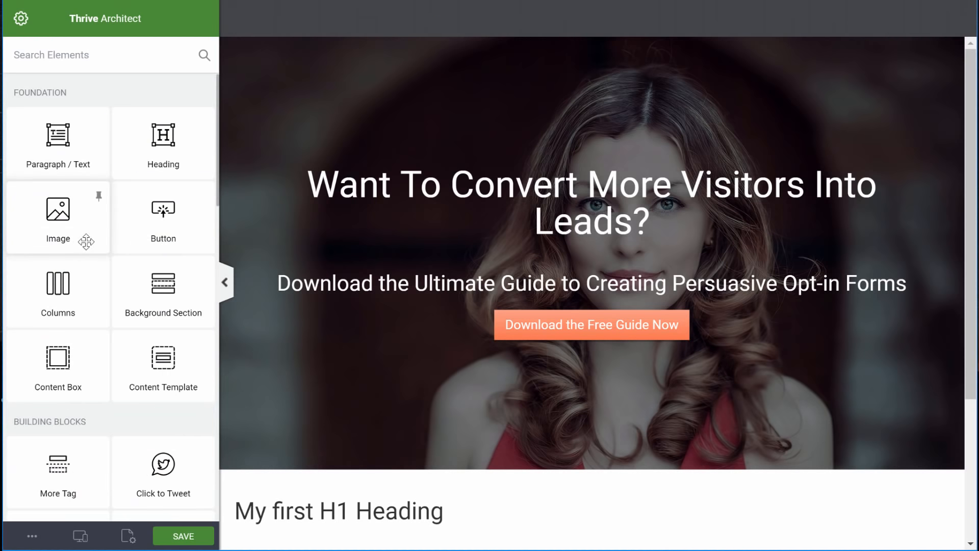
Set the call-to-action button's top margin to 101 px to separate it from the subheading
{"action": "left_click", "coordinate": [555, 316]}
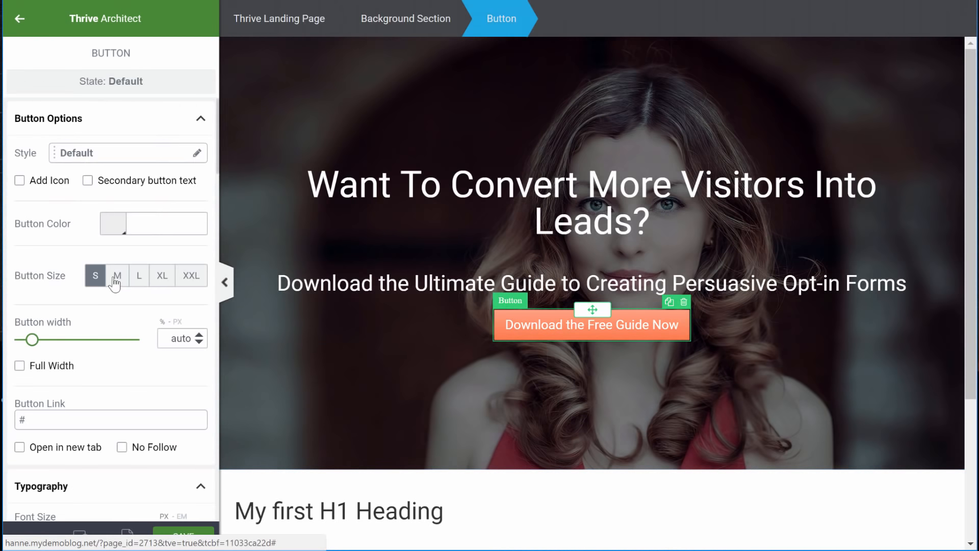
{"action": "scroll", "coordinate": [114, 277], "scroll_direction": "down", "scroll_amount": 5}
{"action": "scroll", "coordinate": [114, 277], "scroll_direction": "down", "scroll_amount": 9}
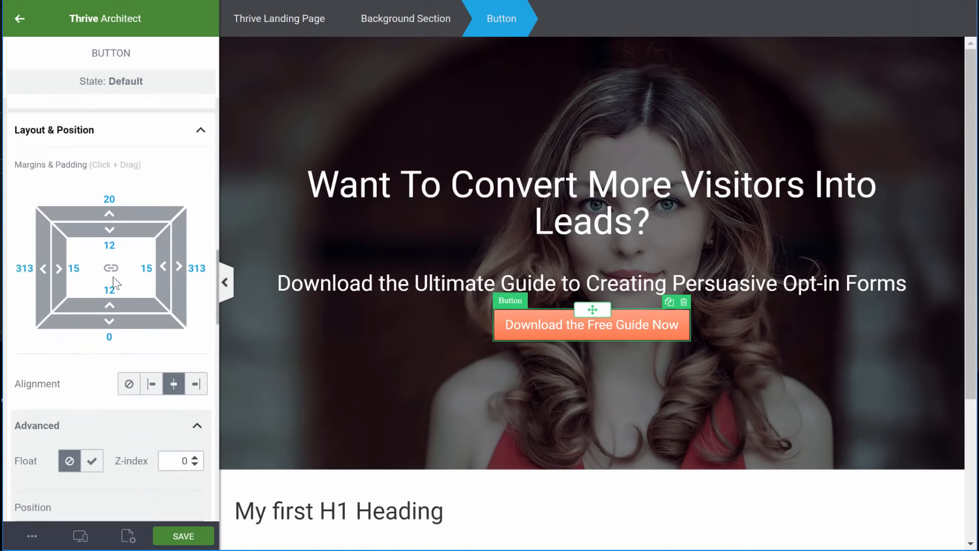
{"action": "left_click_drag", "start_coordinate": [107, 164], "coordinate": [133, 49]}
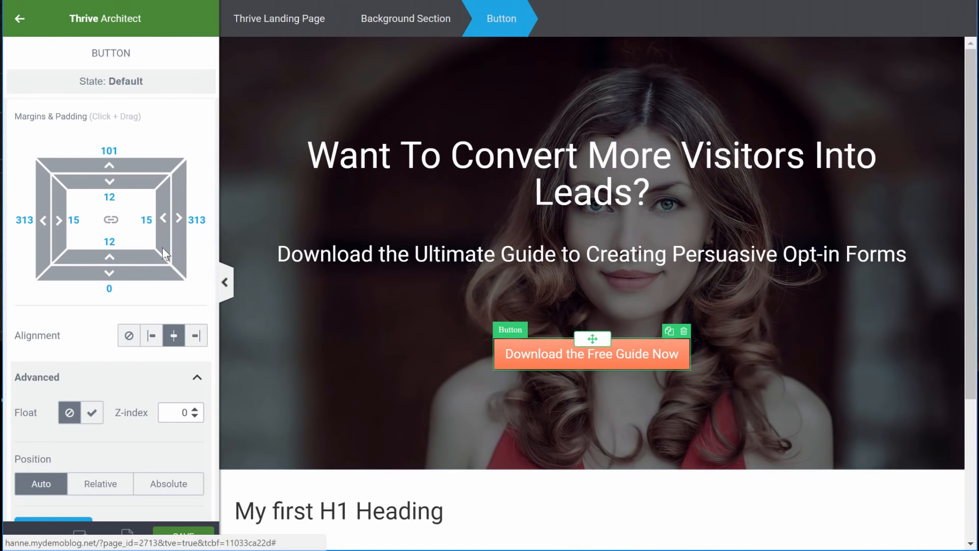
Set the call-to-action button's size to M and widen it to 46%
{"action": "scroll", "coordinate": [108, 258], "scroll_direction": "up", "scroll_amount": 5}
{"action": "scroll", "coordinate": [109, 258], "scroll_direction": "up", "scroll_amount": 10}
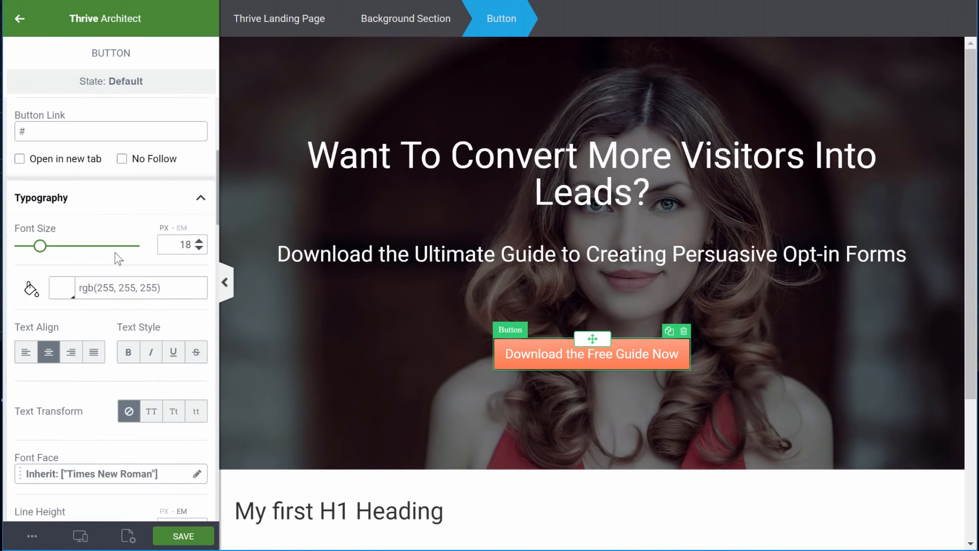
{"action": "left_click", "coordinate": [117, 207]}
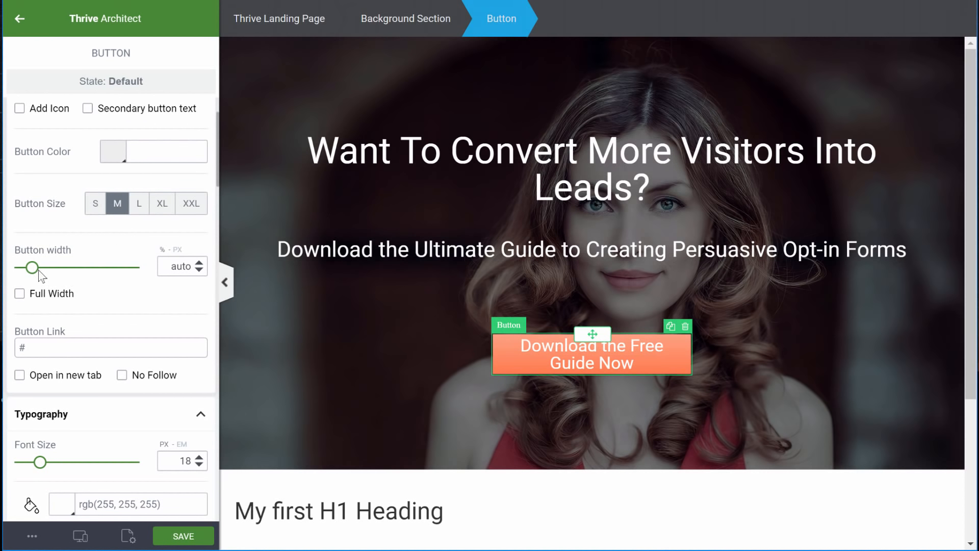
{"action": "left_click_drag", "start_coordinate": [37, 274], "coordinate": [80, 276]}
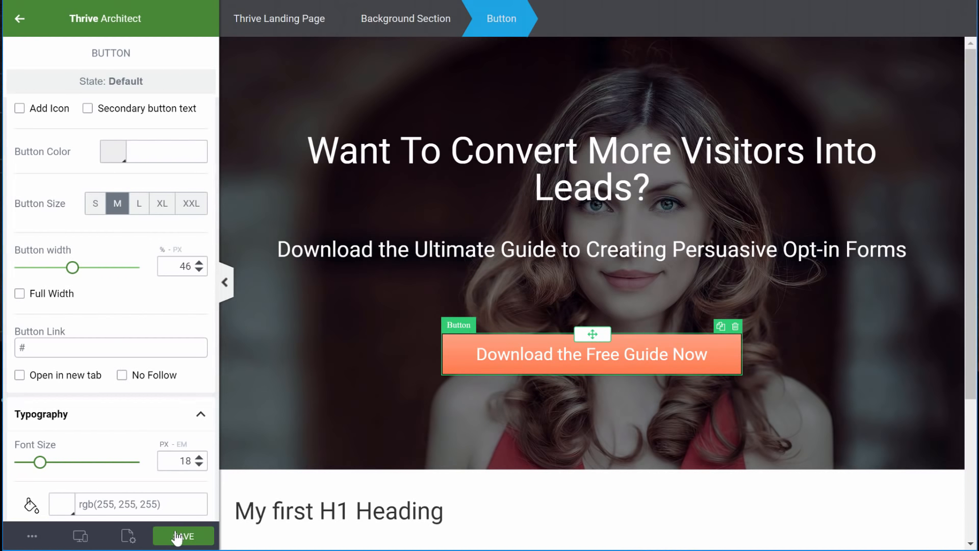
{"action": "left_click", "coordinate": [371, 434]}
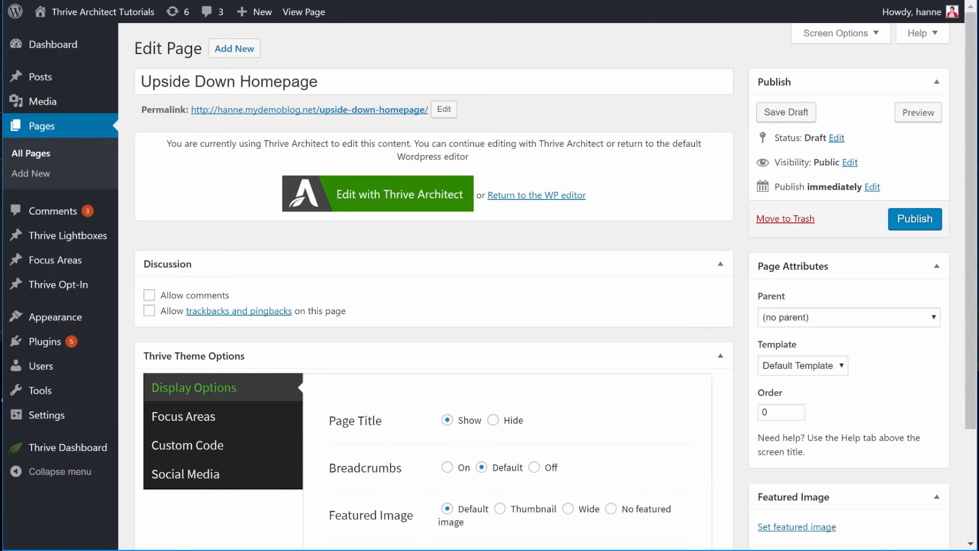
Create a new Thrive Lightbox titled "Upside down guide" and open it for editing with Thrive Architect
{"action": "mouse_move", "coordinate": [52, 240]}
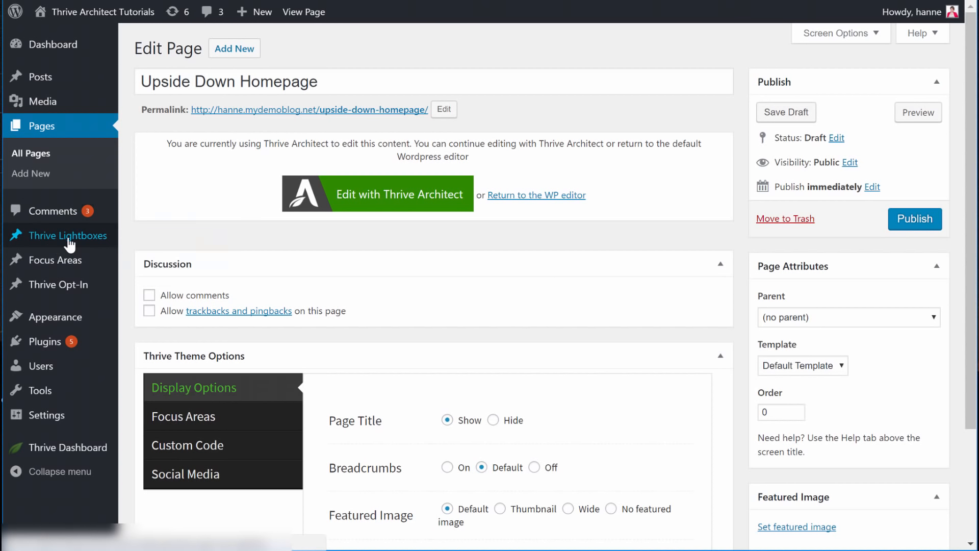
{"action": "mouse_move", "coordinate": [88, 237]}
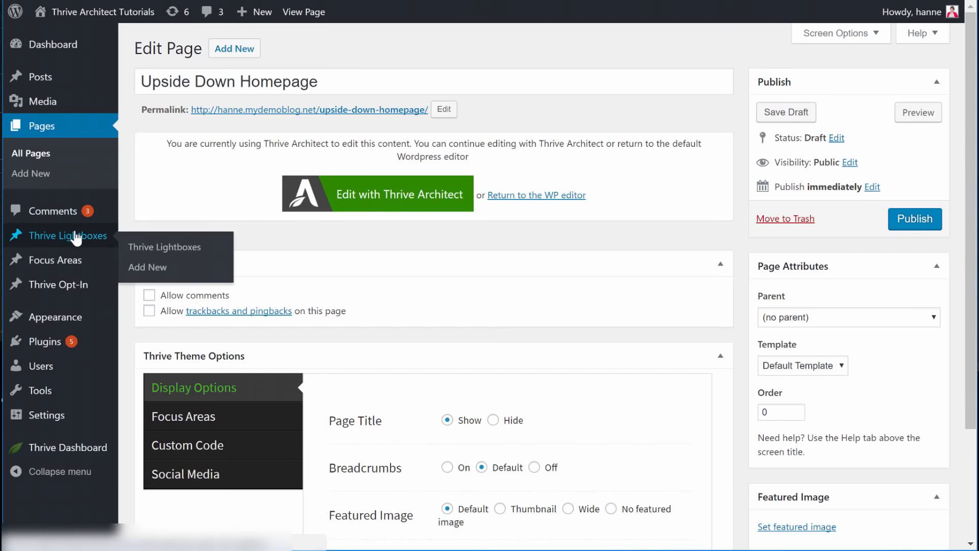
{"action": "left_click", "coordinate": [149, 269]}
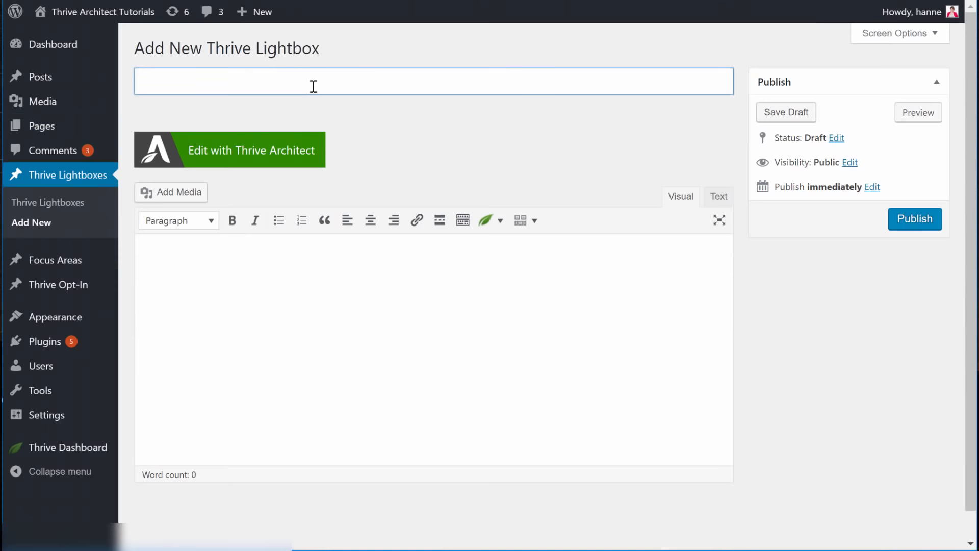
{"action": "type", "text": "Upside down guide"}
{"action": "left_click", "coordinate": [474, 153]}
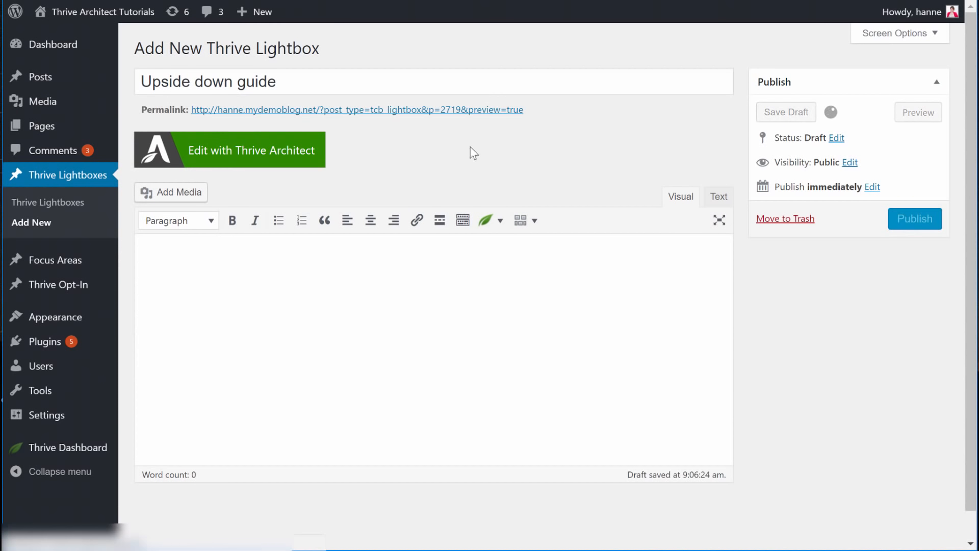
{"action": "left_click", "coordinate": [271, 156]}
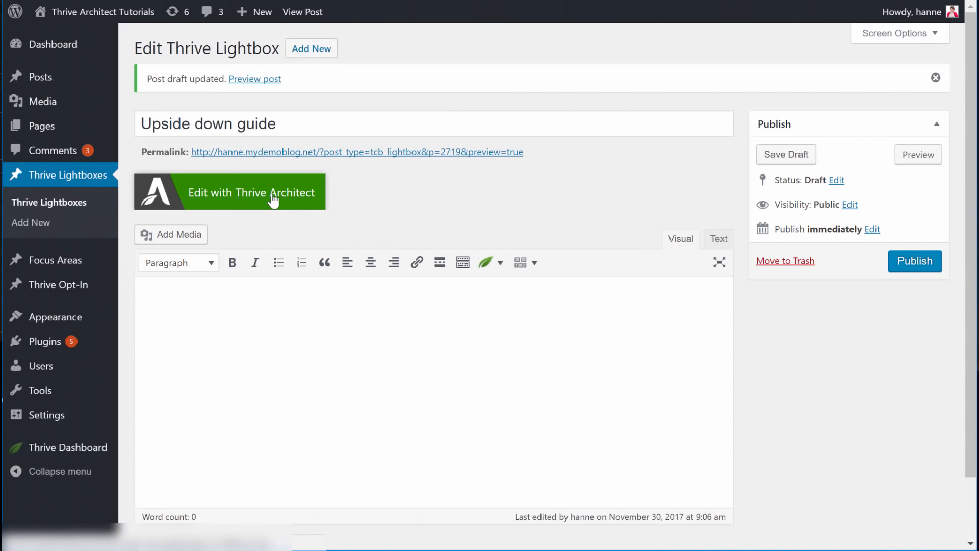
{"action": "left_click", "coordinate": [274, 199]}
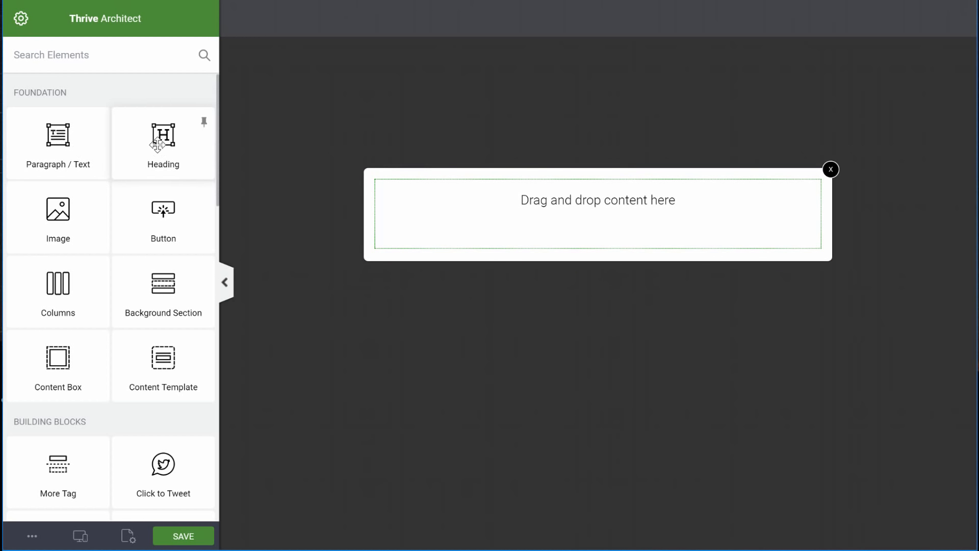
Add a heading to the empty lightbox and set its font to Roboto from Google Fonts
{"action": "left_click_drag", "start_coordinate": [160, 144], "coordinate": [566, 207]}
{"action": "triple_click", "coordinate": [564, 203]}
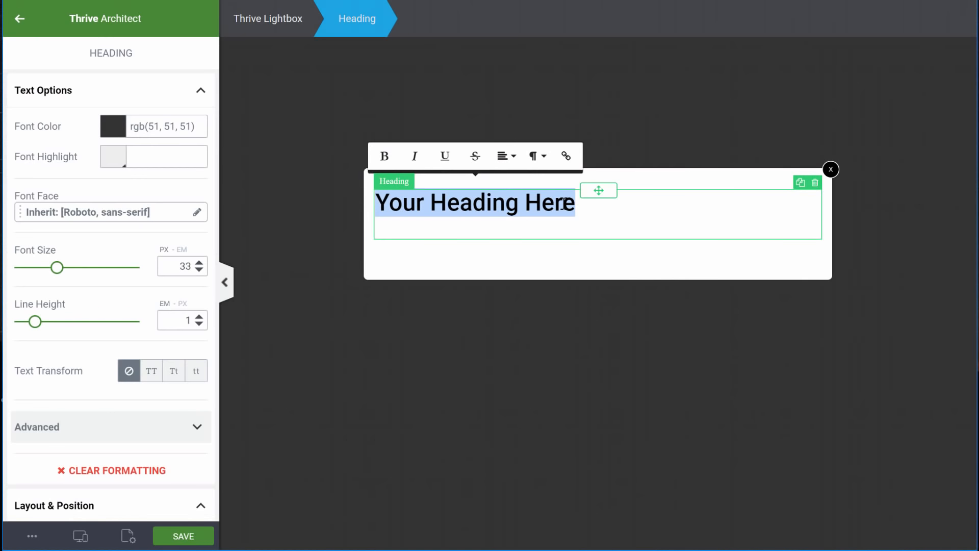
{"action": "left_click", "coordinate": [86, 214]}
{"action": "left_click", "coordinate": [91, 284]}
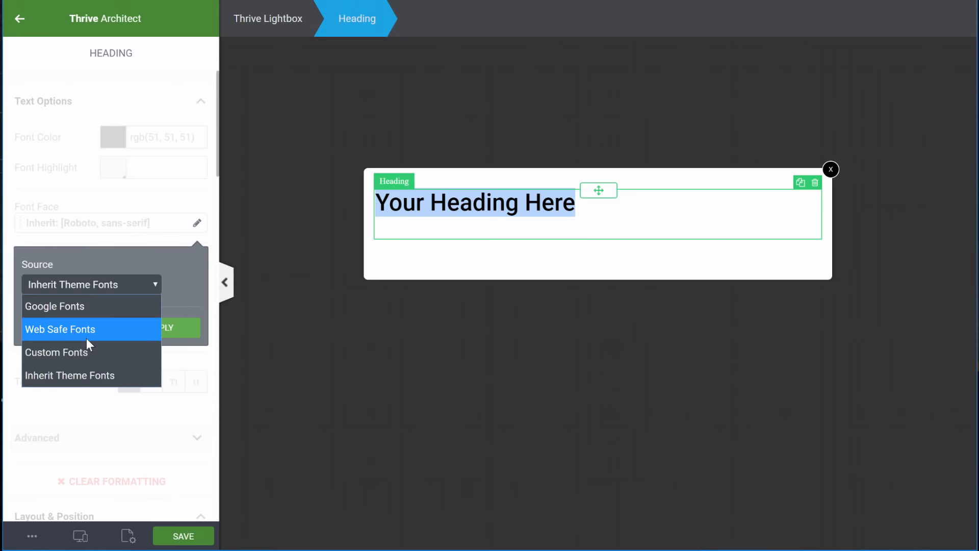
{"action": "left_click", "coordinate": [84, 307]}
{"action": "left_click", "coordinate": [95, 348]}
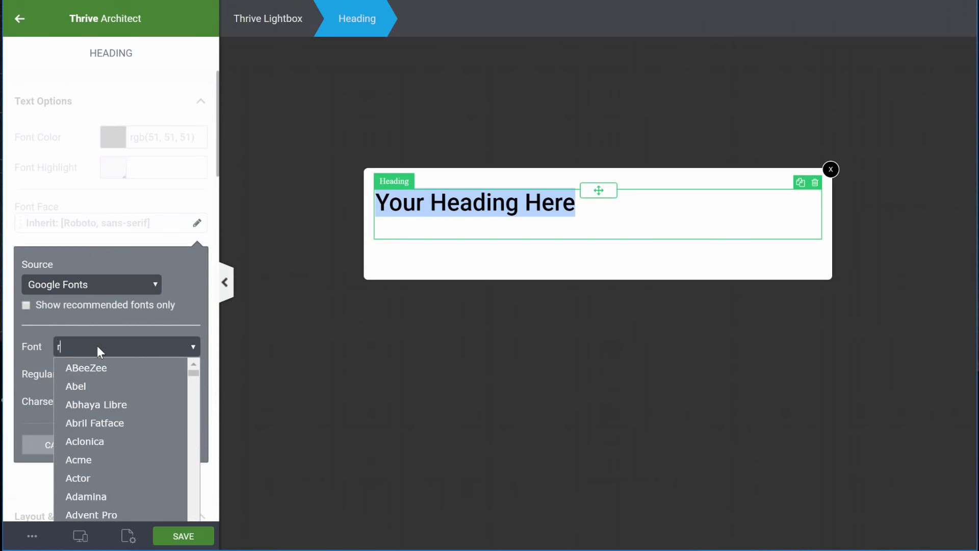
{"action": "type", "text": "rob"}
{"action": "left_click", "coordinate": [106, 368]}
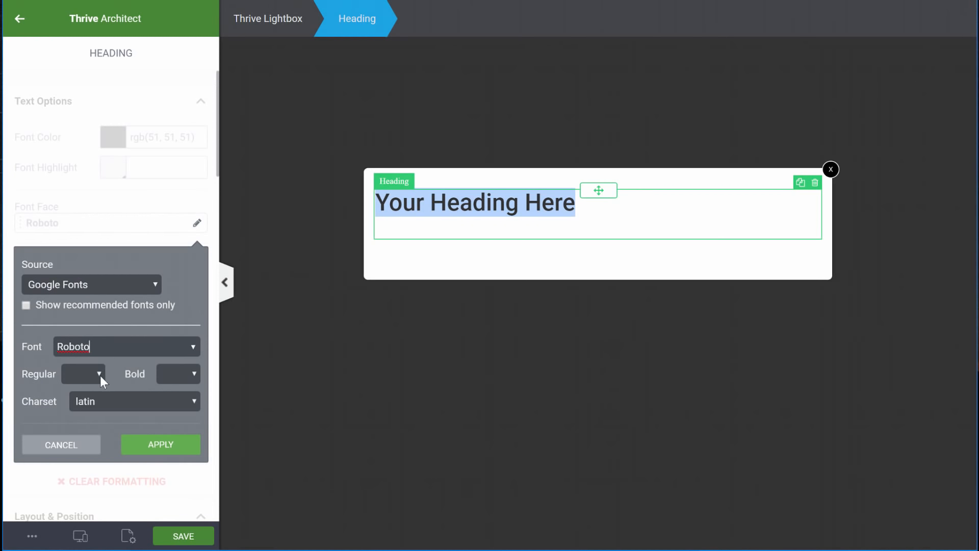
{"action": "left_click", "coordinate": [160, 451]}
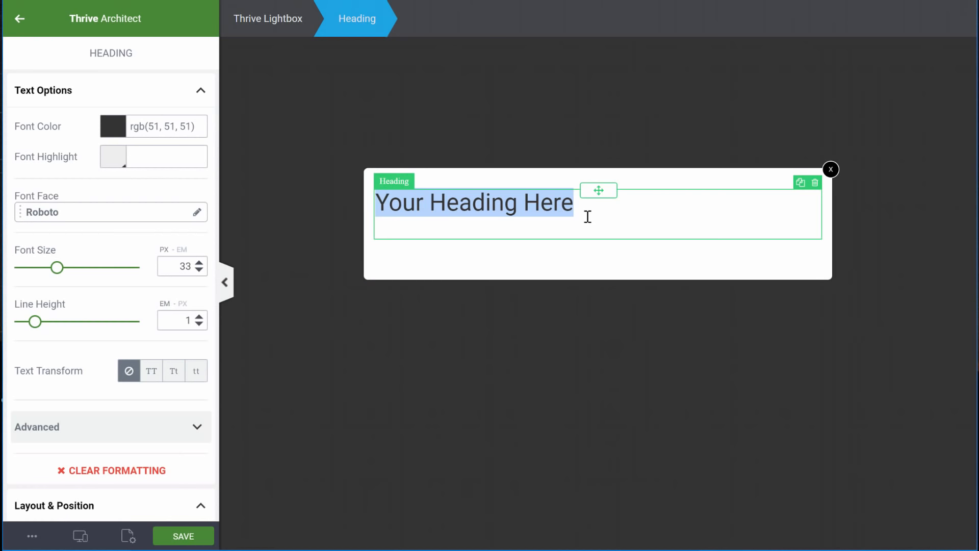
Replace the heading text with "Download the Ultimate Guide to Creating Persuasive Opt-in Forms" and set its line height to 1.3 em
{"action": "type", "text": "Download the Ultimate Guide to Creating Persuasive Opt-in Forms"}
{"action": "scroll", "coordinate": [39, 258], "scroll_direction": "down", "scroll_amount": 2}
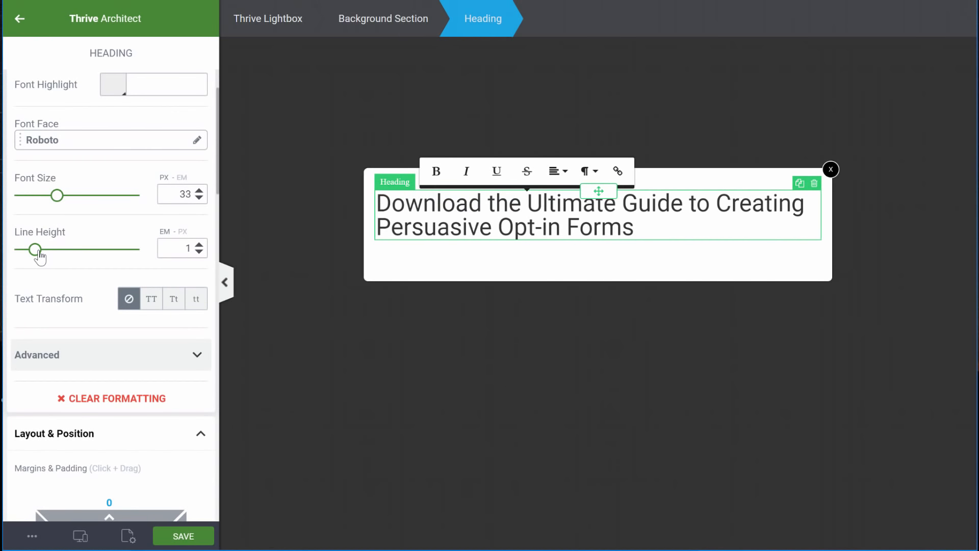
{"action": "left_click_drag", "start_coordinate": [39, 252], "coordinate": [39, 251]}
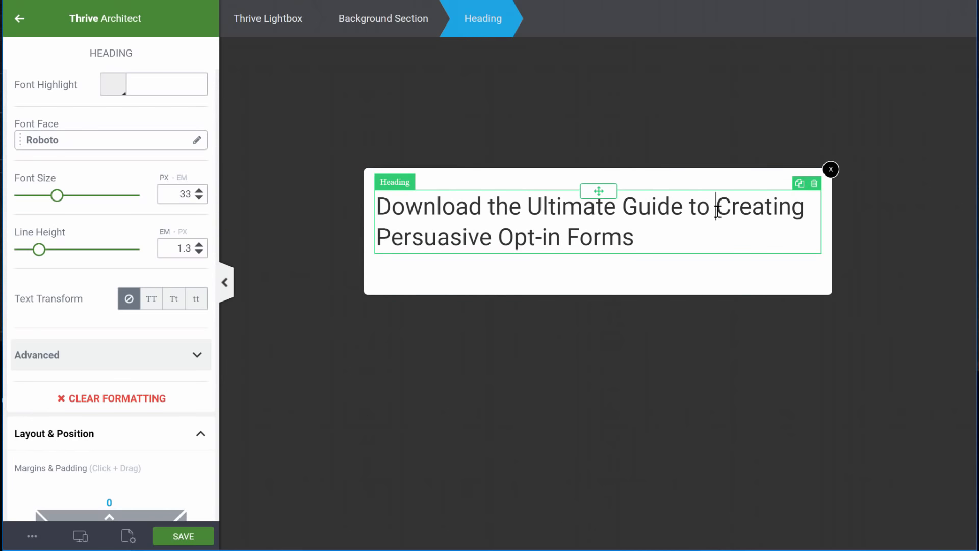
Make the words "Creating Persuasive Opt-in Forms" bold in the lightbox heading
{"action": "left_click_drag", "start_coordinate": [715, 207], "coordinate": [721, 226]}
{"action": "left_click", "coordinate": [503, 175]}
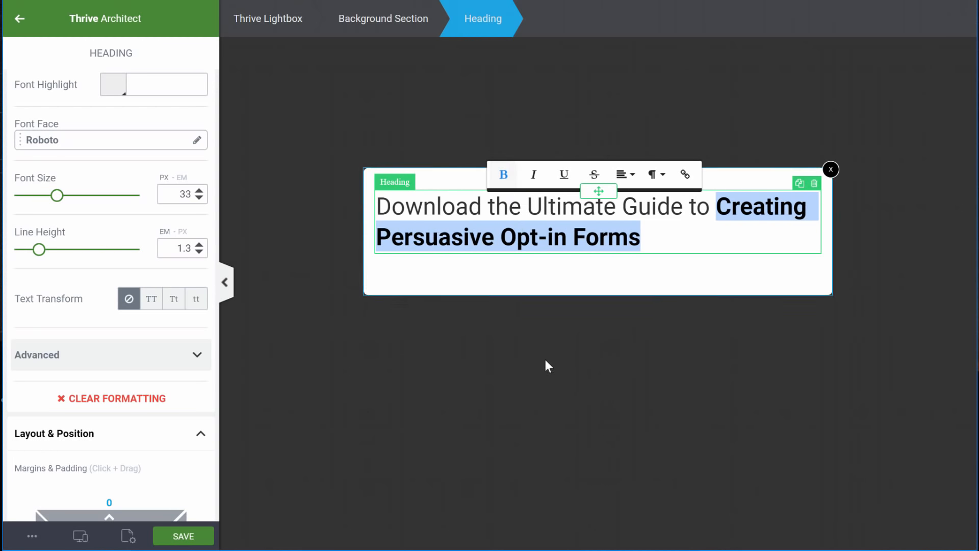
{"action": "left_click", "coordinate": [538, 351]}
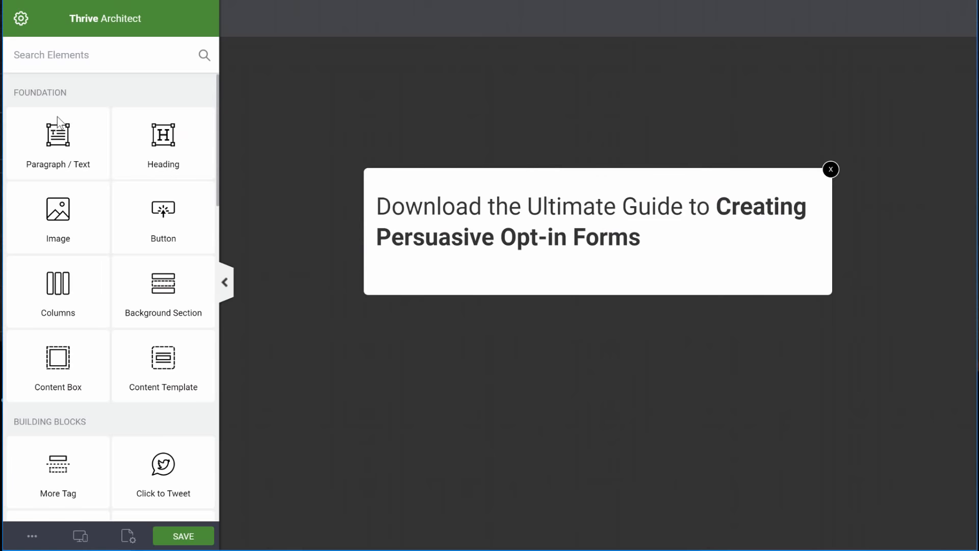
Insert an image below the heading by uploading download_icon.png, and reduce its size to 209 px
{"action": "left_click_drag", "start_coordinate": [59, 207], "coordinate": [481, 252]}
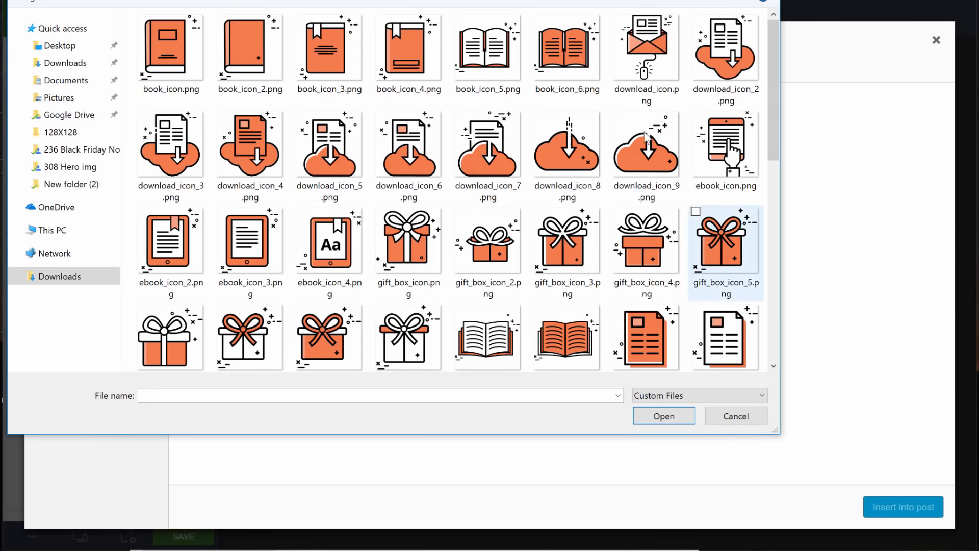
{"action": "left_click", "coordinate": [658, 74]}
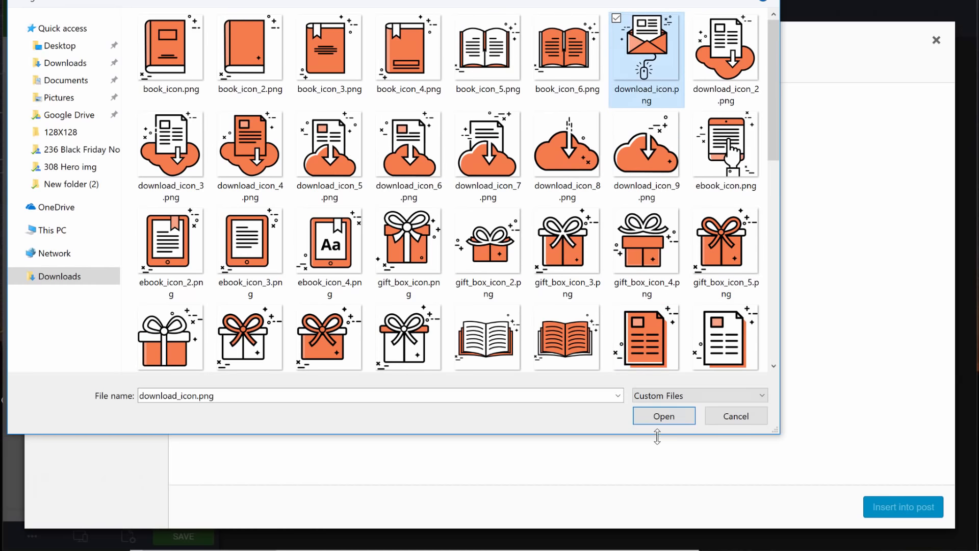
{"action": "left_click", "coordinate": [666, 417]}
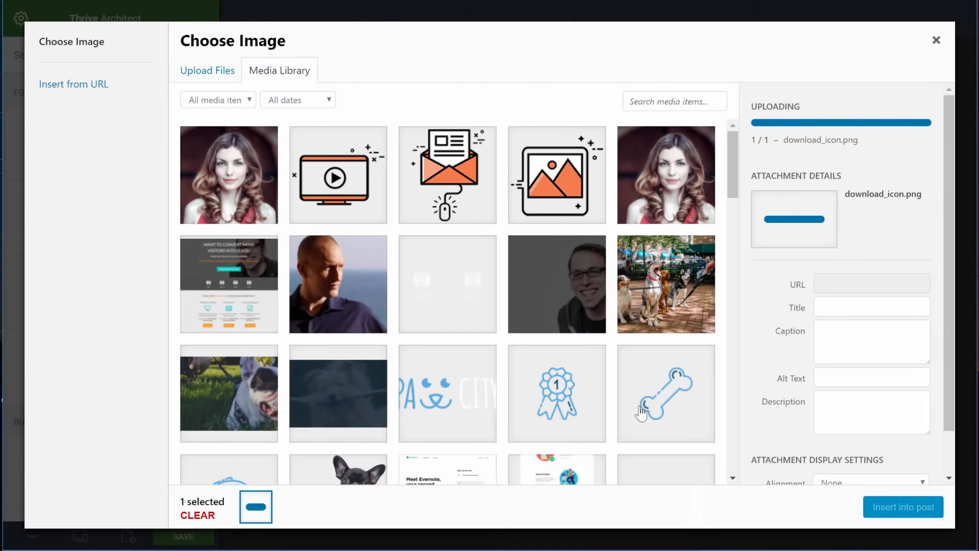
{"action": "scroll", "coordinate": [953, 366], "scroll_direction": "down", "scroll_amount": 3}
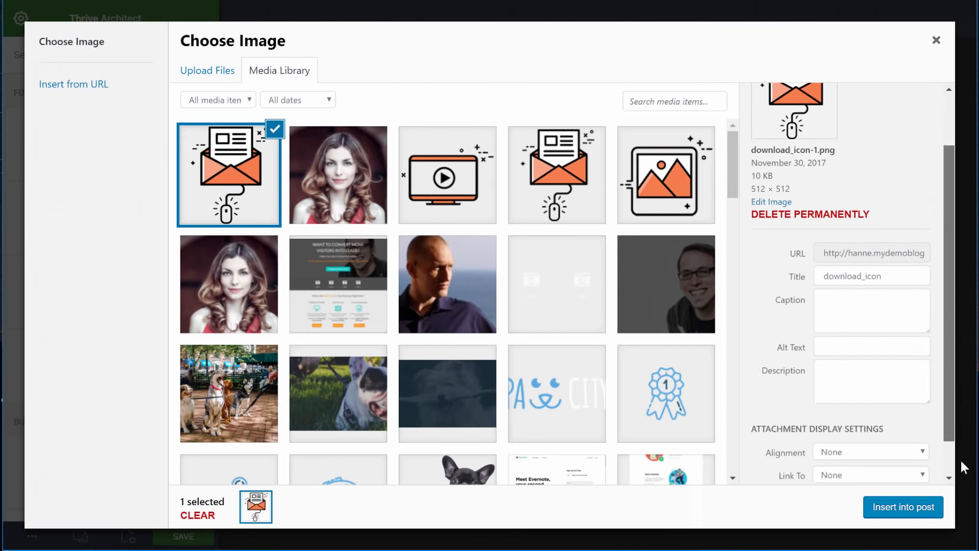
{"action": "left_click", "coordinate": [902, 508]}
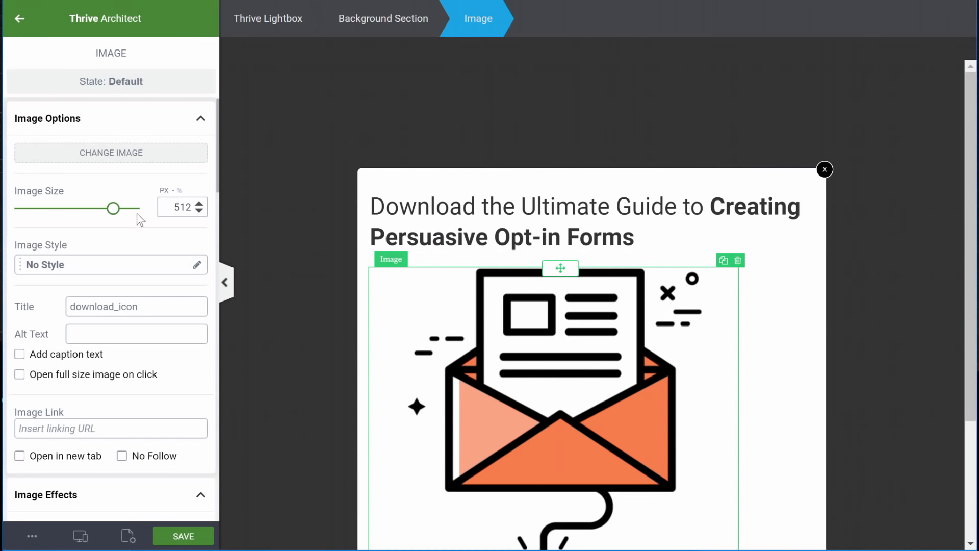
{"action": "left_click_drag", "start_coordinate": [114, 212], "coordinate": [57, 211]}
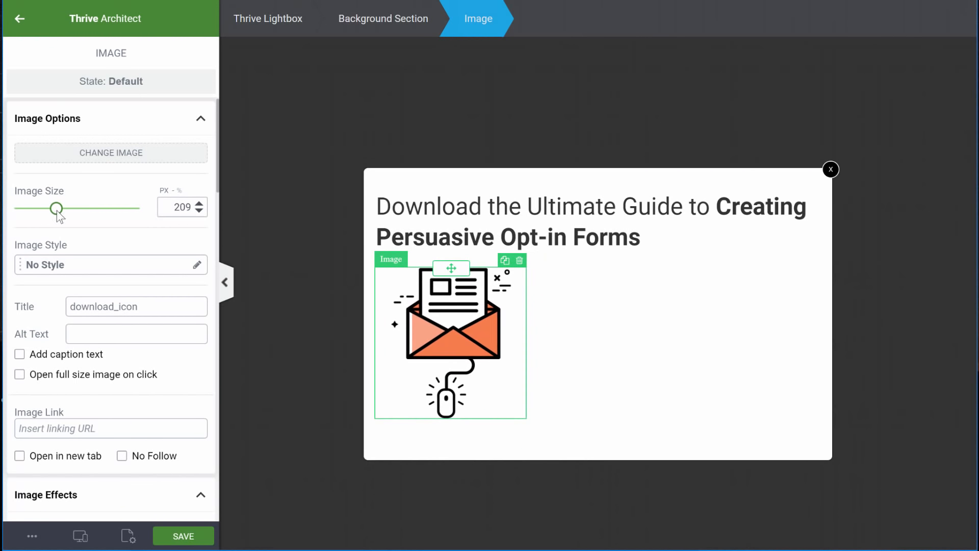
{"action": "left_click", "coordinate": [850, 278]}
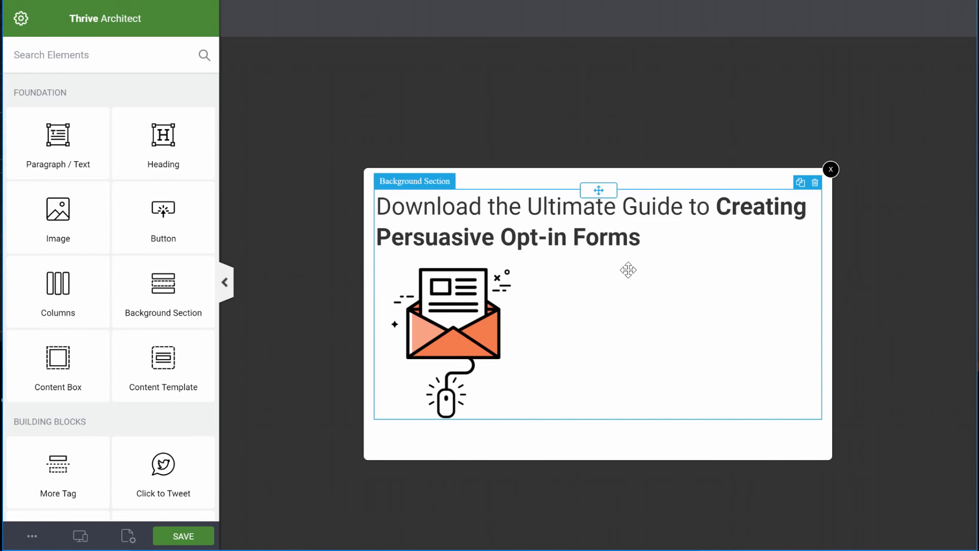
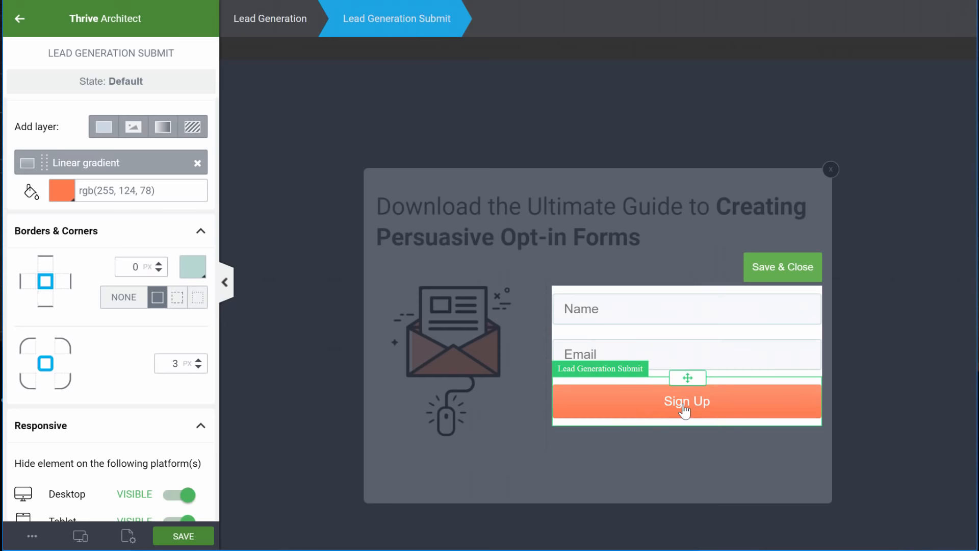
Change the lead generation form's submit button text to "Download This Guide Now", then save the form and the lightbox
{"action": "left_click", "coordinate": [684, 408]}
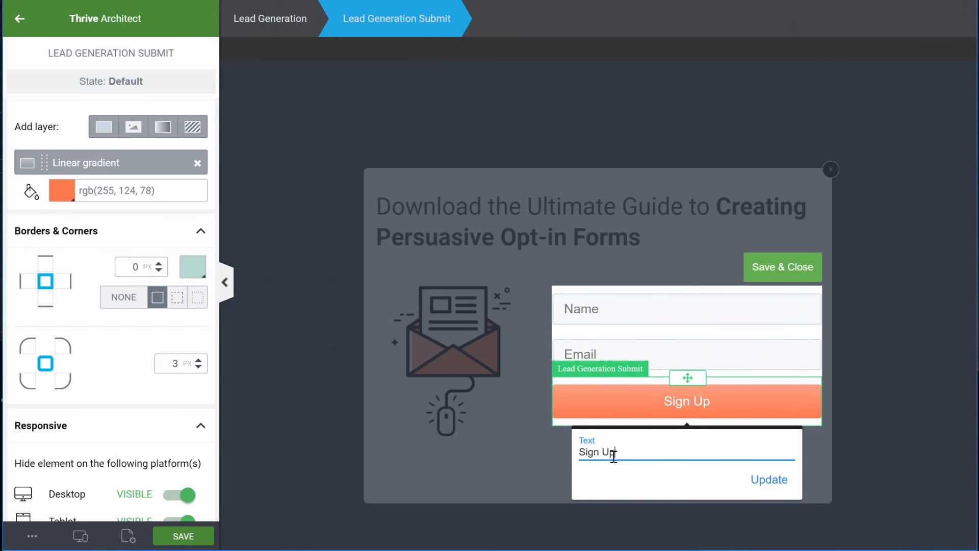
{"action": "left_click_drag", "start_coordinate": [578, 452], "coordinate": [634, 454]}
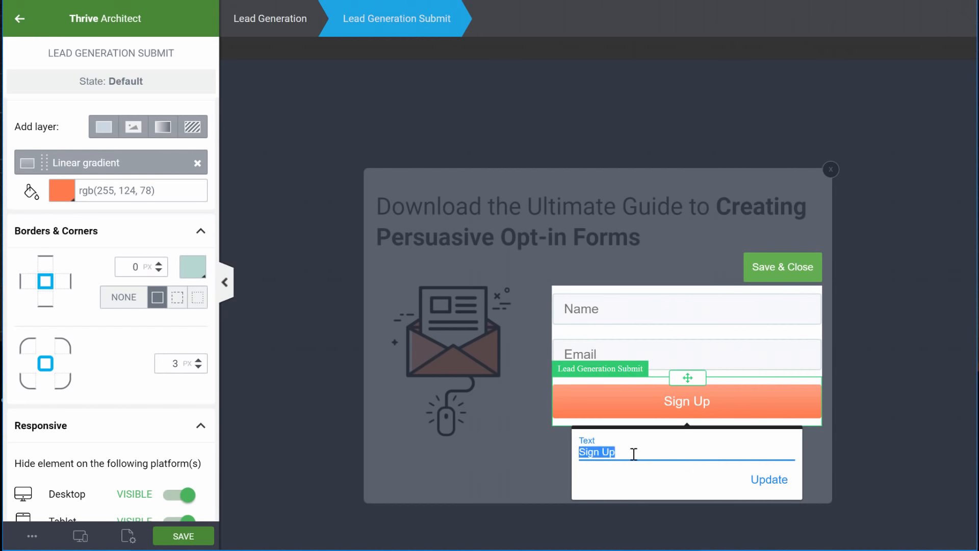
{"action": "type", "text": "Download This Guide Now"}
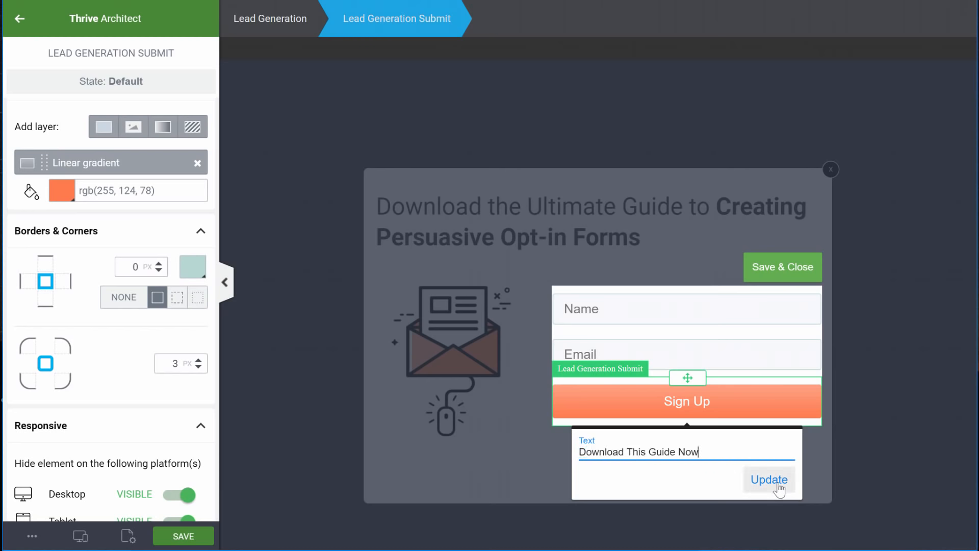
{"action": "left_click", "coordinate": [770, 479]}
{"action": "left_click", "coordinate": [800, 269]}
{"action": "left_click", "coordinate": [631, 326]}
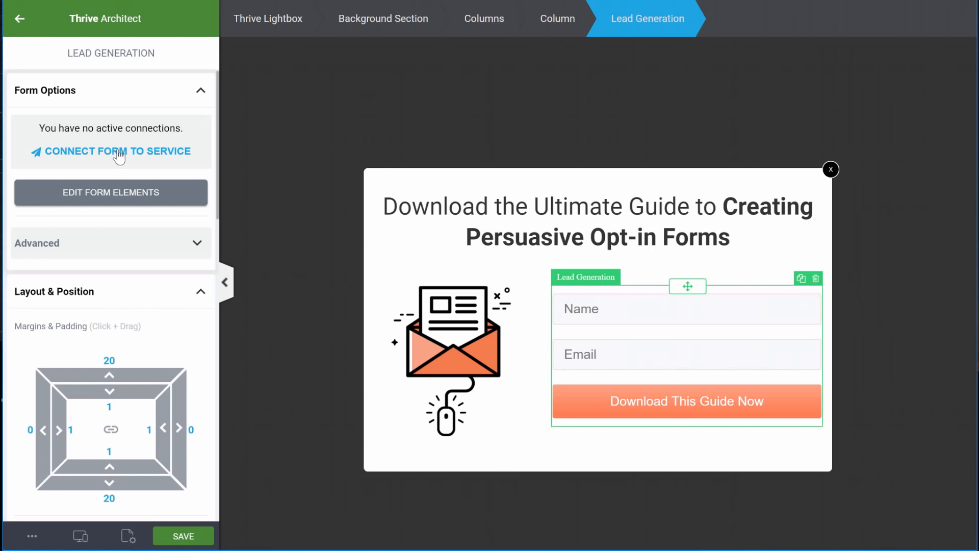
{"action": "left_click", "coordinate": [198, 539]}
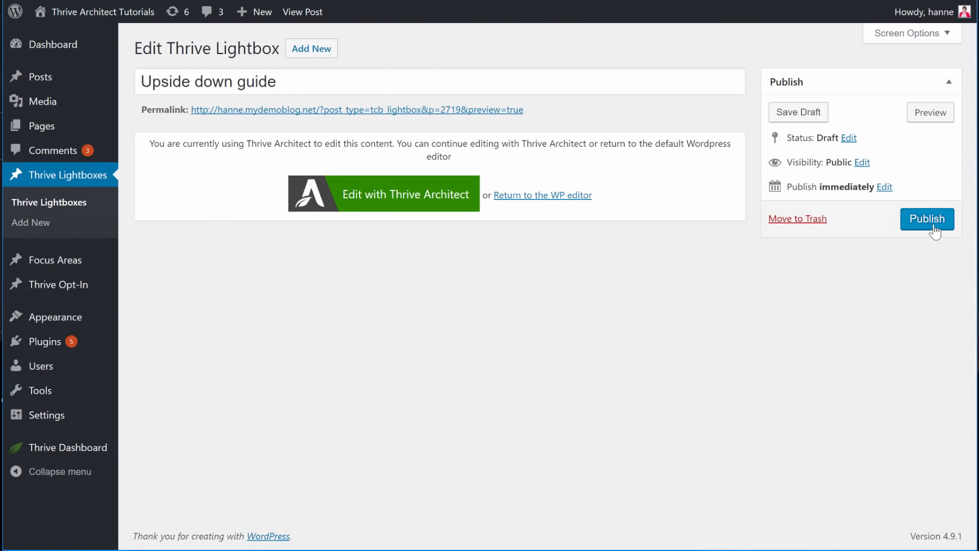
Publish the "Upside down guide" lightbox, and save the homepage in the Thrive Architect editor
{"action": "left_click", "coordinate": [927, 219]}
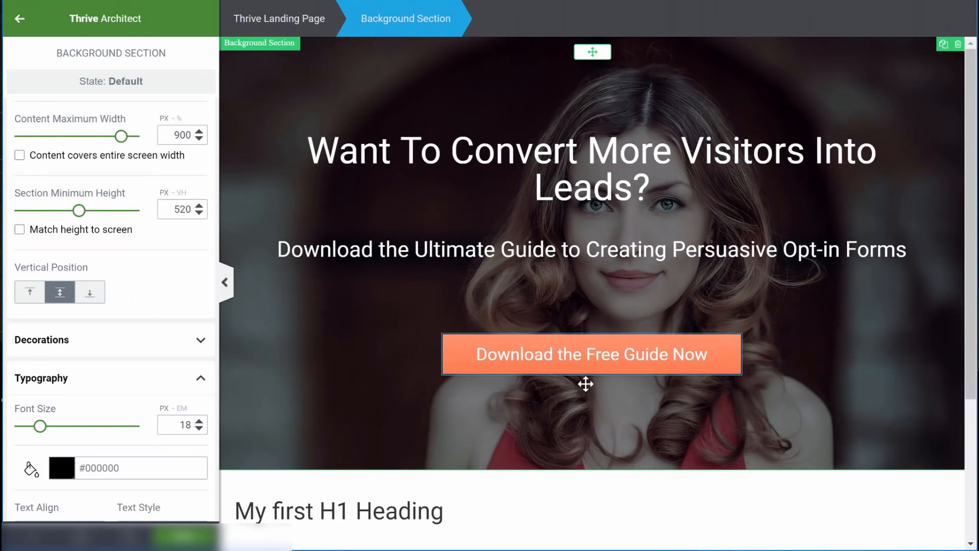
{"action": "left_click", "coordinate": [183, 539]}
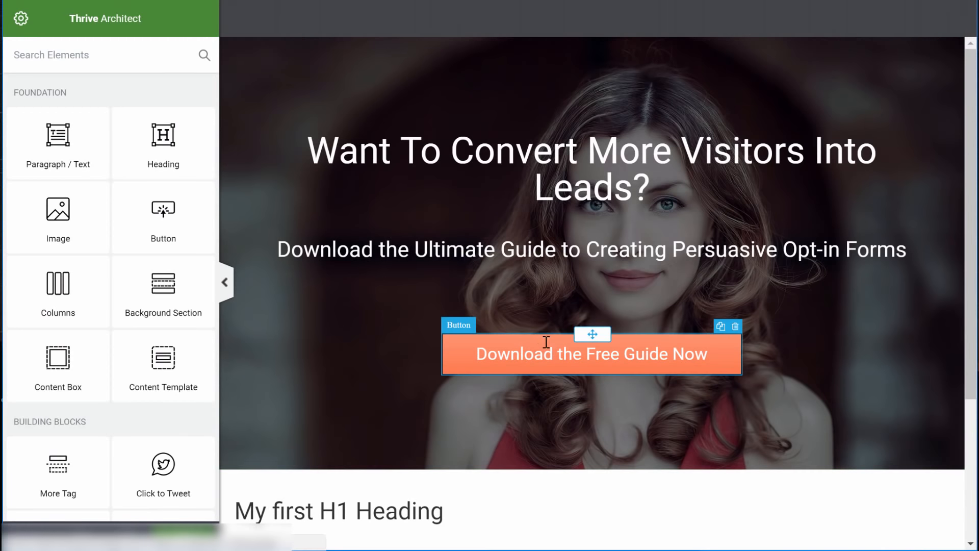
Remove the existing "#" link action from the "Download the Free Guide Now" button
{"action": "left_click", "coordinate": [592, 354]}
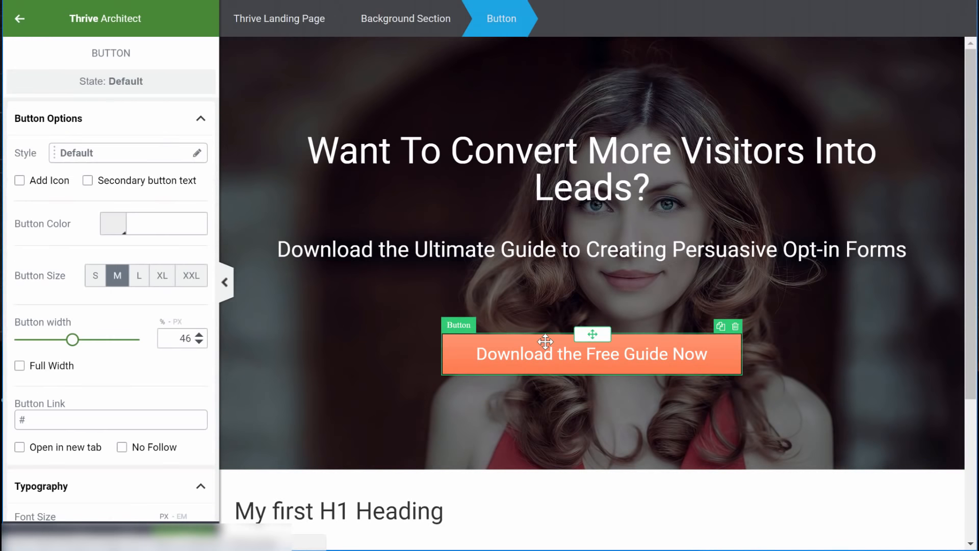
{"action": "scroll", "coordinate": [119, 311], "scroll_direction": "down", "scroll_amount": 15}
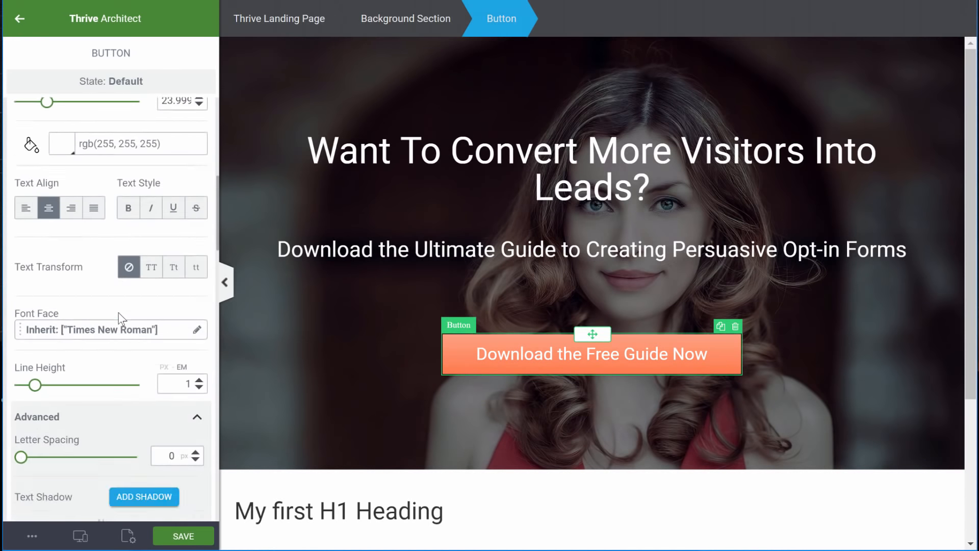
{"action": "scroll", "coordinate": [119, 315], "scroll_direction": "down", "scroll_amount": 12}
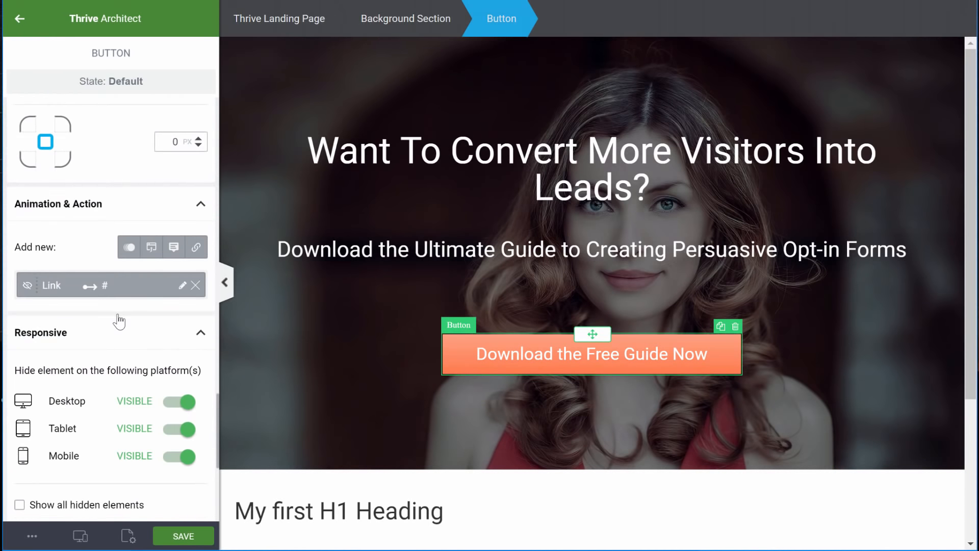
{"action": "left_click", "coordinate": [196, 286]}
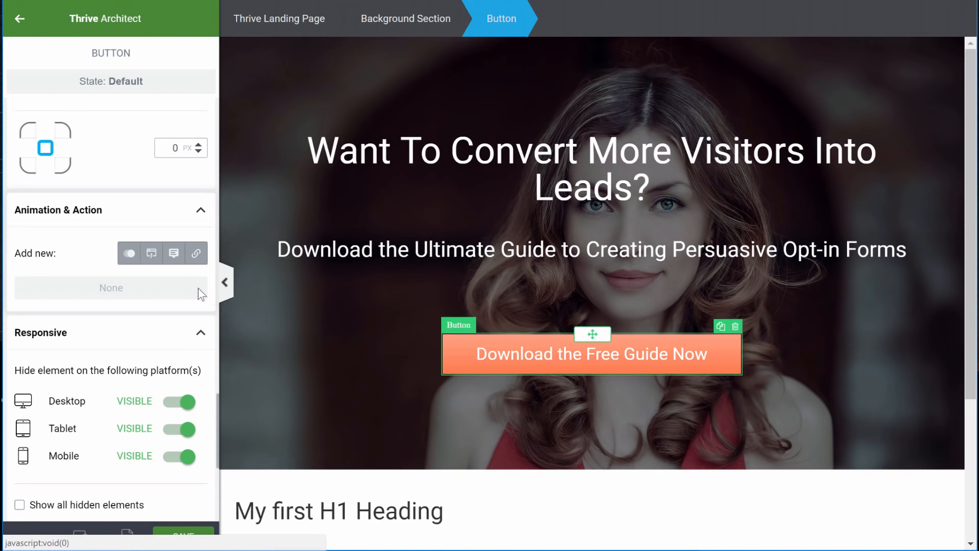
Add a click-triggered popup action to the download button that opens the "Upside down guide" Thrive Lightbox
{"action": "left_click", "coordinate": [152, 254]}
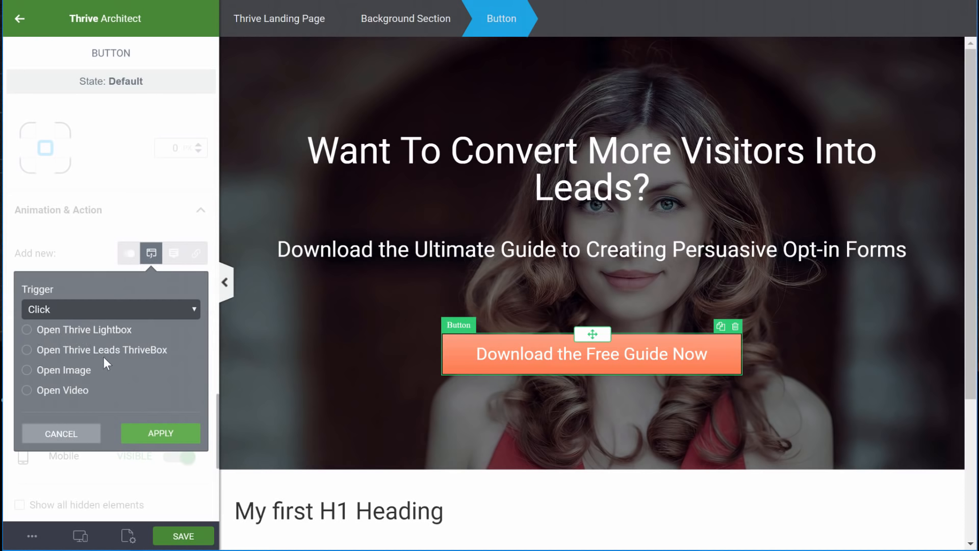
{"action": "left_click", "coordinate": [105, 330]}
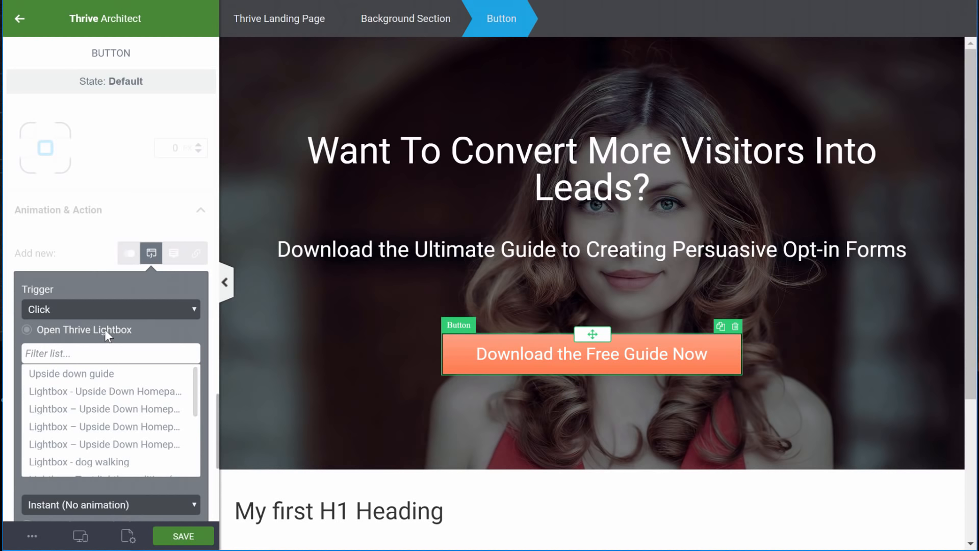
{"action": "left_click", "coordinate": [101, 378]}
{"action": "left_click", "coordinate": [181, 536]}
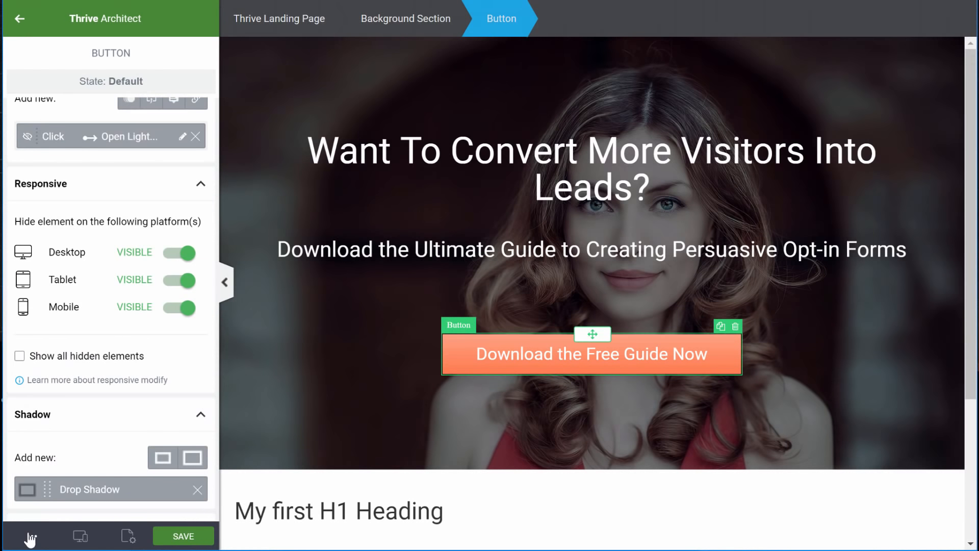
Preview the homepage and test the "Download the Free Guide Now" button
{"action": "left_click", "coordinate": [29, 538]}
{"action": "left_click", "coordinate": [70, 394]}
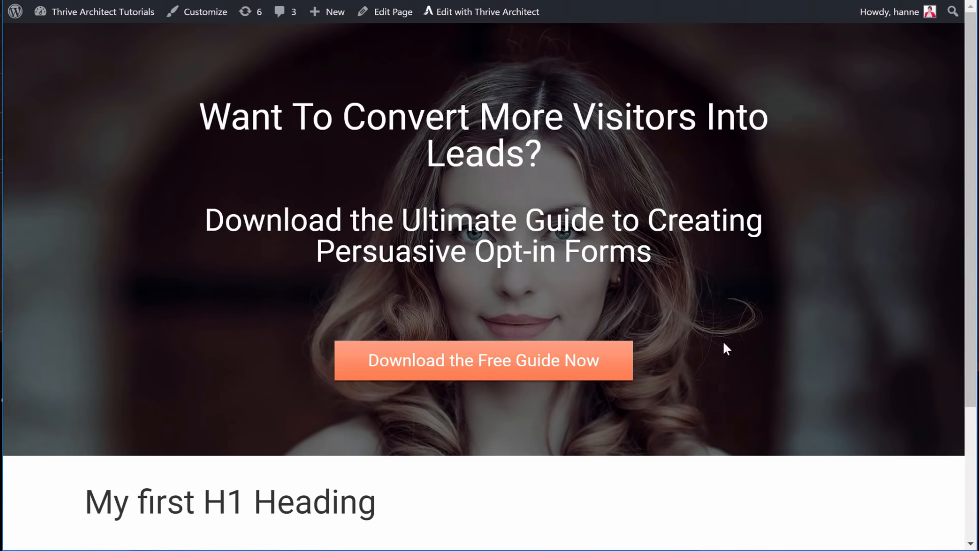
{"action": "left_click", "coordinate": [486, 367]}
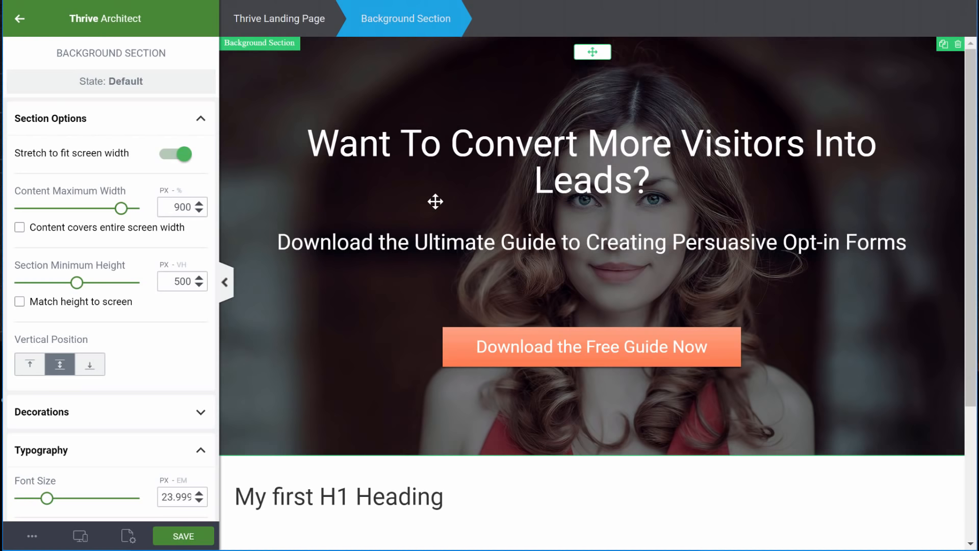
Increase the hero background section's minimum height to 631 px
{"action": "left_click", "coordinate": [225, 283]}
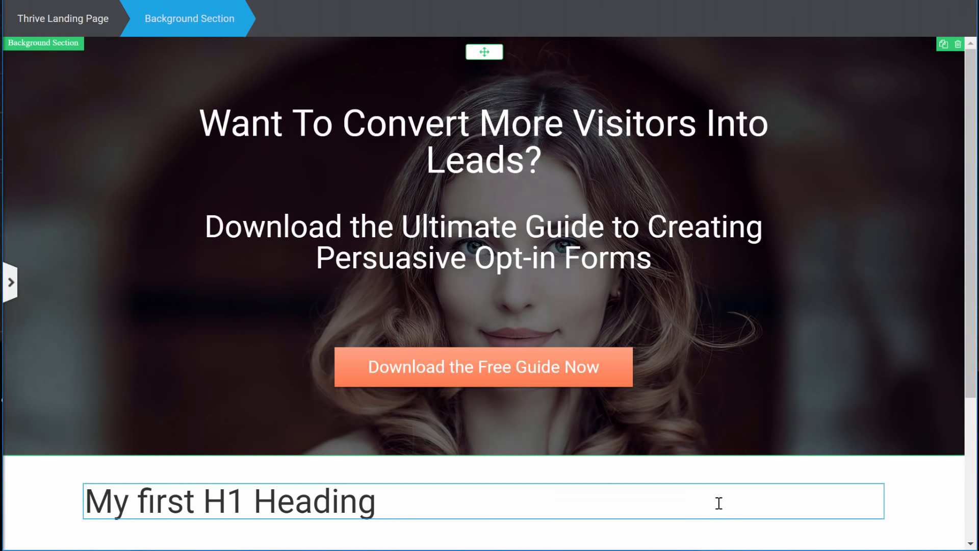
{"action": "left_click", "coordinate": [11, 283]}
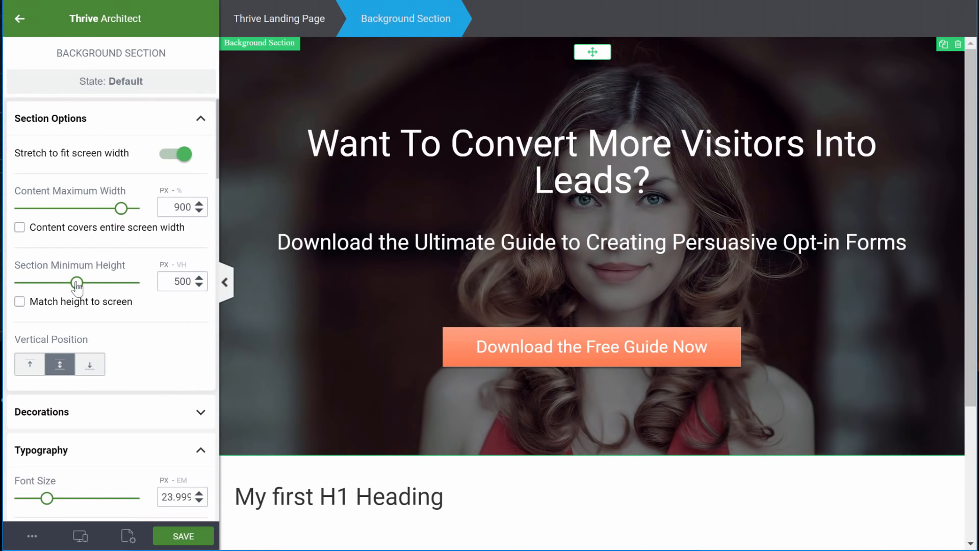
{"action": "left_click_drag", "start_coordinate": [79, 287], "coordinate": [93, 288]}
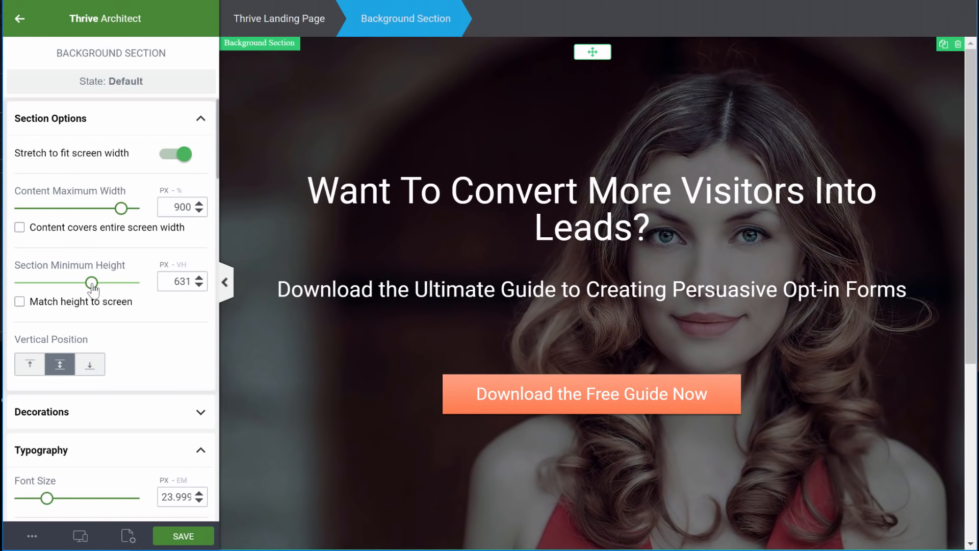
{"action": "left_click", "coordinate": [225, 282]}
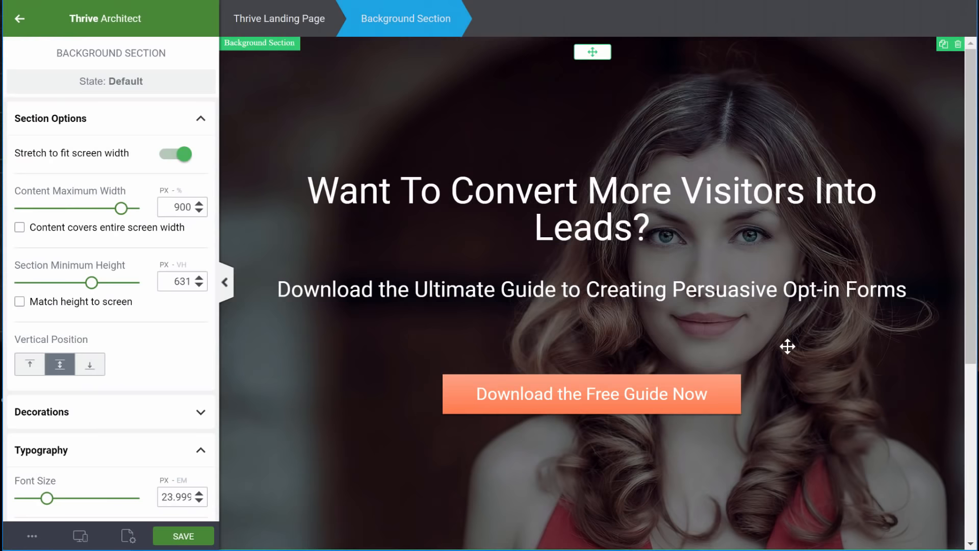
Add a dark grey solid color background layer to the section directly below the hero
{"action": "scroll", "coordinate": [787, 346], "scroll_direction": "down", "scroll_amount": 5}
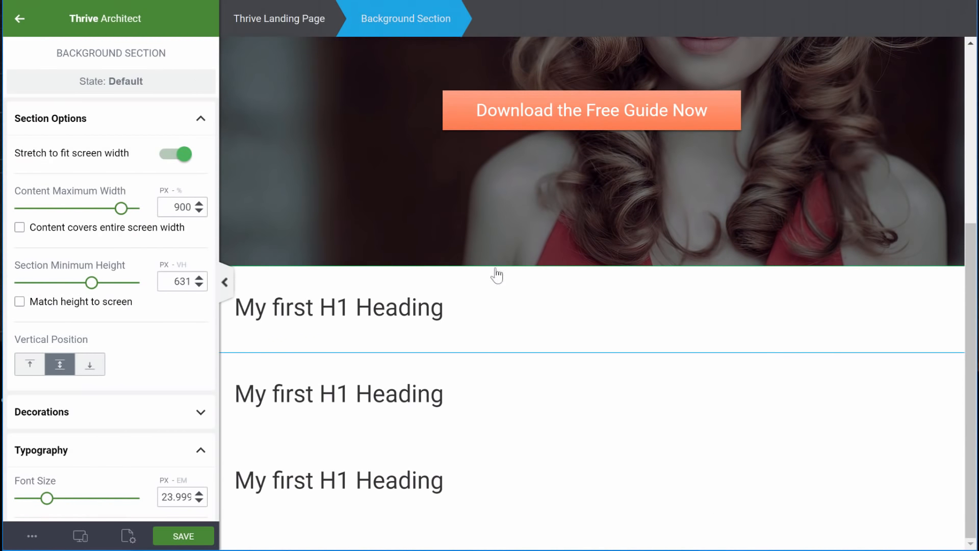
{"action": "left_click", "coordinate": [417, 282]}
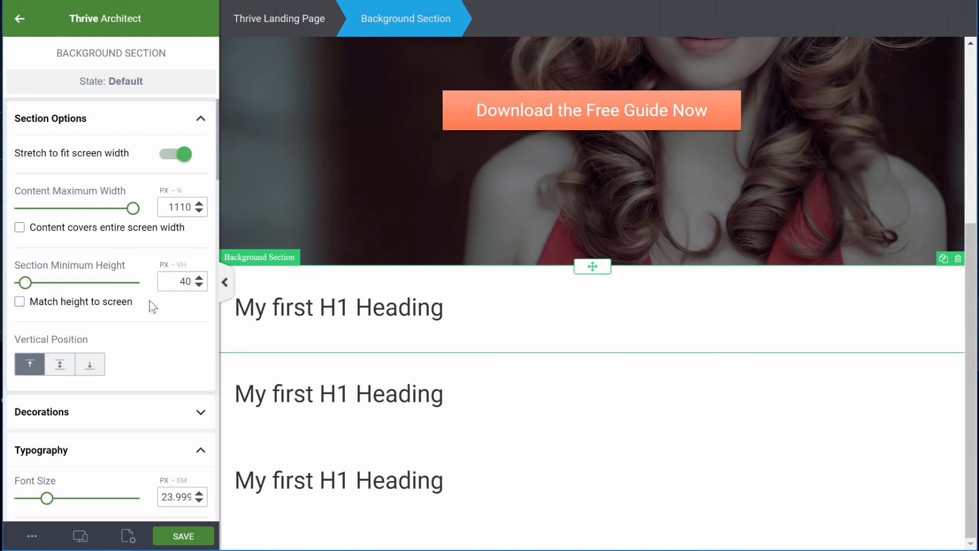
{"action": "scroll", "coordinate": [153, 306], "scroll_direction": "down", "scroll_amount": 10}
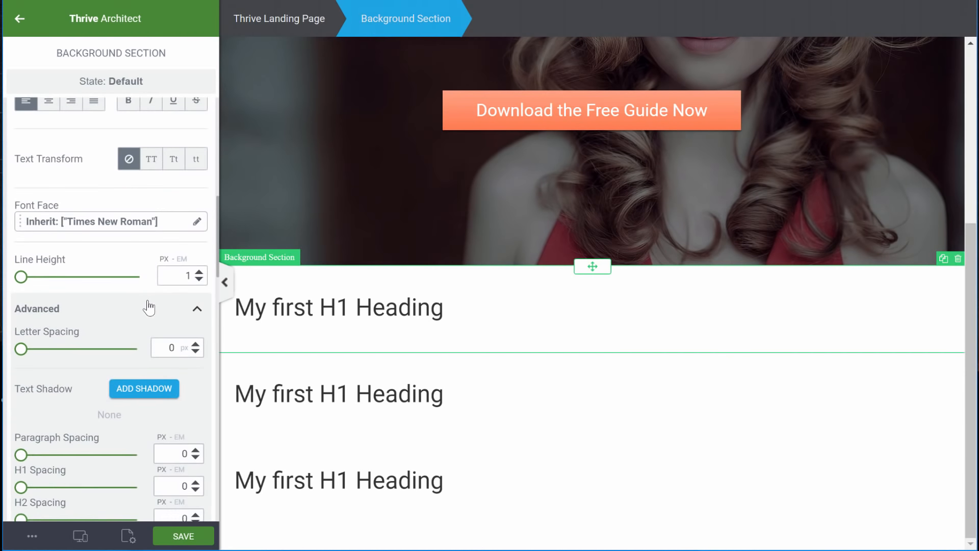
{"action": "scroll", "coordinate": [149, 306], "scroll_direction": "down", "scroll_amount": 12}
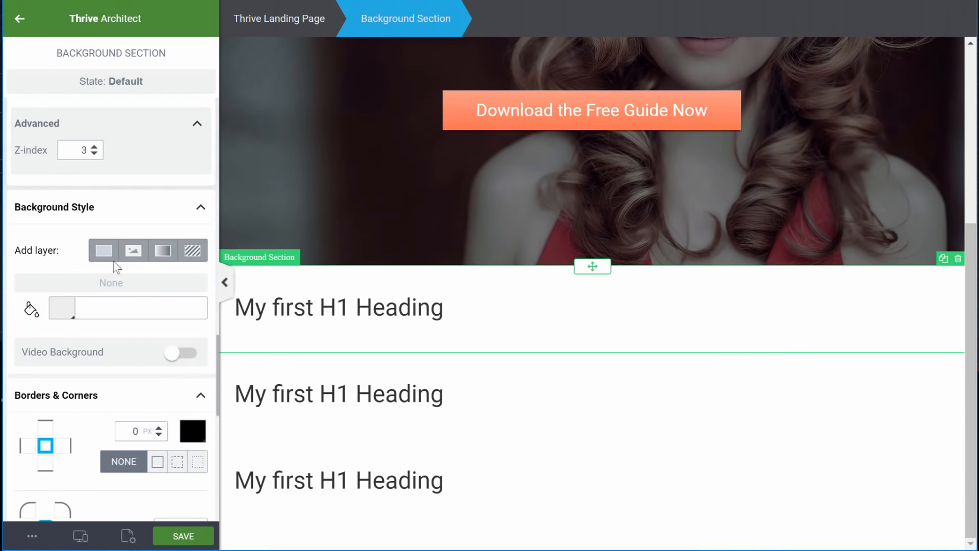
{"action": "left_click", "coordinate": [103, 250]}
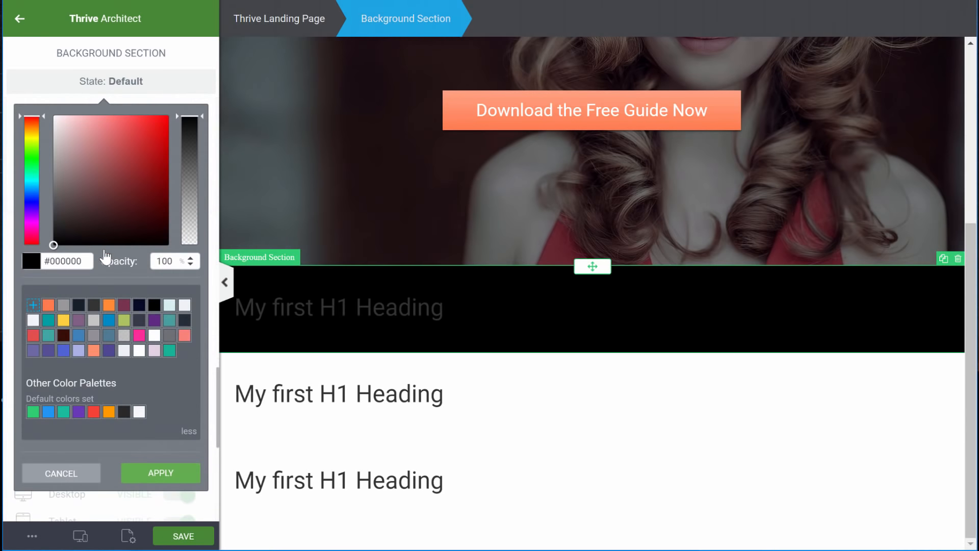
{"action": "left_click", "coordinate": [94, 305]}
{"action": "left_click", "coordinate": [153, 485]}
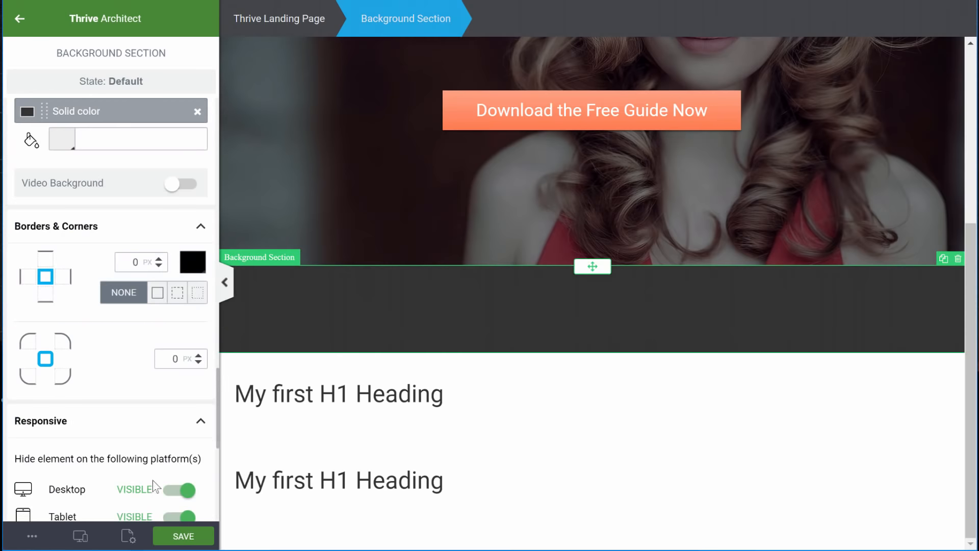
Replace the heading in the dark grey section with the Featured-in.png image from the media library
{"action": "left_click", "coordinate": [884, 311]}
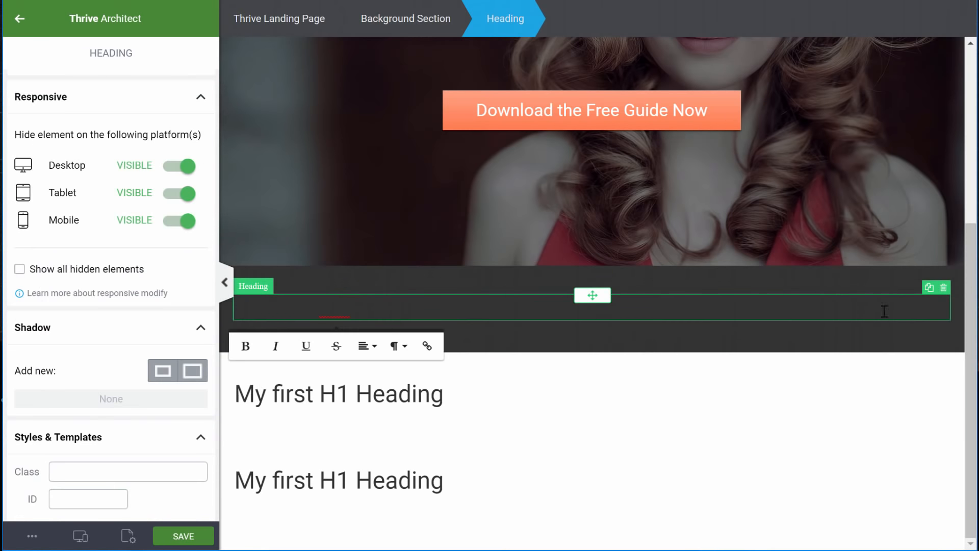
{"action": "left_click", "coordinate": [943, 288]}
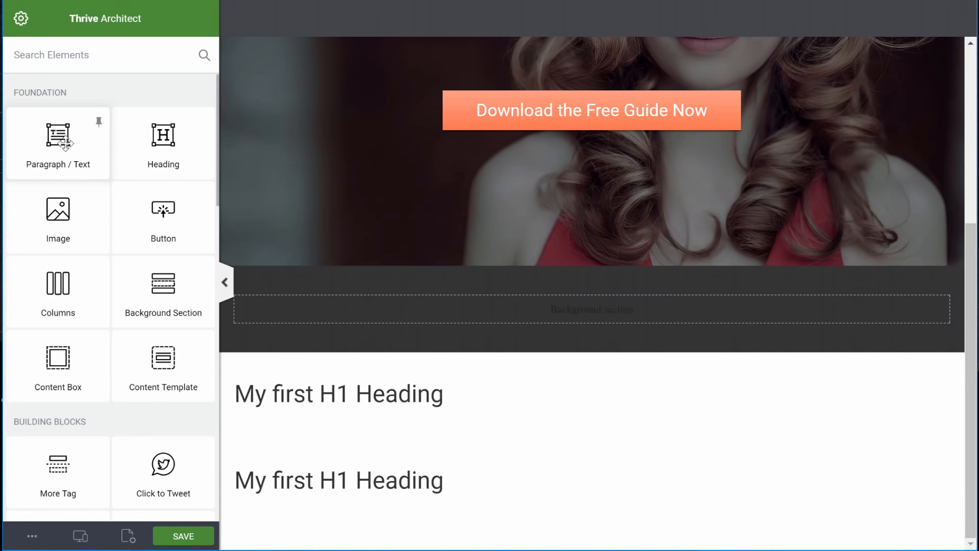
{"action": "left_click_drag", "start_coordinate": [64, 214], "coordinate": [632, 314]}
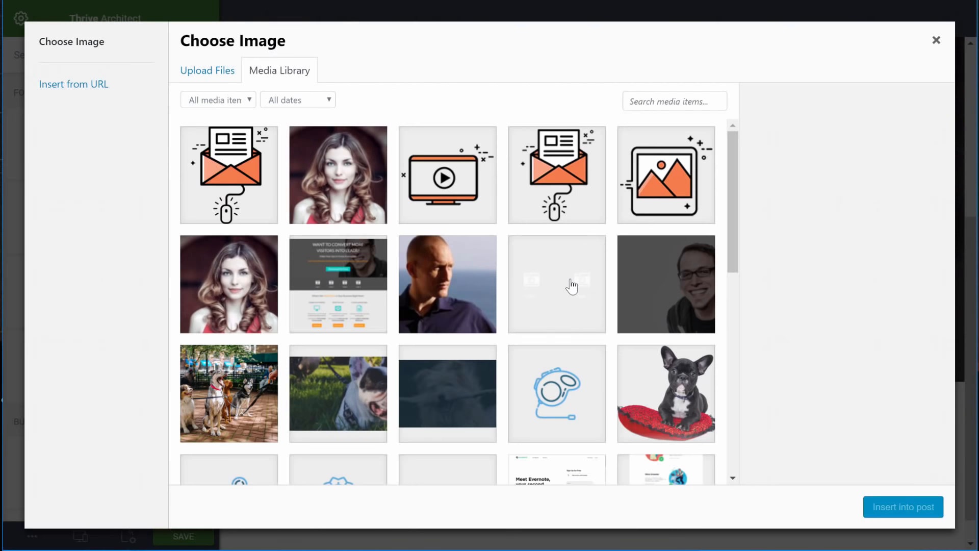
{"action": "left_click", "coordinate": [571, 286]}
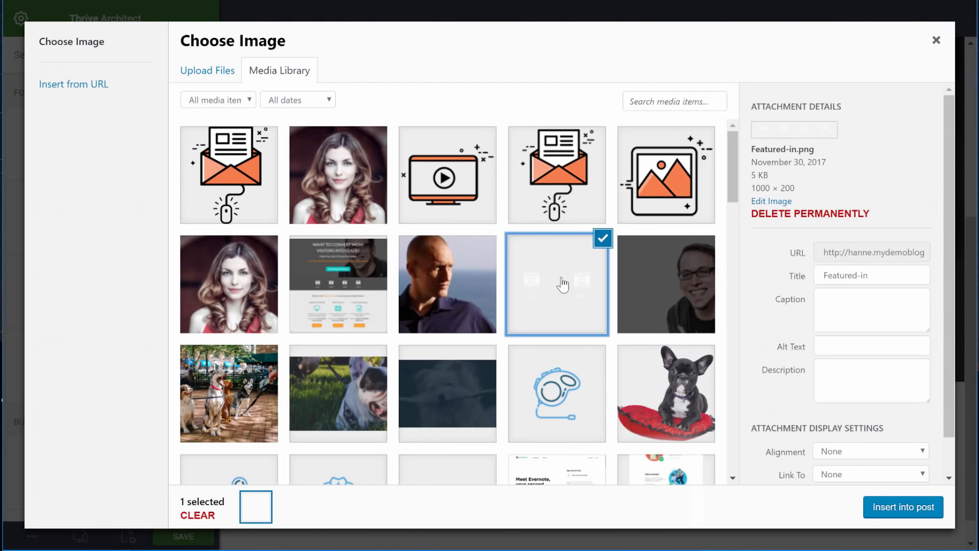
{"action": "left_click", "coordinate": [915, 510]}
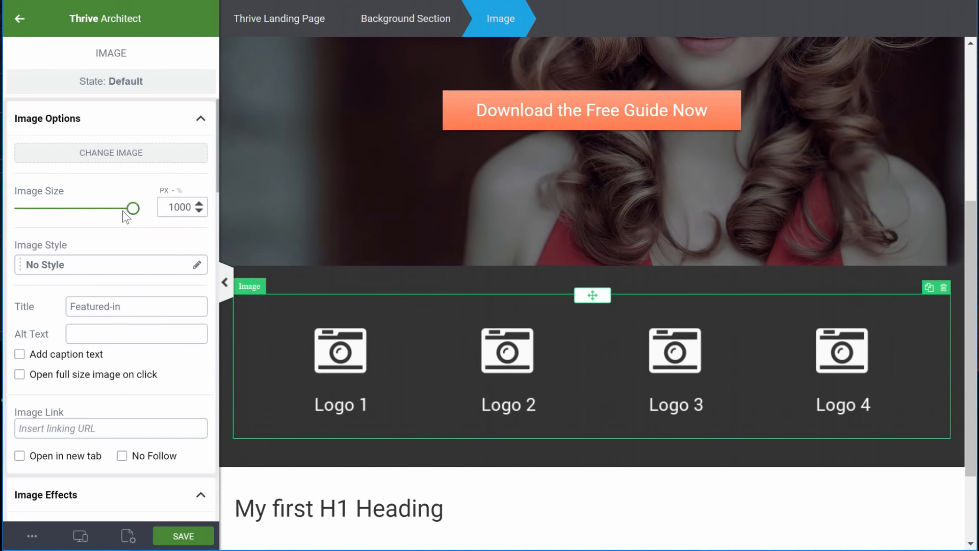
Reduce the logo image's size to 791 px and center it in the dark section
{"action": "left_click_drag", "start_coordinate": [133, 209], "coordinate": [109, 209]}
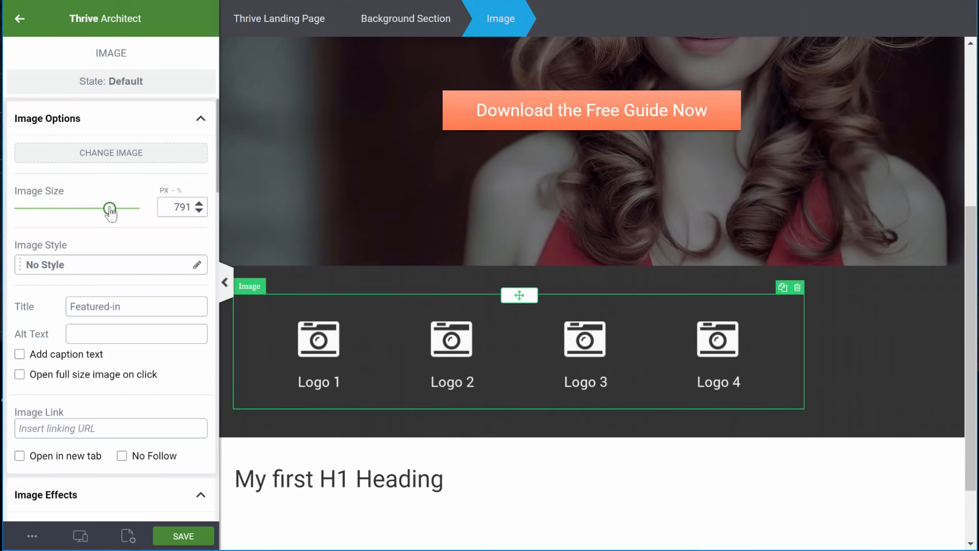
{"action": "scroll", "coordinate": [175, 270], "scroll_direction": "down", "scroll_amount": 10}
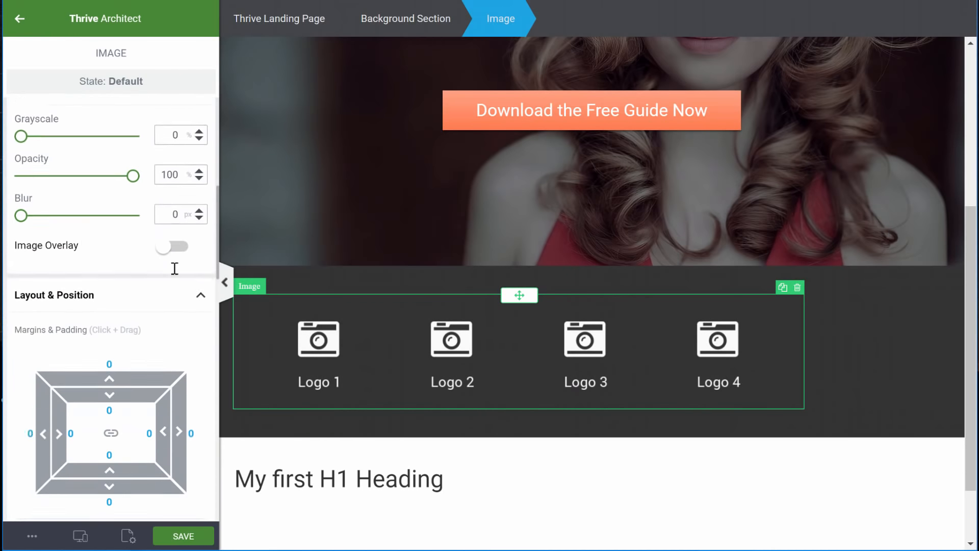
{"action": "left_click", "coordinate": [173, 306]}
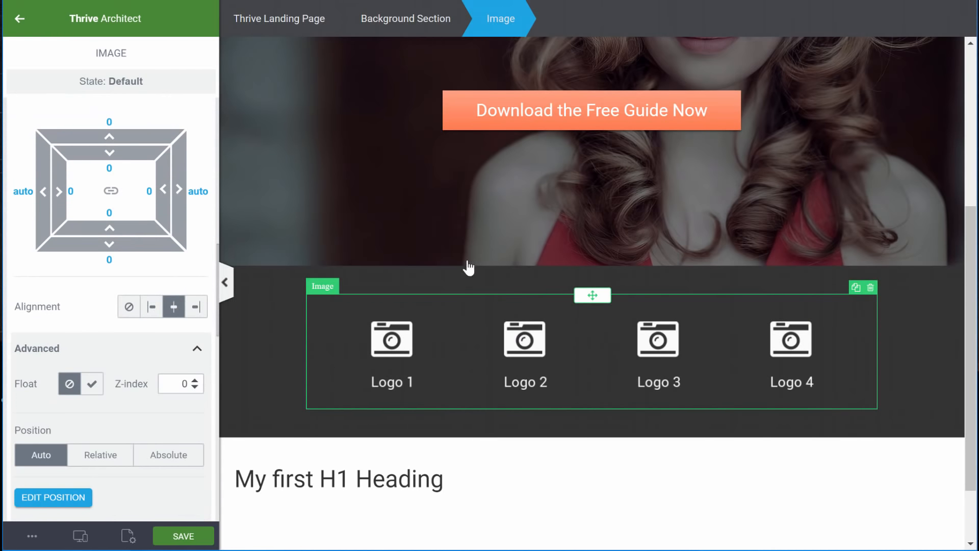
Set the top and bottom padding of the dark logo section to 0
{"action": "left_click", "coordinate": [414, 280]}
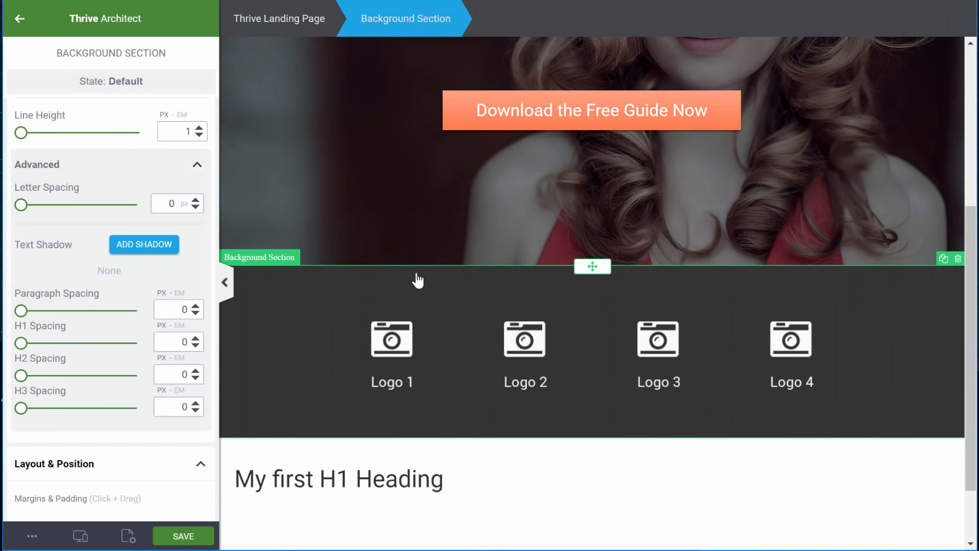
{"action": "scroll", "coordinate": [124, 249], "scroll_direction": "down", "scroll_amount": 1}
{"action": "scroll", "coordinate": [122, 243], "scroll_direction": "down", "scroll_amount": 6}
{"action": "left_click", "coordinate": [109, 219]}
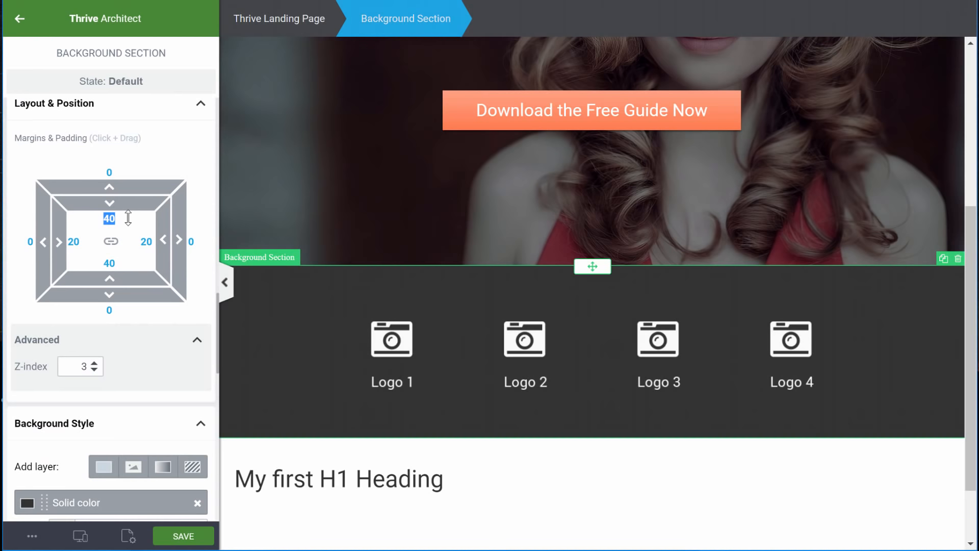
{"action": "type", "text": "0"}
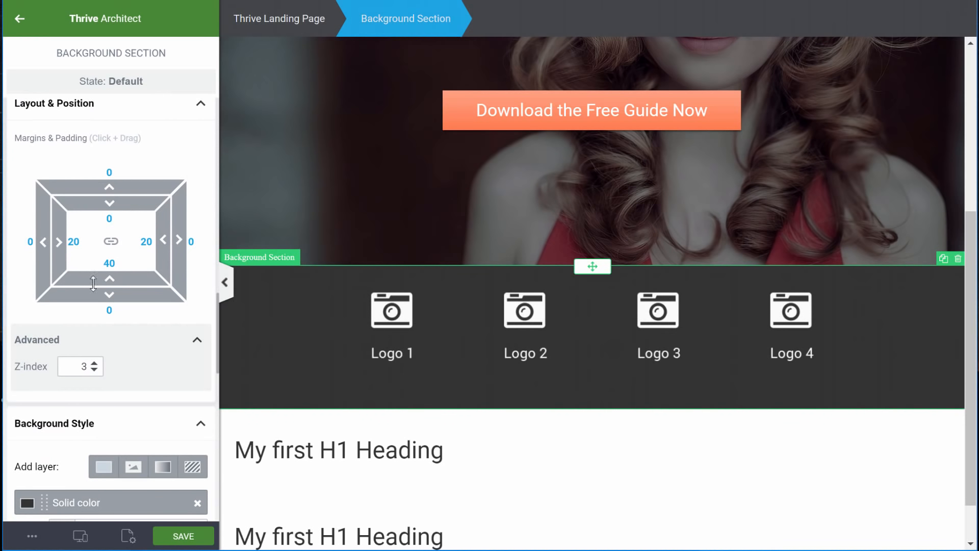
{"action": "left_click", "coordinate": [108, 264]}
{"action": "type", "text": "0"}
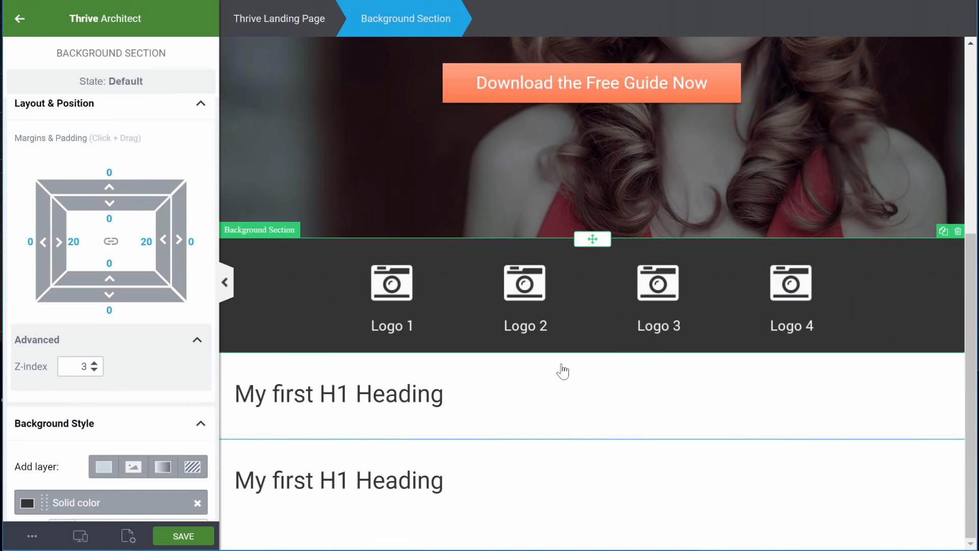
Set the background color of the section below the logo strip to #f1f1f1
{"action": "left_click", "coordinate": [562, 371]}
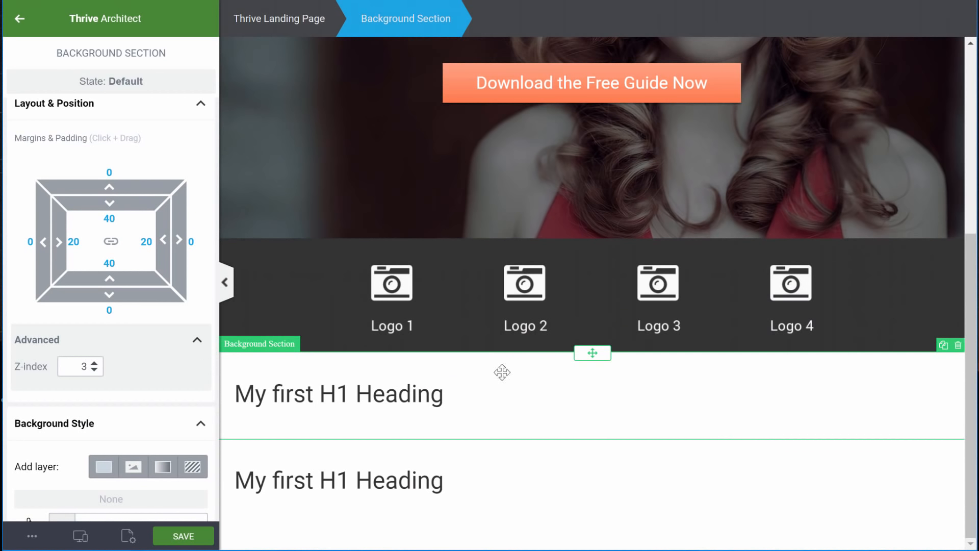
{"action": "scroll", "coordinate": [102, 357], "scroll_direction": "down", "scroll_amount": 3}
{"action": "scroll", "coordinate": [103, 349], "scroll_direction": "down", "scroll_amount": 2}
{"action": "left_click", "coordinate": [60, 311]}
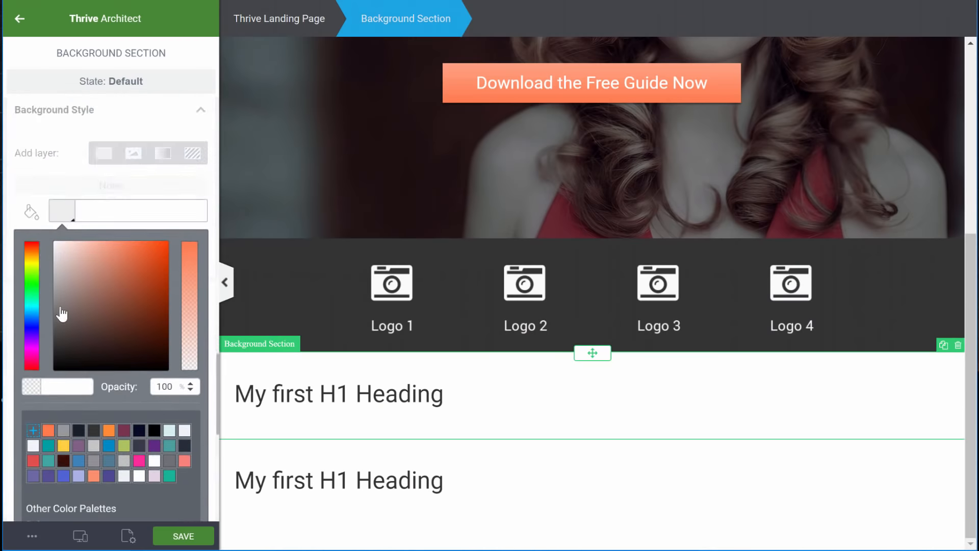
{"action": "type", "text": "#f1f1f1"}
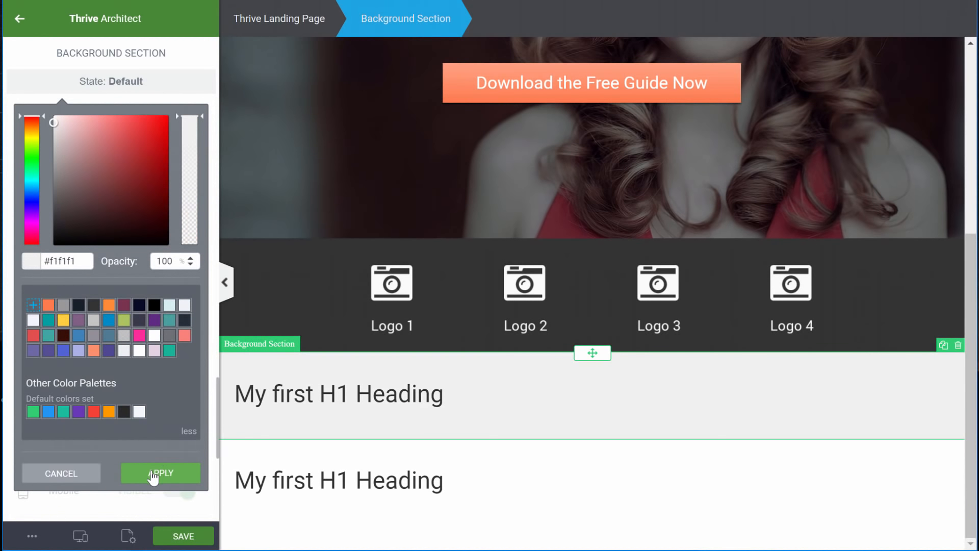
{"action": "left_click", "coordinate": [160, 473]}
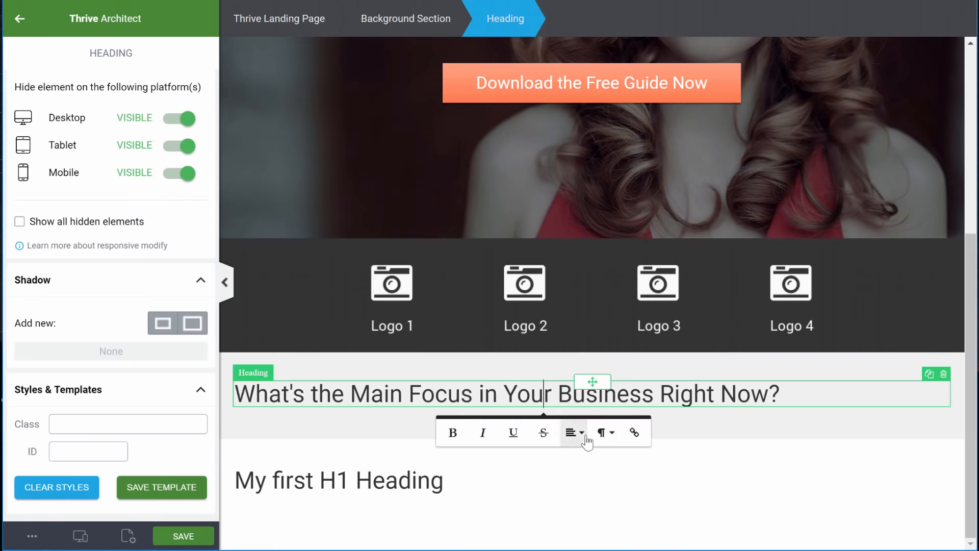
Make the light grey section's heading a centered "What's the Main Focus in Your Business Right Now?" and insert three equal columns below it
{"action": "left_click", "coordinate": [574, 433]}
{"action": "left_click", "coordinate": [592, 478]}
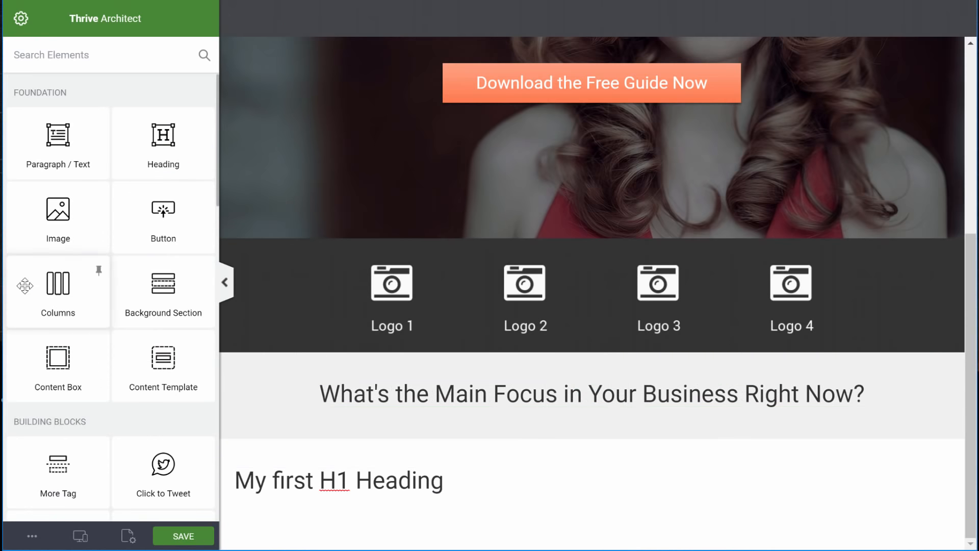
{"action": "left_click_drag", "start_coordinate": [44, 282], "coordinate": [546, 402]}
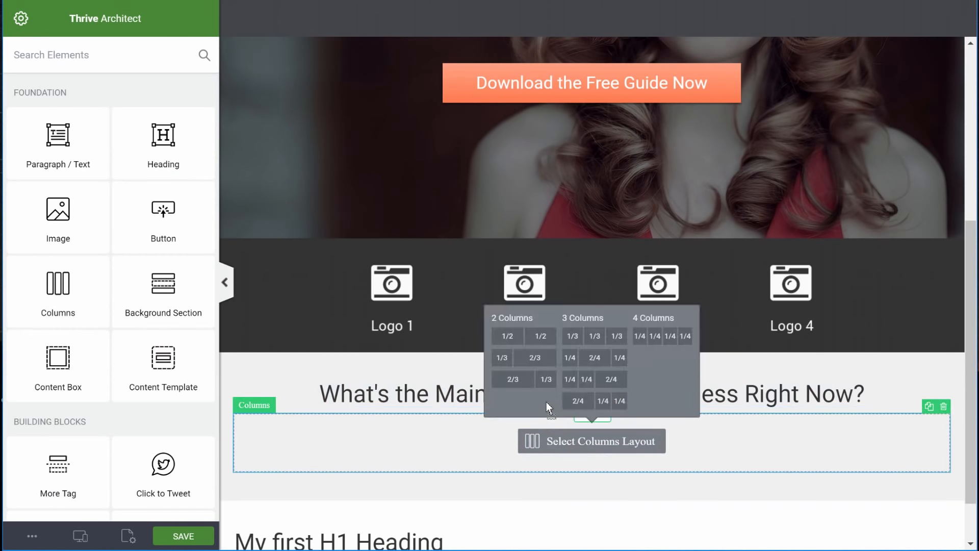
{"action": "left_click", "coordinate": [595, 336]}
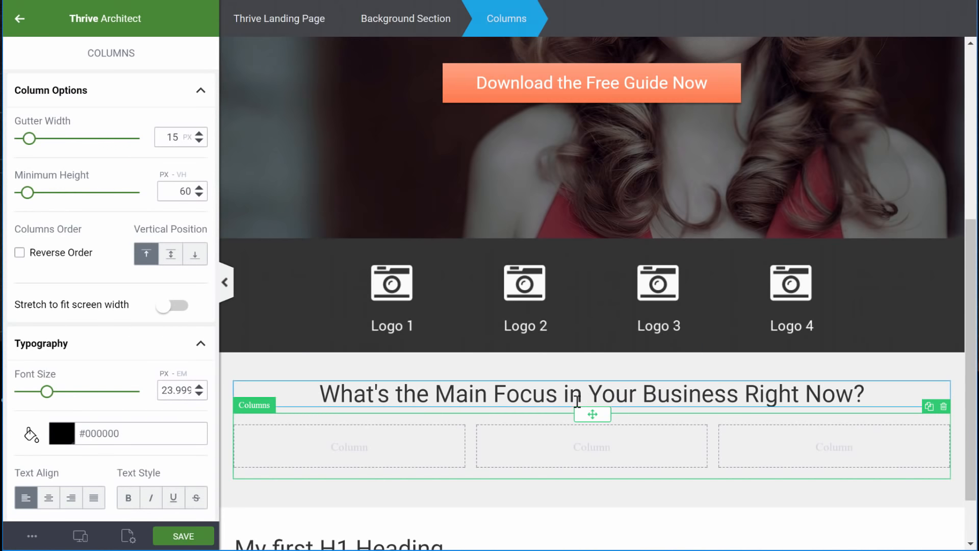
Add a heading reading "Design Your Website" to the first column and format it as Heading 3
{"action": "scroll", "coordinate": [558, 389], "scroll_direction": "down", "scroll_amount": 2}
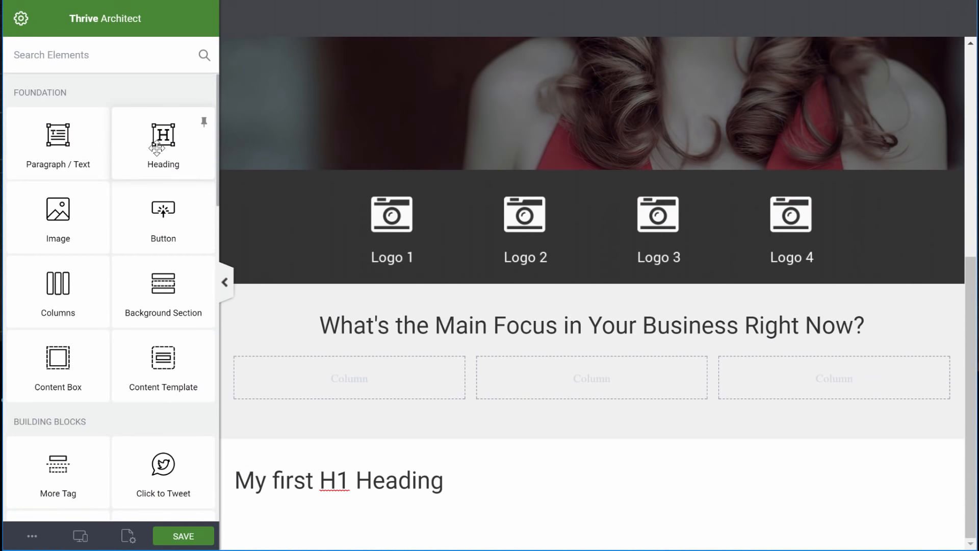
{"action": "left_click_drag", "start_coordinate": [156, 147], "coordinate": [314, 366]}
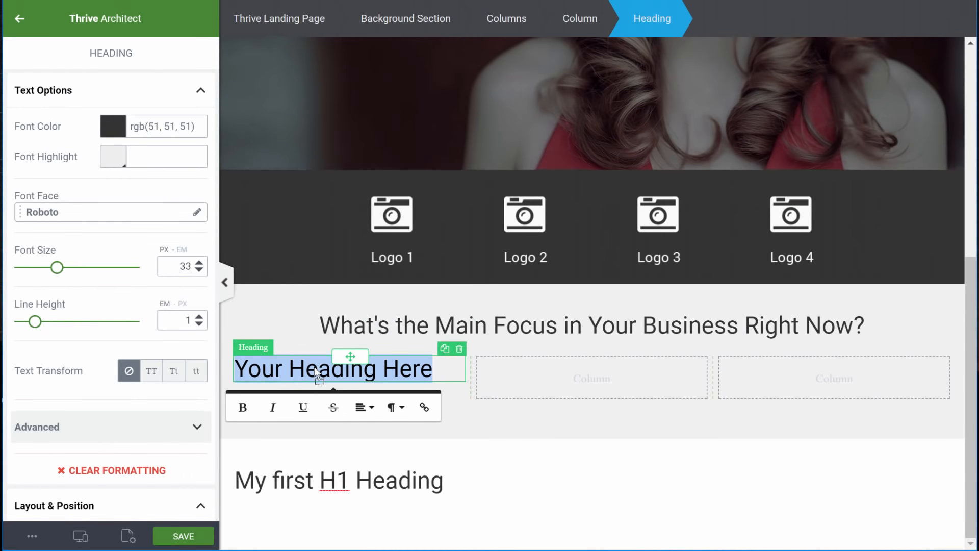
{"action": "left_click", "coordinate": [395, 408]}
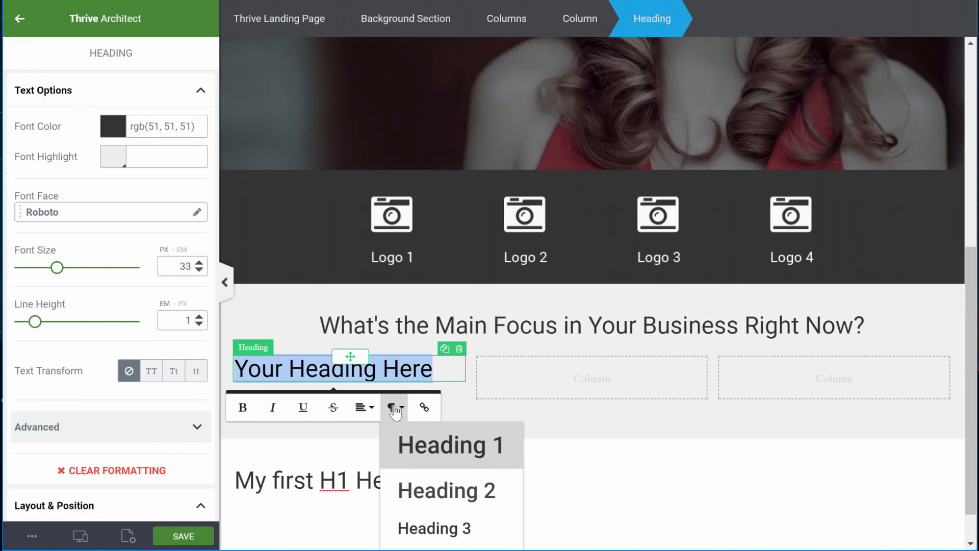
{"action": "left_click", "coordinate": [448, 530]}
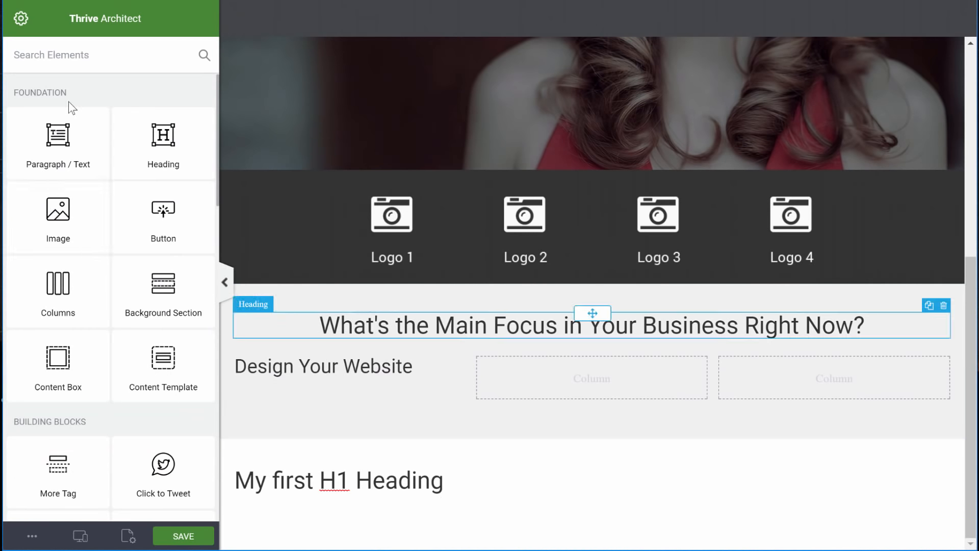
Add the picture_icon_3 image to the first column with the text "Discover how to quickly design professional looking websites. Download our 25 free design resources guide." below
{"action": "left_click_drag", "start_coordinate": [58, 220], "coordinate": [327, 375]}
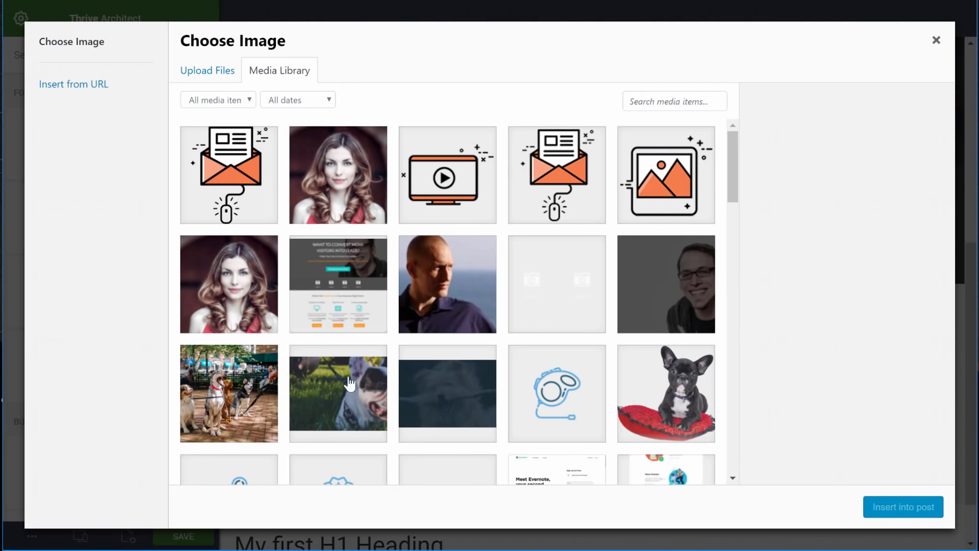
{"action": "left_click", "coordinate": [667, 175]}
{"action": "left_click", "coordinate": [903, 507]}
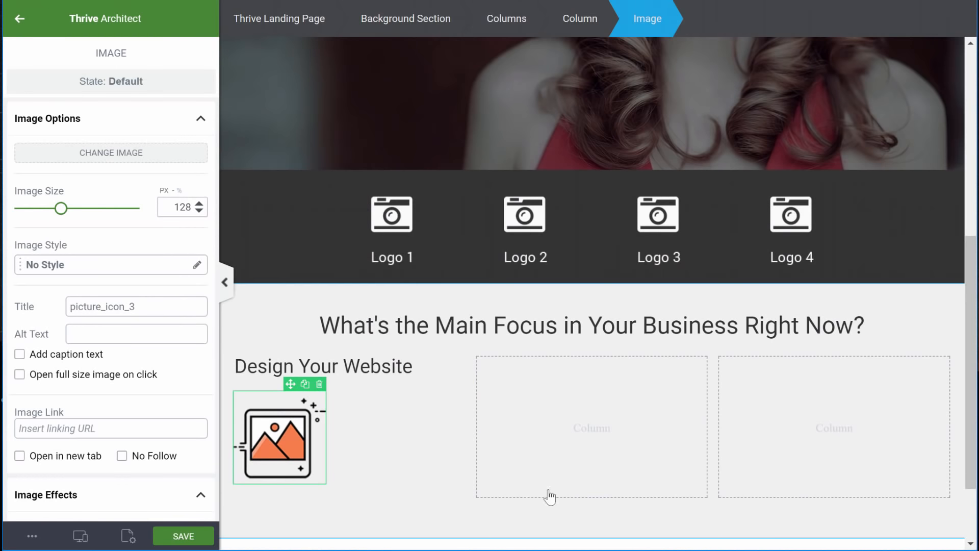
{"action": "key", "text": "Escape"}
{"action": "left_click_drag", "start_coordinate": [61, 135], "coordinate": [289, 481]}
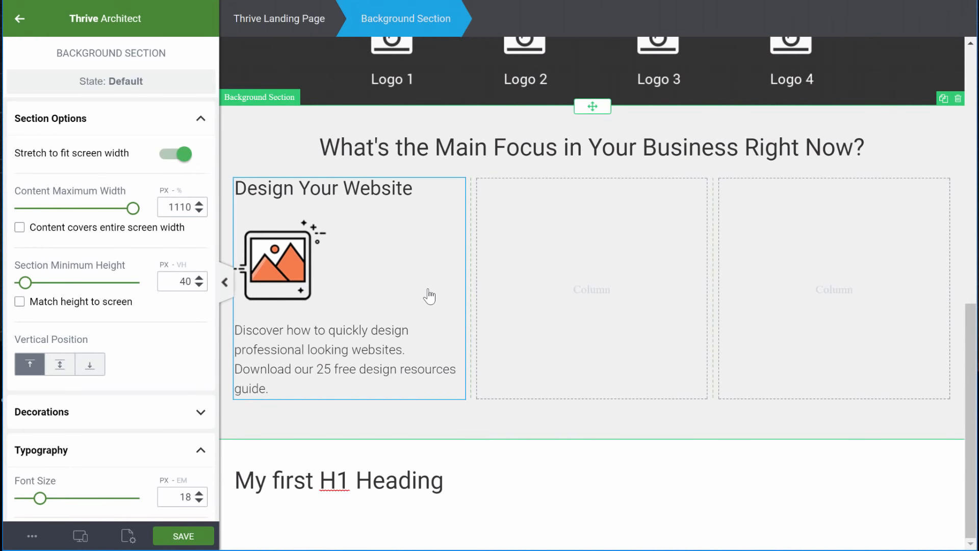
Copy the hero's "Download the Free Guide Now" button to the end of the first column, below the paragraph
{"action": "scroll", "coordinate": [430, 296], "scroll_direction": "up", "scroll_amount": 5}
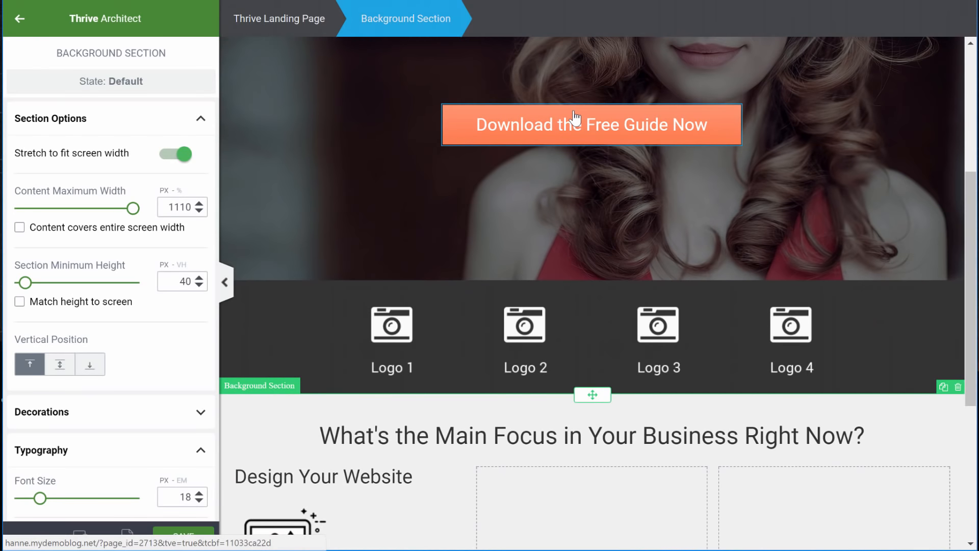
{"action": "left_click", "coordinate": [576, 117]}
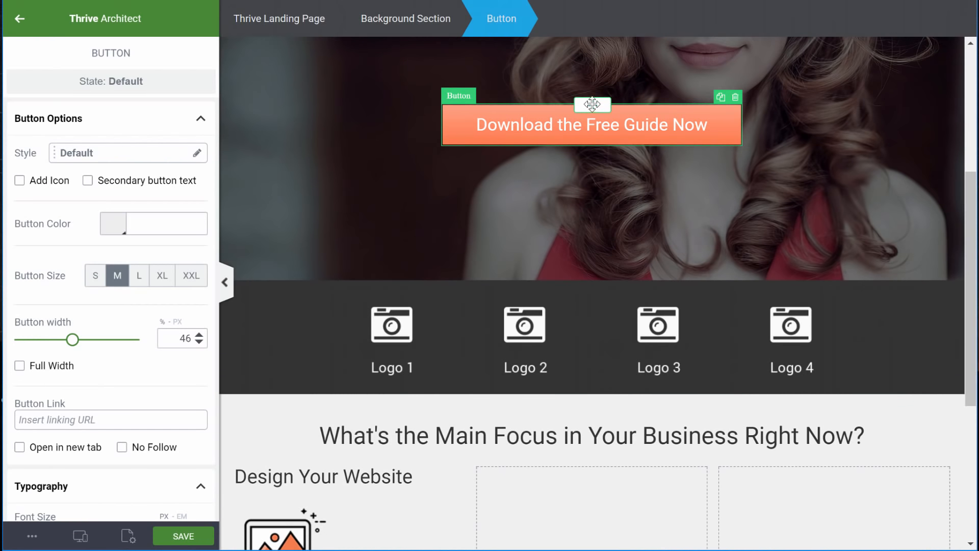
{"action": "left_click_drag", "start_coordinate": [592, 104], "coordinate": [367, 395]}
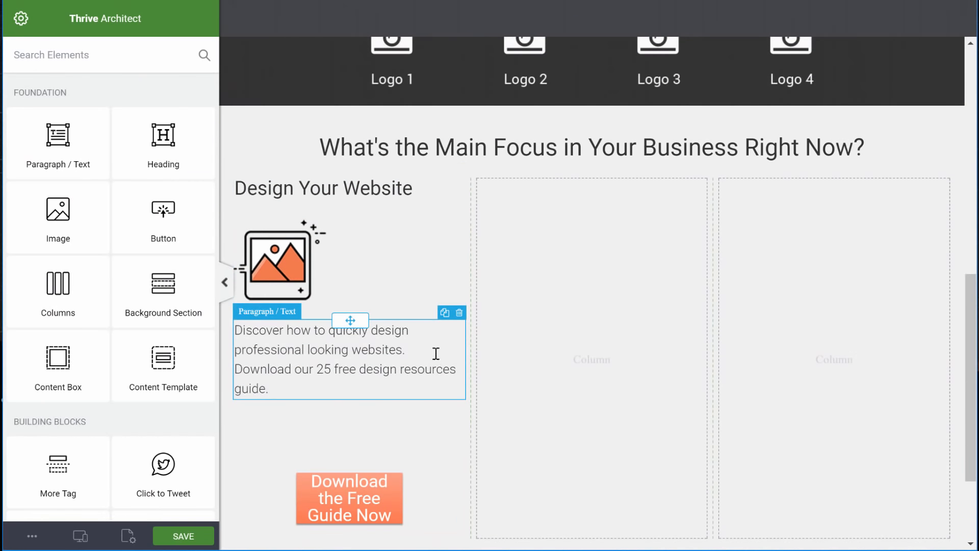
{"action": "scroll", "coordinate": [433, 342], "scroll_direction": "up", "scroll_amount": 5}
{"action": "scroll", "coordinate": [433, 342], "scroll_direction": "down", "scroll_amount": 9}
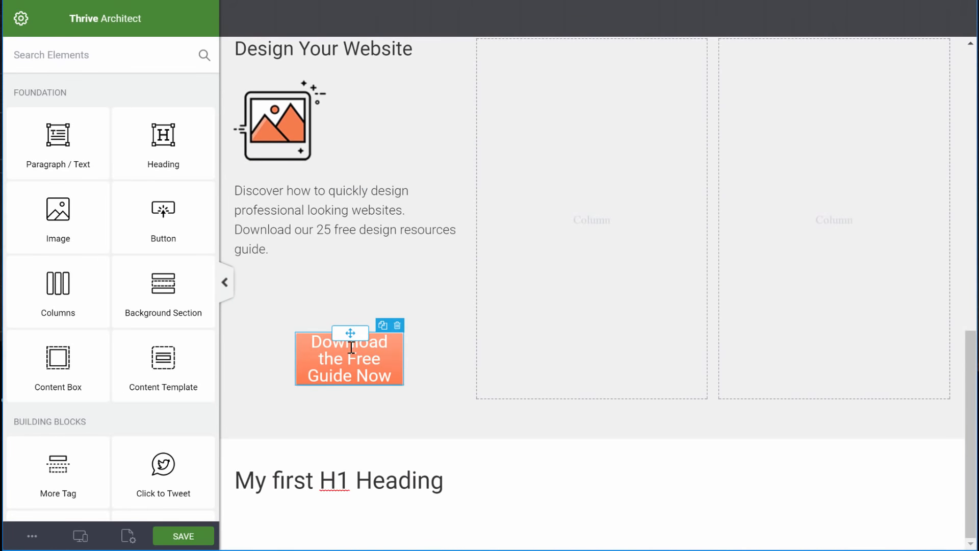
Set the first column's button to size S and change its label to "Get the Guide"
{"action": "left_click", "coordinate": [390, 349]}
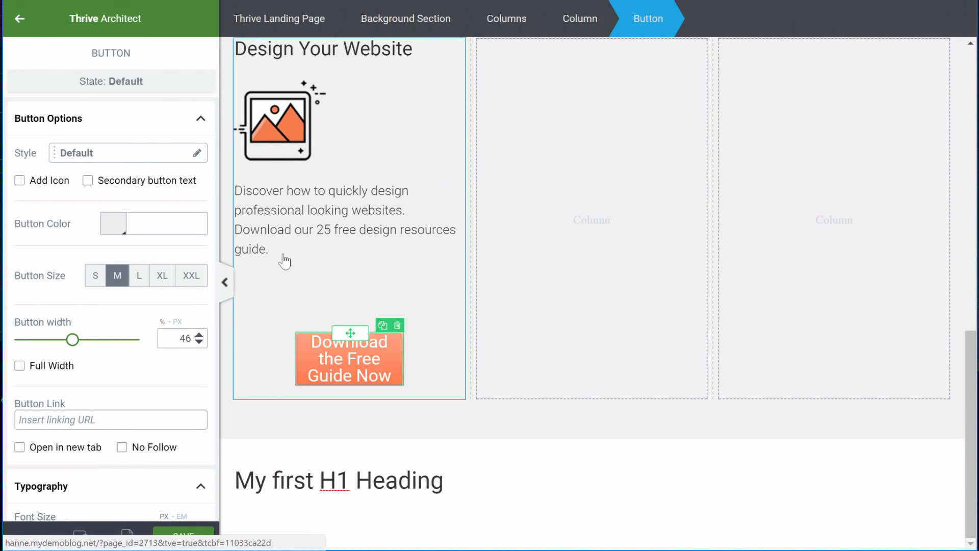
{"action": "left_click", "coordinate": [97, 280]}
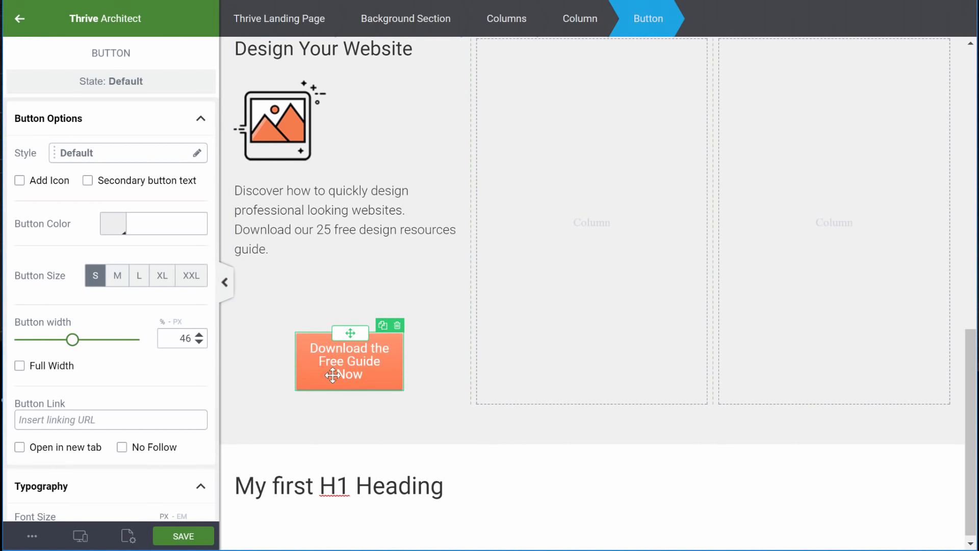
{"action": "triple_click", "coordinate": [312, 358]}
{"action": "type", "text": "Get the Guide"}
{"action": "left_click", "coordinate": [381, 321]}
Set the top margin of the "Get the Guide" button to 20
{"action": "left_click", "coordinate": [367, 369]}
{"action": "scroll", "coordinate": [104, 347], "scroll_direction": "down", "scroll_amount": 7}
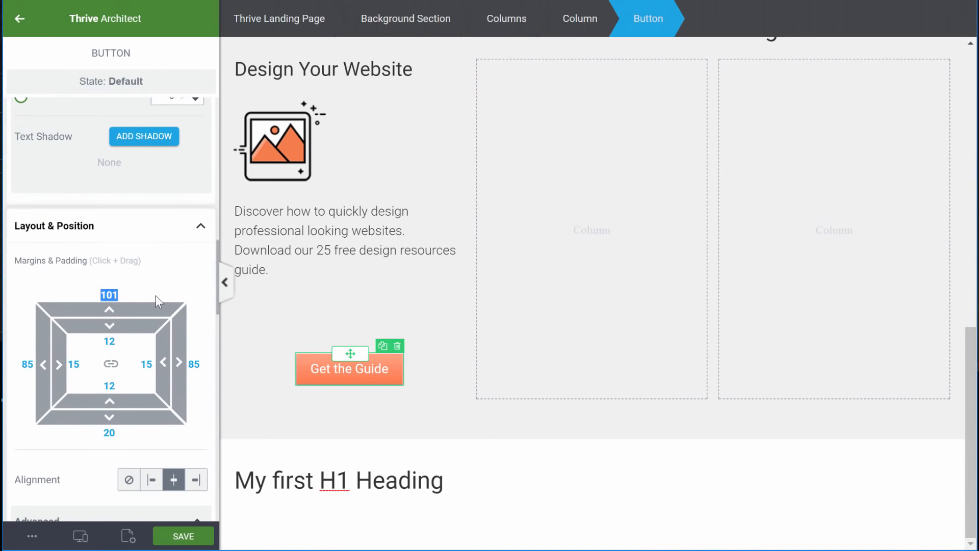
{"action": "type", "text": "20"}
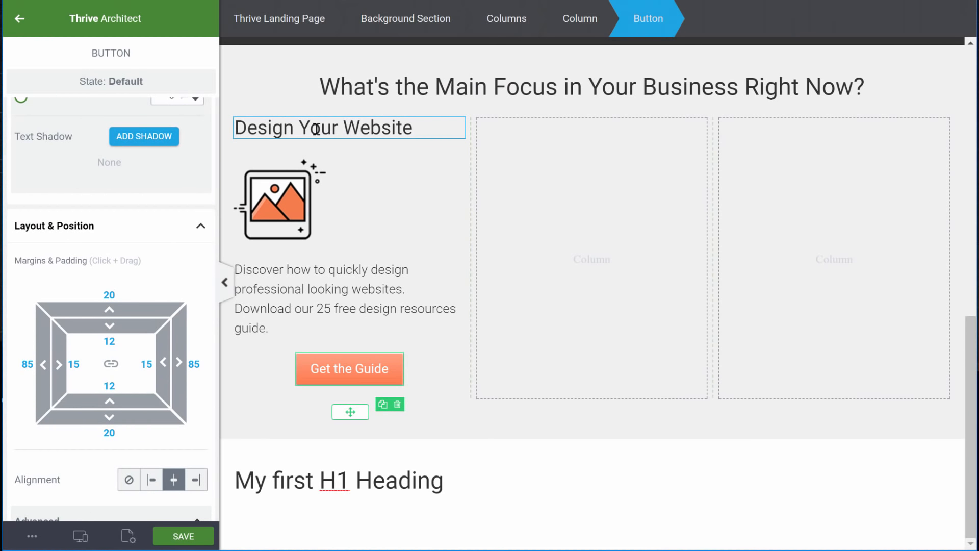
Center-align the "Design Your Website" heading in the first column
{"action": "left_click", "coordinate": [316, 129]}
{"action": "left_click", "coordinate": [364, 163]}
{"action": "left_click", "coordinate": [381, 209]}
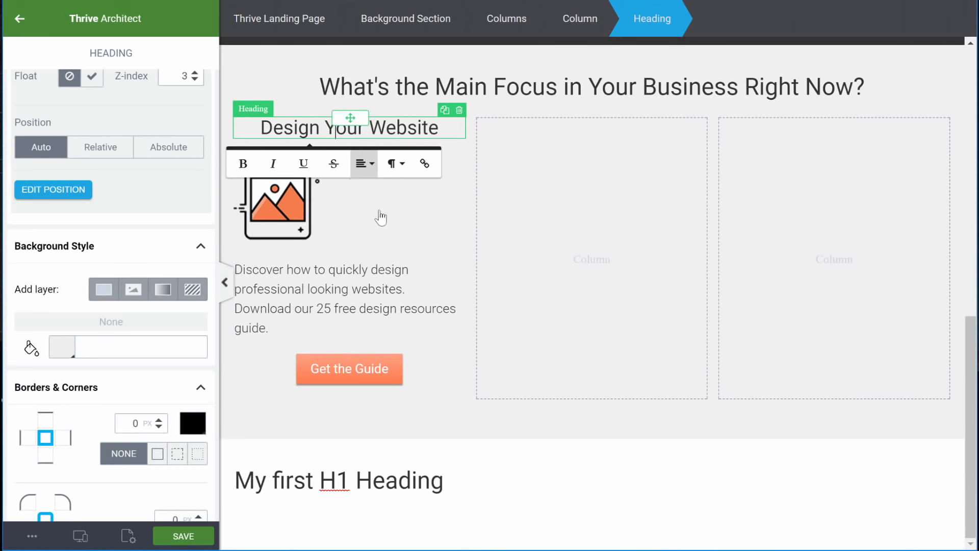
Set the picture icon's alignment to center within the first column
{"action": "left_click", "coordinate": [306, 210]}
{"action": "scroll", "coordinate": [164, 256], "scroll_direction": "down", "scroll_amount": 4}
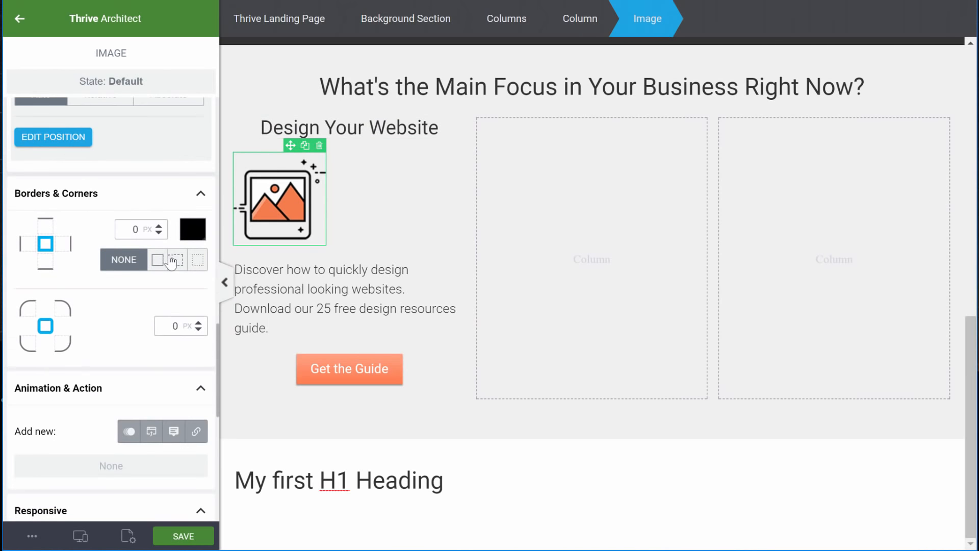
{"action": "scroll", "coordinate": [171, 261], "scroll_direction": "down", "scroll_amount": 3}
{"action": "scroll", "coordinate": [189, 302], "scroll_direction": "up", "scroll_amount": 8}
{"action": "left_click", "coordinate": [173, 280]}
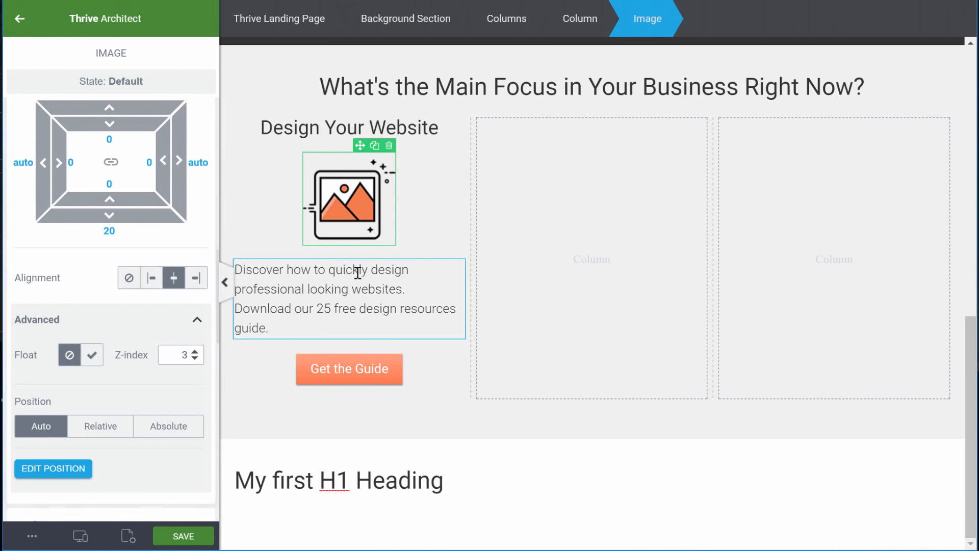
Center-align the paragraph text below the icon in the first column
{"action": "left_click", "coordinate": [415, 274]}
{"action": "left_click", "coordinate": [425, 301]}
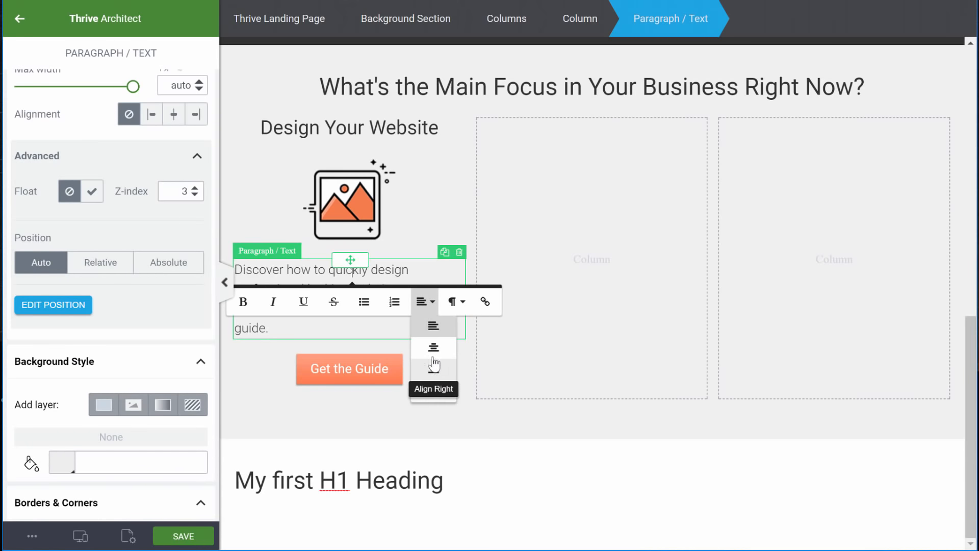
{"action": "left_click", "coordinate": [432, 348]}
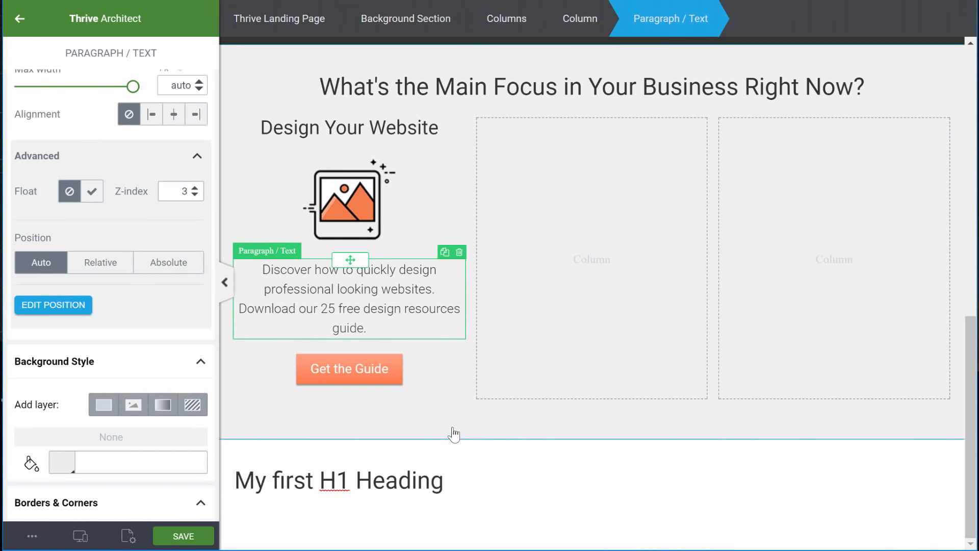
Set the top margin of the three-column element to 40 to space it from the section heading
{"action": "left_click", "coordinate": [469, 120]}
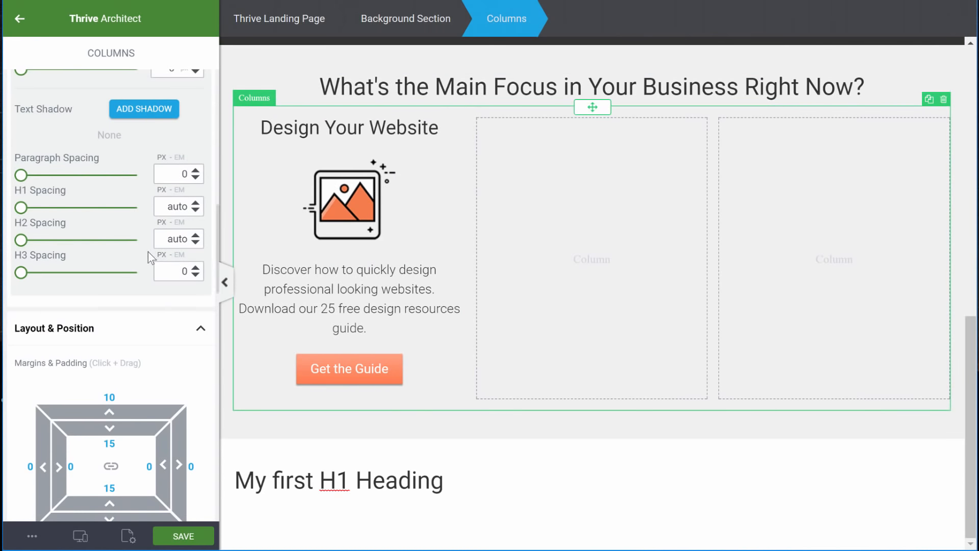
{"action": "scroll", "coordinate": [127, 286], "scroll_direction": "down", "scroll_amount": 2}
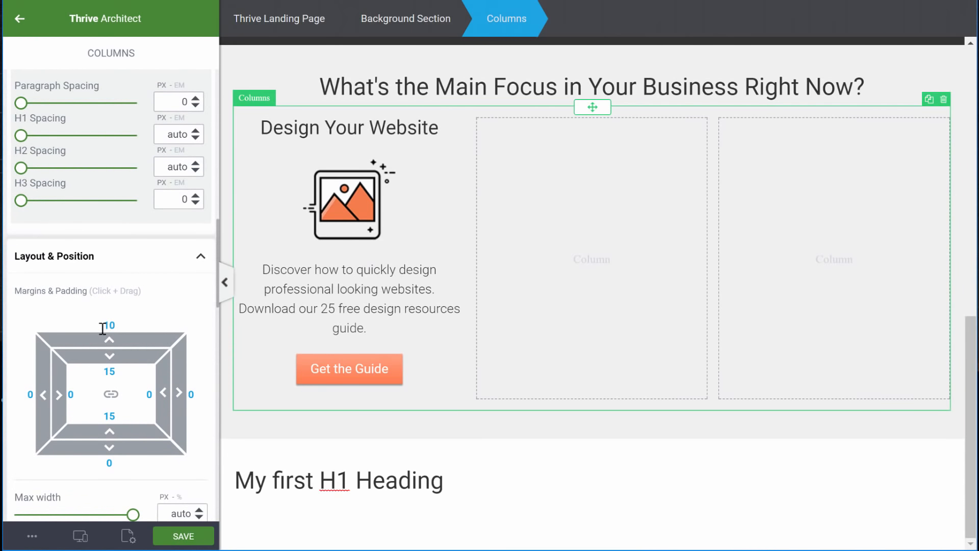
{"action": "type", "text": "40"}
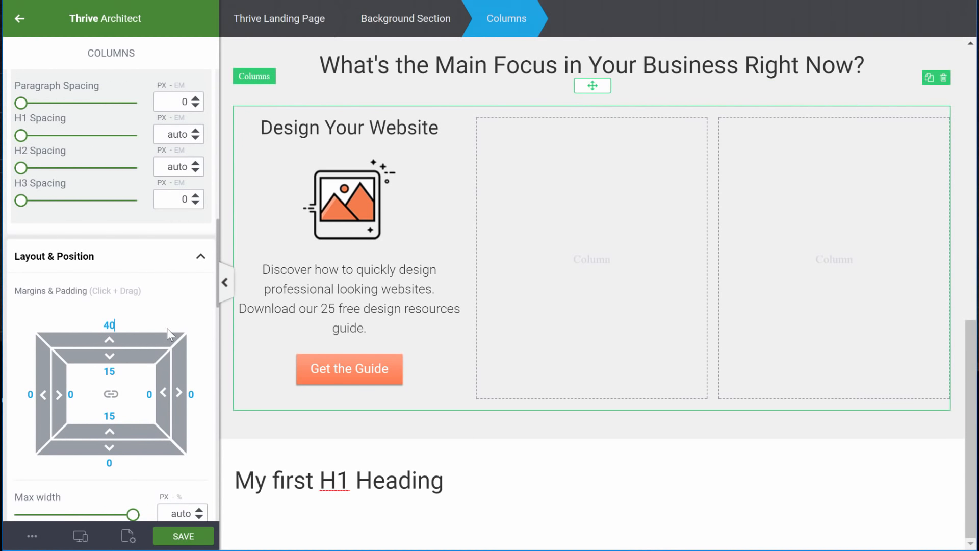
{"action": "left_click", "coordinate": [730, 96]}
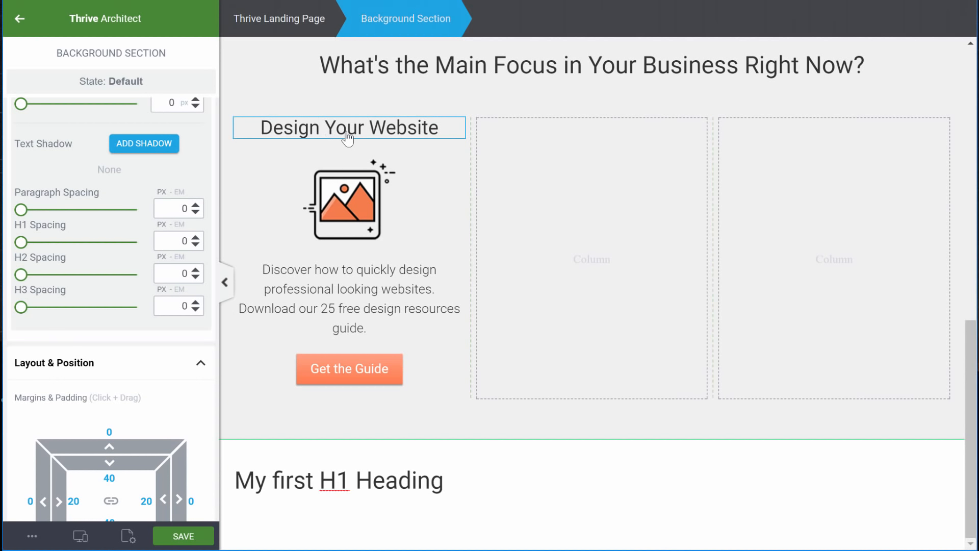
Copy the first column's heading, icon, paragraph and button into the second and third columns
{"action": "left_click_drag", "start_coordinate": [348, 138], "coordinate": [612, 160]}
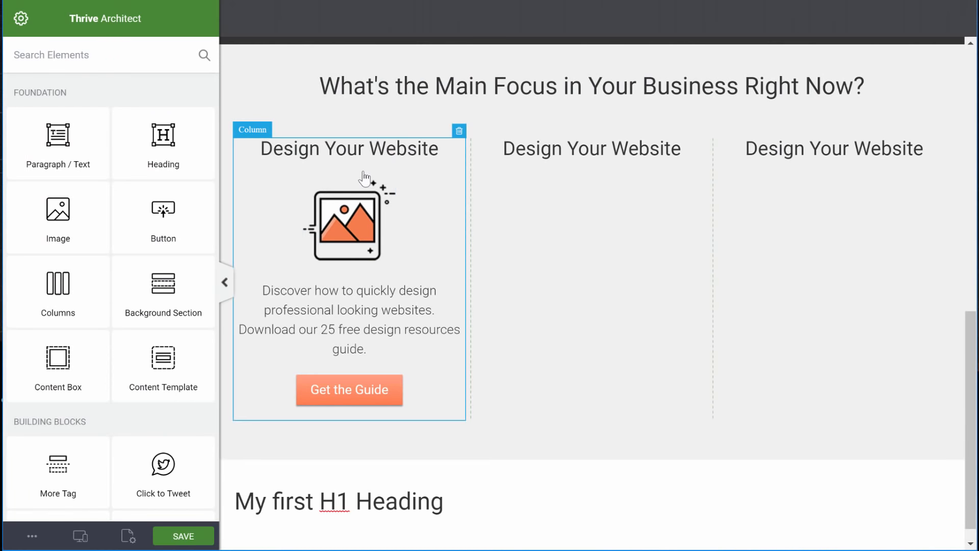
{"action": "left_click_drag", "start_coordinate": [349, 148], "coordinate": [594, 164]}
{"action": "left_click_drag", "start_coordinate": [596, 165], "coordinate": [596, 169]}
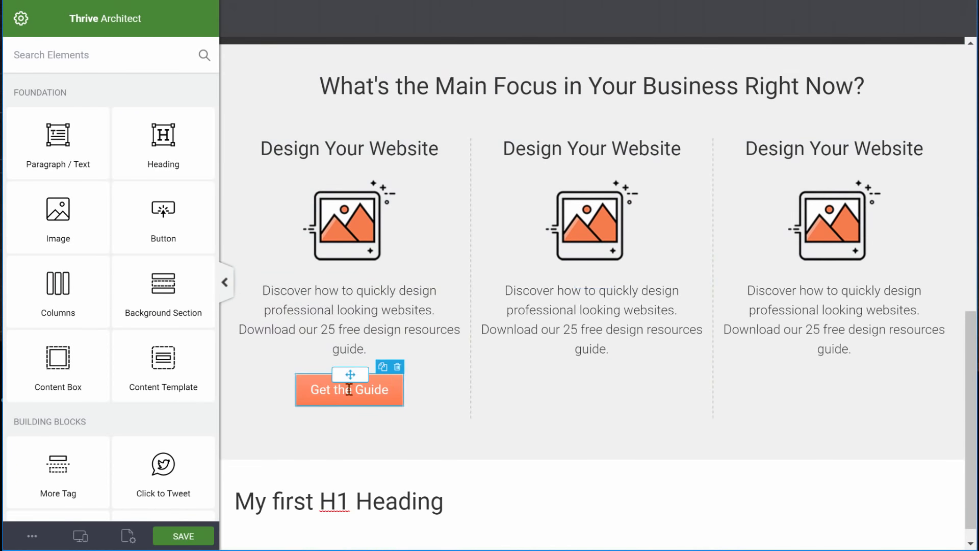
{"action": "left_click_drag", "start_coordinate": [349, 390], "coordinate": [592, 391]}
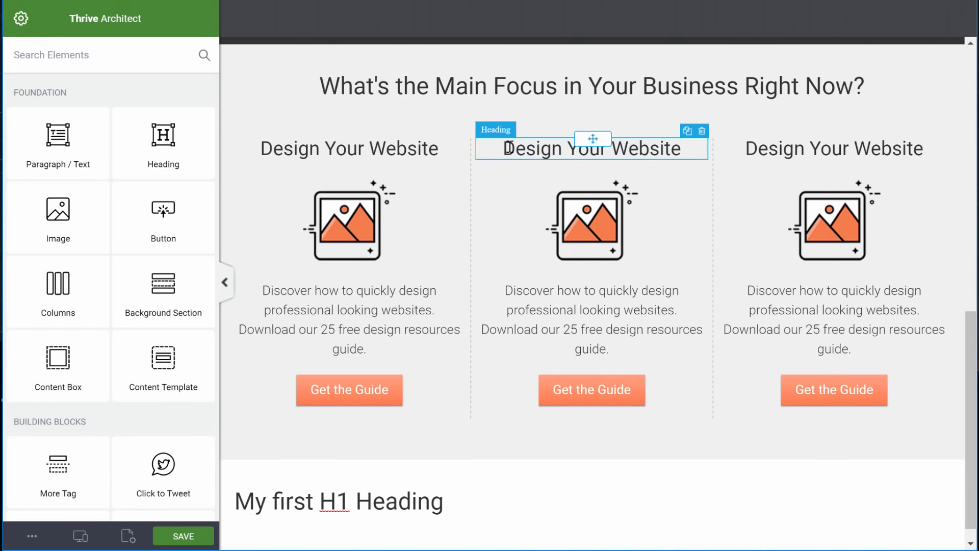
Change the second column's heading to "Build Your List"
{"action": "left_click", "coordinate": [587, 148]}
{"action": "type", "text": "Build Your List"}
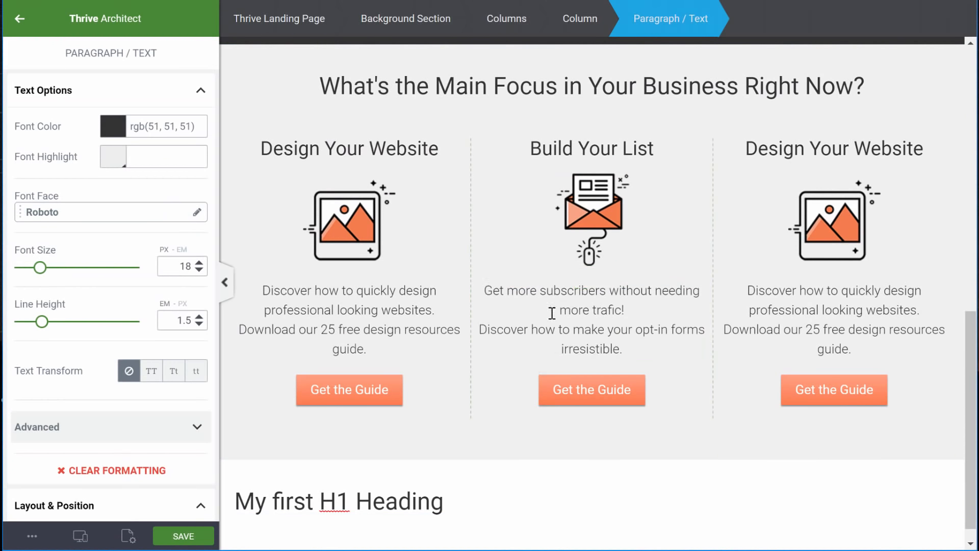
Replace the third column's image with the video screen icon and start "Follow the Rapid Landing Page Mini Course." on a new line
{"action": "left_click", "coordinate": [835, 220]}
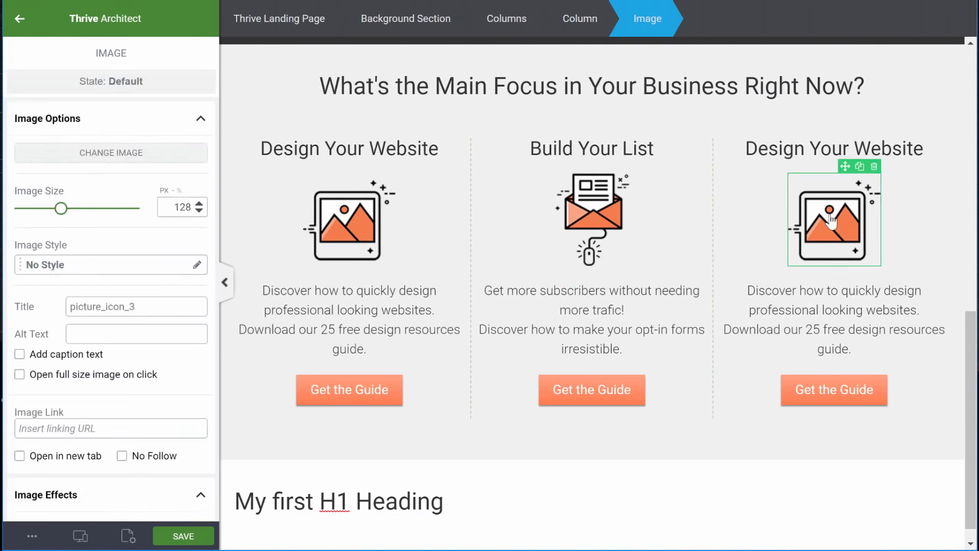
{"action": "left_click", "coordinate": [113, 151]}
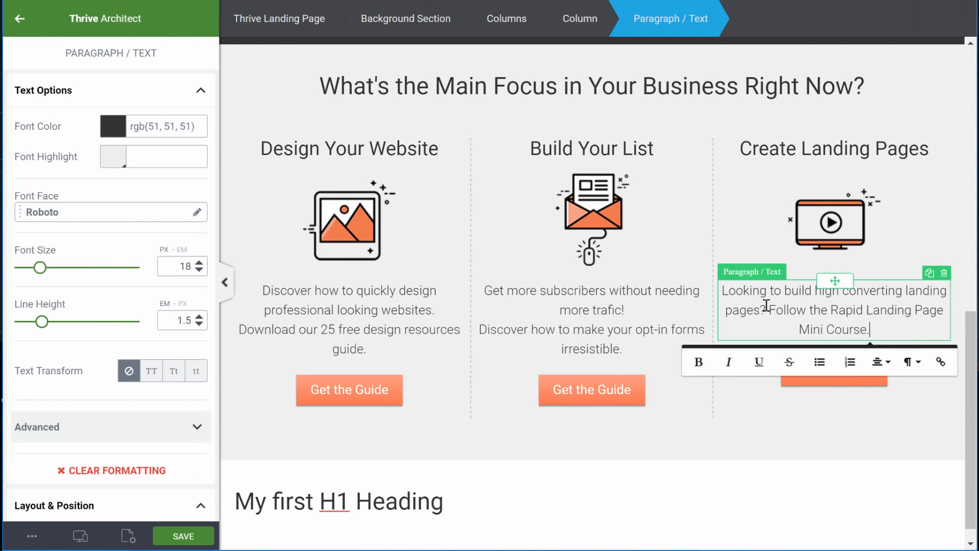
{"action": "left_click", "coordinate": [770, 312]}
{"action": "key", "text": "Return"}
Change the third column's button text to "Follow the course" and widen the button by reducing its side margins
{"action": "left_click", "coordinate": [839, 394]}
{"action": "key", "text": "ctrl+a"}
{"action": "type", "text": "Follow the course"}
{"action": "left_click", "coordinate": [878, 402]}
{"action": "left_click_drag", "start_coordinate": [72, 340], "coordinate": [98, 339]}
Change the second column's button text to "Download Now" and widen the button
{"action": "left_click", "coordinate": [604, 401]}
{"action": "key", "text": "ctrl+a"}
{"action": "type", "text": "Download Now"}
{"action": "left_click", "coordinate": [631, 408]}
Add equal left and right padding to each of the three columns and save the page
{"action": "left_click", "coordinate": [271, 406]}
{"action": "scroll", "coordinate": [123, 365], "scroll_direction": "down", "scroll_amount": 6}
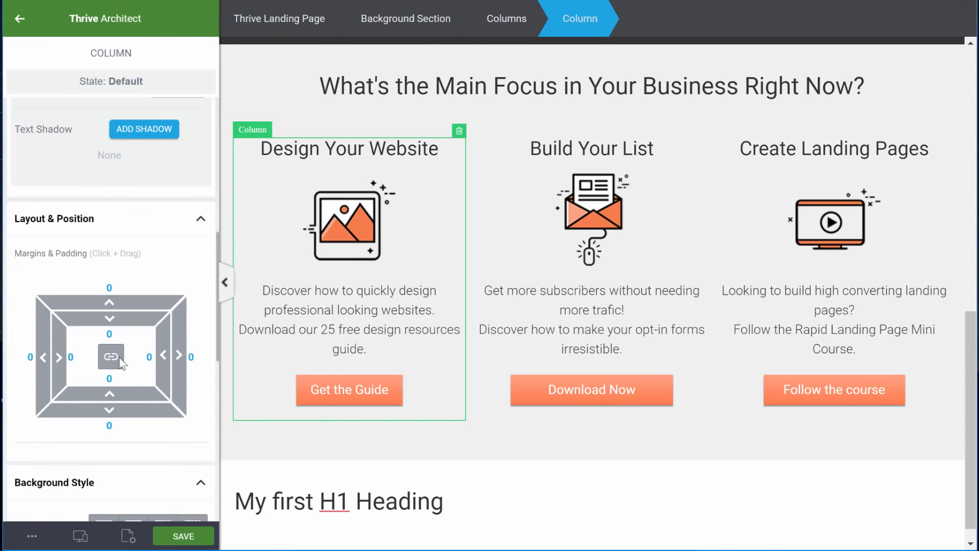
{"action": "left_click", "coordinate": [69, 358]}
{"action": "type", "text": "1"}
{"action": "left_click", "coordinate": [146, 358]}
{"action": "type", "text": "1"}
{"action": "left_click", "coordinate": [498, 267]}
{"action": "left_click", "coordinate": [69, 358]}
{"action": "type", "text": "1"}
{"action": "left_click", "coordinate": [146, 358]}
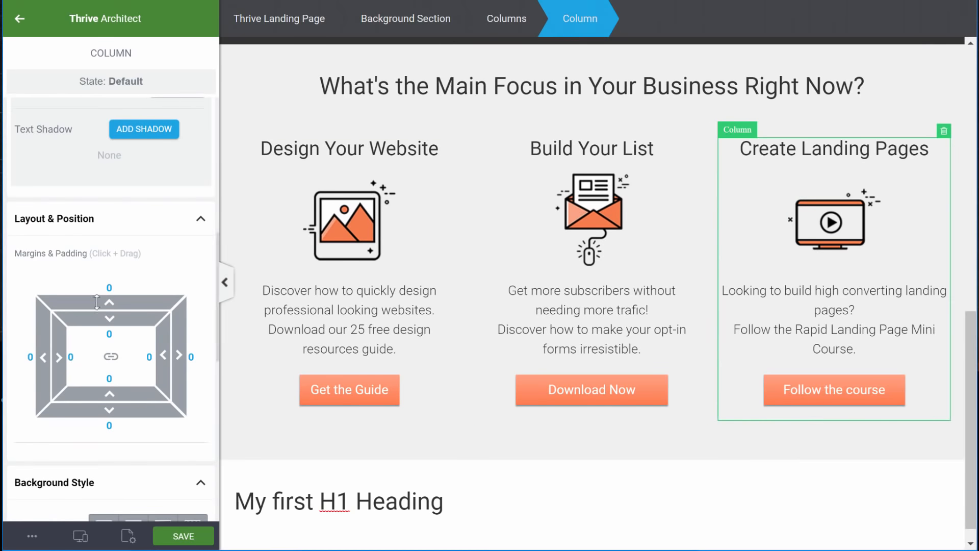
{"action": "type", "text": "1"}
{"action": "left_click", "coordinate": [184, 536]}
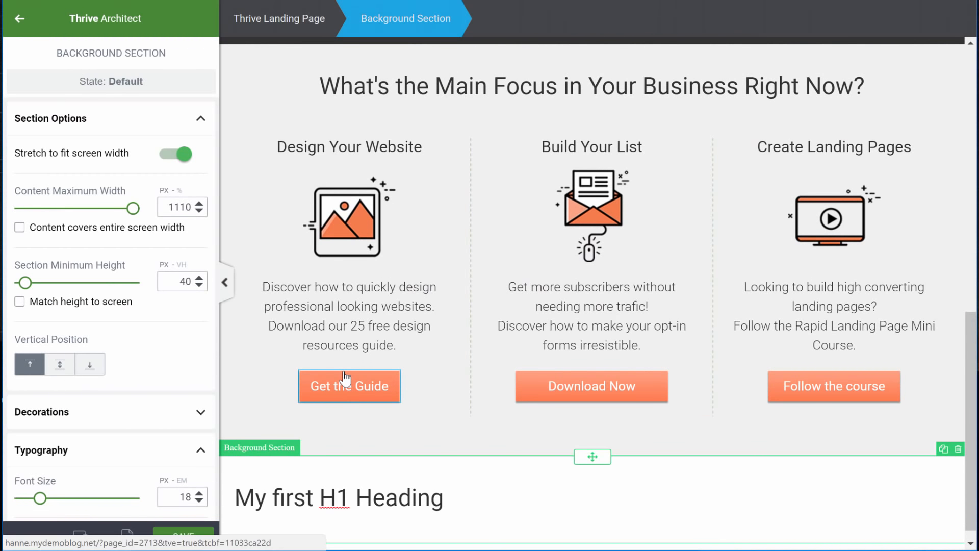
Review the settings of the "Get the Guide" button down to its click action
{"action": "left_click", "coordinate": [344, 380]}
{"action": "scroll", "coordinate": [128, 335], "scroll_direction": "down", "scroll_amount": 8}
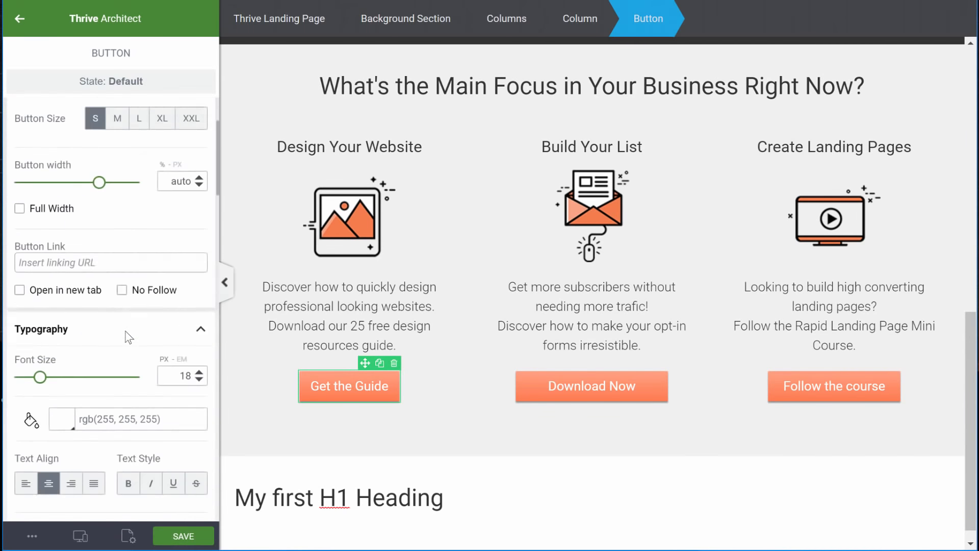
{"action": "scroll", "coordinate": [129, 337], "scroll_direction": "down", "scroll_amount": 10}
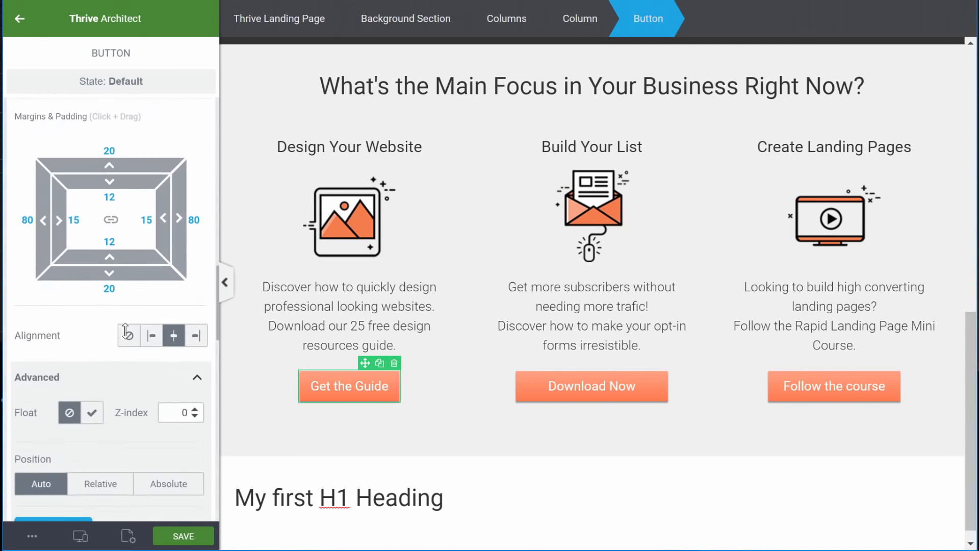
{"action": "scroll", "coordinate": [127, 338], "scroll_direction": "down", "scroll_amount": 3}
{"action": "scroll", "coordinate": [127, 338], "scroll_direction": "down", "scroll_amount": 6}
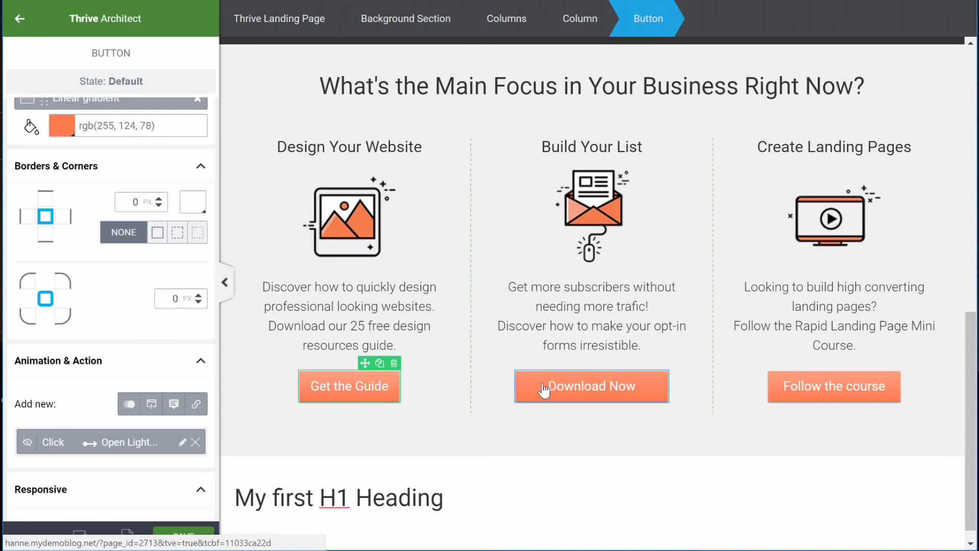
Remove the click action that opens the "Upside down guide" lightbox from the "Download Now" button
{"action": "left_click", "coordinate": [542, 388]}
{"action": "left_click", "coordinate": [518, 386]}
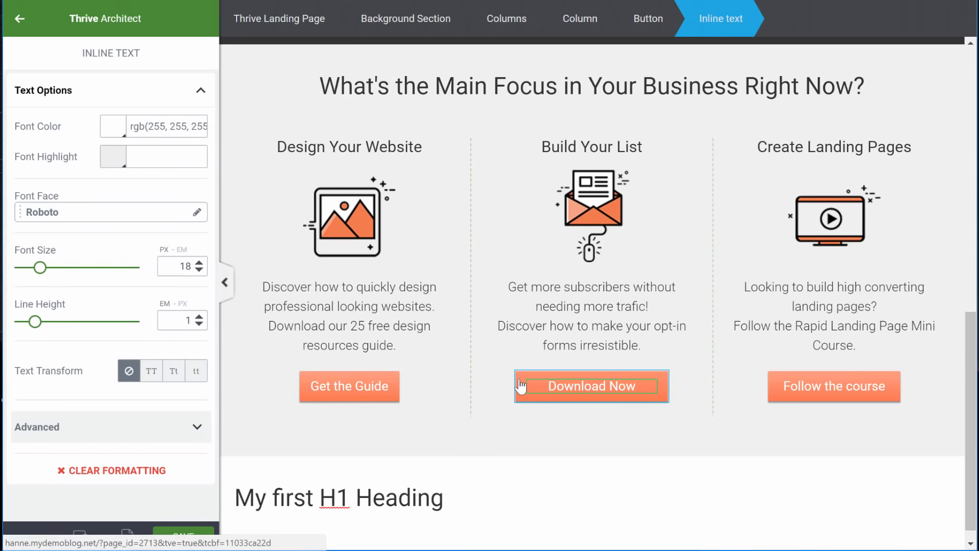
{"action": "scroll", "coordinate": [87, 384], "scroll_direction": "down", "scroll_amount": 15}
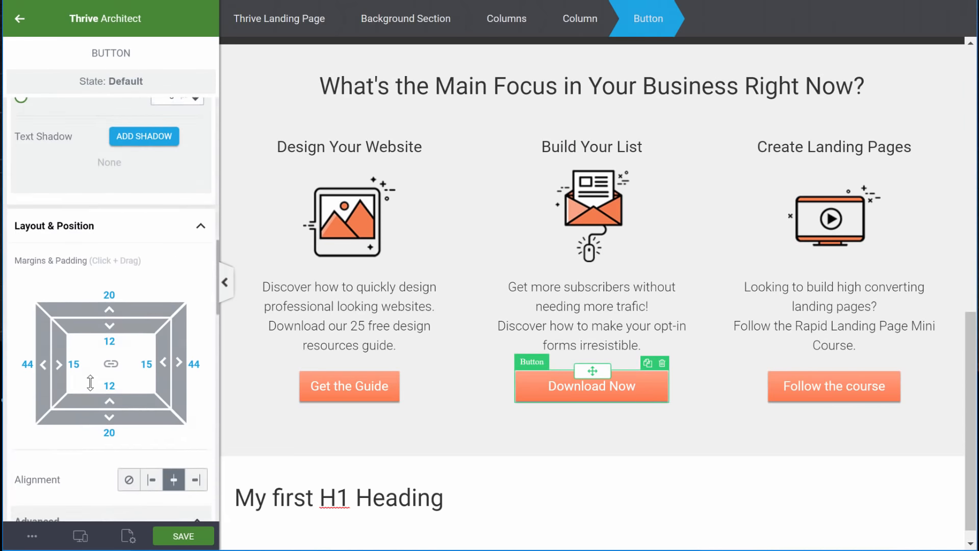
{"action": "scroll", "coordinate": [127, 312], "scroll_direction": "down", "scroll_amount": 6}
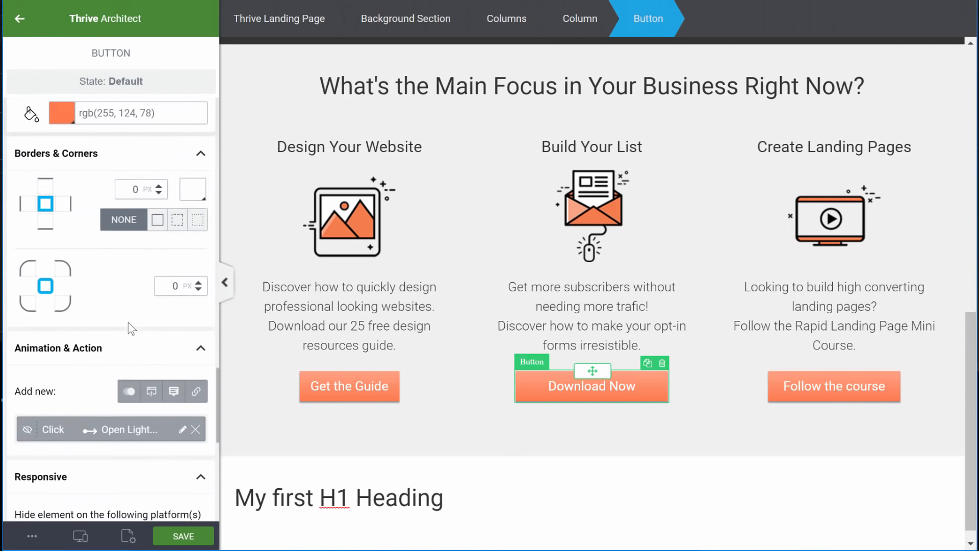
{"action": "left_click", "coordinate": [182, 357]}
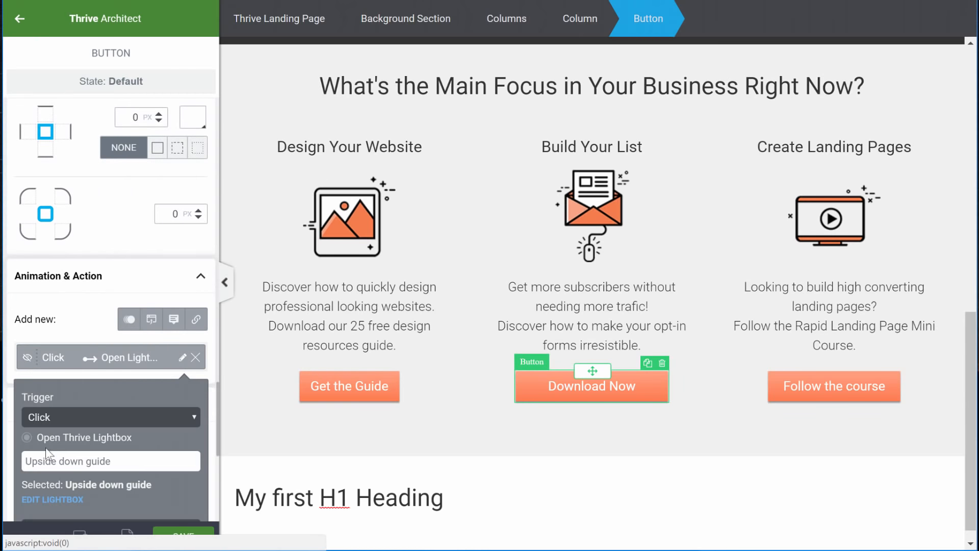
{"action": "scroll", "coordinate": [85, 324], "scroll_direction": "down", "scroll_amount": 3}
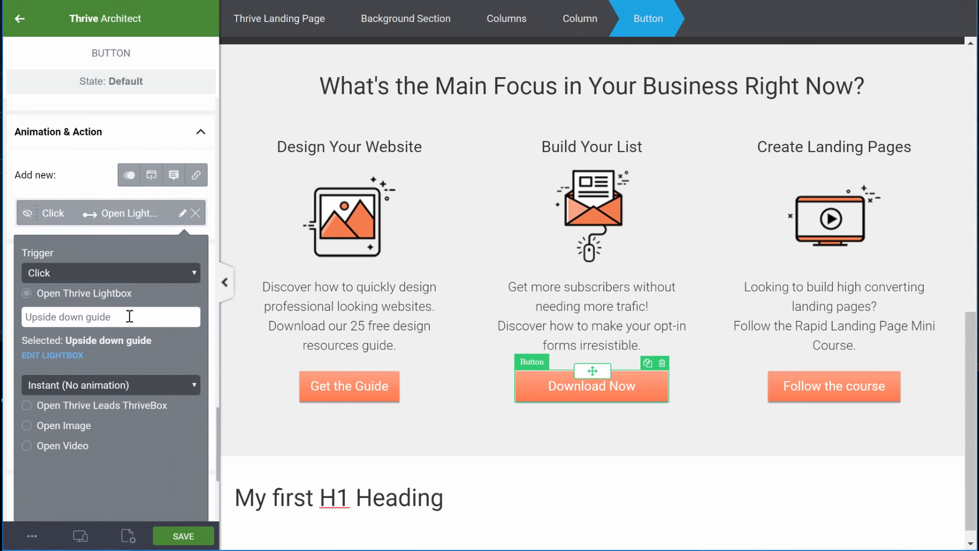
{"action": "left_click", "coordinate": [197, 214]}
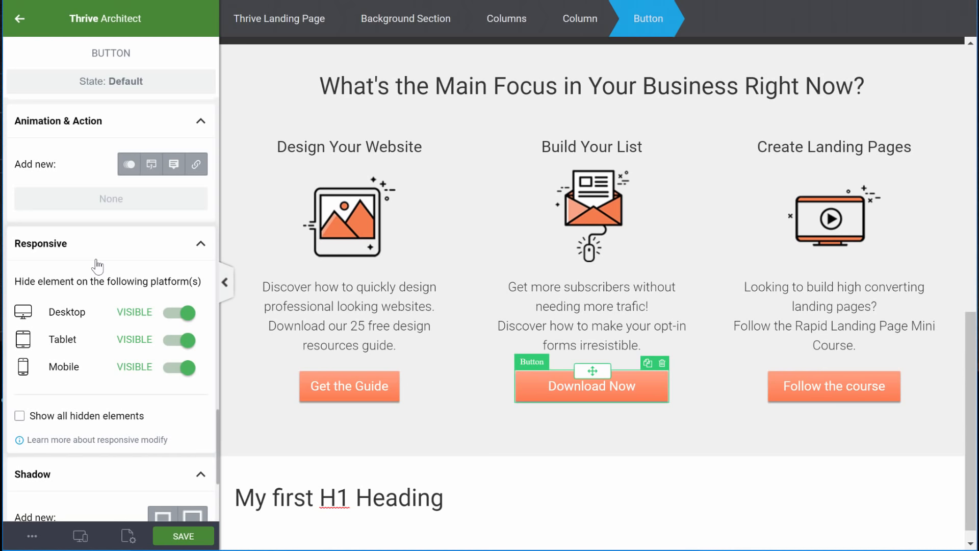
Replace the placeholder heading below the columns with "We believe that building a conversion optimized website should be easy!"
{"action": "scroll", "coordinate": [588, 460], "scroll_direction": "down", "scroll_amount": 1}
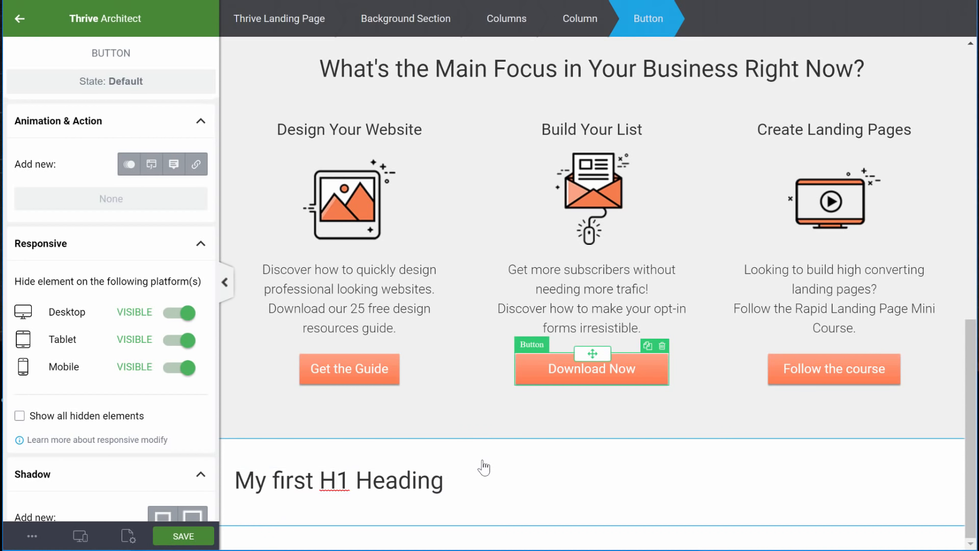
{"action": "triple_click", "coordinate": [498, 507]}
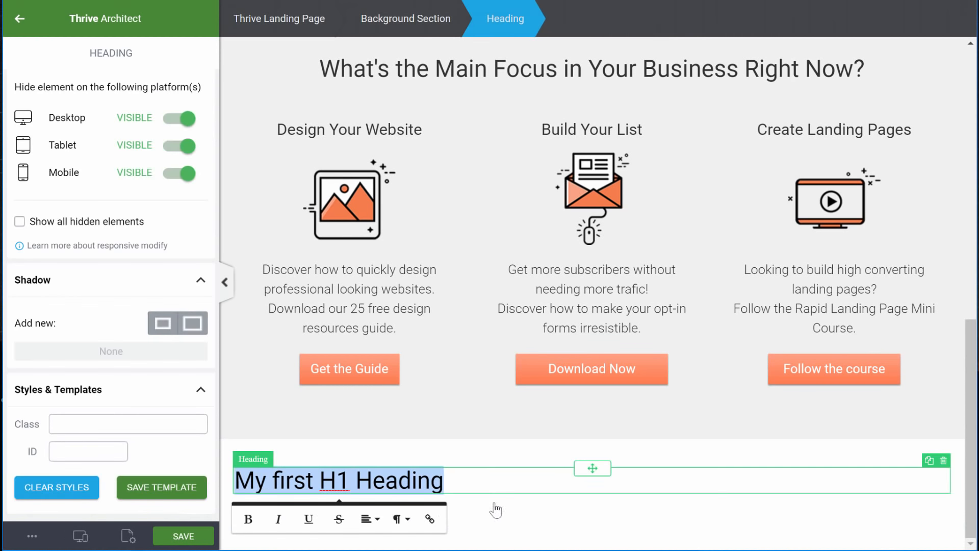
{"action": "type", "text": "We believe that building a conversion optimized website should be easy!"}
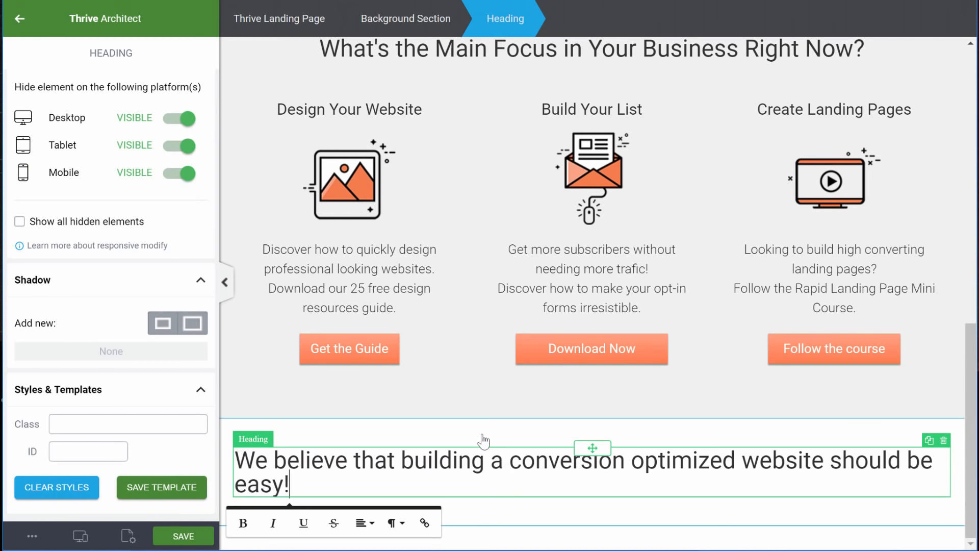
{"action": "left_click", "coordinate": [481, 430]}
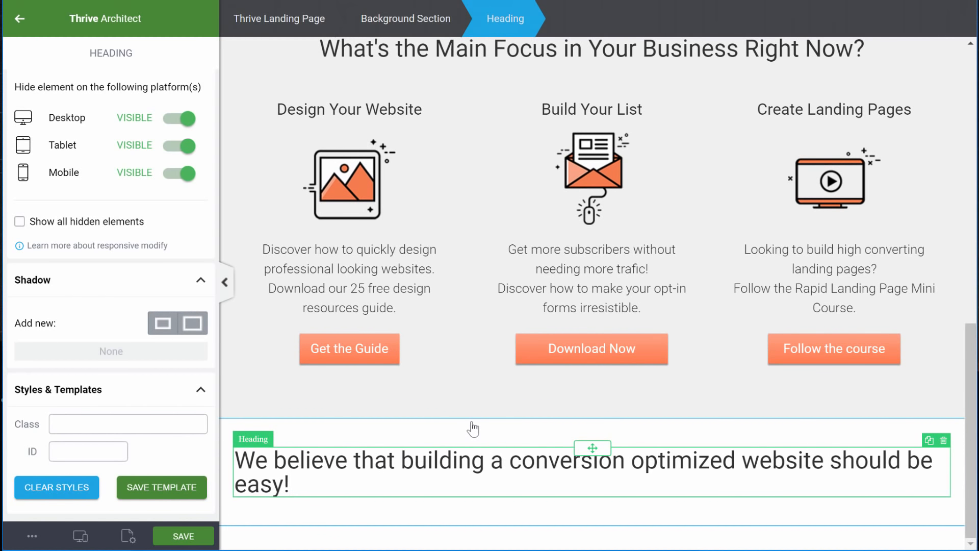
Set the content maximum width of the background section containing the new heading to 800 px
{"action": "scroll", "coordinate": [123, 210], "scroll_direction": "up", "scroll_amount": 10}
{"action": "scroll", "coordinate": [122, 211], "scroll_direction": "up", "scroll_amount": 6}
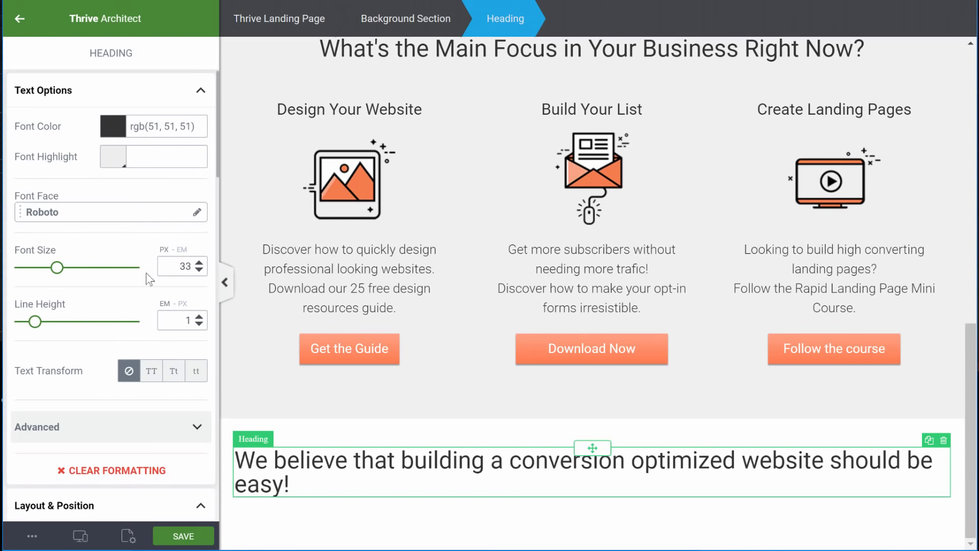
{"action": "left_click", "coordinate": [288, 512]}
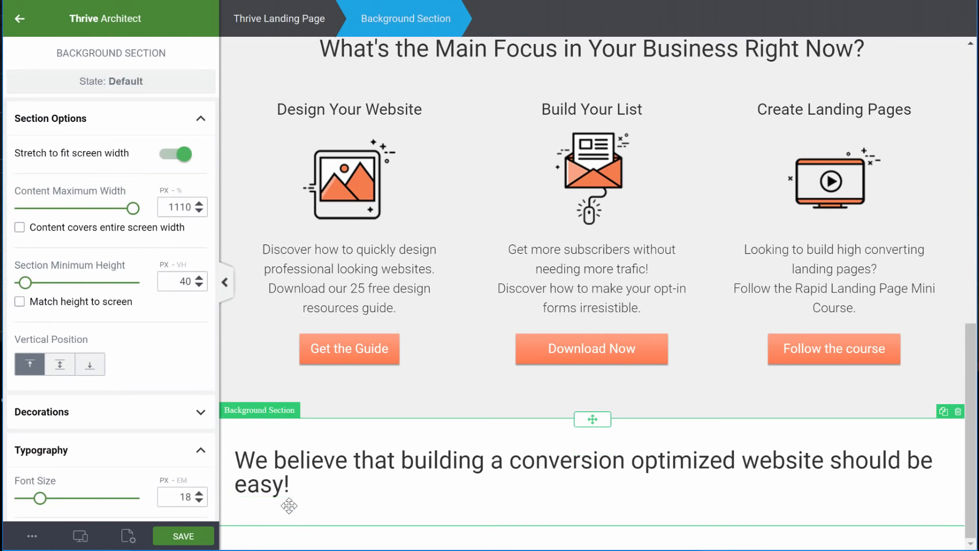
{"action": "double_click", "coordinate": [170, 209]}
{"action": "type", "text": "800"}
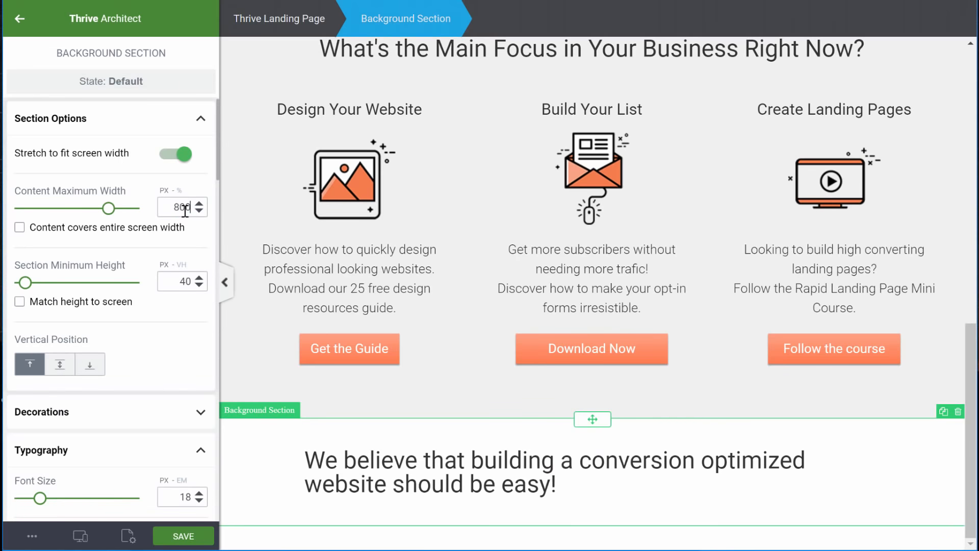
Center-align the "We believe" heading and increase its line height slightly
{"action": "left_click", "coordinate": [652, 494]}
{"action": "left_click", "coordinate": [488, 500]}
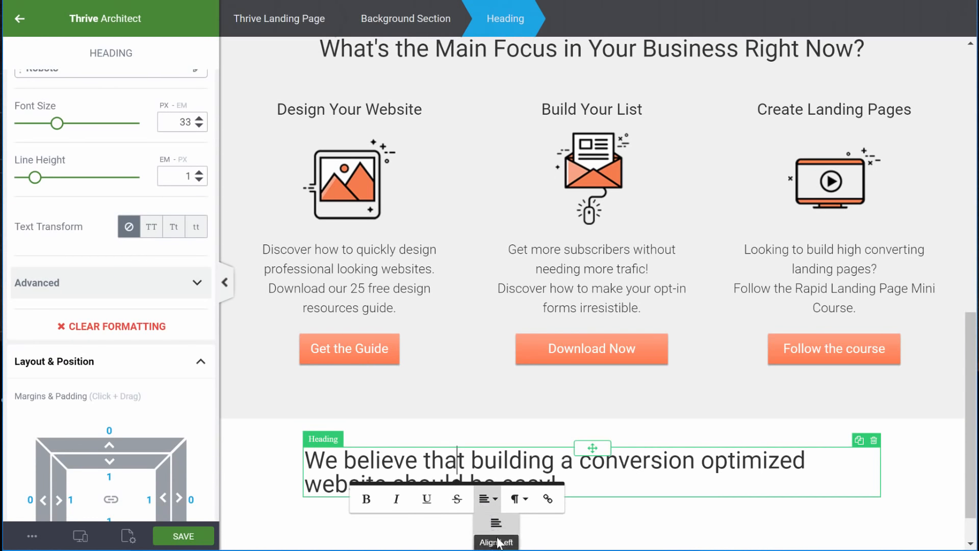
{"action": "left_click", "coordinate": [498, 544]}
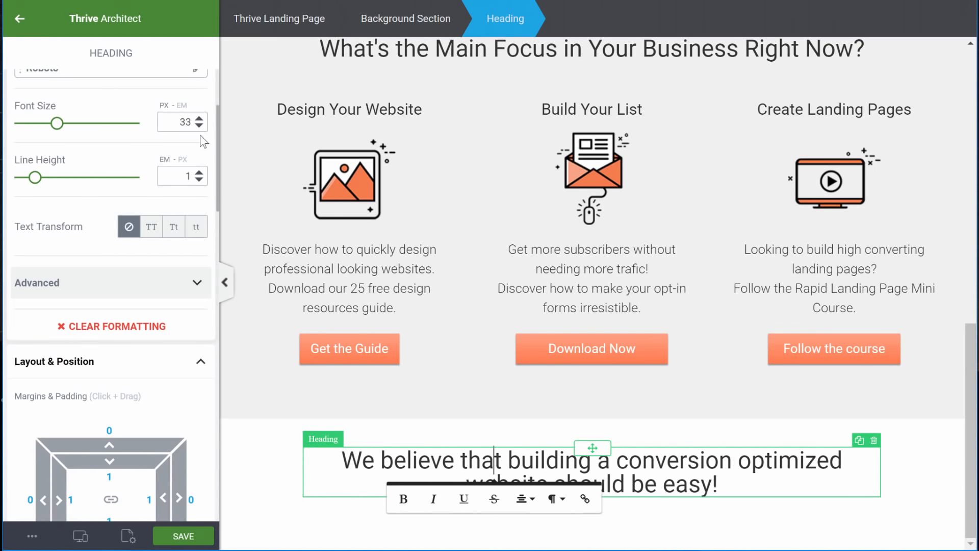
{"action": "left_click_drag", "start_coordinate": [36, 180], "coordinate": [40, 179]}
{"action": "left_click", "coordinate": [934, 478]}
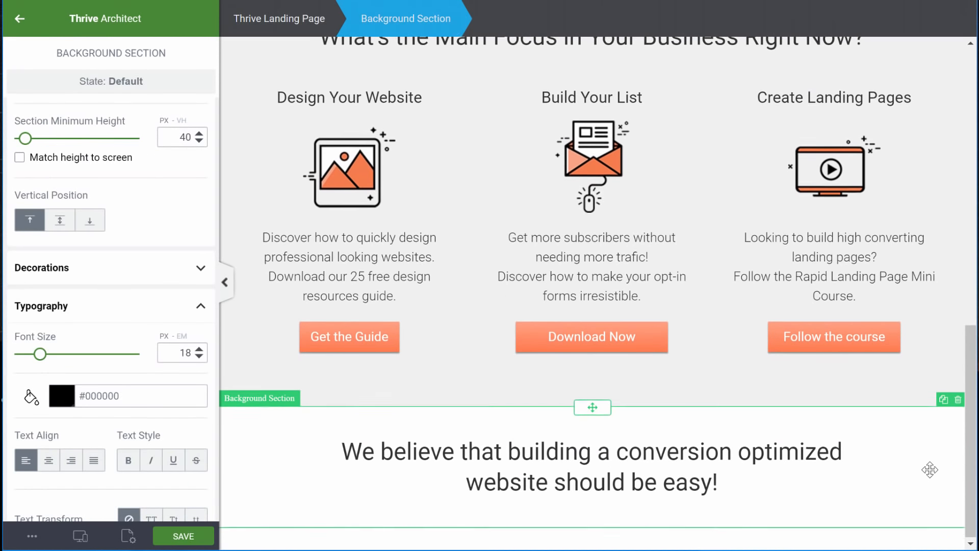
Add a paragraph below the "We believe" heading and paste the copied text beginning "Have you ever tried to build a beautiful, conversion optimized webpage"
{"action": "left_click", "coordinate": [20, 18]}
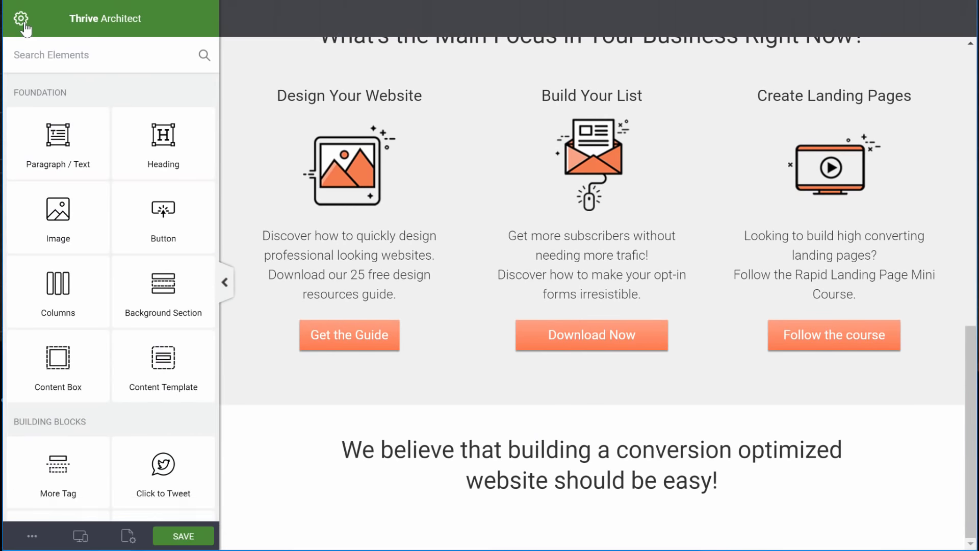
{"action": "left_click_drag", "start_coordinate": [97, 159], "coordinate": [587, 498]}
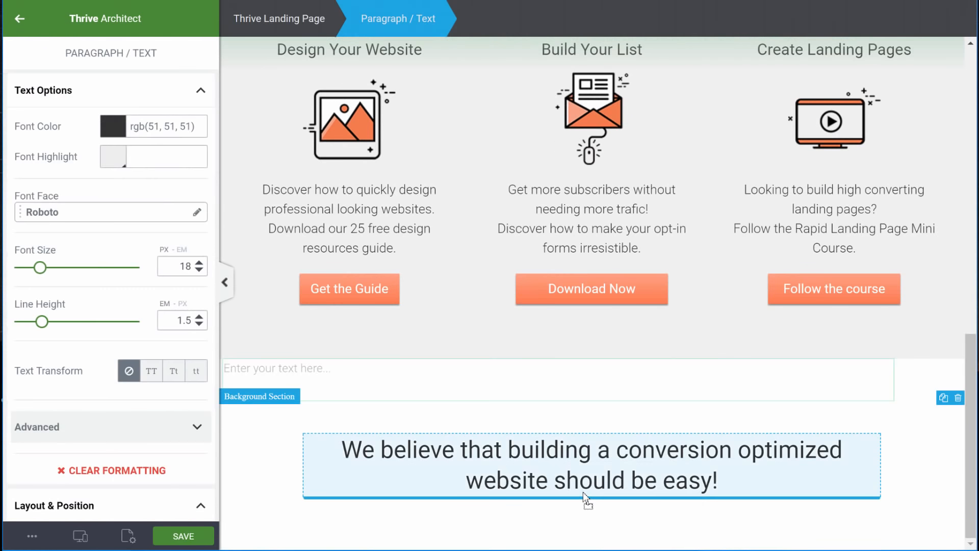
{"action": "key", "text": "ctrl+v"}
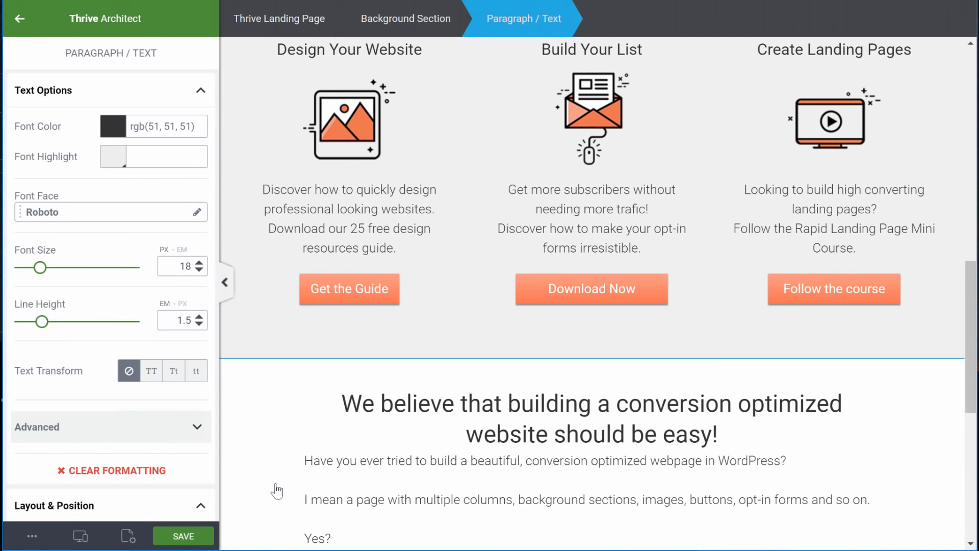
{"action": "scroll", "coordinate": [621, 478], "scroll_direction": "down", "scroll_amount": 3}
{"action": "scroll", "coordinate": [621, 478], "scroll_direction": "down", "scroll_amount": 3}
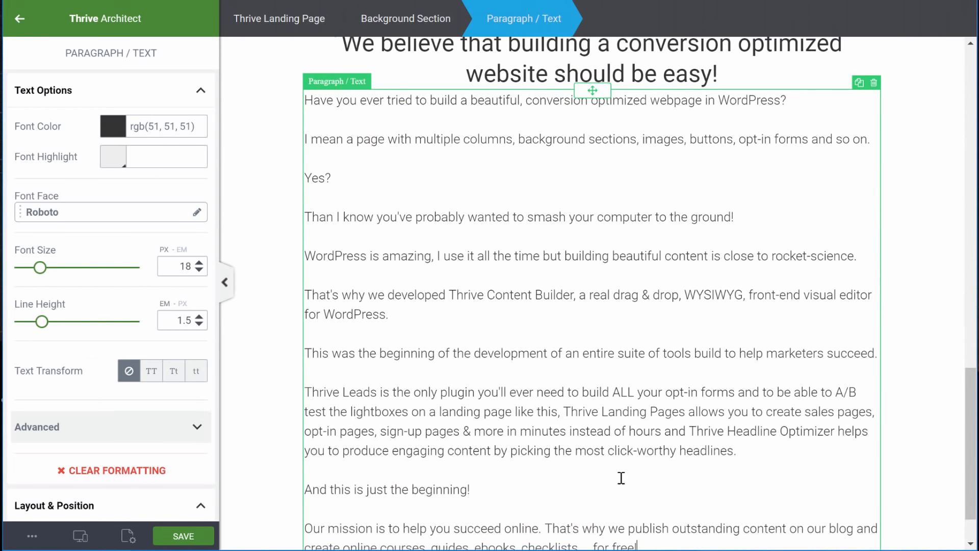
{"action": "scroll", "coordinate": [621, 477], "scroll_direction": "up", "scroll_amount": 2}
Insert the Upside-down-thumb portrait from the media library between the "We believe" heading and the pasted text
{"action": "left_click", "coordinate": [939, 300]}
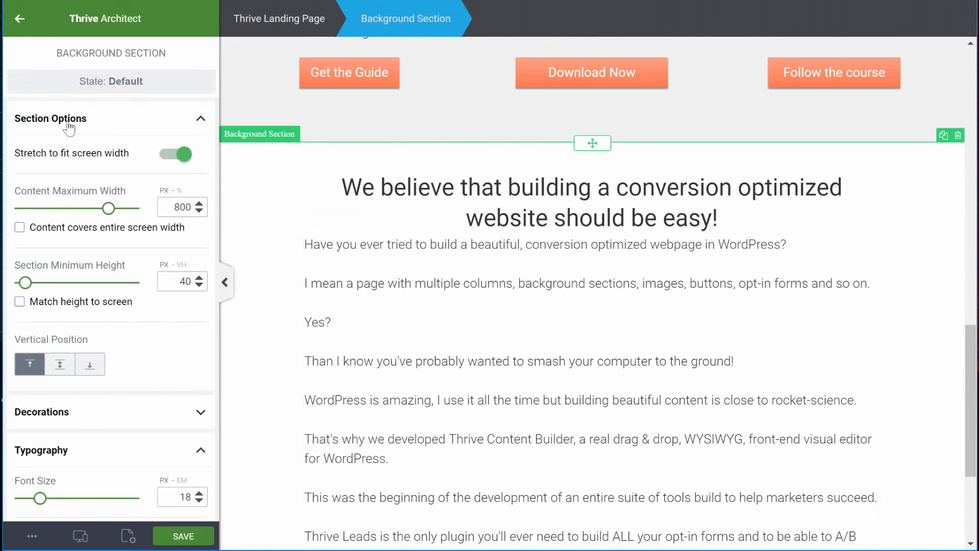
{"action": "left_click", "coordinate": [20, 25]}
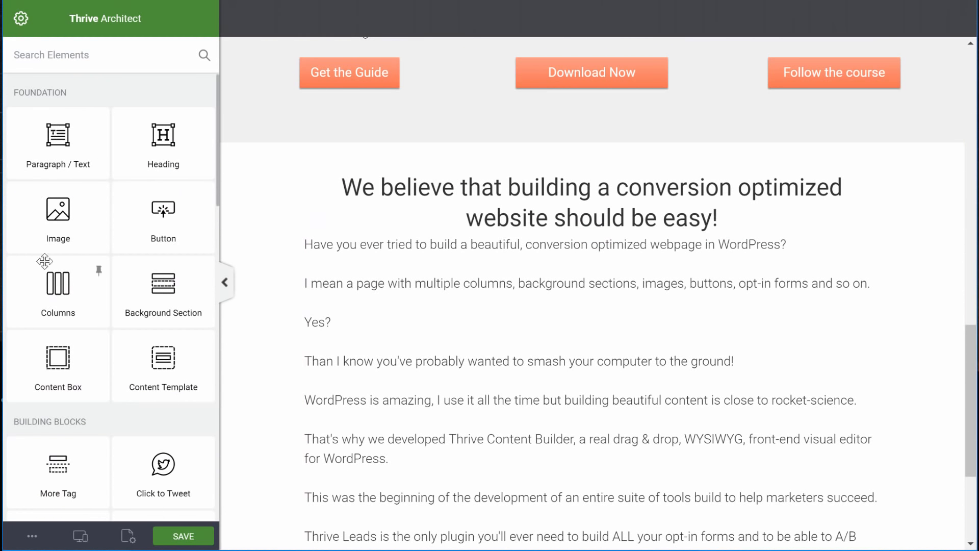
{"action": "left_click_drag", "start_coordinate": [52, 217], "coordinate": [548, 232]}
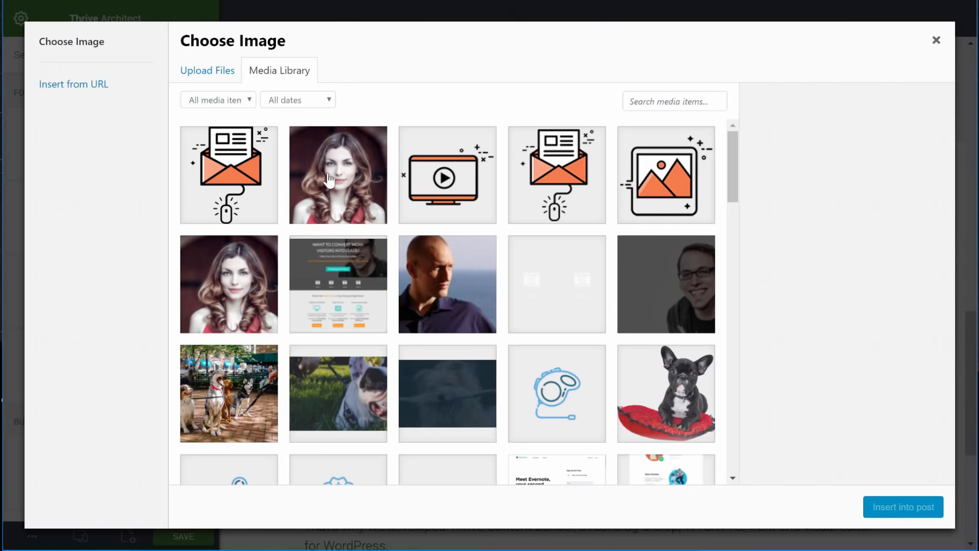
{"action": "left_click", "coordinate": [346, 193]}
{"action": "left_click", "coordinate": [906, 508]}
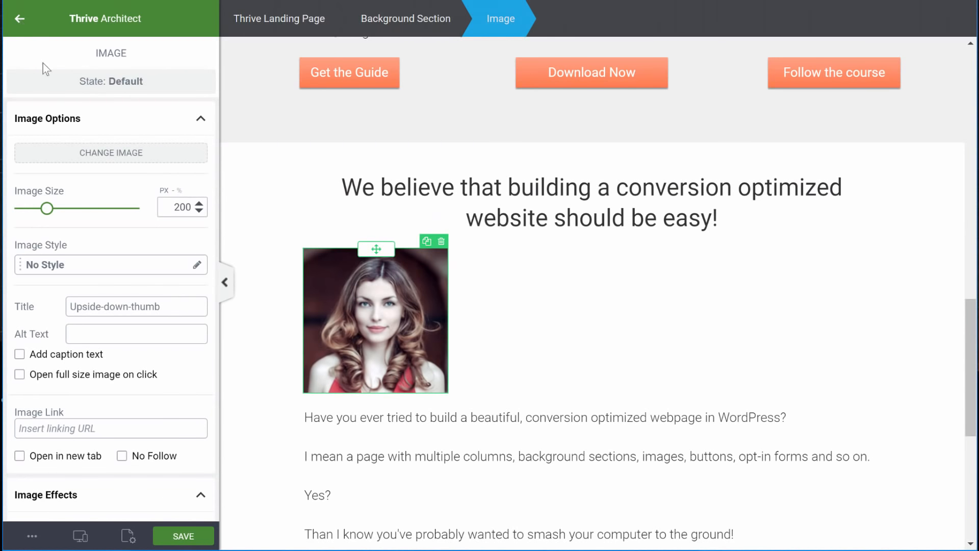
Add a paragraph directly below the portrait with the author's name followed by ", author of this site"
{"action": "left_click", "coordinate": [21, 26]}
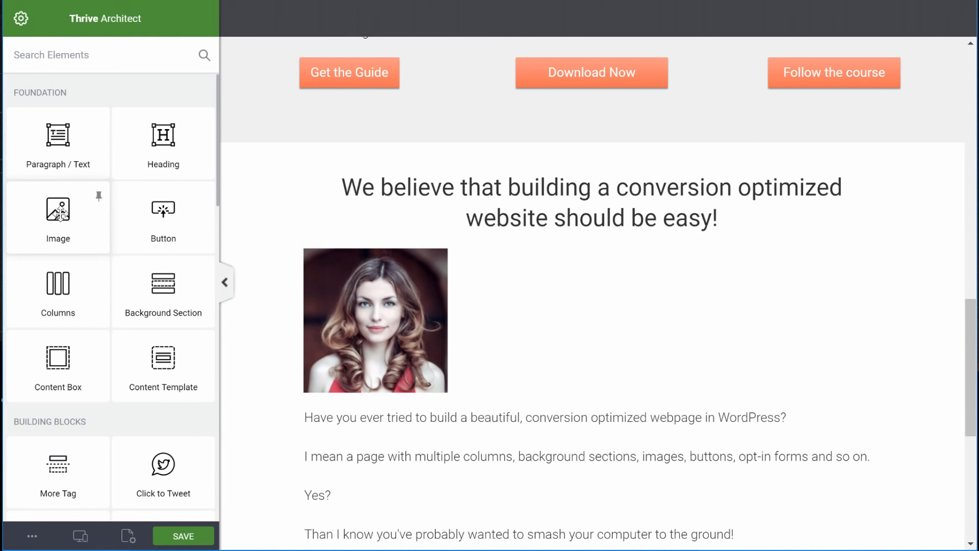
{"action": "left_click_drag", "start_coordinate": [57, 149], "coordinate": [408, 433]}
{"action": "type", "text": "Jane Doe,"}
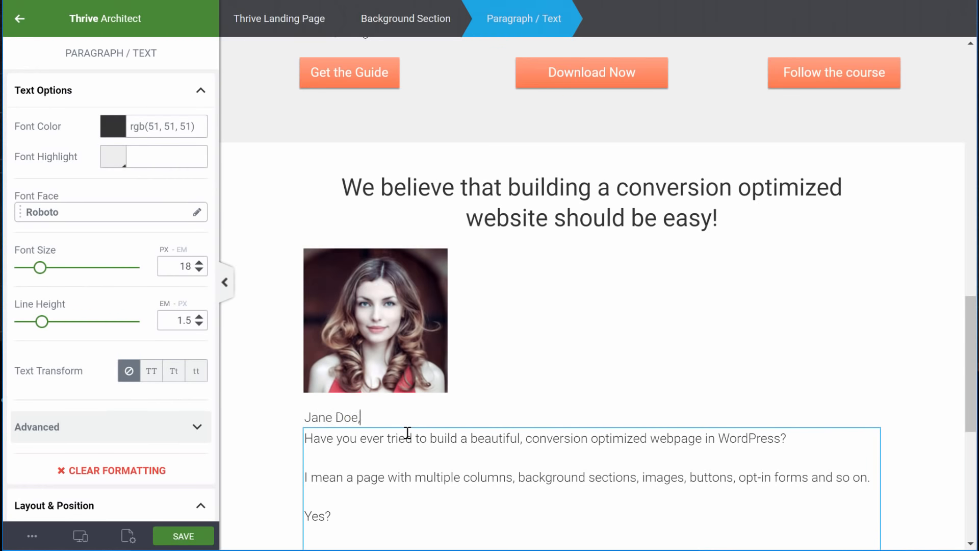
{"action": "type", "text": " author of this site"}
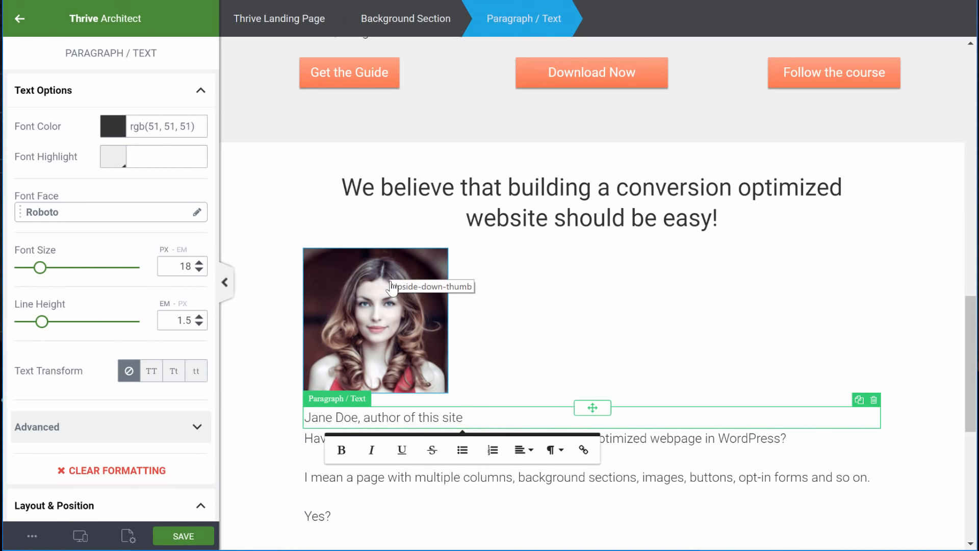
Set the portrait's image size to 100 px and apply the Circle image style
{"action": "left_click", "coordinate": [393, 285]}
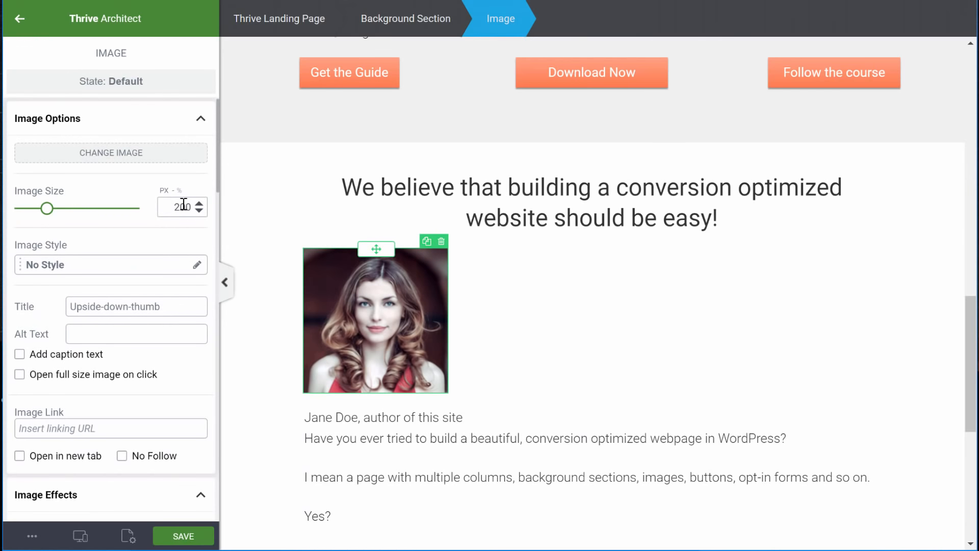
{"action": "type", "text": "100"}
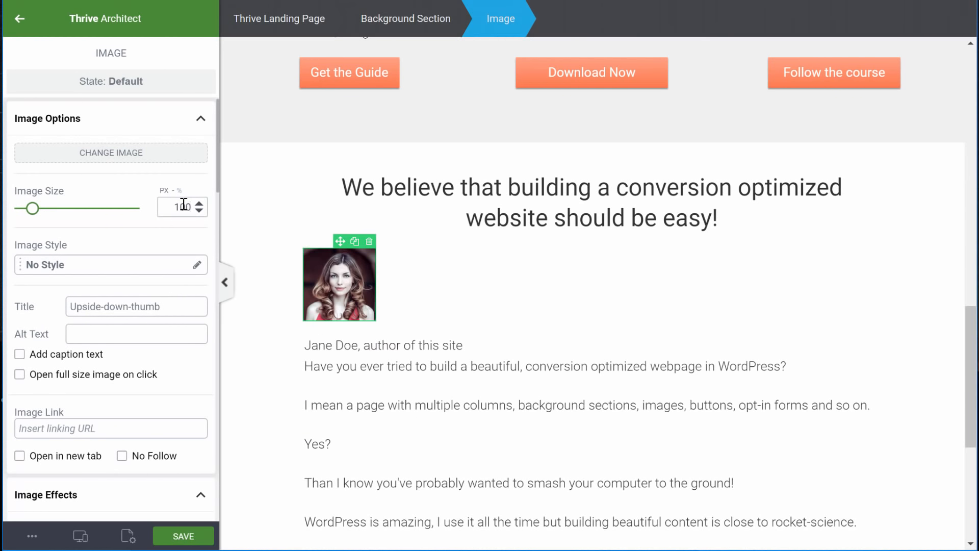
{"action": "left_click", "coordinate": [104, 271]}
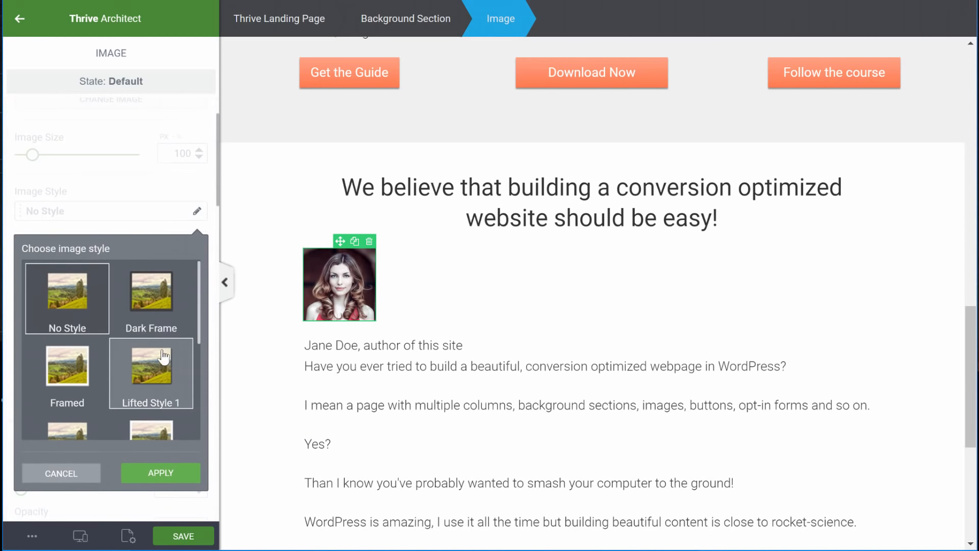
{"action": "scroll", "coordinate": [158, 357], "scroll_direction": "down", "scroll_amount": 3}
{"action": "left_click", "coordinate": [163, 357]}
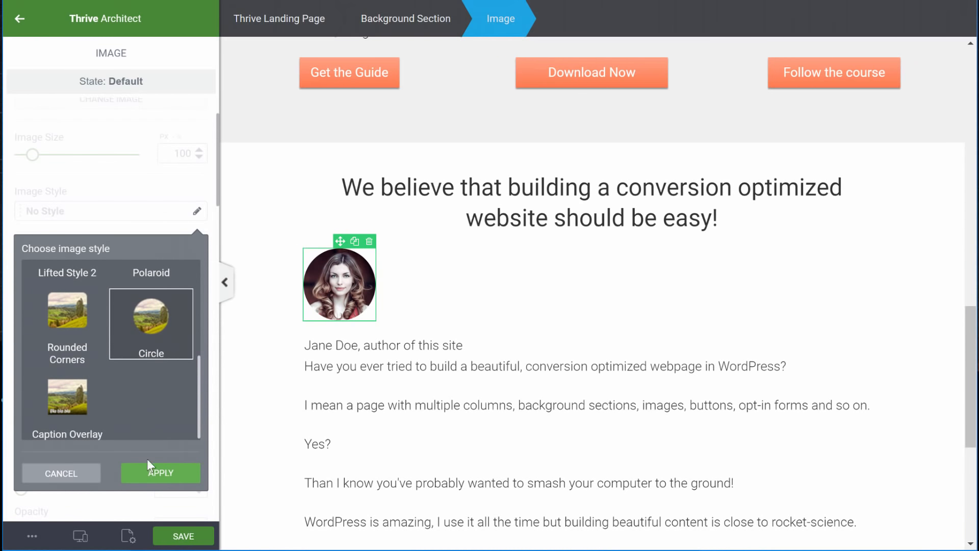
{"action": "left_click", "coordinate": [152, 475]}
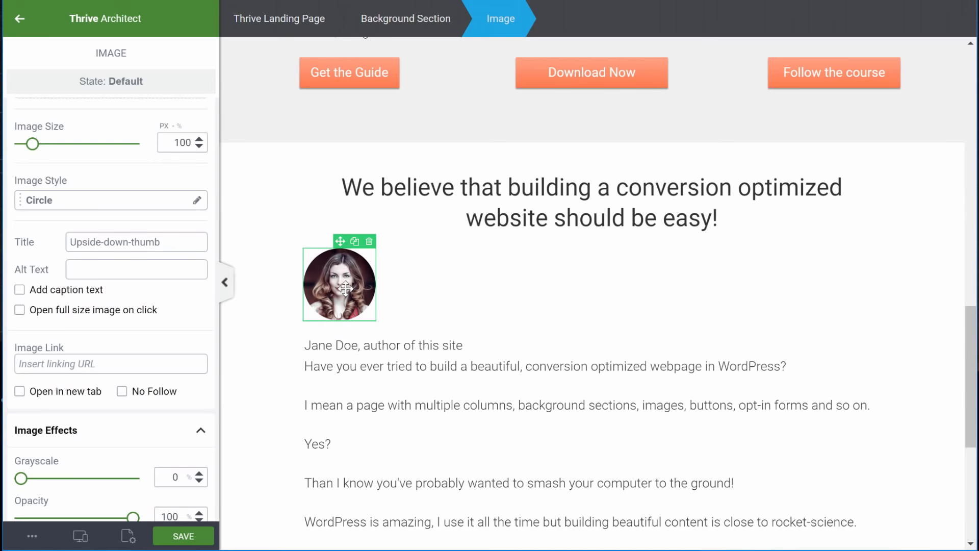
Enable float on the portrait and align it left so the author line wraps beside it
{"action": "scroll", "coordinate": [155, 219], "scroll_direction": "down", "scroll_amount": 2}
{"action": "scroll", "coordinate": [155, 219], "scroll_direction": "down", "scroll_amount": 12}
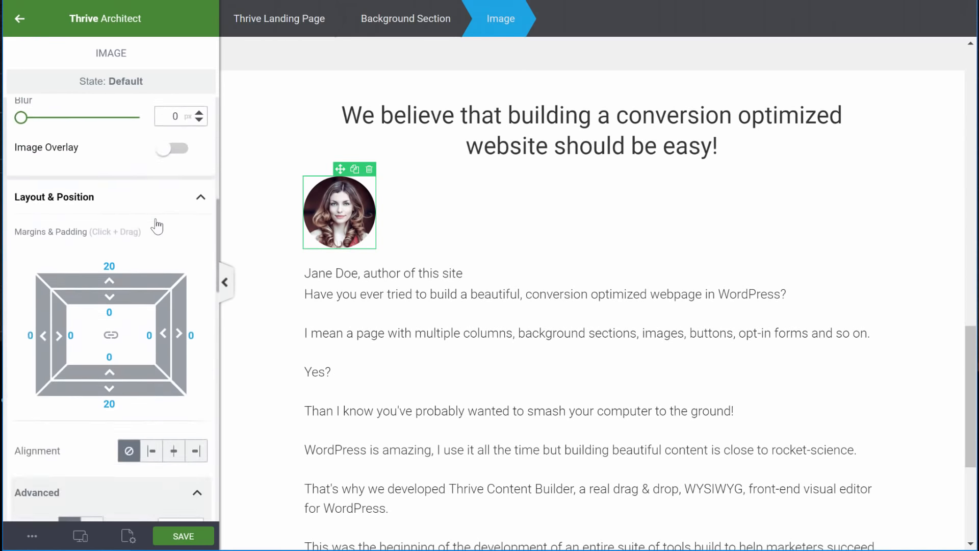
{"action": "scroll", "coordinate": [105, 214], "scroll_direction": "up", "scroll_amount": 5}
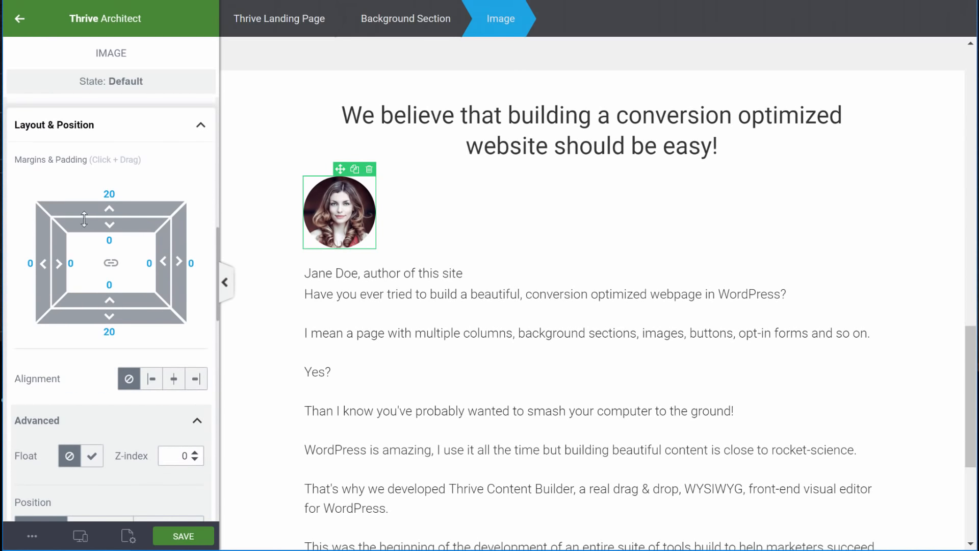
{"action": "scroll", "coordinate": [70, 204], "scroll_direction": "down", "scroll_amount": 5}
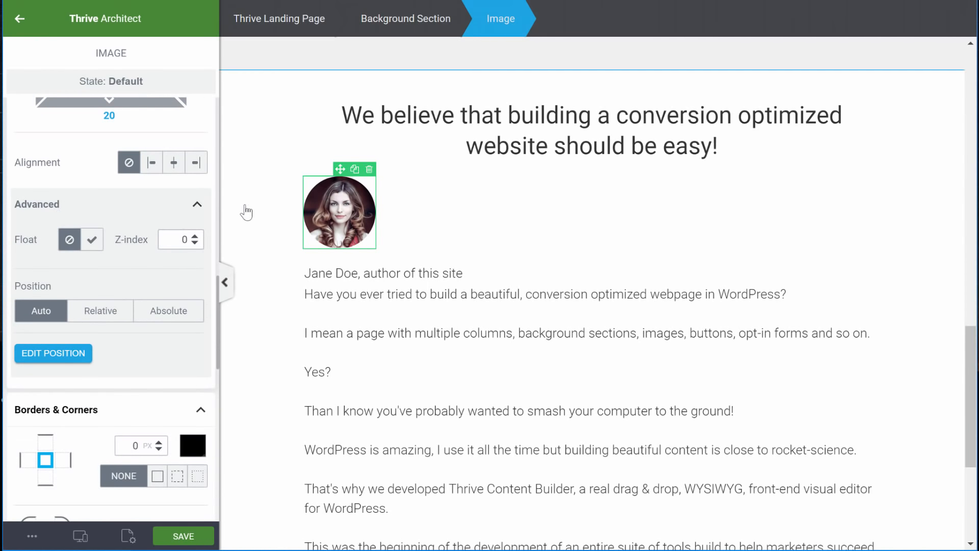
{"action": "left_click", "coordinate": [197, 205]}
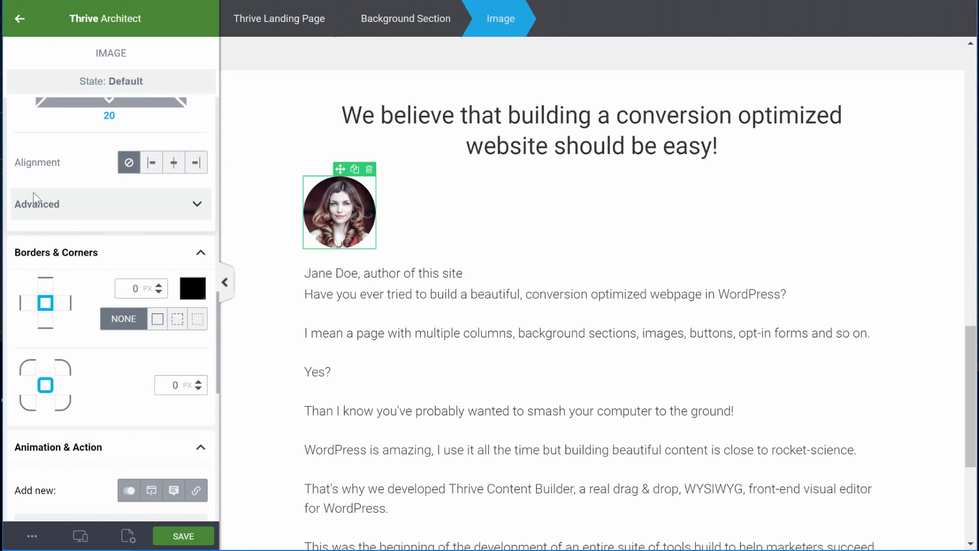
{"action": "left_click", "coordinate": [198, 205]}
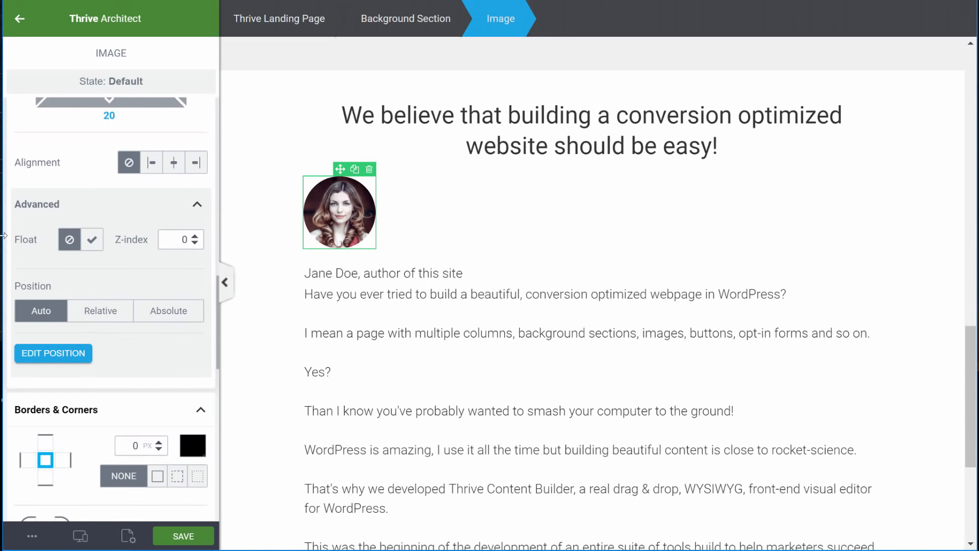
{"action": "left_click", "coordinate": [95, 242]}
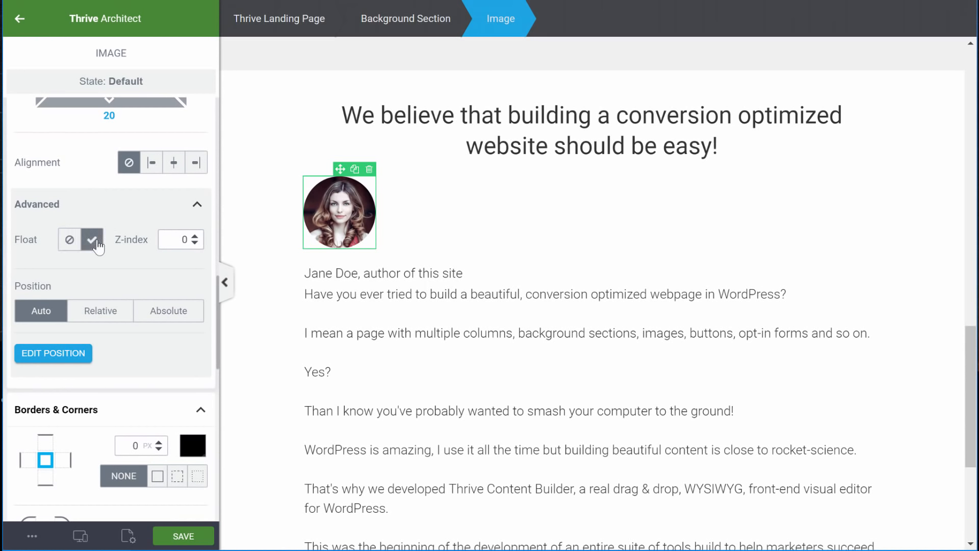
{"action": "left_click", "coordinate": [152, 163]}
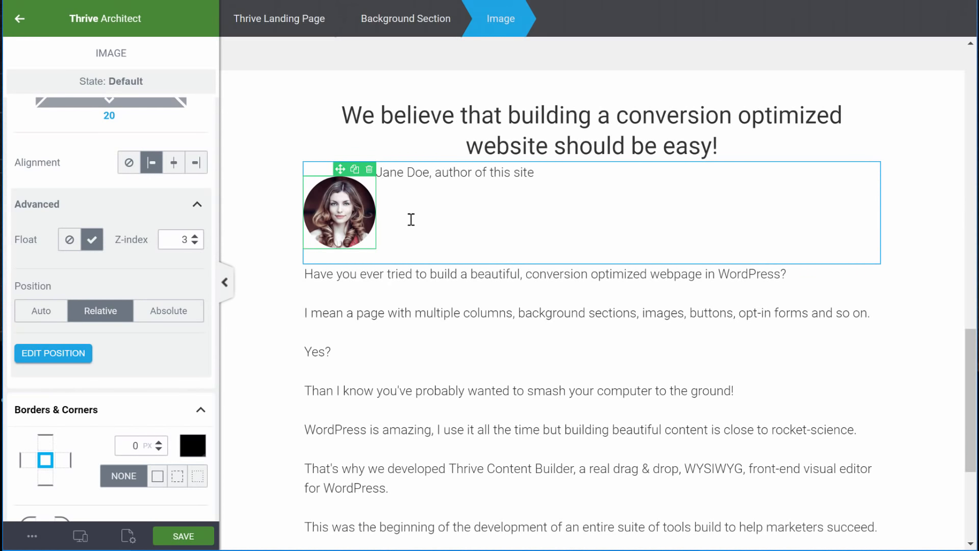
Increase the top margin of the author line beside the portrait to 58 px
{"action": "left_click", "coordinate": [426, 173]}
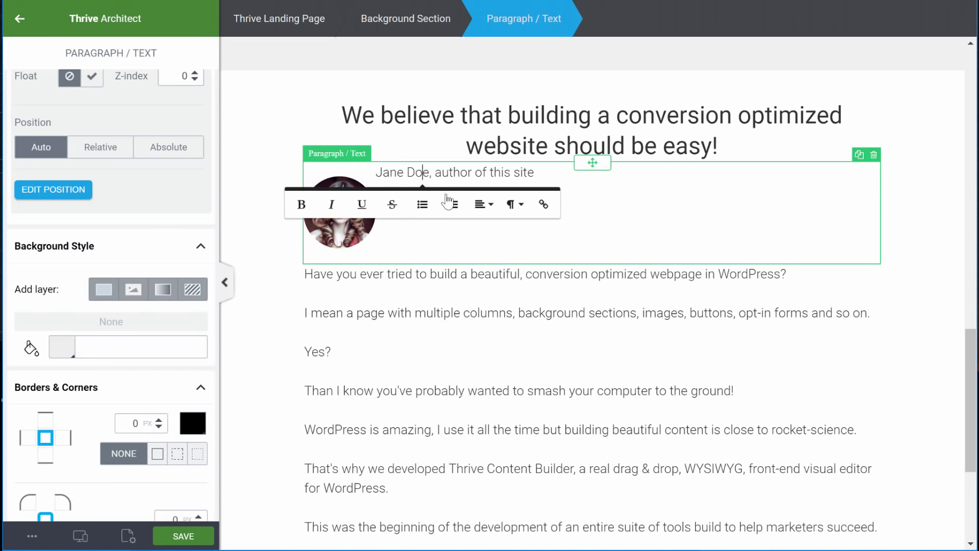
{"action": "scroll", "coordinate": [106, 192], "scroll_direction": "up", "scroll_amount": 6}
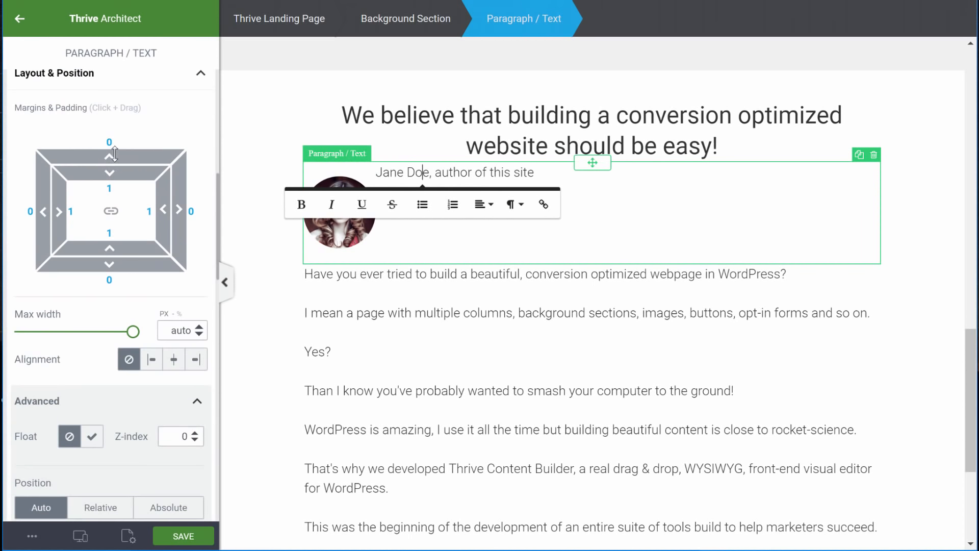
{"action": "left_click_drag", "start_coordinate": [112, 154], "coordinate": [124, 77]}
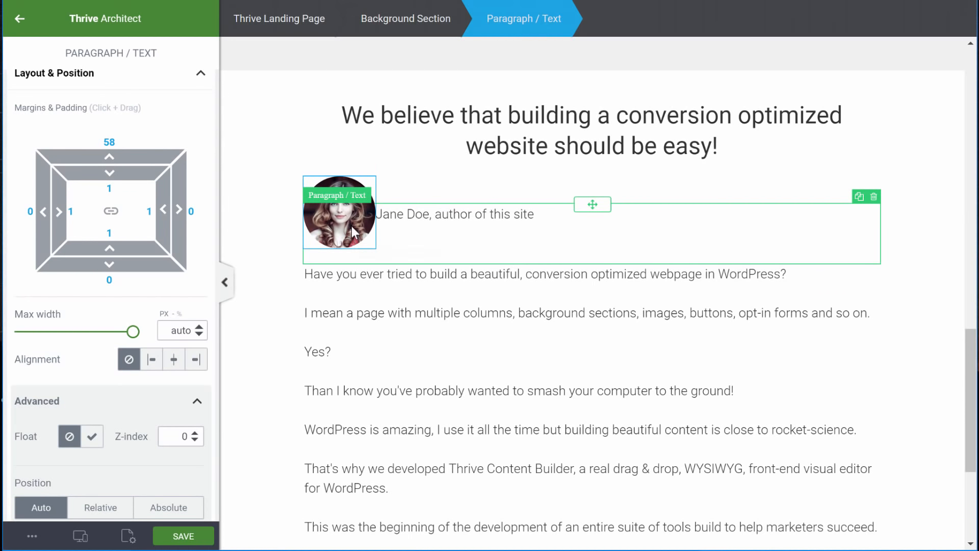
Set the portrait's right margin to 30 px and italicize the author line beside it
{"action": "left_click", "coordinate": [340, 212]}
{"action": "scroll", "coordinate": [104, 352], "scroll_direction": "down", "scroll_amount": 2}
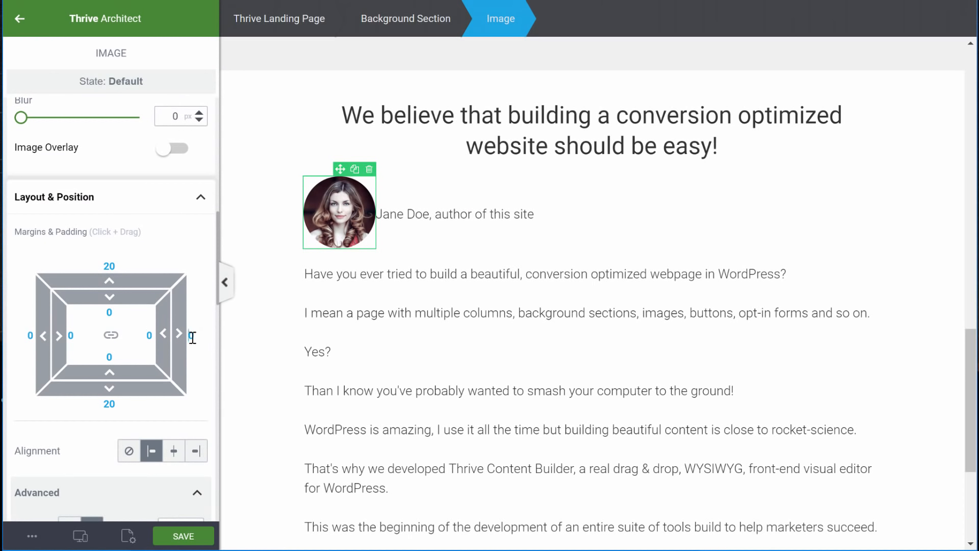
{"action": "type", "text": "3"}
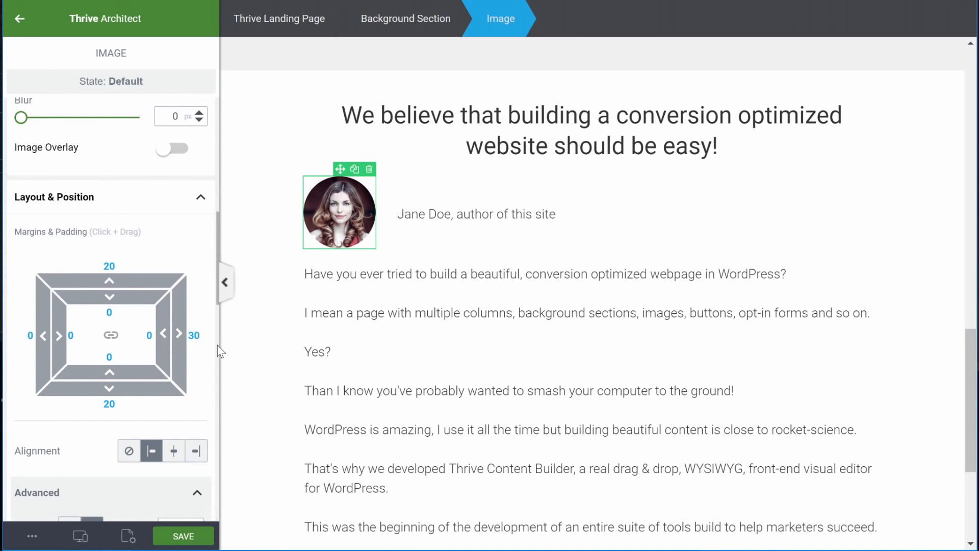
{"action": "left_click", "coordinate": [924, 247]}
Place the hero's "Download the Free Guide Now" button below the last paragraph of the story section
{"action": "scroll", "coordinate": [922, 240], "scroll_direction": "down", "scroll_amount": 5}
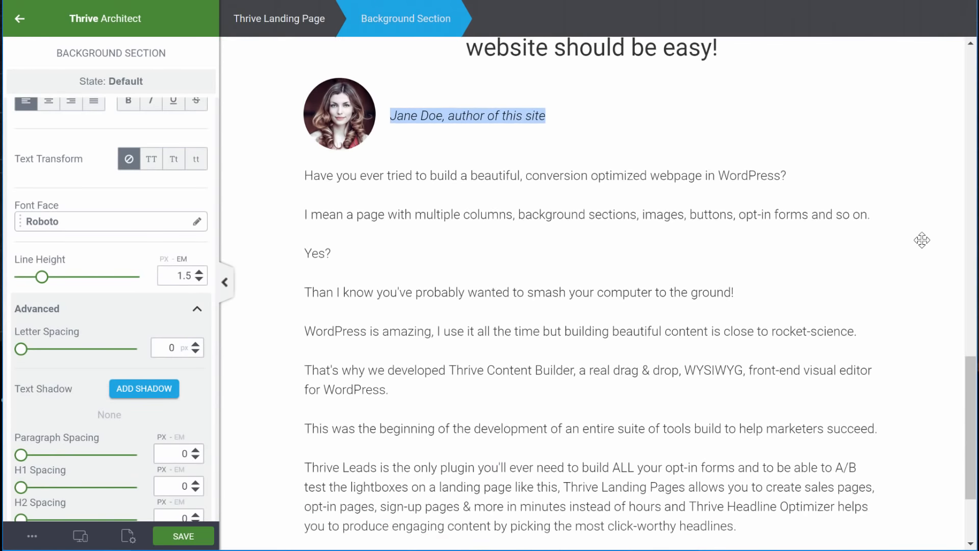
{"action": "scroll", "coordinate": [922, 240], "scroll_direction": "up", "scroll_amount": 15}
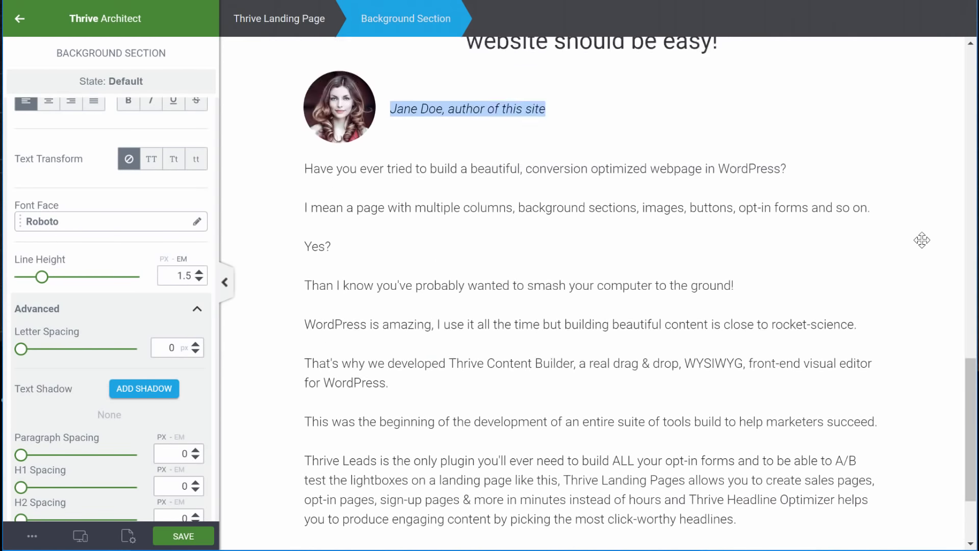
{"action": "scroll", "coordinate": [879, 245], "scroll_direction": "up", "scroll_amount": 4}
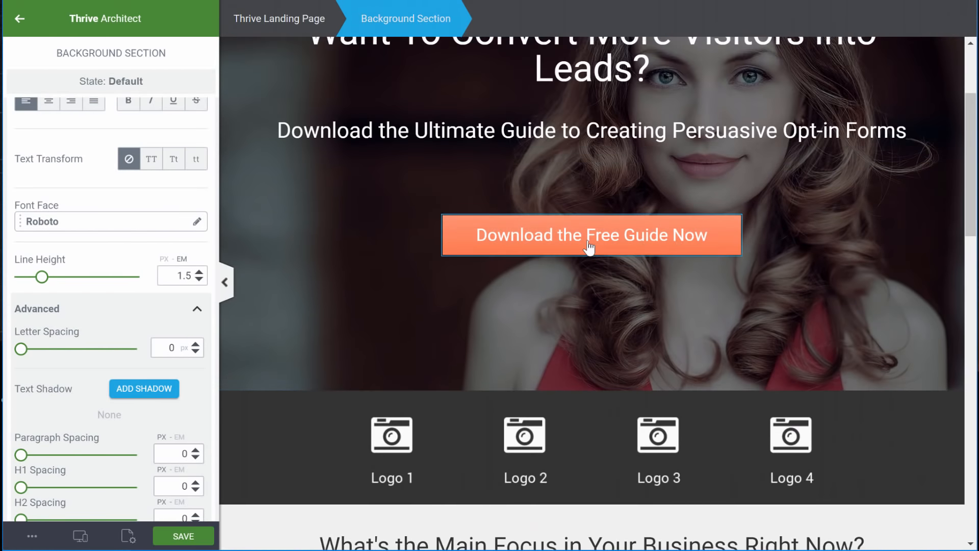
{"action": "left_click", "coordinate": [581, 231]}
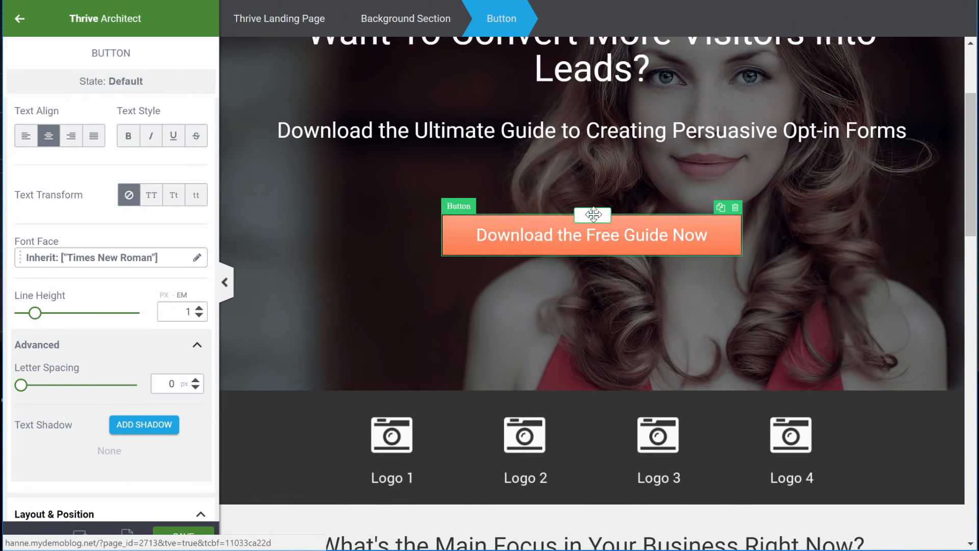
{"action": "left_click_drag", "start_coordinate": [595, 213], "coordinate": [602, 500]}
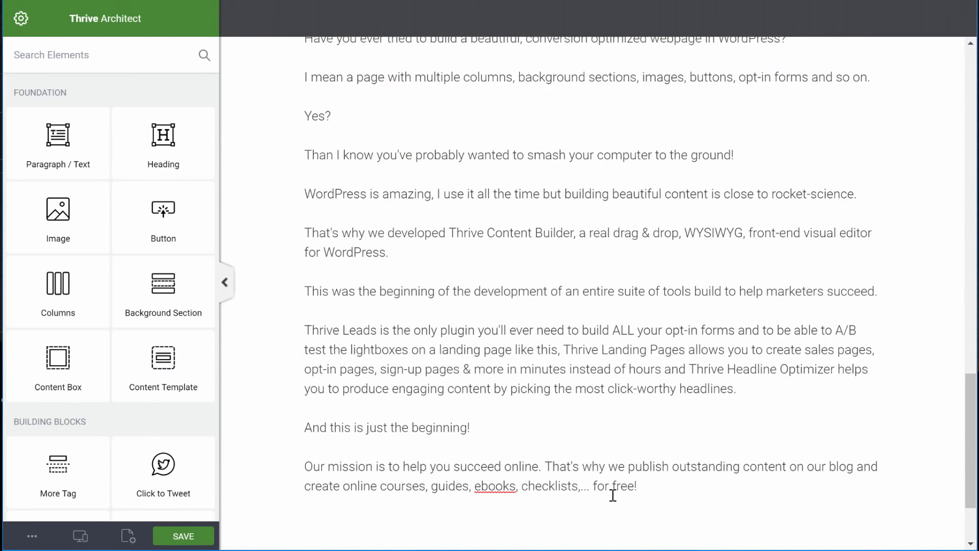
{"action": "scroll", "coordinate": [629, 478], "scroll_direction": "down", "scroll_amount": 2}
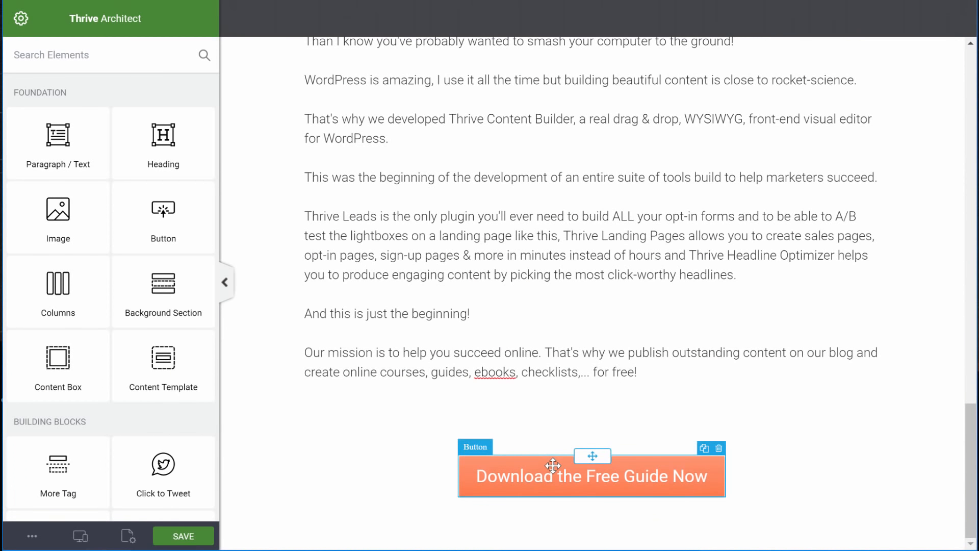
Set the top margin of the button under the story text to 40 px
{"action": "left_click", "coordinate": [430, 474]}
{"action": "scroll", "coordinate": [109, 338], "scroll_direction": "down", "scroll_amount": 10}
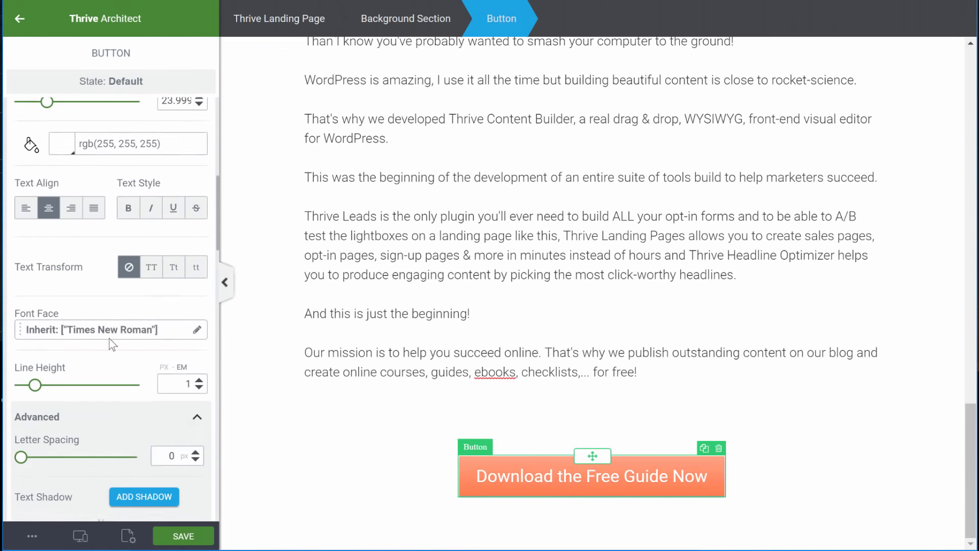
{"action": "scroll", "coordinate": [110, 338], "scroll_direction": "down", "scroll_amount": 5}
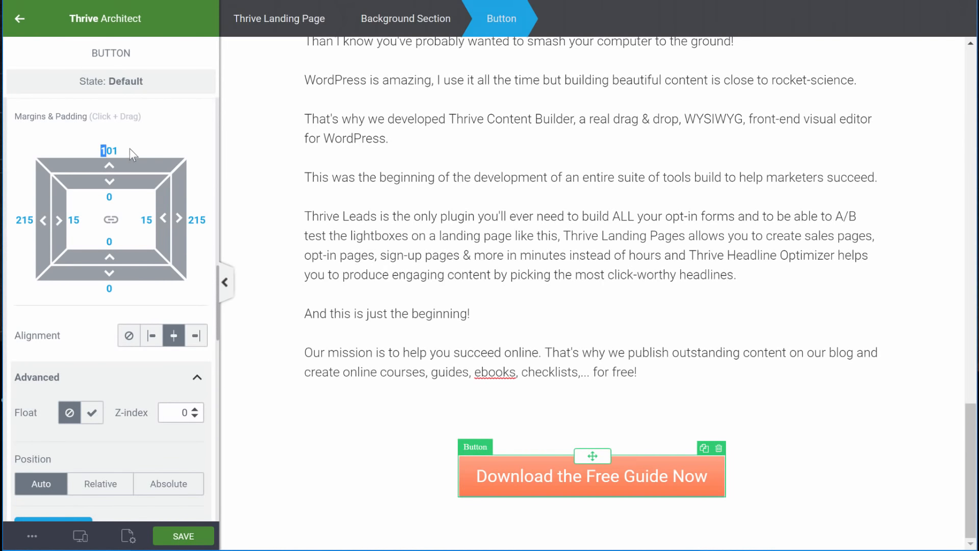
{"action": "type", "text": "20"}
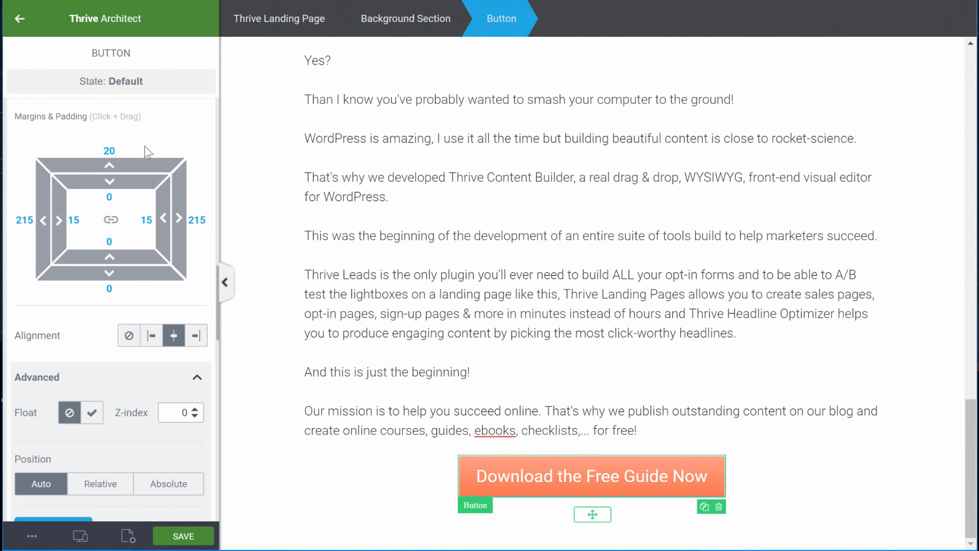
{"action": "type", "text": "40"}
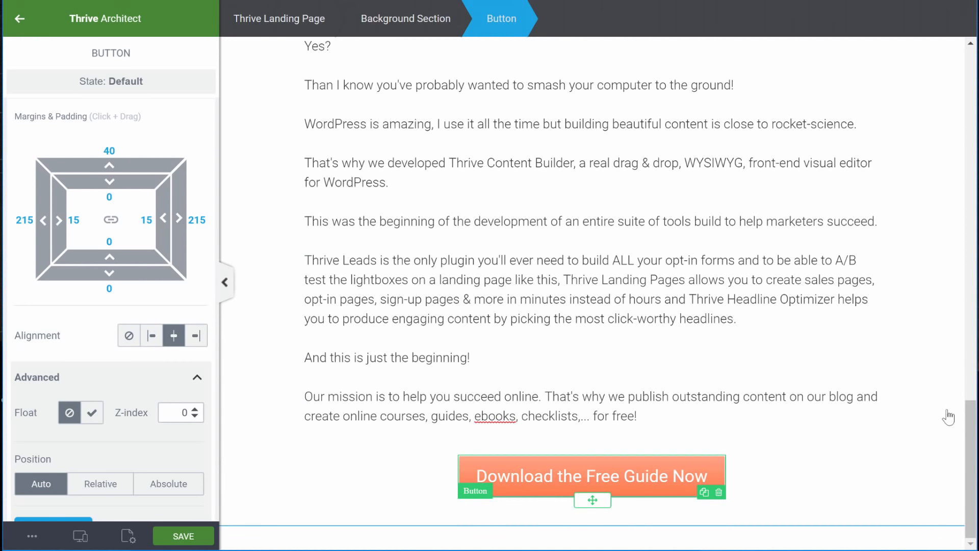
{"action": "left_click", "coordinate": [931, 449]}
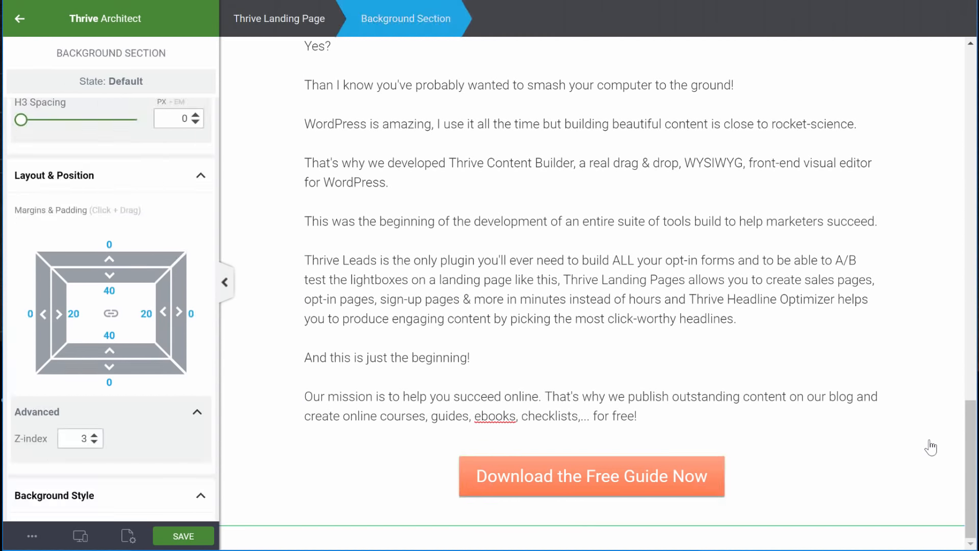
Check the click action assigned to the button under the story text
{"action": "left_click", "coordinate": [511, 472]}
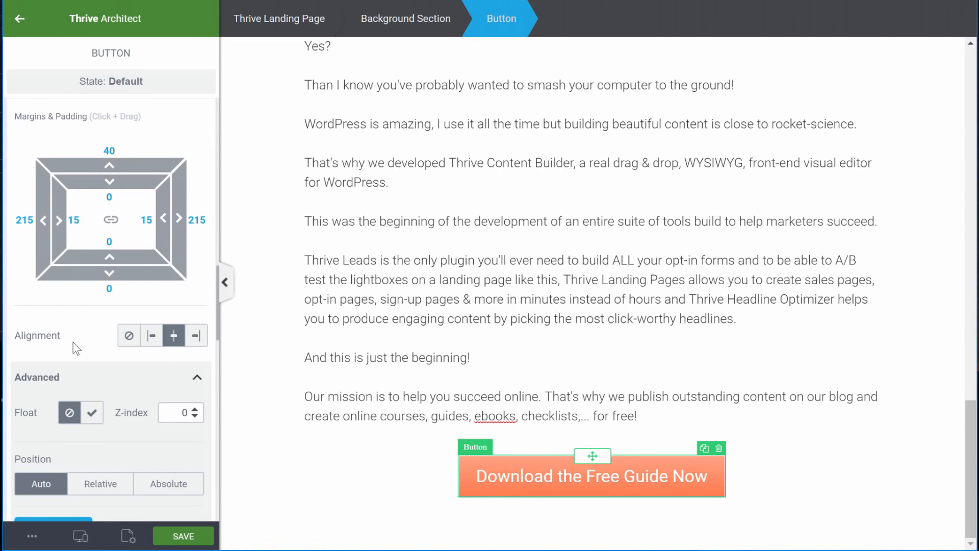
{"action": "scroll", "coordinate": [72, 342], "scroll_direction": "down", "scroll_amount": 8}
{"action": "scroll", "coordinate": [75, 332], "scroll_direction": "down", "scroll_amount": 4}
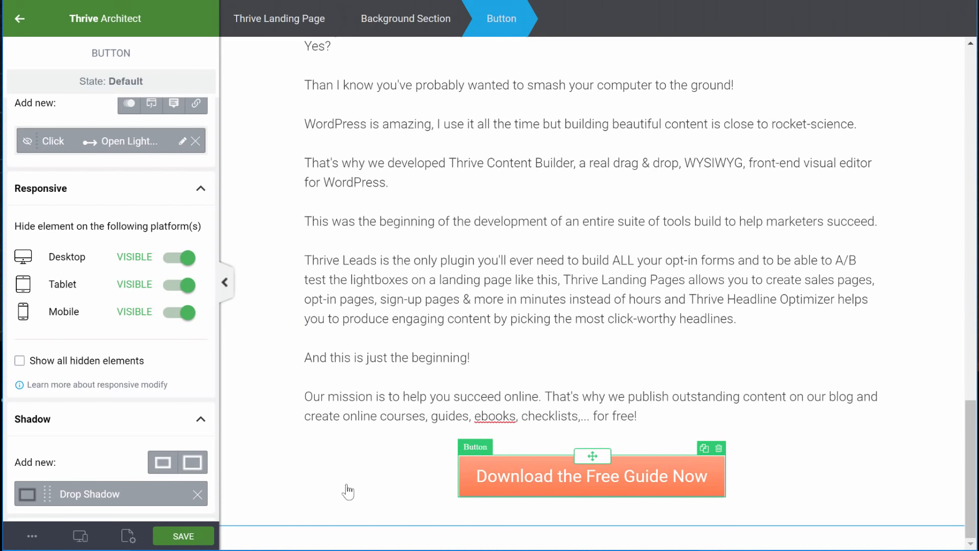
Add a background section below the story section and give it a dark grey solid color
{"action": "left_click", "coordinate": [21, 25]}
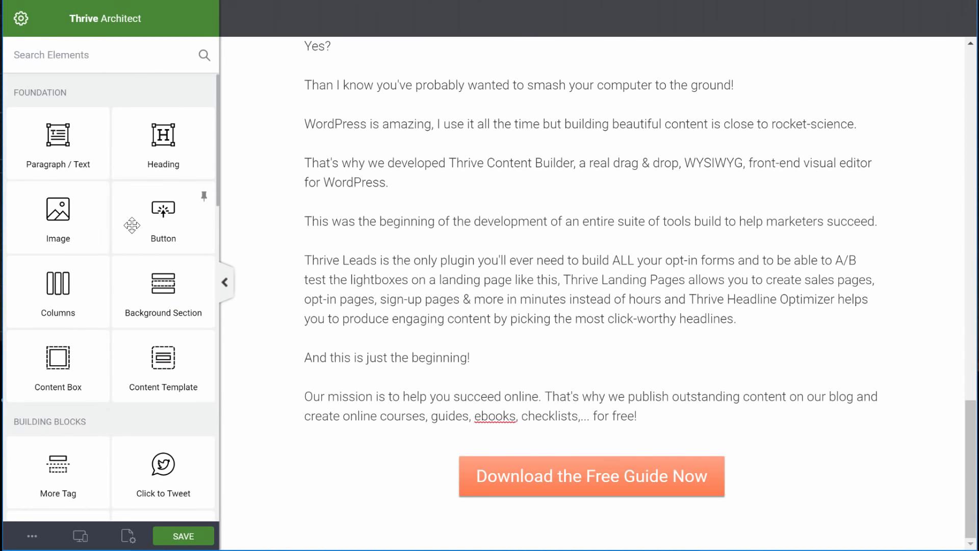
{"action": "left_click_drag", "start_coordinate": [172, 296], "coordinate": [602, 512]}
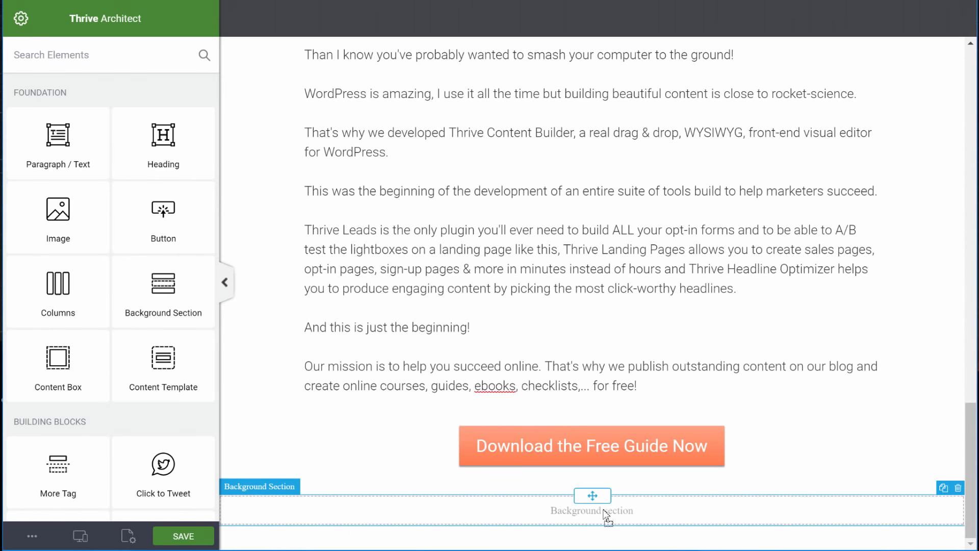
{"action": "scroll", "coordinate": [140, 342], "scroll_direction": "down", "scroll_amount": 5}
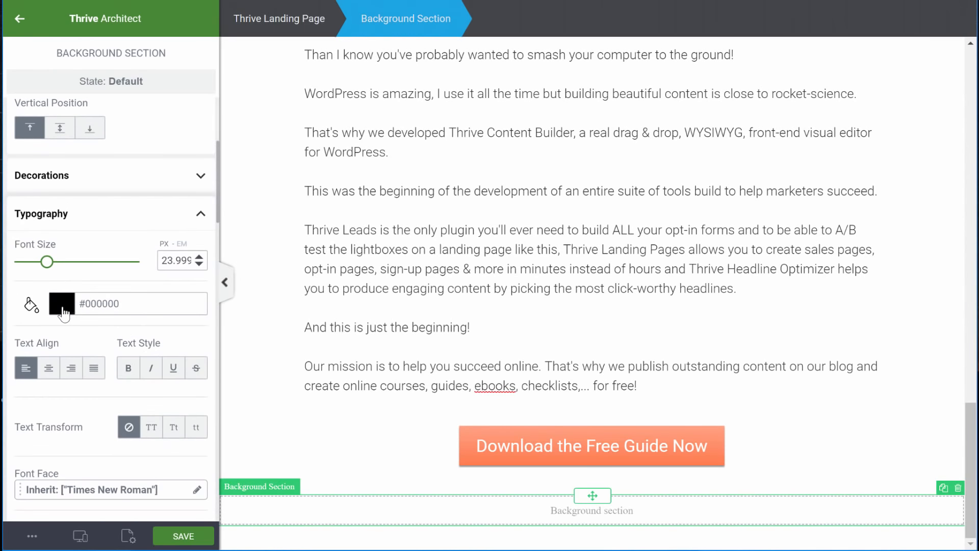
{"action": "scroll", "coordinate": [66, 317], "scroll_direction": "down", "scroll_amount": 20}
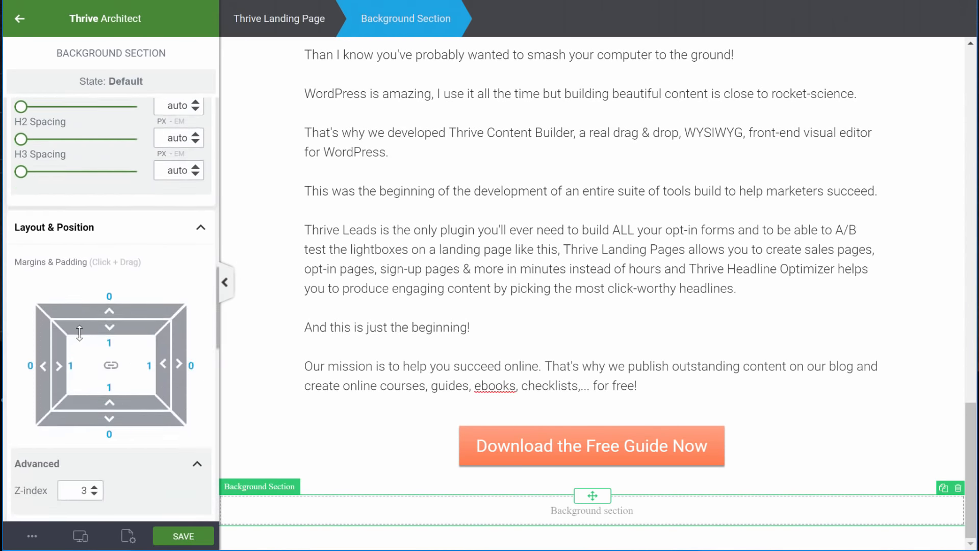
{"action": "left_click", "coordinate": [70, 291]}
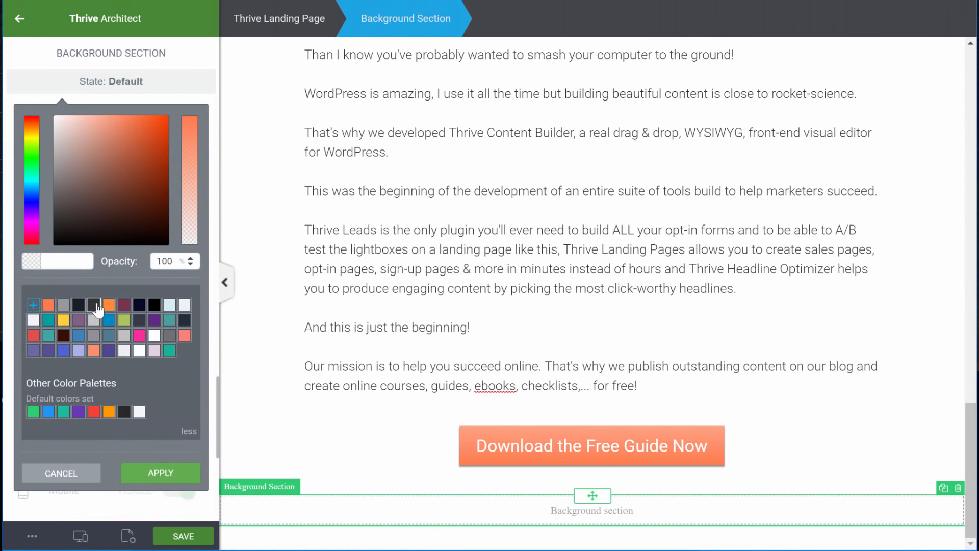
{"action": "left_click", "coordinate": [94, 305]}
{"action": "left_click", "coordinate": [162, 485]}
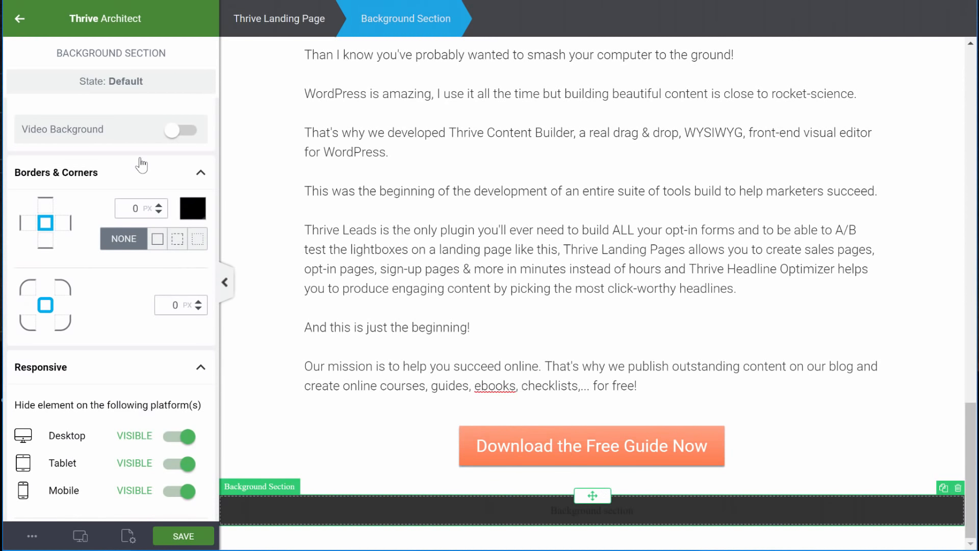
Limit the content maximum width of the dark bottom section to 800 px
{"action": "left_click", "coordinate": [382, 516]}
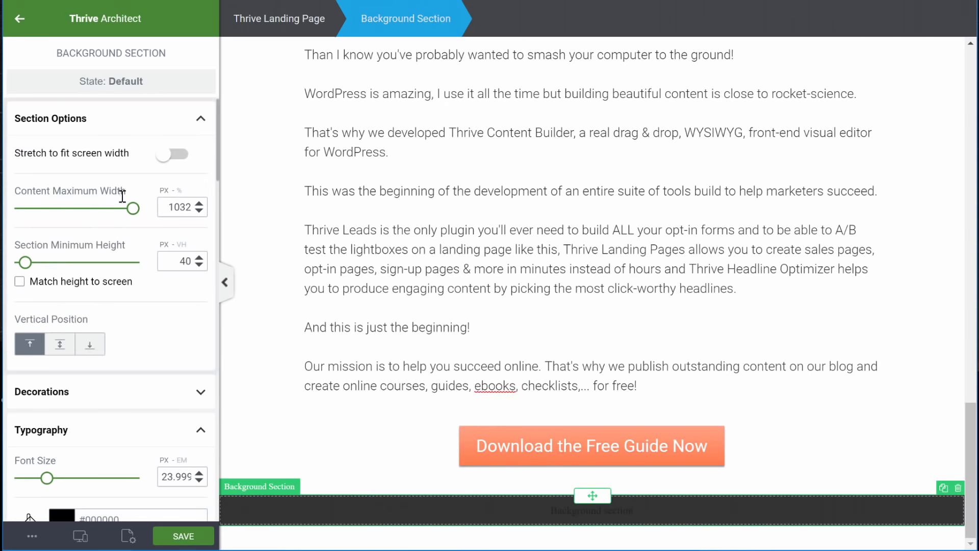
{"action": "double_click", "coordinate": [180, 208]}
{"action": "type", "text": "800"}
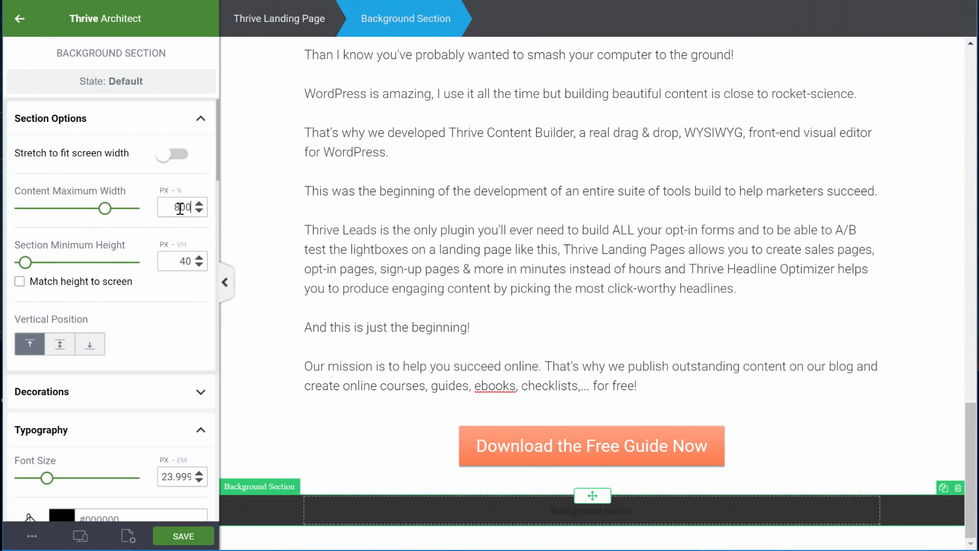
Insert a Custom Menu element into the dark bottom section and set its main color to white
{"action": "left_click", "coordinate": [23, 23]}
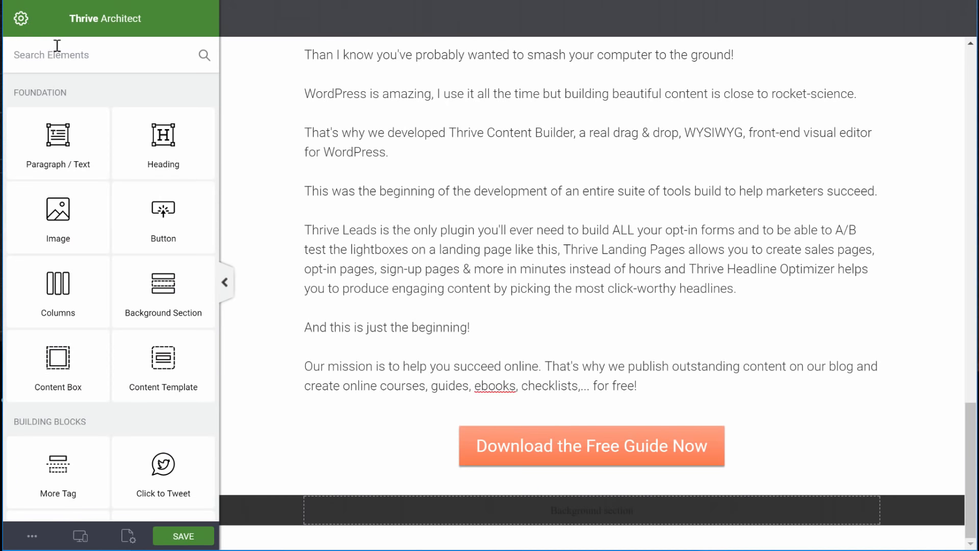
{"action": "type", "text": "men"}
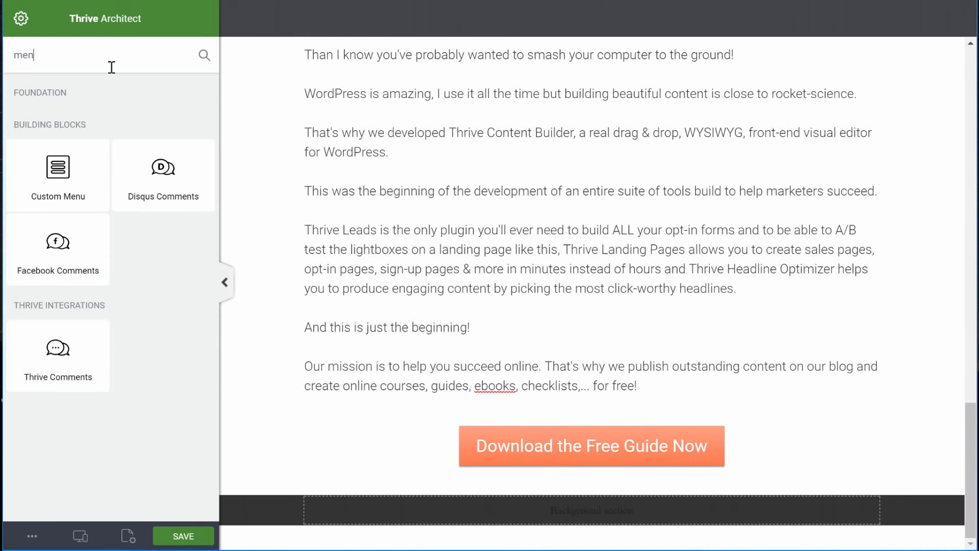
{"action": "left_click_drag", "start_coordinate": [66, 174], "coordinate": [569, 515]}
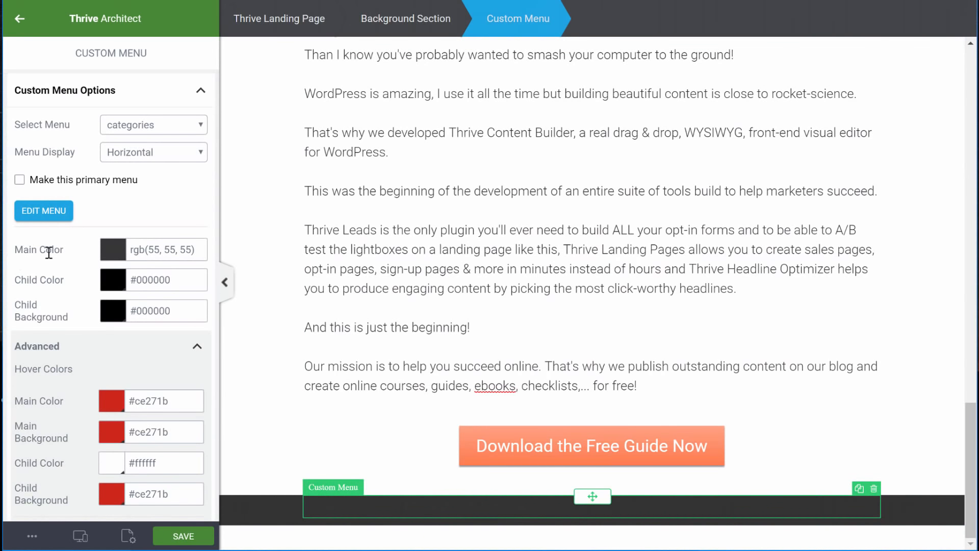
{"action": "left_click", "coordinate": [112, 252]}
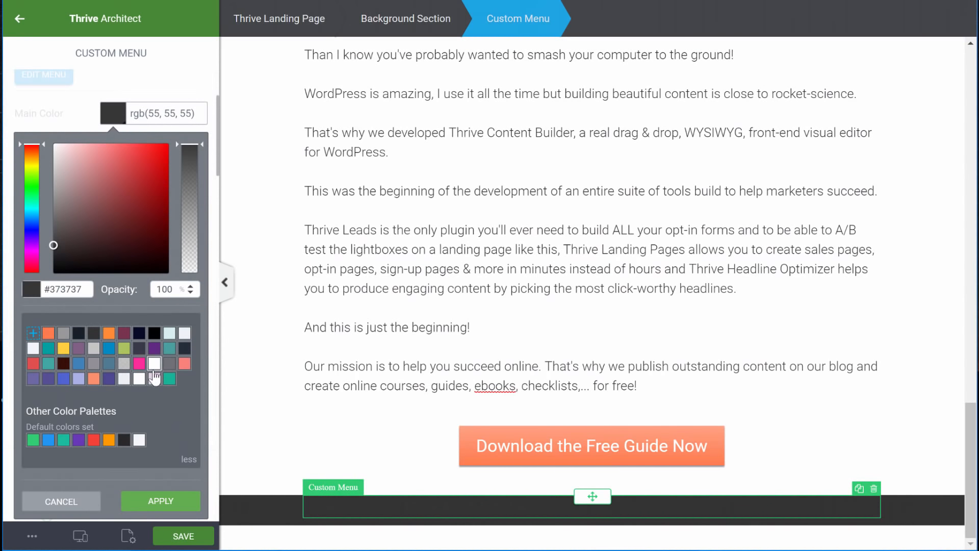
{"action": "left_click", "coordinate": [139, 378]}
{"action": "left_click", "coordinate": [150, 516]}
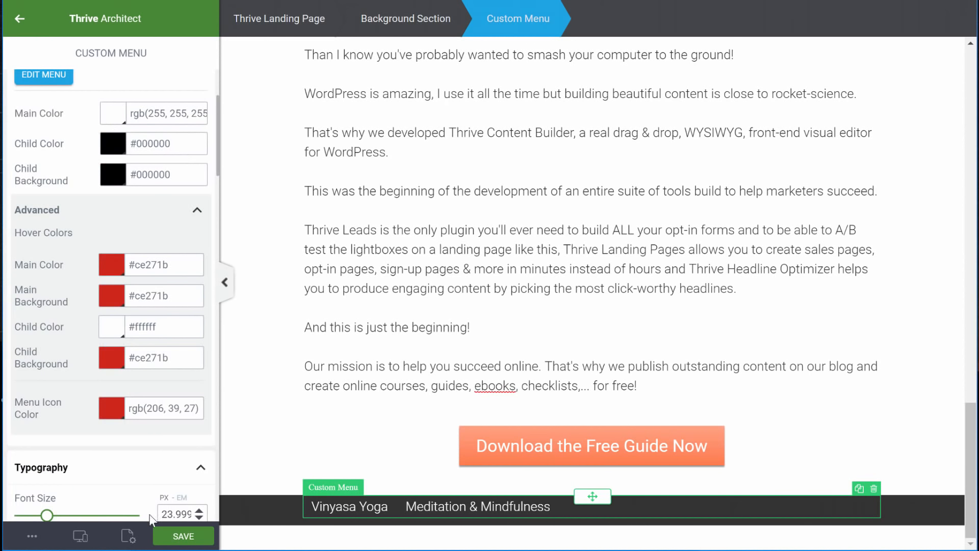
Assign the Primary menu to the custom menu in the bottom section and center its items
{"action": "scroll", "coordinate": [71, 120], "scroll_direction": "up", "scroll_amount": 3}
{"action": "left_click", "coordinate": [177, 128]}
{"action": "left_click", "coordinate": [148, 164]}
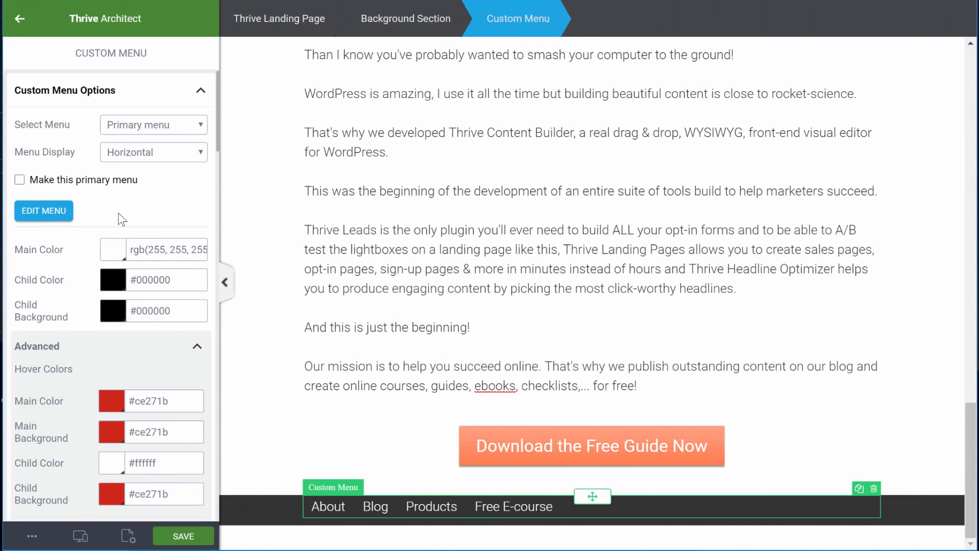
{"action": "scroll", "coordinate": [118, 213], "scroll_direction": "down", "scroll_amount": 7}
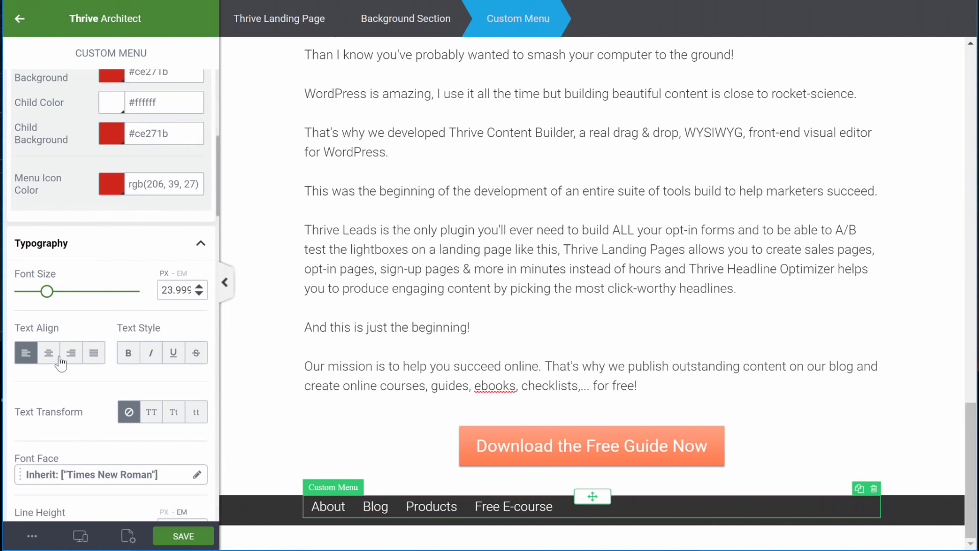
{"action": "left_click", "coordinate": [48, 352]}
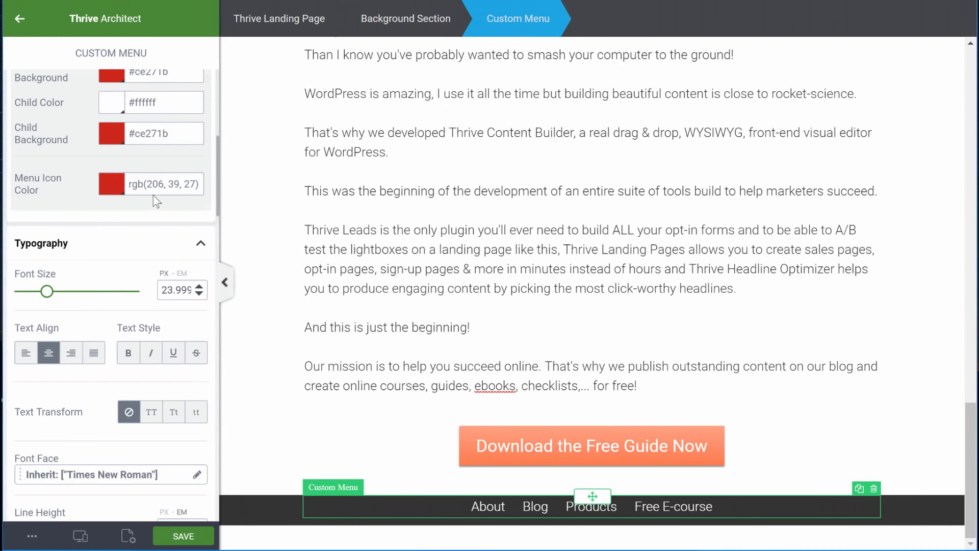
Set the main hover color of the bottom custom menu to white
{"action": "scroll", "coordinate": [153, 196], "scroll_direction": "up", "scroll_amount": 3}
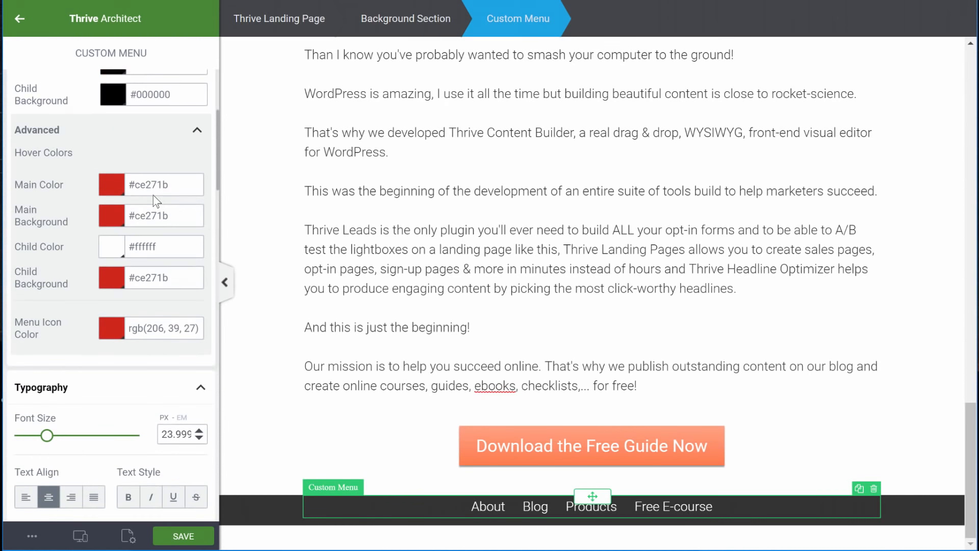
{"action": "left_click", "coordinate": [116, 197]}
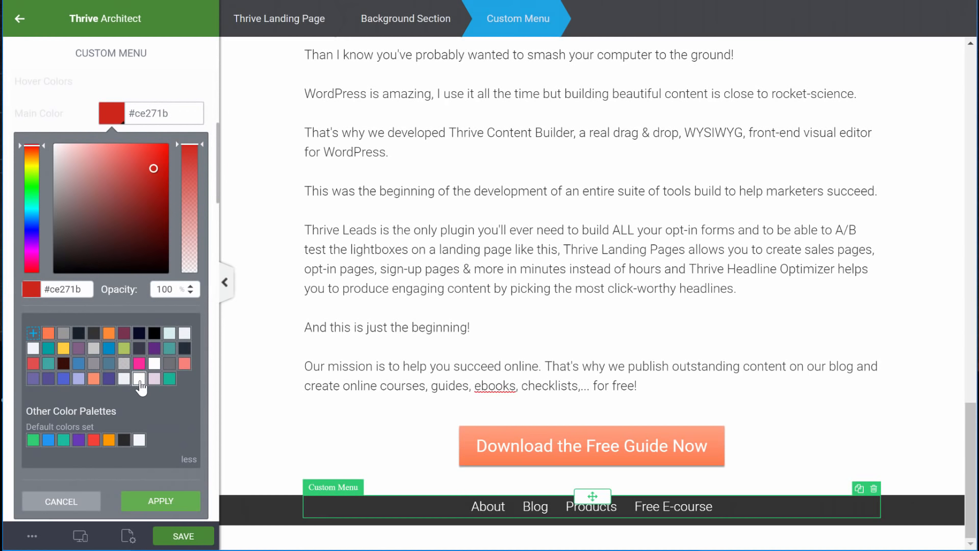
{"action": "left_click", "coordinate": [138, 378]}
{"action": "left_click", "coordinate": [169, 512]}
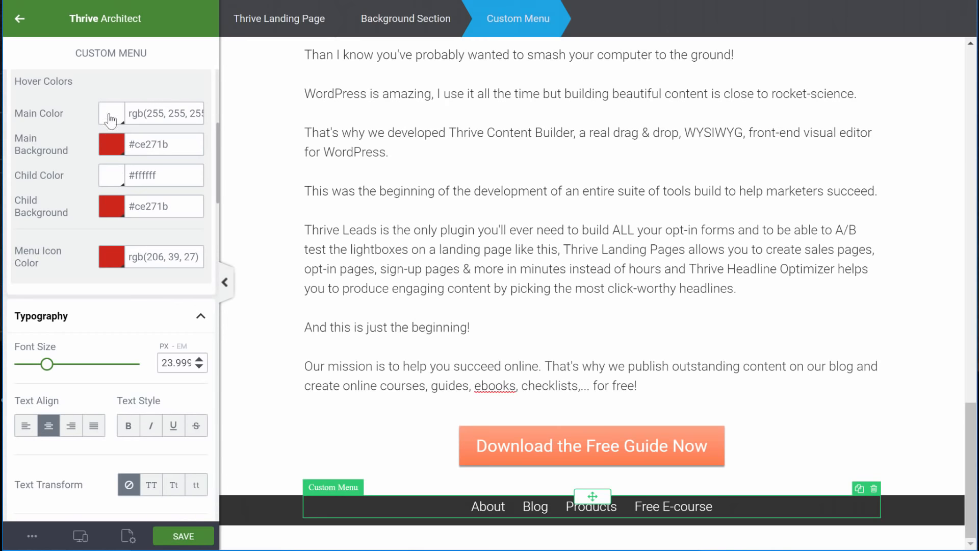
{"action": "scroll", "coordinate": [141, 335], "scroll_direction": "up", "scroll_amount": 4}
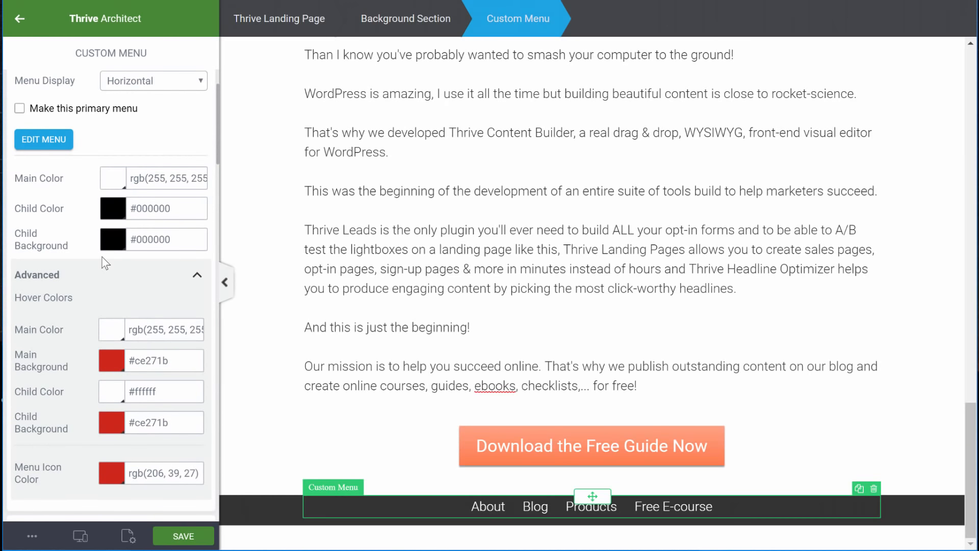
Set the top and bottom padding of the dark menu section to 20 px and save the page
{"action": "left_click", "coordinate": [255, 518]}
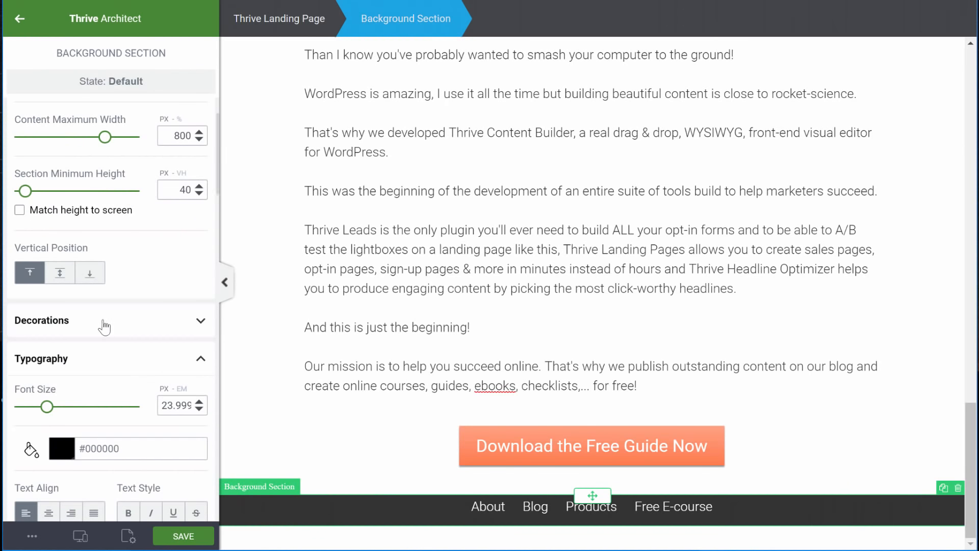
{"action": "scroll", "coordinate": [102, 317], "scroll_direction": "down", "scroll_amount": 12}
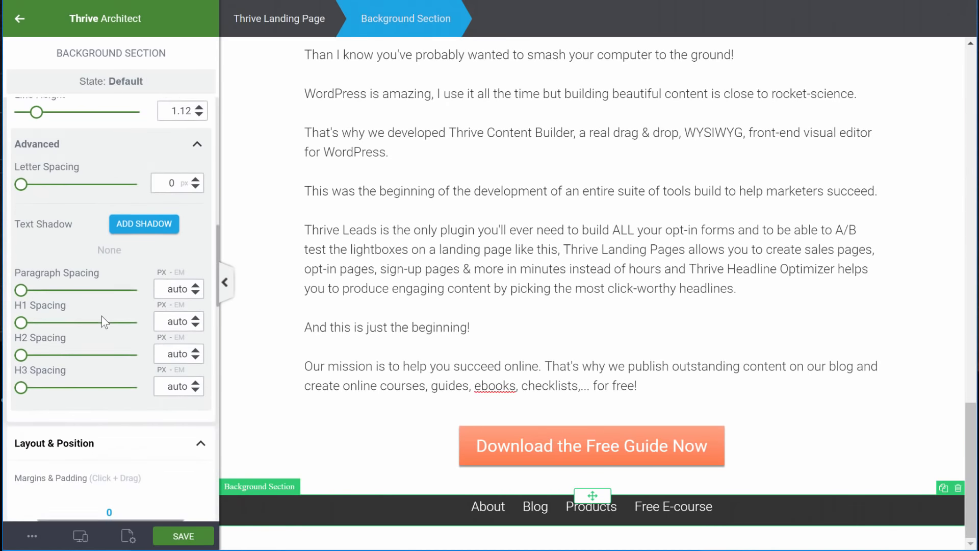
{"action": "scroll", "coordinate": [102, 317], "scroll_direction": "down", "scroll_amount": 5}
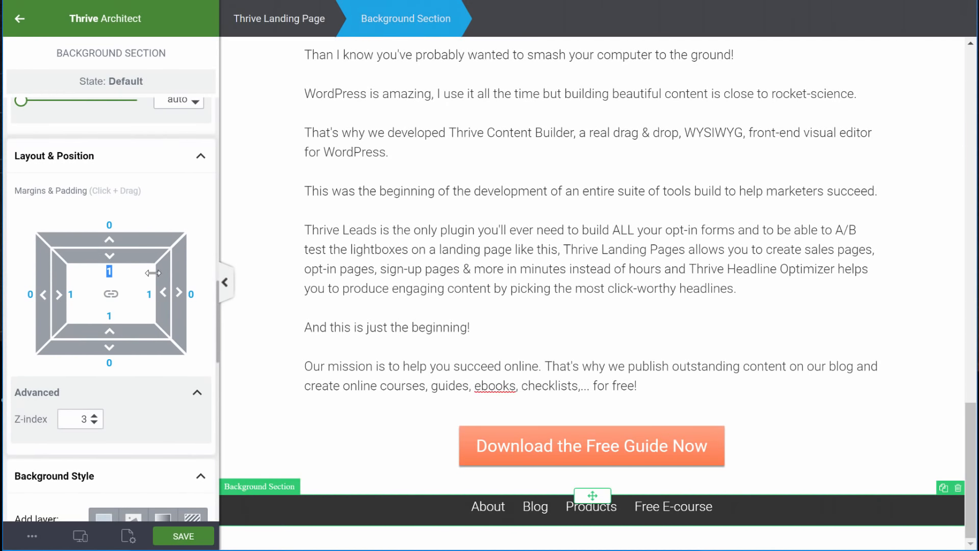
{"action": "type", "text": "20"}
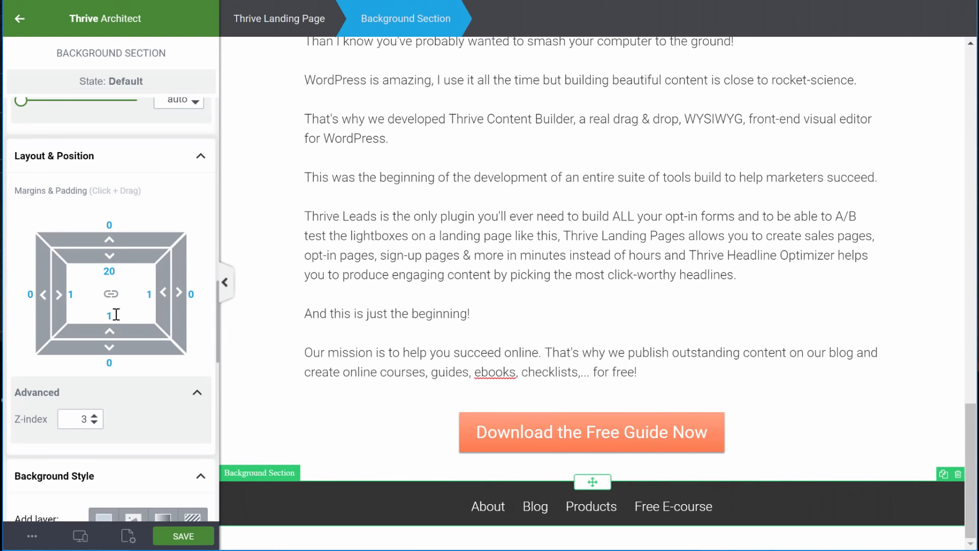
{"action": "left_click", "coordinate": [108, 318]}
{"action": "type", "text": "20"}
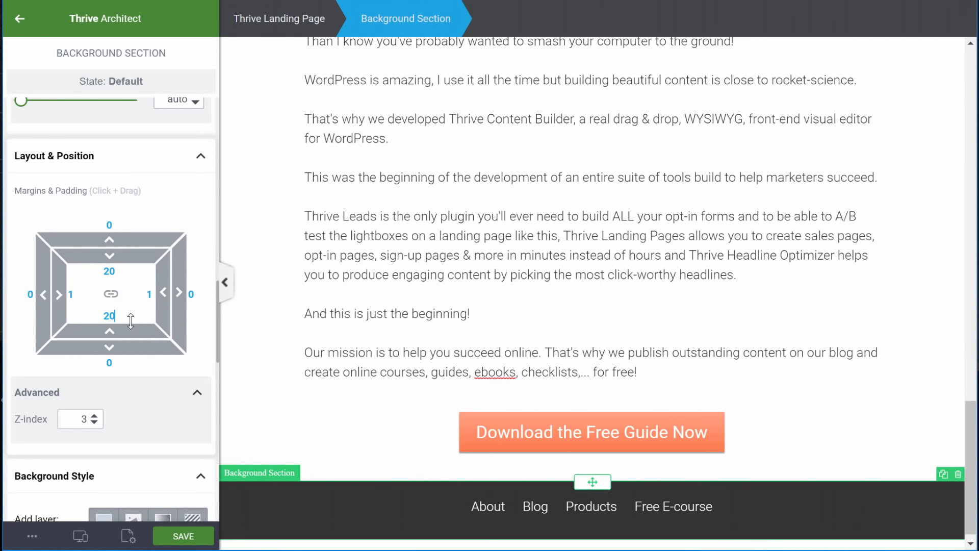
{"action": "left_click", "coordinate": [181, 541]}
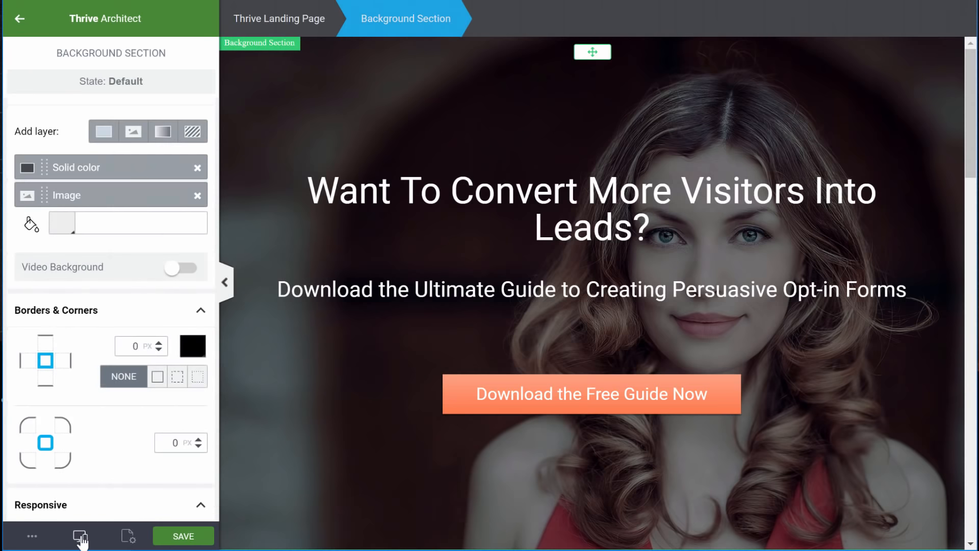
Switch to the tablet preview and set the width of the hero's download button to 75%
{"action": "left_click", "coordinate": [80, 538]}
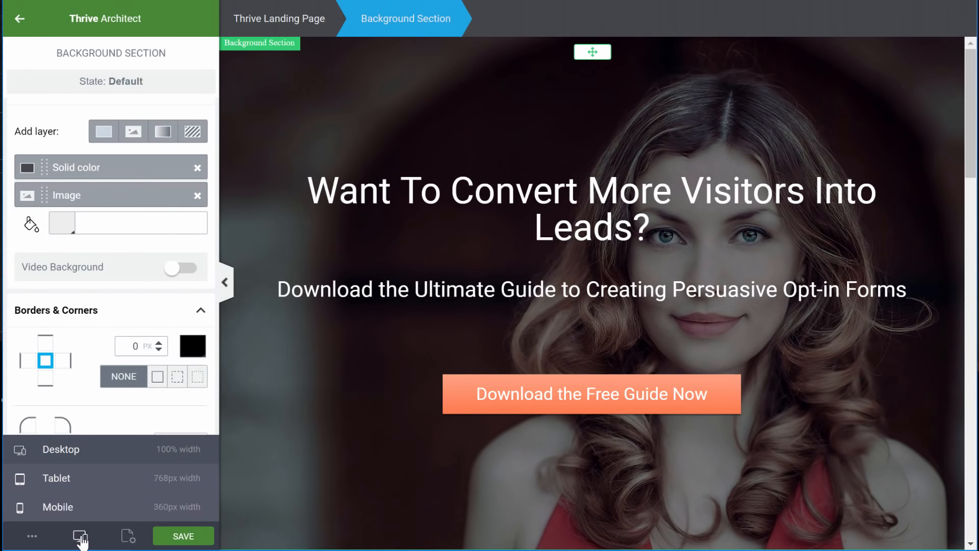
{"action": "left_click", "coordinate": [90, 491]}
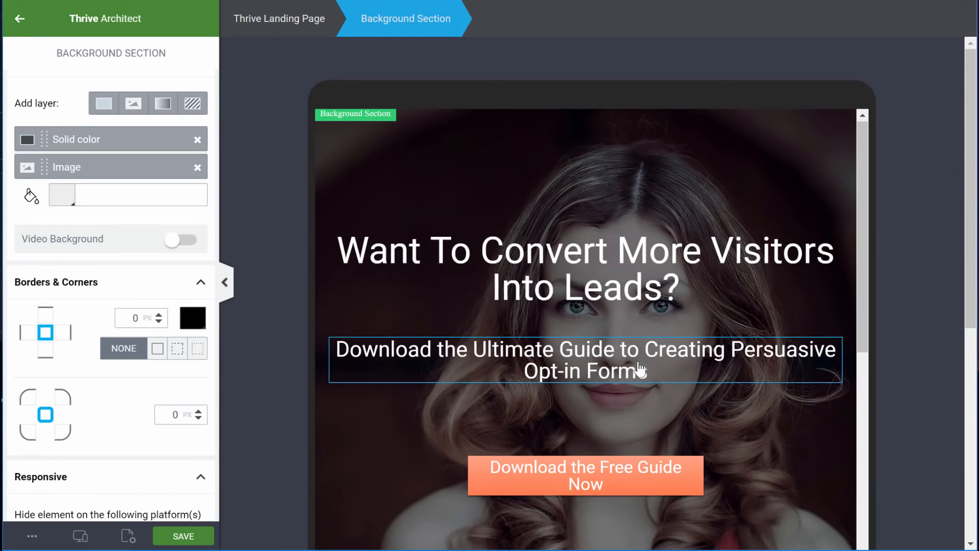
{"action": "scroll", "coordinate": [638, 361], "scroll_direction": "down", "scroll_amount": 2}
{"action": "left_click", "coordinate": [578, 329]}
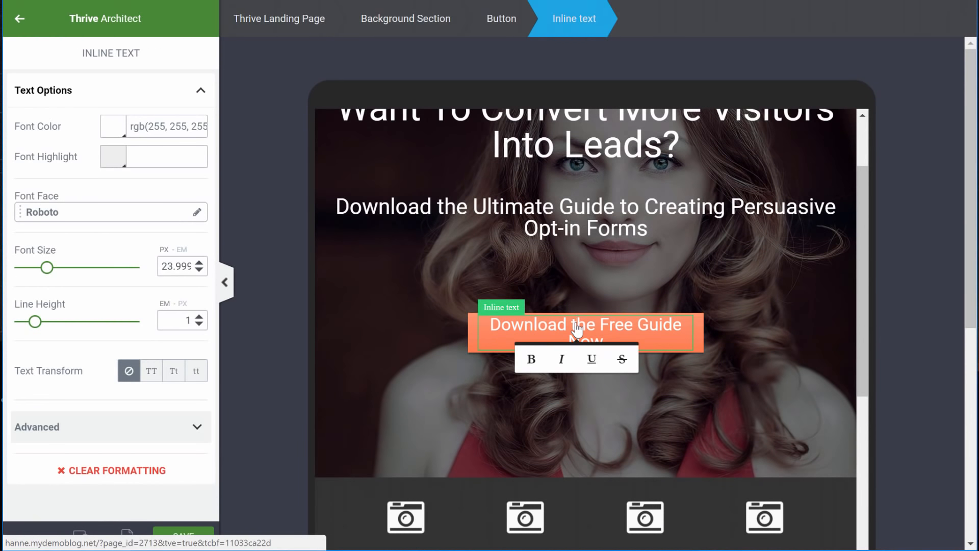
{"action": "left_click", "coordinate": [470, 329]}
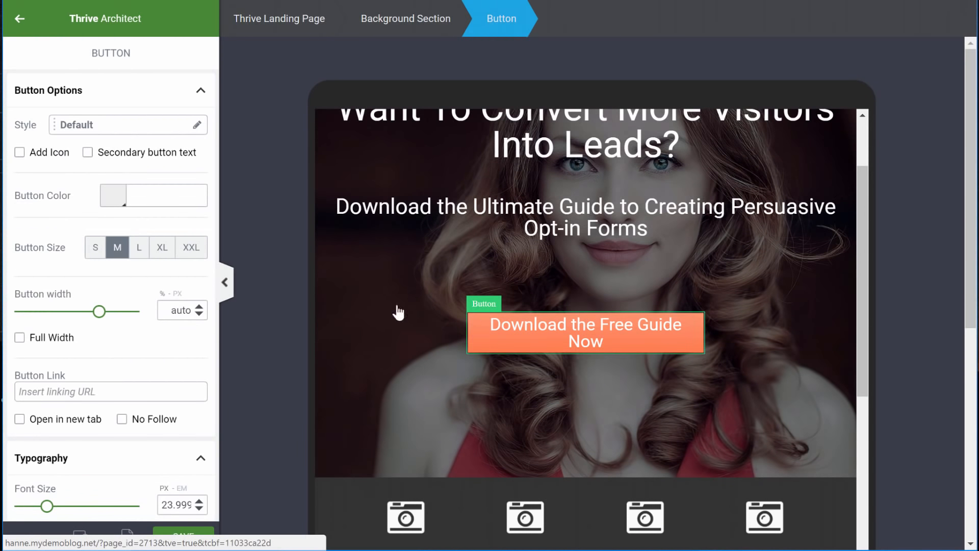
{"action": "left_click_drag", "start_coordinate": [99, 312], "coordinate": [106, 312]}
Turn off column wrapping on tablet for the three columns under the main focus heading
{"action": "scroll", "coordinate": [537, 289], "scroll_direction": "down", "scroll_amount": 3}
{"action": "scroll", "coordinate": [538, 288], "scroll_direction": "down", "scroll_amount": 7}
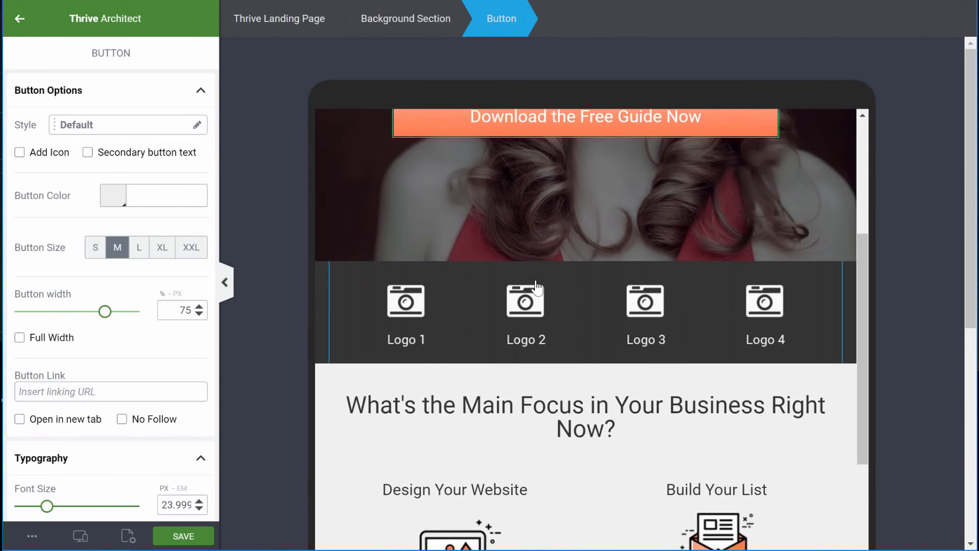
{"action": "scroll", "coordinate": [537, 288], "scroll_direction": "down", "scroll_amount": 4}
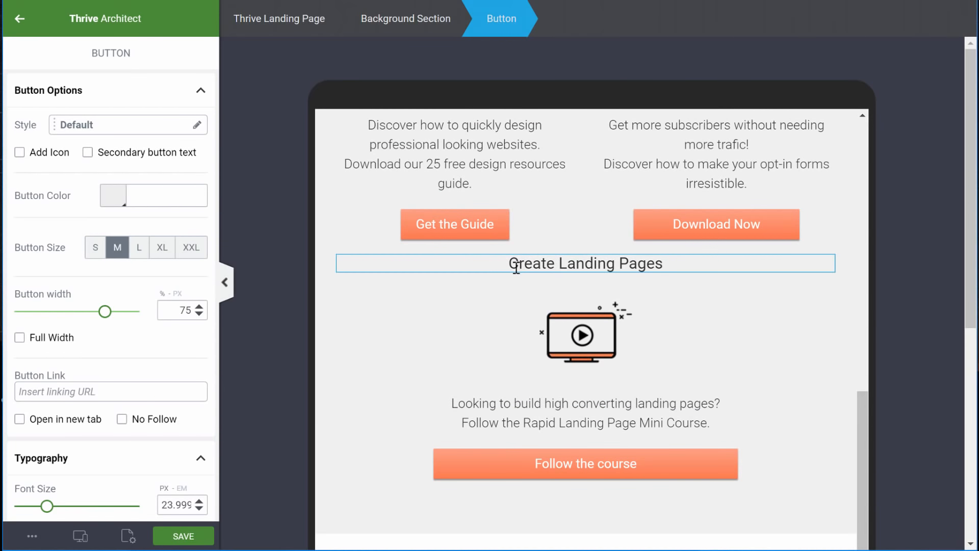
{"action": "scroll", "coordinate": [536, 280], "scroll_direction": "up", "scroll_amount": 6}
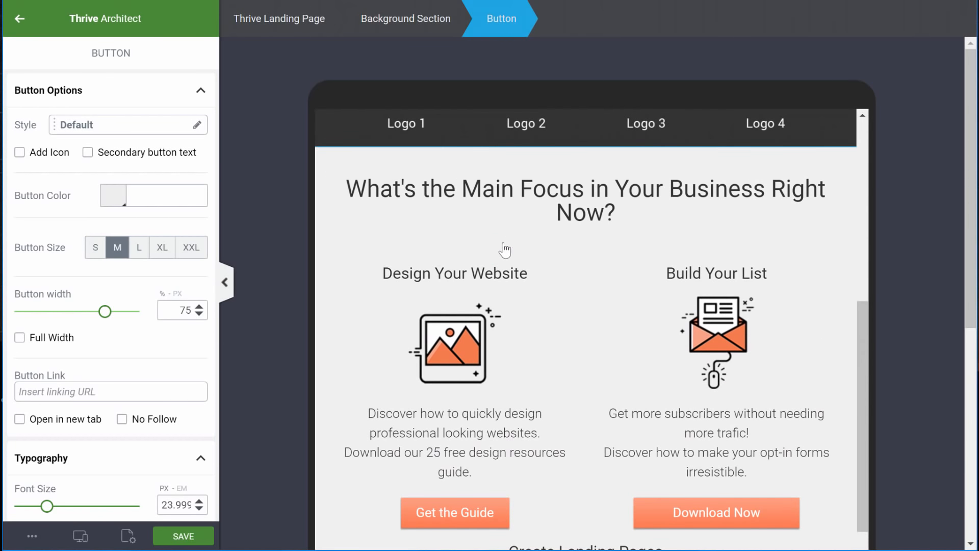
{"action": "left_click", "coordinate": [529, 263]}
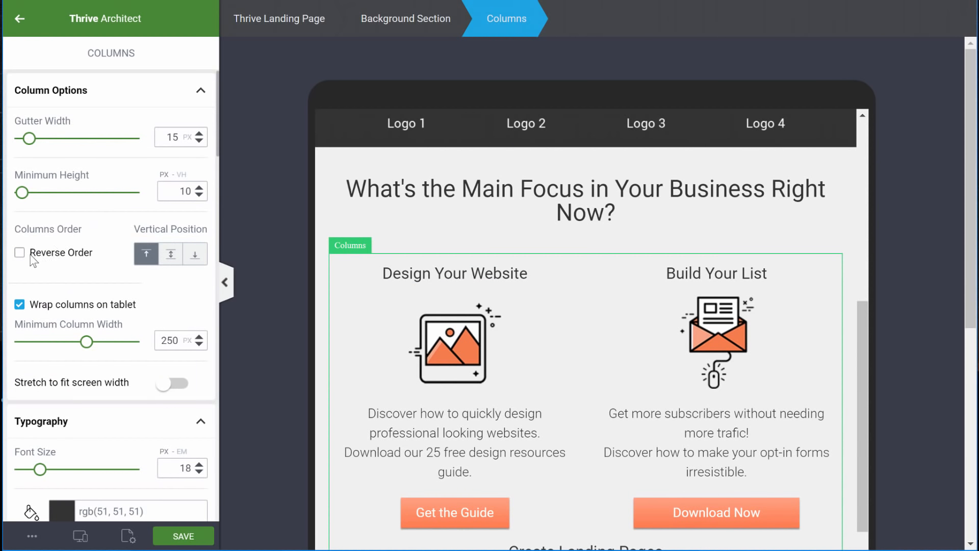
{"action": "left_click", "coordinate": [20, 306]}
{"action": "scroll", "coordinate": [532, 285], "scroll_direction": "down", "scroll_amount": 1}
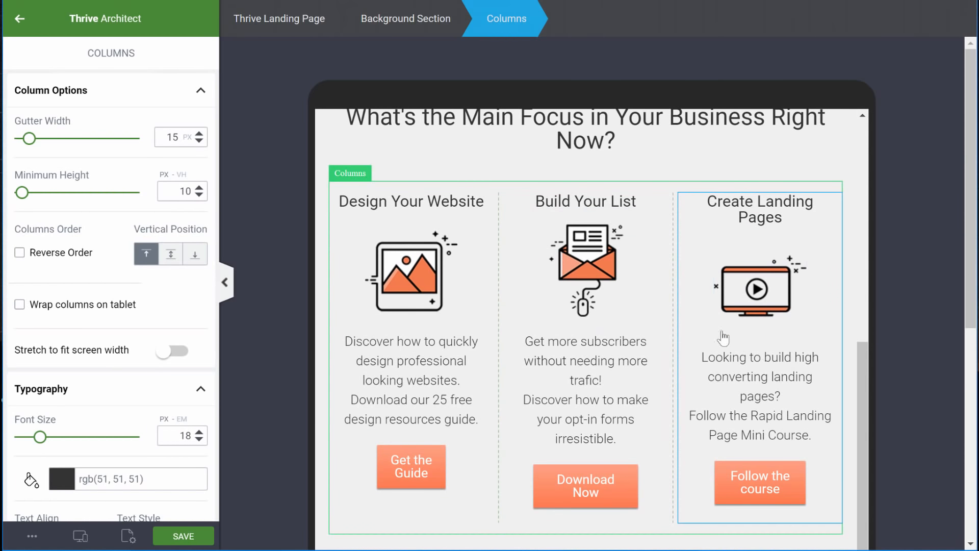
Turn tablet column wrapping back on for the three columns and set the "Create Landing Pages" column's top margin to 17 px
{"action": "left_click", "coordinate": [20, 305]}
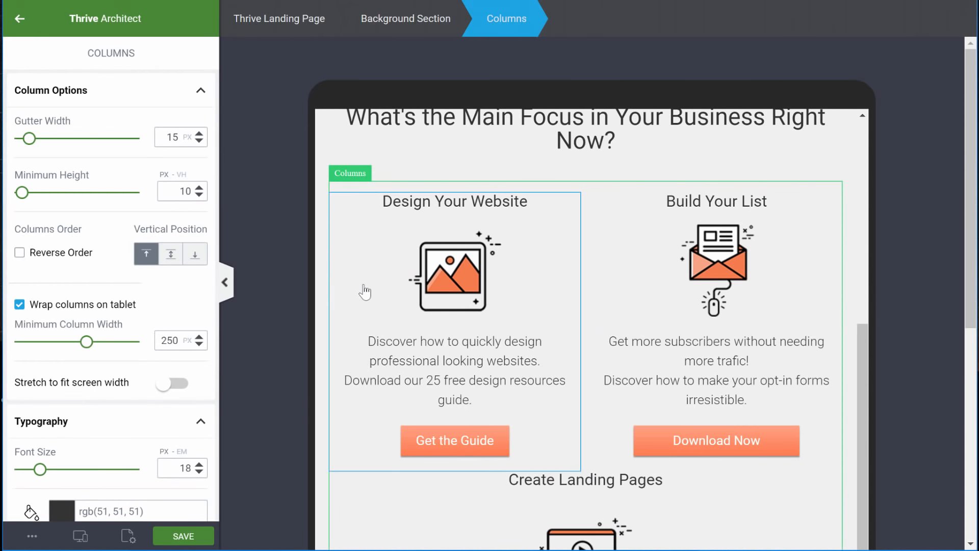
{"action": "scroll", "coordinate": [719, 301], "scroll_direction": "down", "scroll_amount": 2}
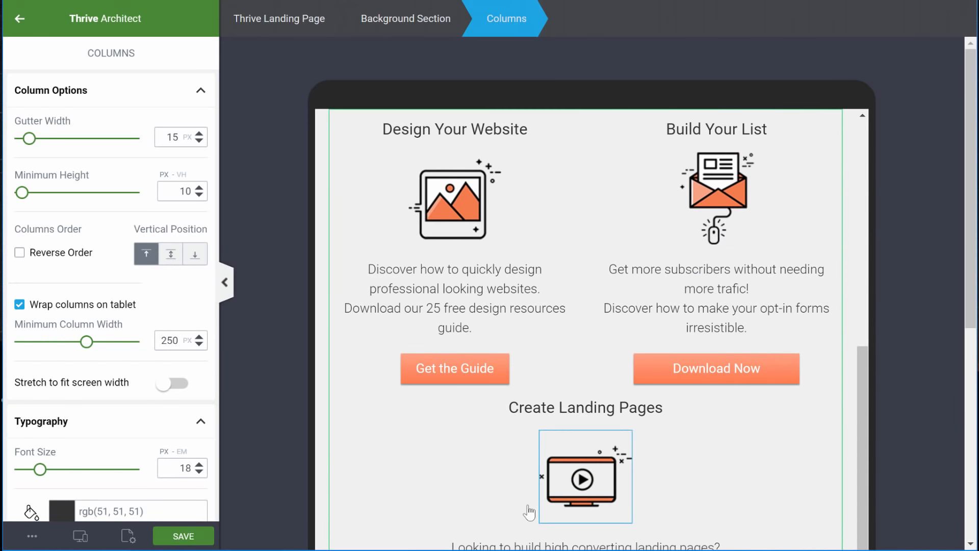
{"action": "scroll", "coordinate": [534, 390], "scroll_direction": "down", "scroll_amount": 3}
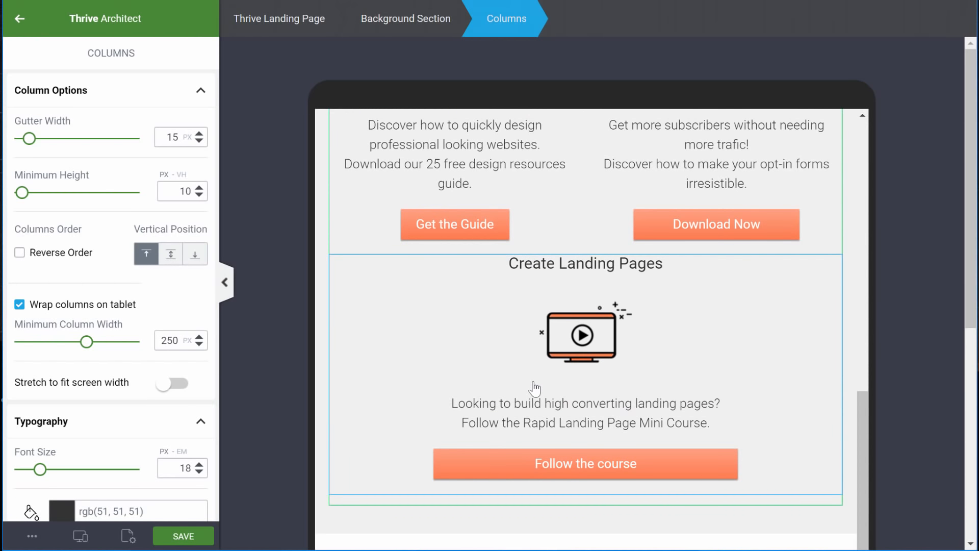
{"action": "left_click", "coordinate": [455, 278]}
{"action": "scroll", "coordinate": [130, 286], "scroll_direction": "down", "scroll_amount": 1}
{"action": "scroll", "coordinate": [131, 287], "scroll_direction": "down", "scroll_amount": 8}
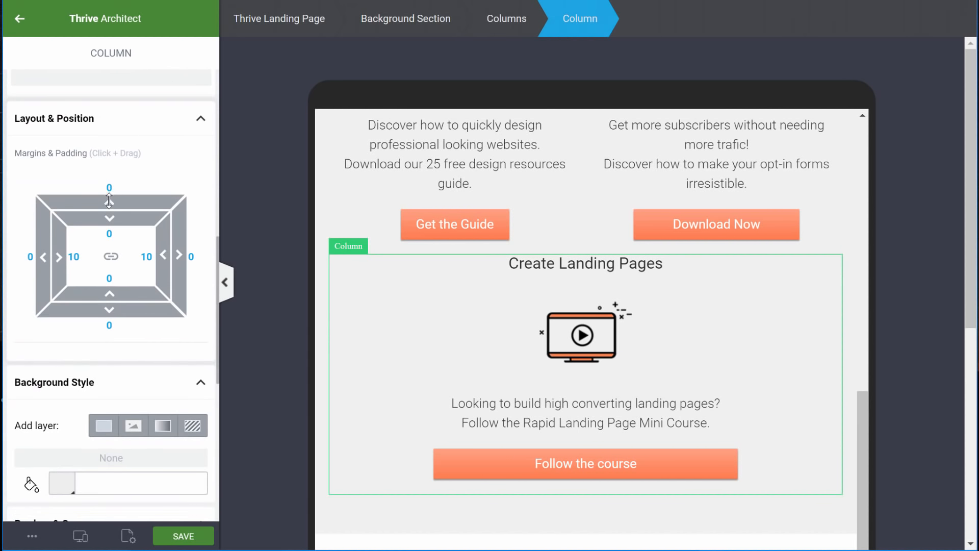
{"action": "left_click_drag", "start_coordinate": [109, 198], "coordinate": [109, 177]}
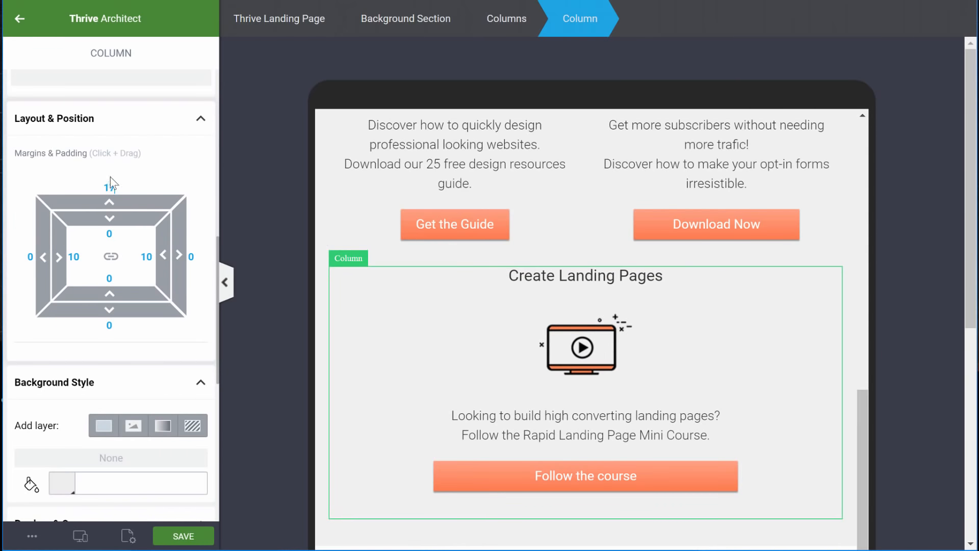
Set the menu icon color of the custom menu in the dark bottom section to white
{"action": "scroll", "coordinate": [587, 255], "scroll_direction": "down", "scroll_amount": 7}
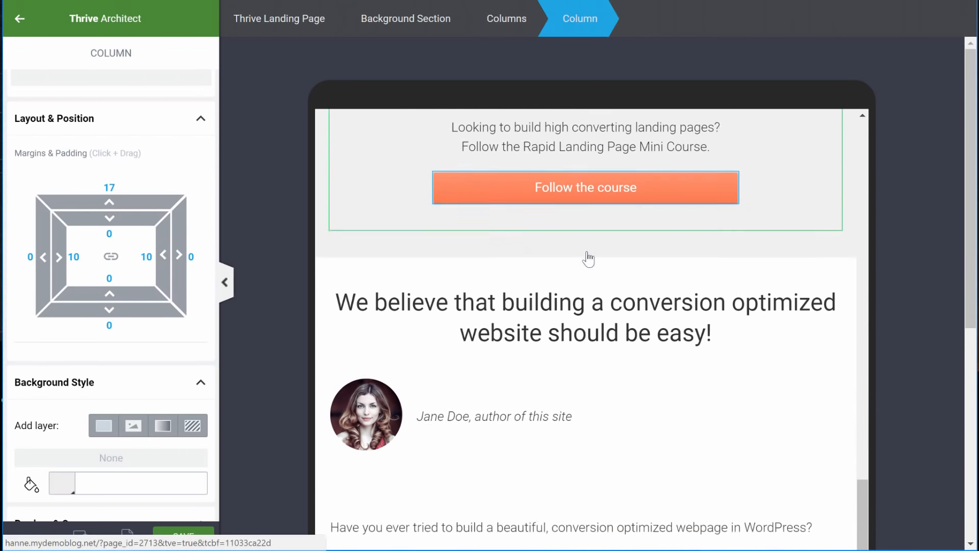
{"action": "scroll", "coordinate": [589, 257], "scroll_direction": "down", "scroll_amount": 3}
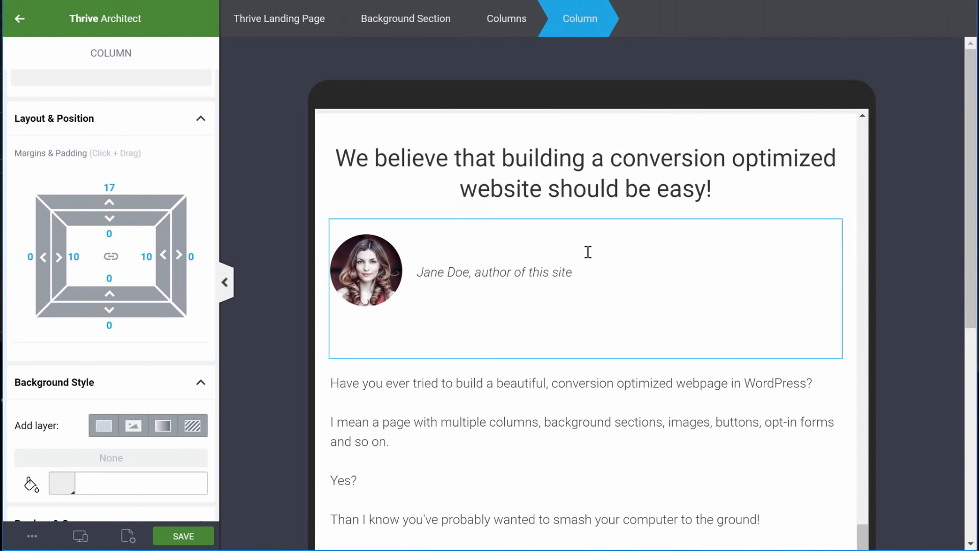
{"action": "scroll", "coordinate": [588, 257], "scroll_direction": "down", "scroll_amount": 10}
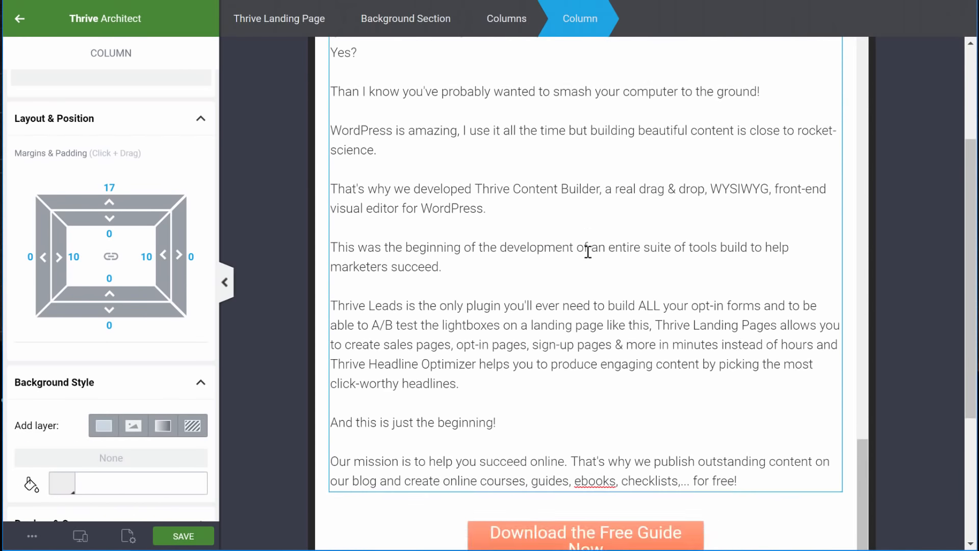
{"action": "scroll", "coordinate": [588, 253], "scroll_direction": "down", "scroll_amount": 1}
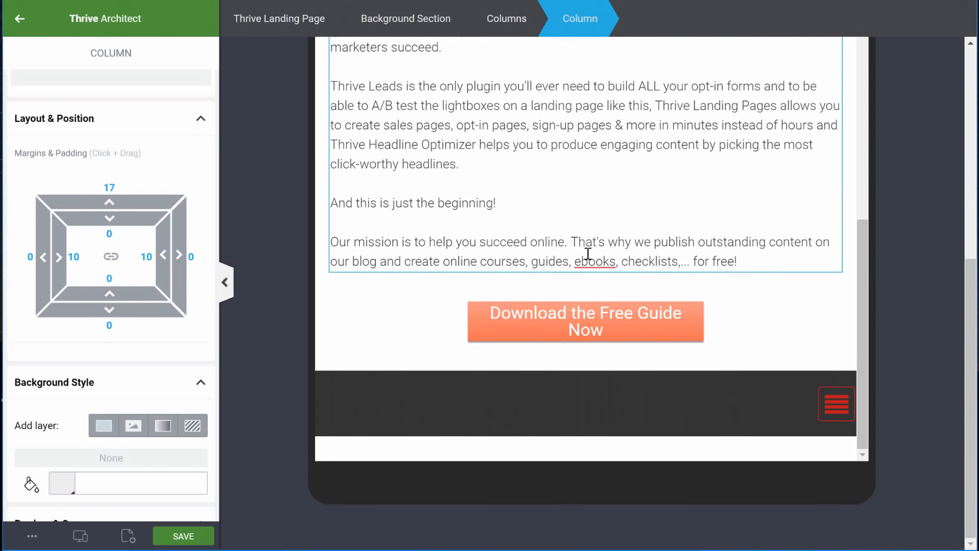
{"action": "left_click", "coordinate": [843, 397]}
{"action": "scroll", "coordinate": [111, 408], "scroll_direction": "up", "scroll_amount": 6}
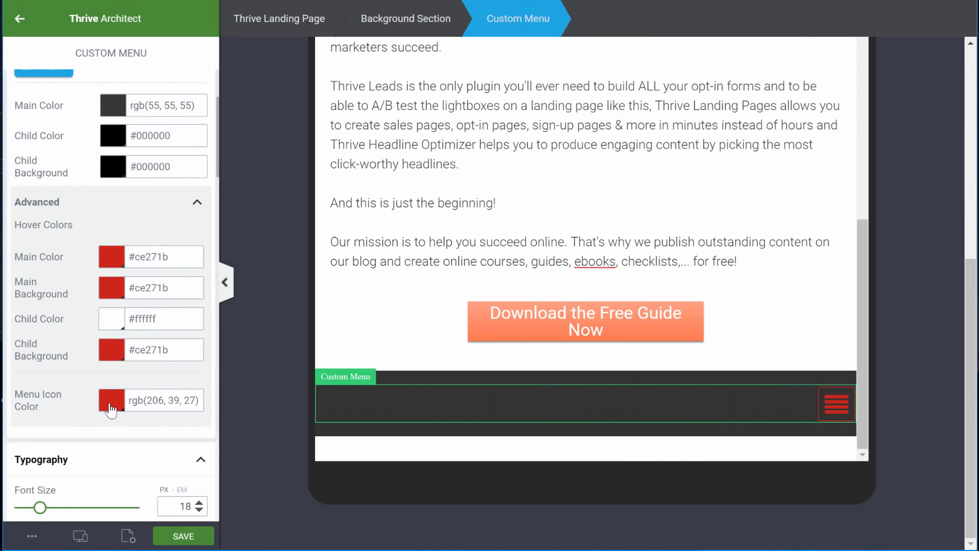
{"action": "left_click", "coordinate": [110, 406]}
{"action": "left_click", "coordinate": [138, 383]}
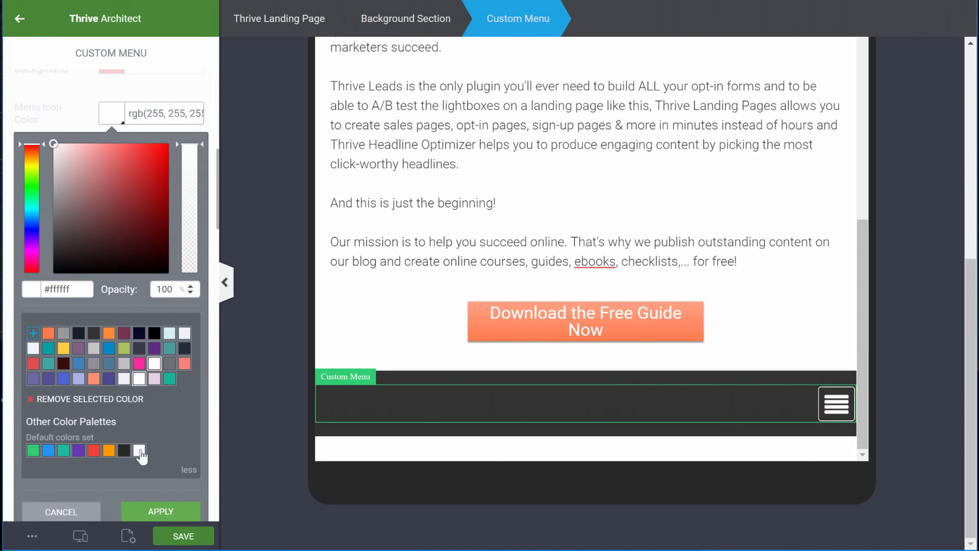
{"action": "left_click", "coordinate": [161, 501]}
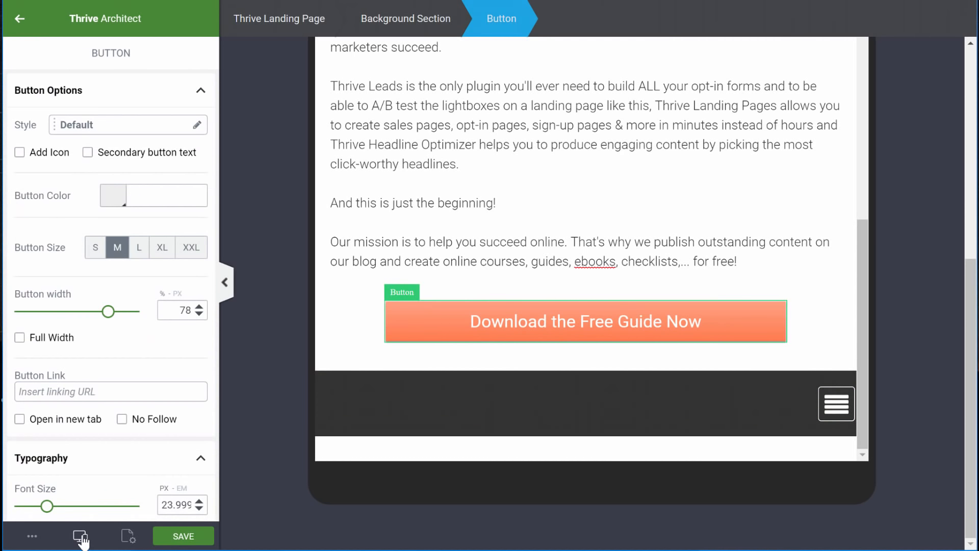
Switch to the mobile preview and reduce the font size of the hero's main heading so that it fits on three lines
{"action": "mouse_move", "coordinate": [82, 541]}
{"action": "left_click", "coordinate": [68, 515]}
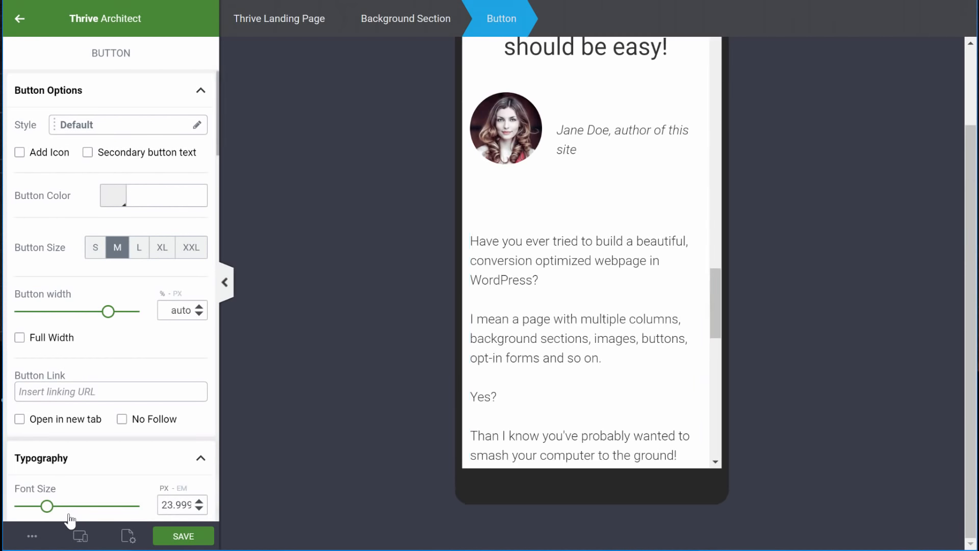
{"action": "left_click_drag", "start_coordinate": [716, 284], "coordinate": [716, 40]}
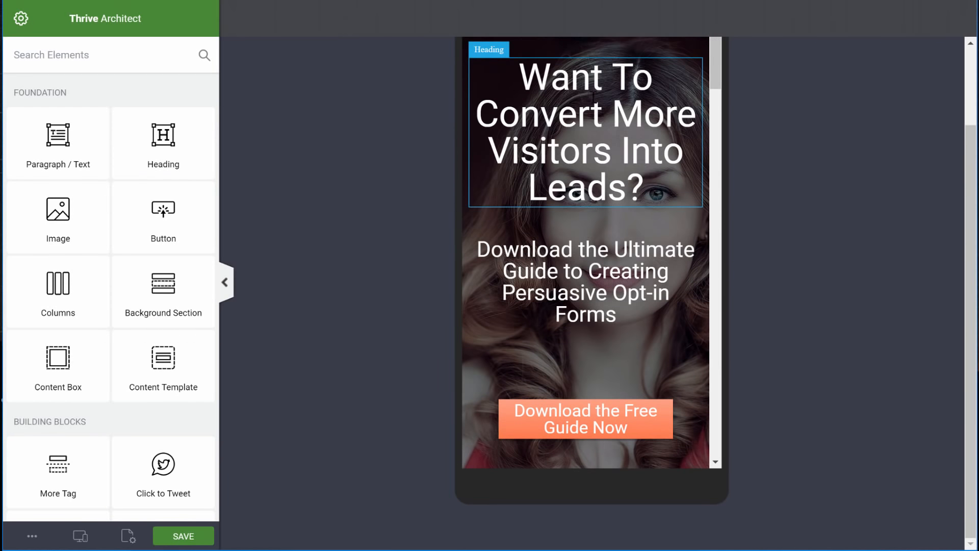
{"action": "left_click", "coordinate": [592, 113]}
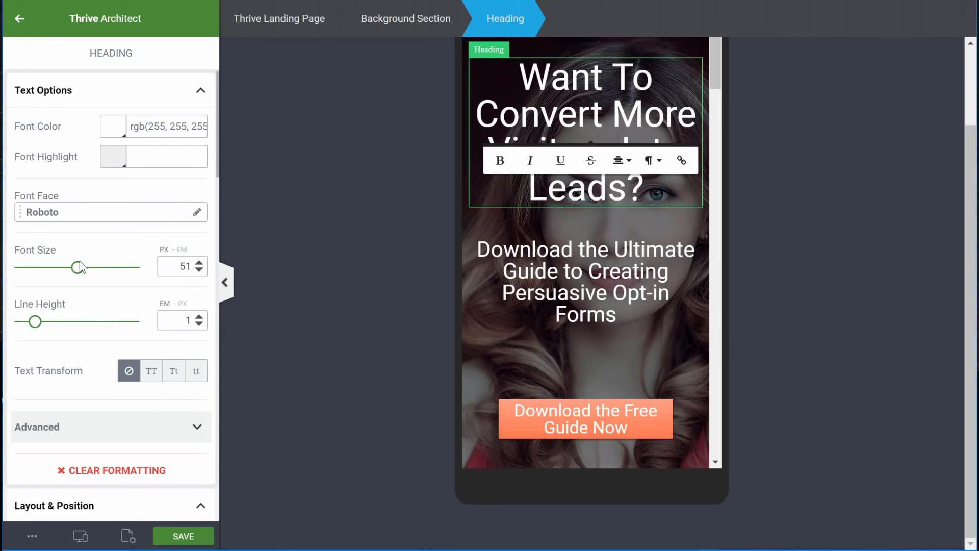
{"action": "left_click_drag", "start_coordinate": [77, 267], "coordinate": [62, 270]}
Set the font size of the hero subheading "Download the Ultimate Guide to Creating Persuasive Opt-in Forms" to 26 px on mobile
{"action": "left_click", "coordinate": [558, 217]}
{"action": "left_click", "coordinate": [56, 270]}
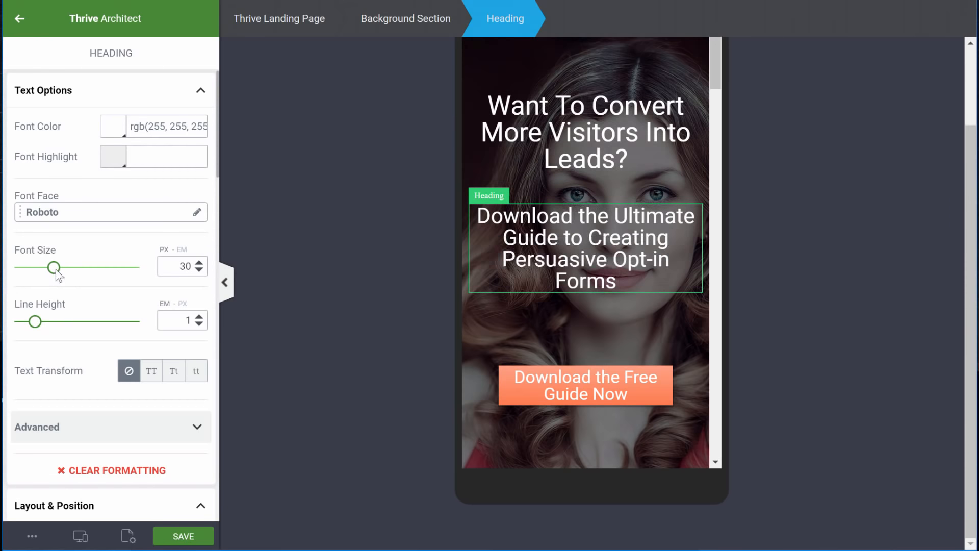
{"action": "left_click_drag", "start_coordinate": [56, 271], "coordinate": [49, 270]}
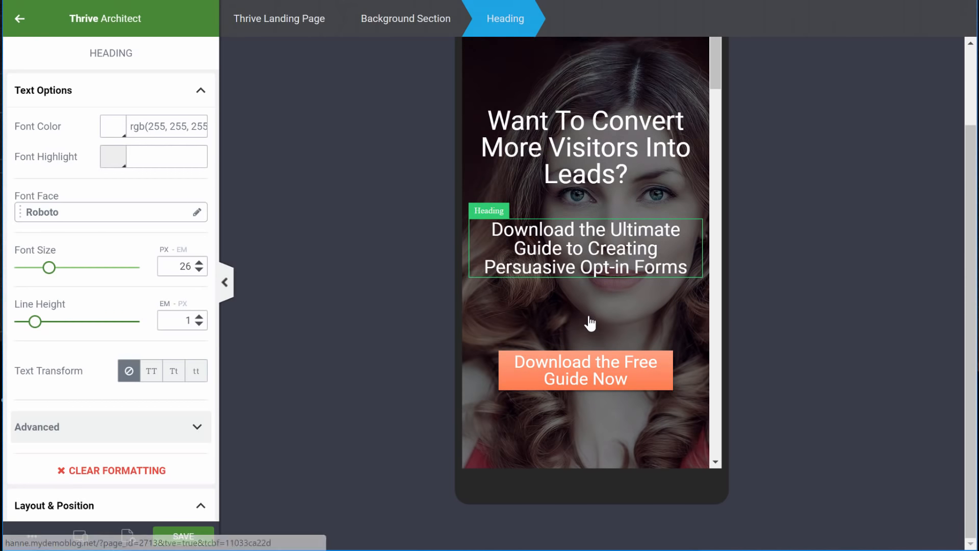
Set the top margin of the "Build Your List" column to 20 px on mobile
{"action": "scroll", "coordinate": [590, 322], "scroll_direction": "down", "scroll_amount": 6}
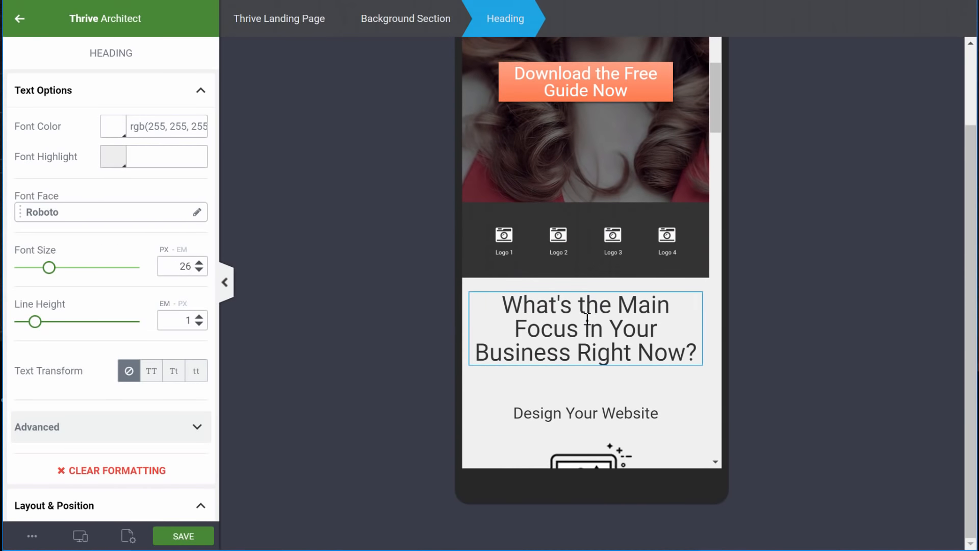
{"action": "scroll", "coordinate": [587, 319], "scroll_direction": "down", "scroll_amount": 7}
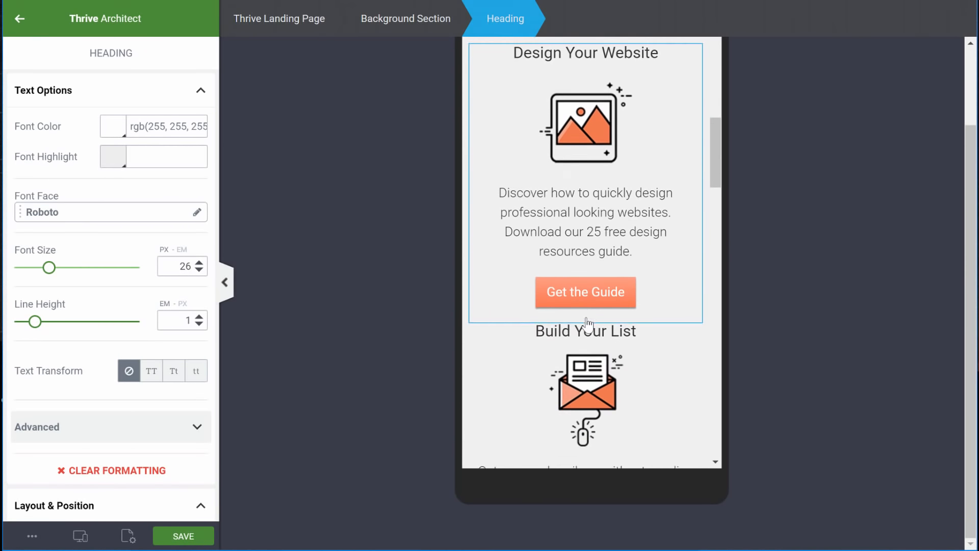
{"action": "scroll", "coordinate": [588, 322], "scroll_direction": "down", "scroll_amount": 3}
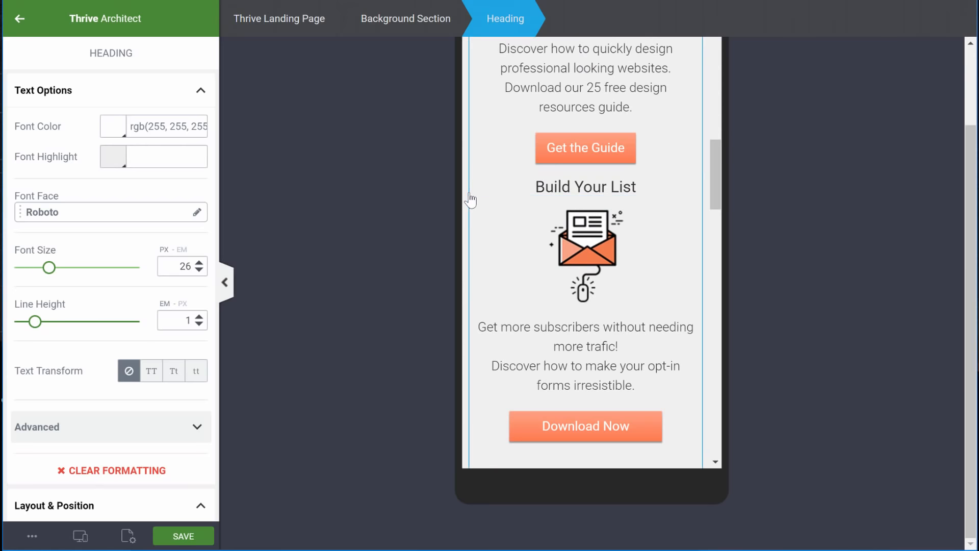
{"action": "left_click", "coordinate": [476, 218]}
{"action": "scroll", "coordinate": [103, 287], "scroll_direction": "down", "scroll_amount": 1}
{"action": "scroll", "coordinate": [102, 287], "scroll_direction": "down", "scroll_amount": 5}
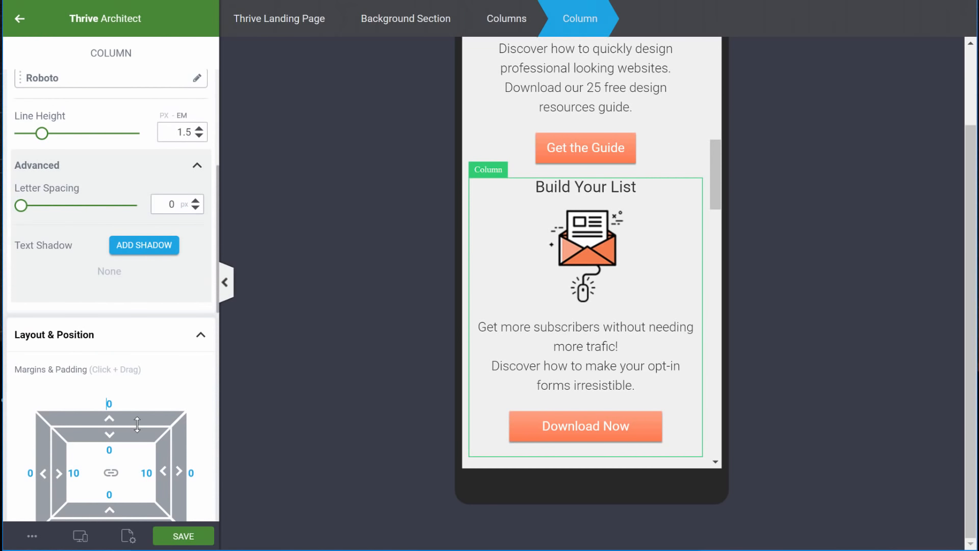
{"action": "left_click_drag", "start_coordinate": [137, 424], "coordinate": [137, 414]}
Set the top margin of the "Create Landing Pages" column to 20 px on mobile
{"action": "scroll", "coordinate": [544, 323], "scroll_direction": "down", "scroll_amount": 4}
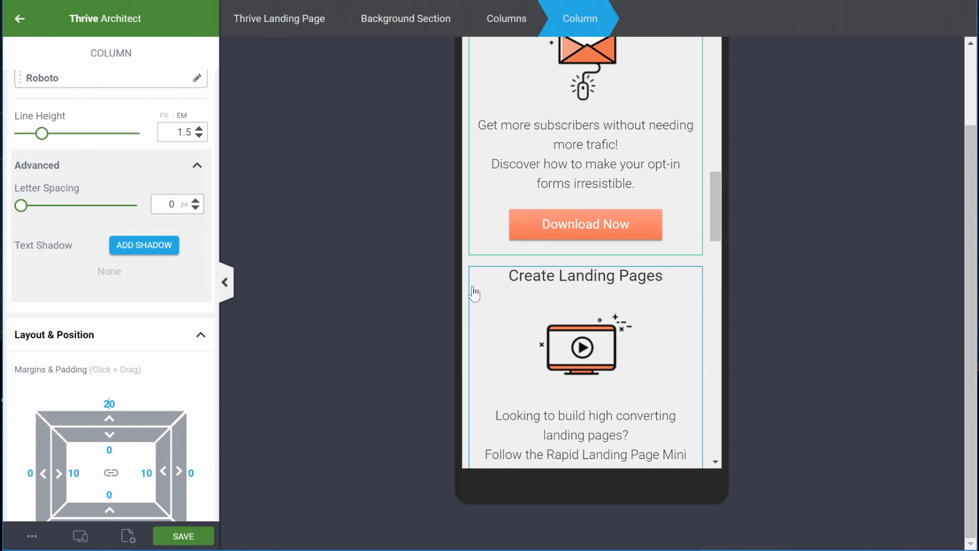
{"action": "left_click", "coordinate": [470, 295]}
{"action": "scroll", "coordinate": [18, 430], "scroll_direction": "down", "scroll_amount": 1}
{"action": "left_click", "coordinate": [126, 337]}
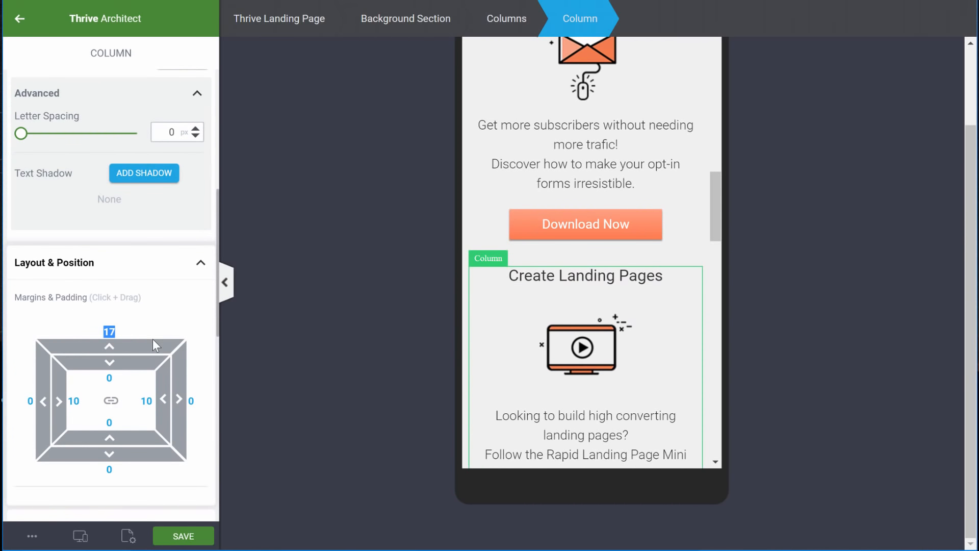
{"action": "type", "text": "20"}
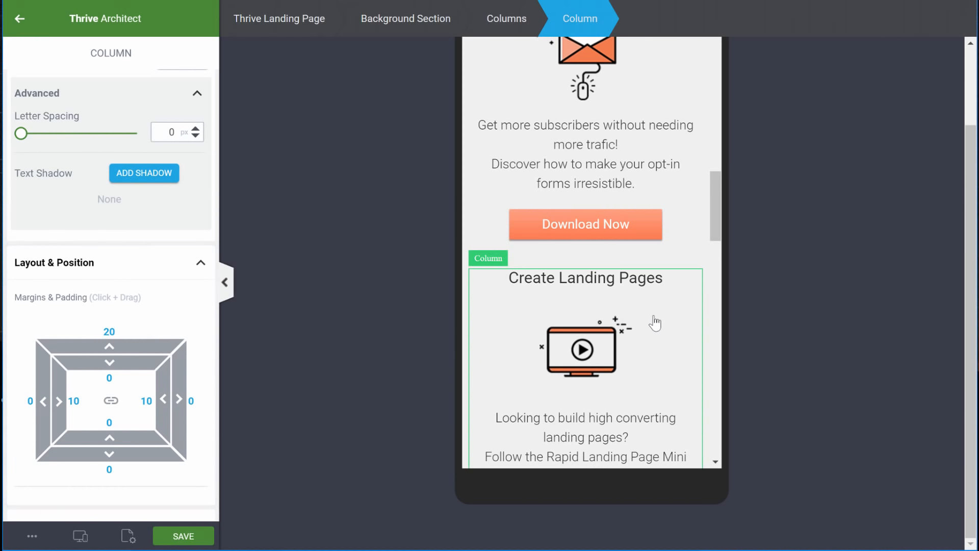
{"action": "scroll", "coordinate": [655, 322], "scroll_direction": "down", "scroll_amount": 8}
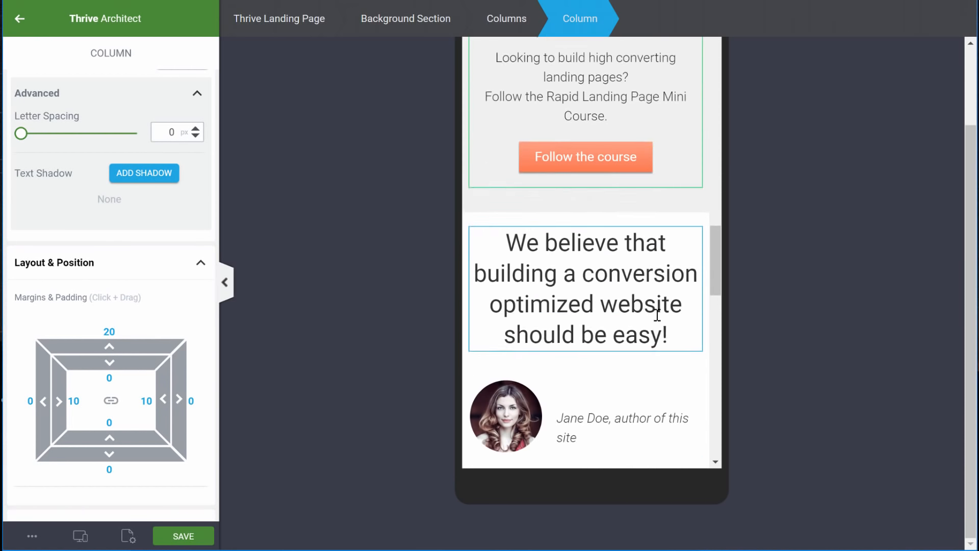
{"action": "left_click", "coordinate": [559, 173]}
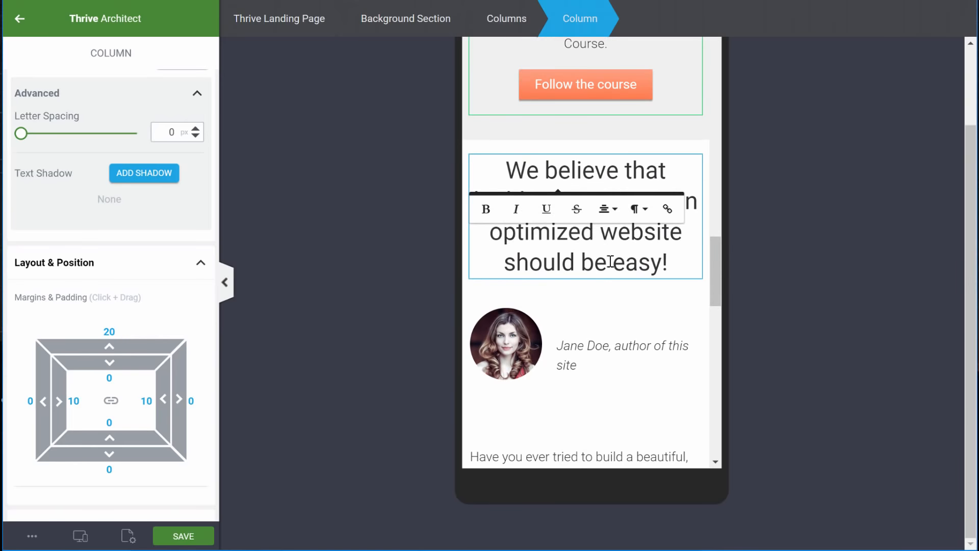
{"action": "scroll", "coordinate": [612, 267], "scroll_direction": "down", "scroll_amount": 2}
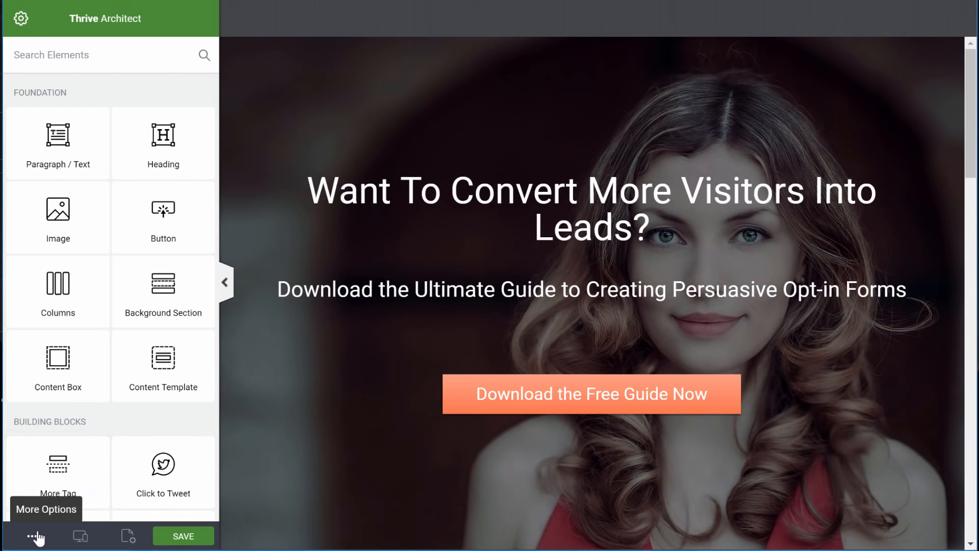
Preview the finished page and test the hero's "Download the Free Guide Now" button, closing the opt-in lightbox it opens
{"action": "left_click", "coordinate": [37, 536]}
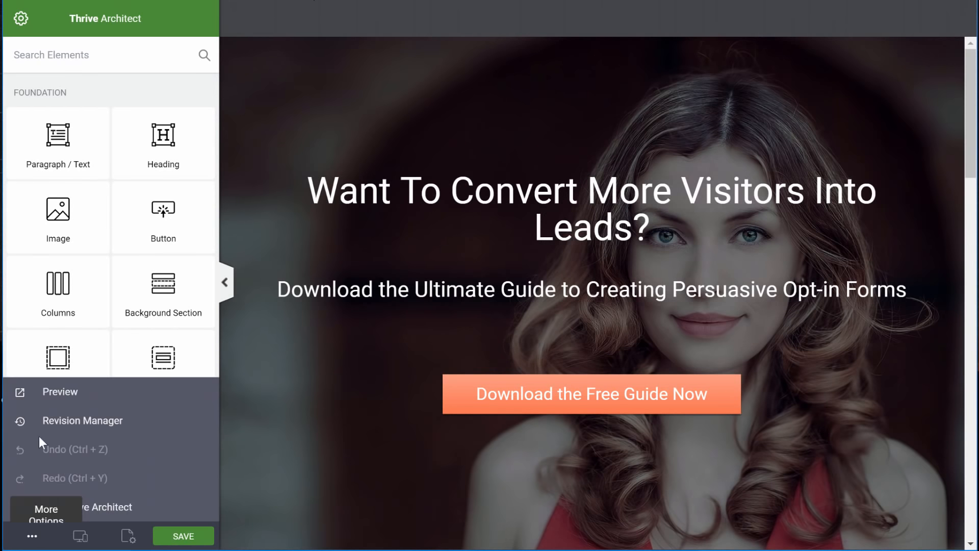
{"action": "left_click", "coordinate": [54, 393]}
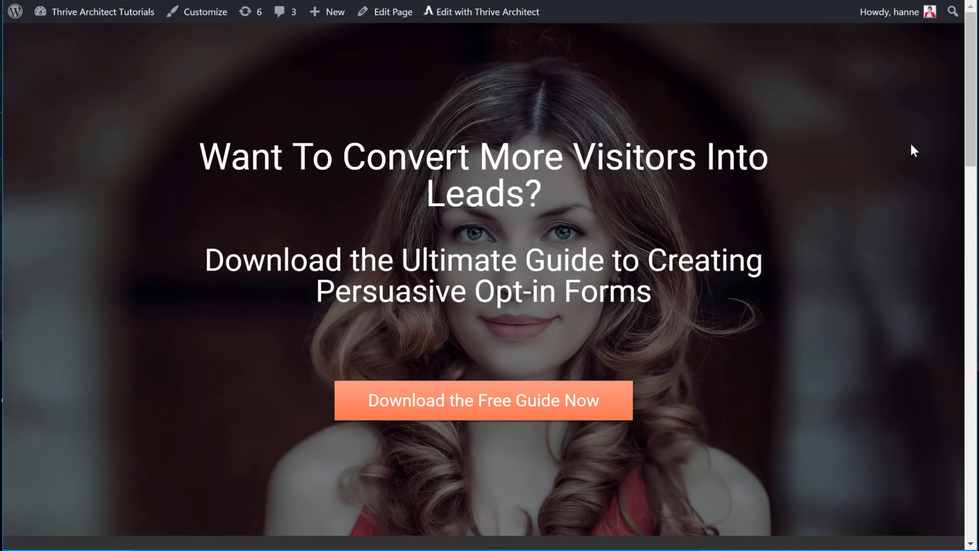
{"action": "scroll", "coordinate": [911, 149], "scroll_direction": "down", "scroll_amount": 1}
{"action": "scroll", "coordinate": [911, 149], "scroll_direction": "up", "scroll_amount": 1}
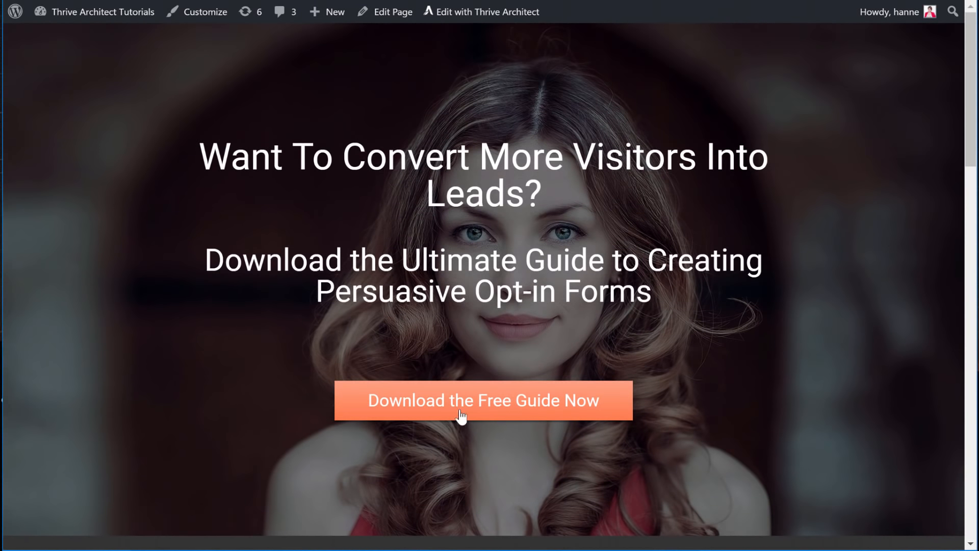
{"action": "left_click", "coordinate": [513, 406]}
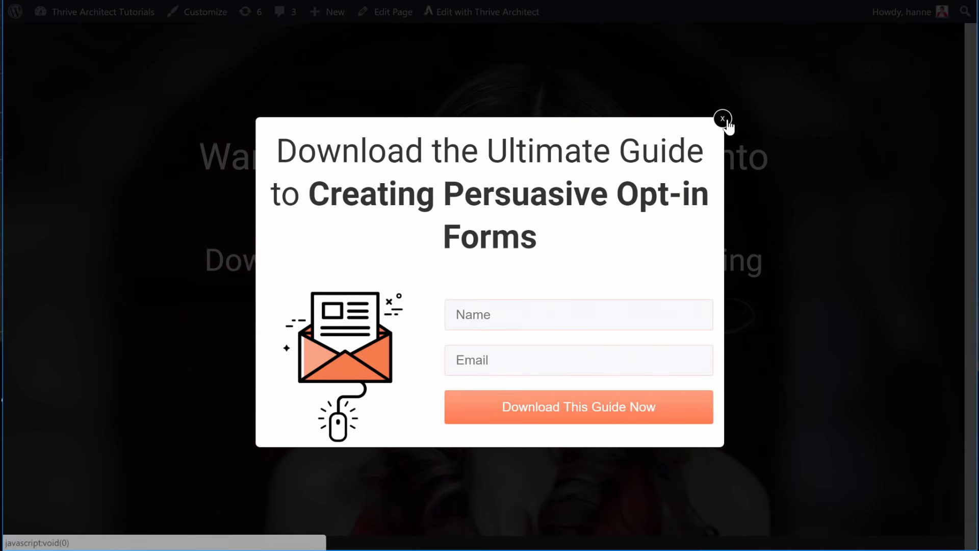
{"action": "left_click", "coordinate": [725, 121]}
Review the logo and three-column sections in the preview and test the "Get the Guide" button
{"action": "scroll", "coordinate": [814, 161], "scroll_direction": "down", "scroll_amount": 5}
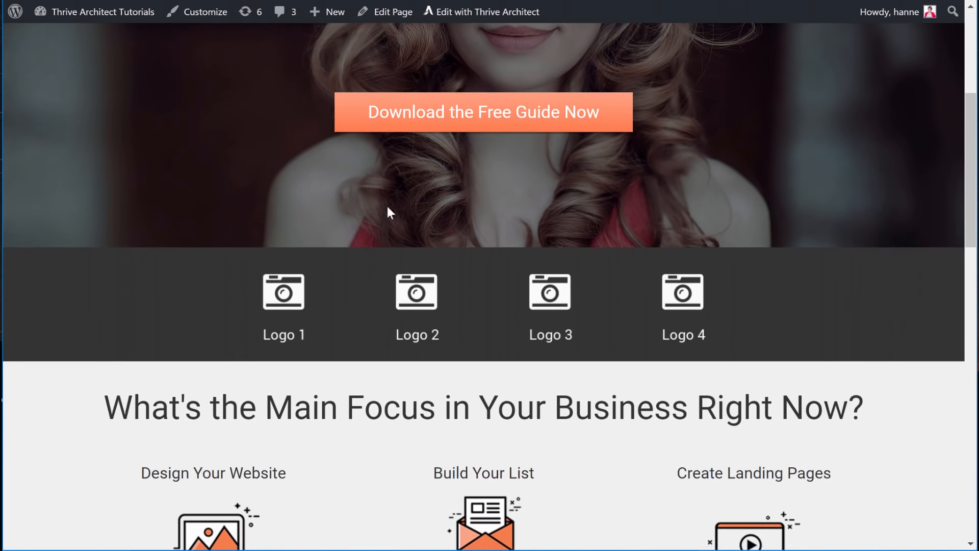
{"action": "scroll", "coordinate": [721, 201], "scroll_direction": "down", "scroll_amount": 7}
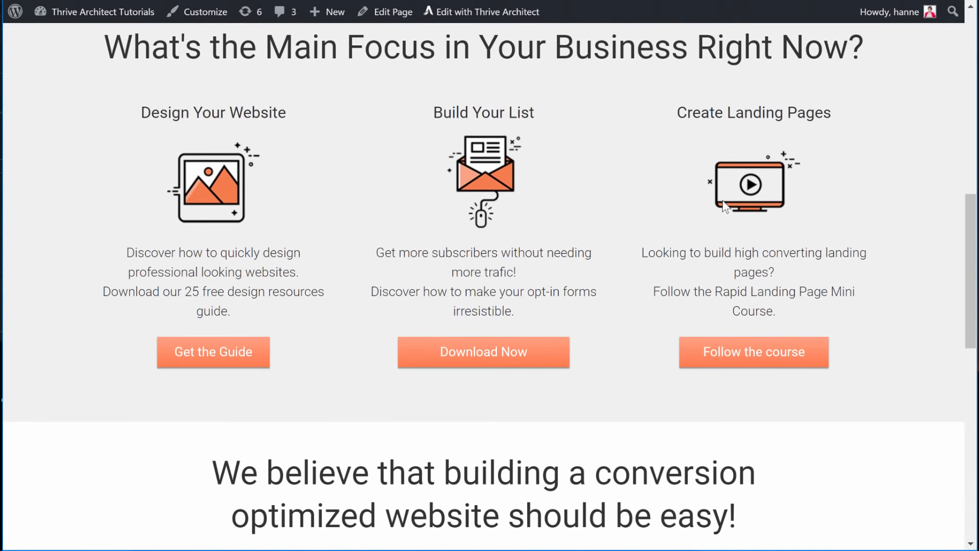
{"action": "scroll", "coordinate": [725, 204], "scroll_direction": "up", "scroll_amount": 1}
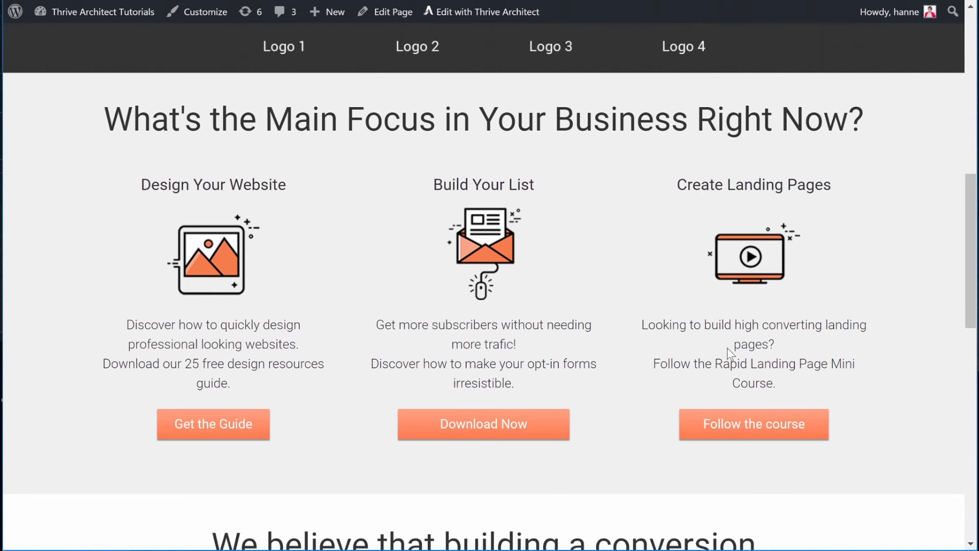
{"action": "left_click", "coordinate": [258, 428]}
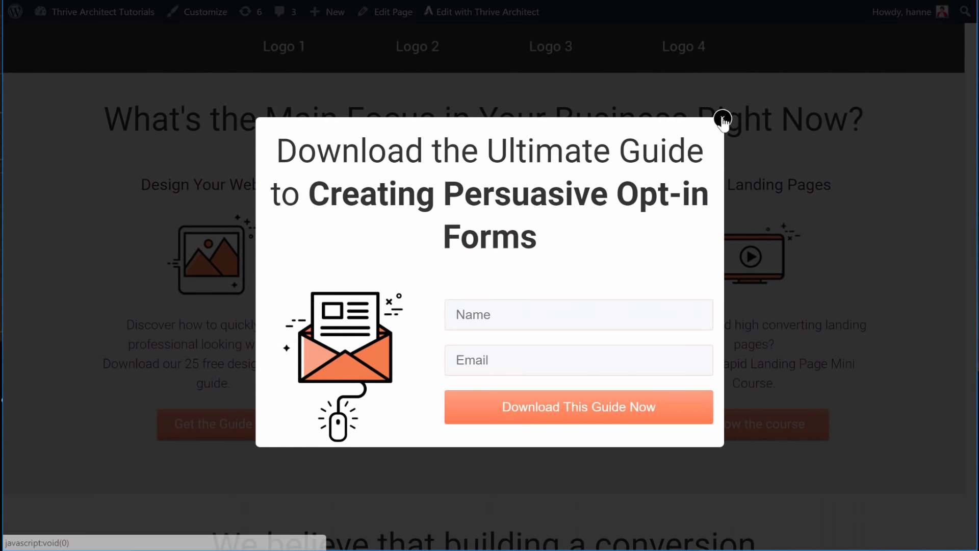
Close the open lightbox, test the "Download the Free Guide Now" button above the footer, close its opt-in lightbox, and return to the hero section
{"action": "left_click", "coordinate": [724, 121]}
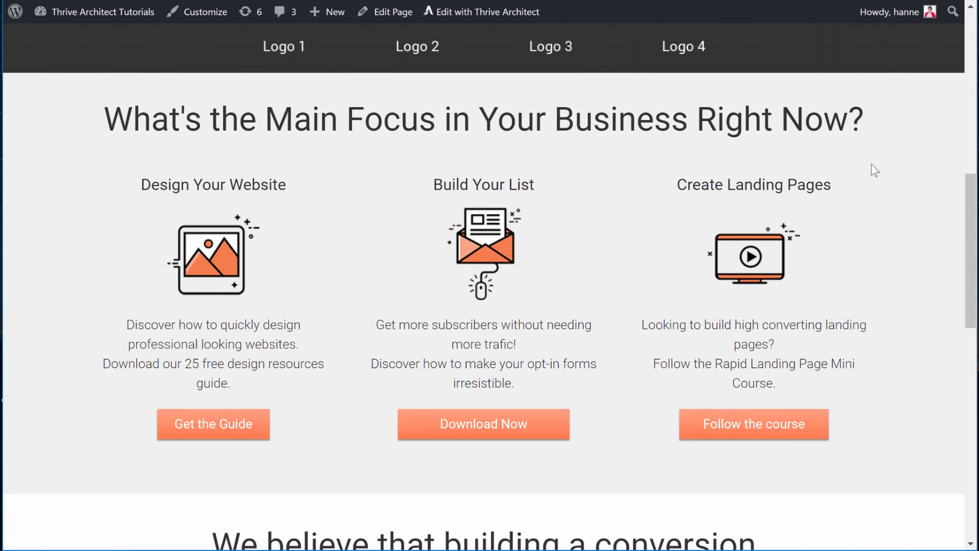
{"action": "scroll", "coordinate": [875, 171], "scroll_direction": "down", "scroll_amount": 10}
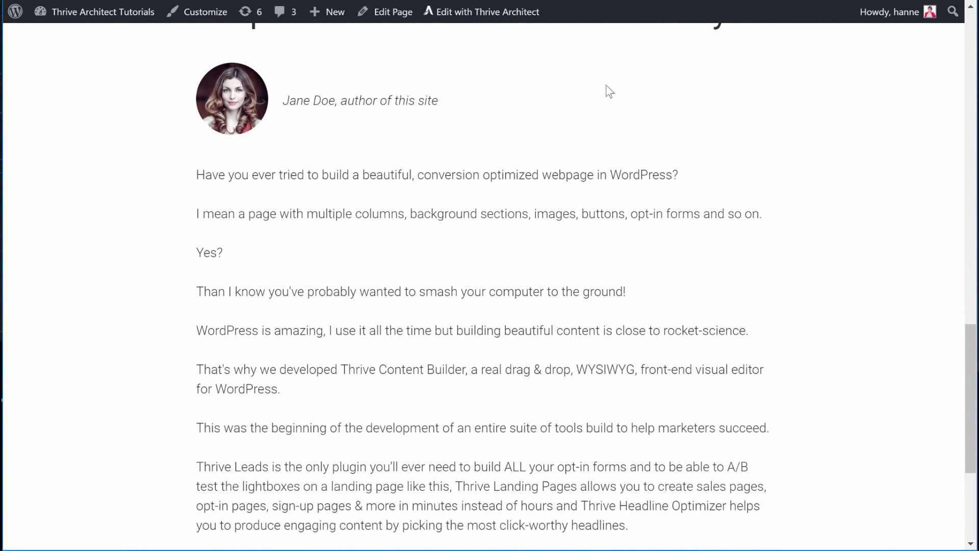
{"action": "scroll", "coordinate": [757, 130], "scroll_direction": "down", "scroll_amount": 5}
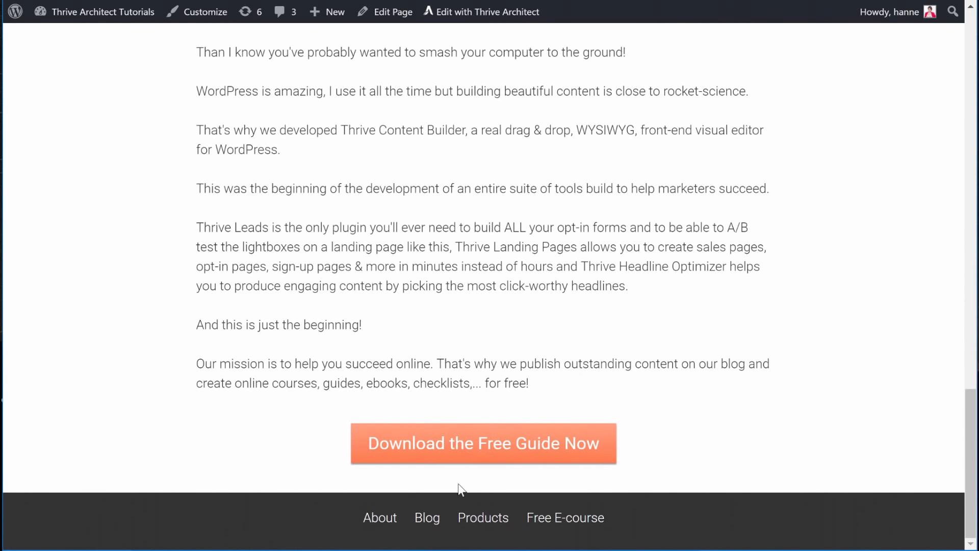
{"action": "left_click", "coordinate": [479, 462]}
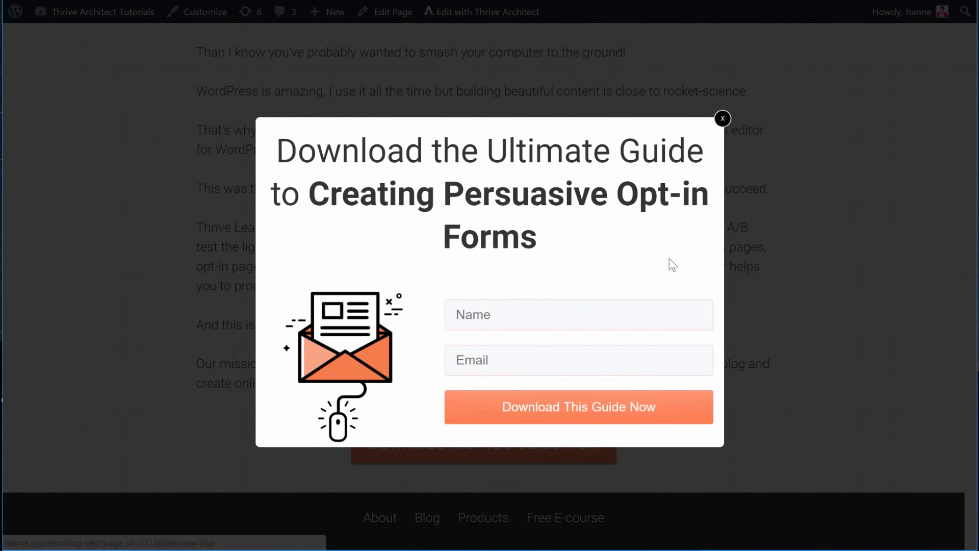
{"action": "left_click", "coordinate": [723, 120]}
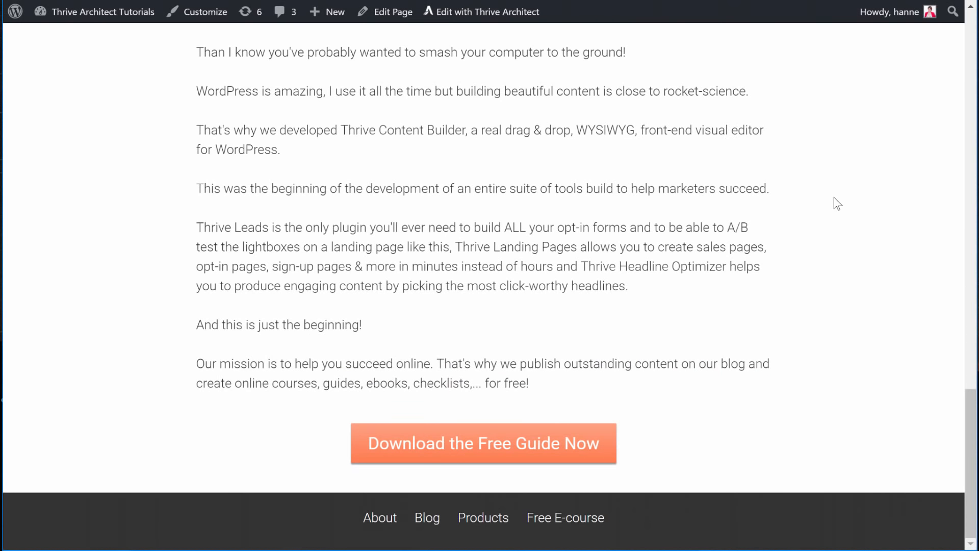
{"action": "scroll", "coordinate": [837, 203], "scroll_direction": "up", "scroll_amount": 15}
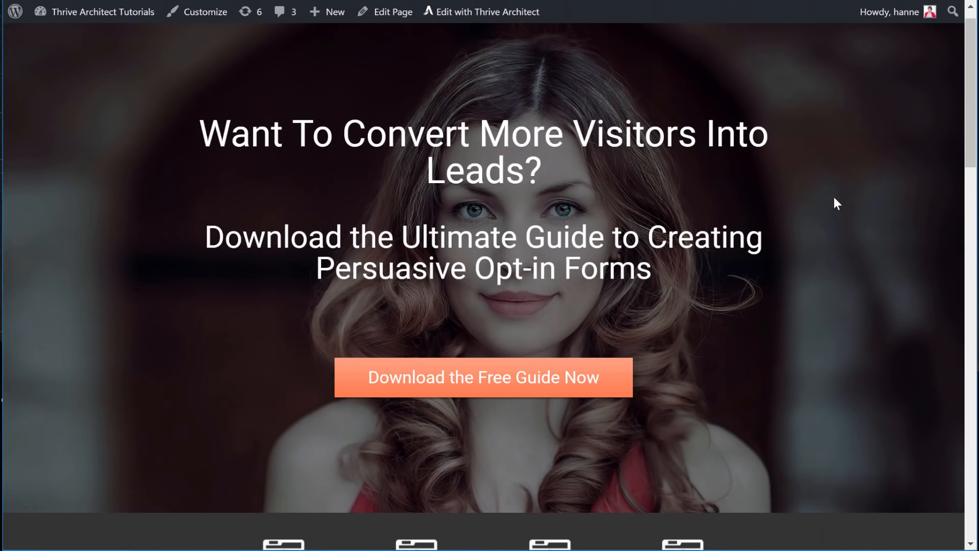